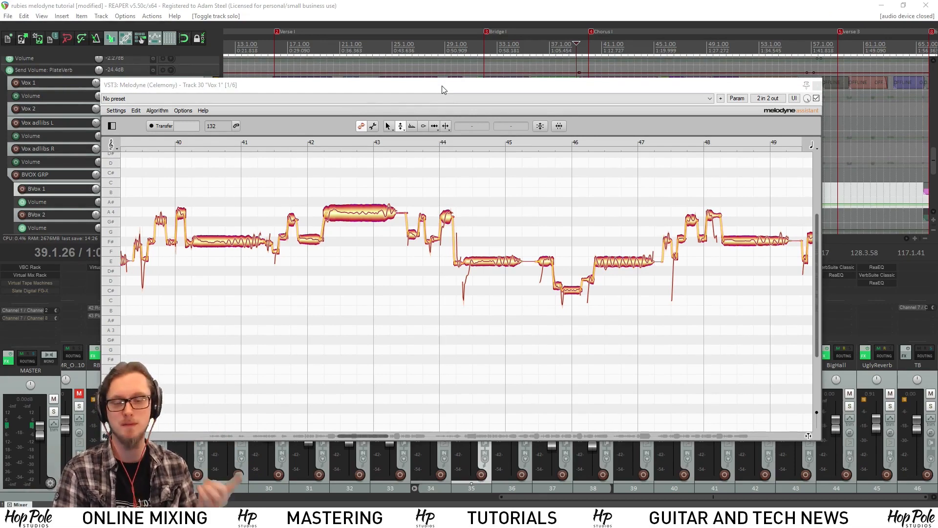
# Close the Melodyne plugin window of the Vox 1 track
pyautogui.click(442, 90)
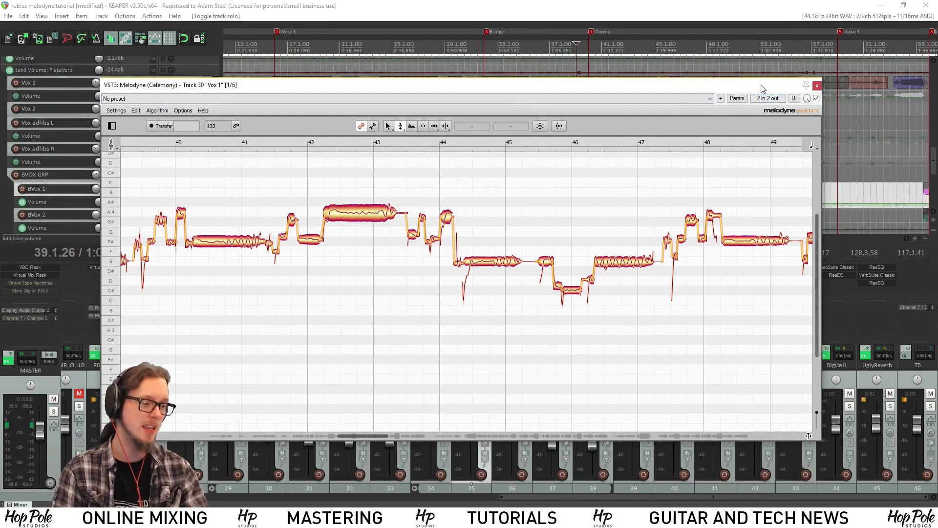
pyautogui.moveTo(761, 84); pyautogui.dragTo(771, 96)
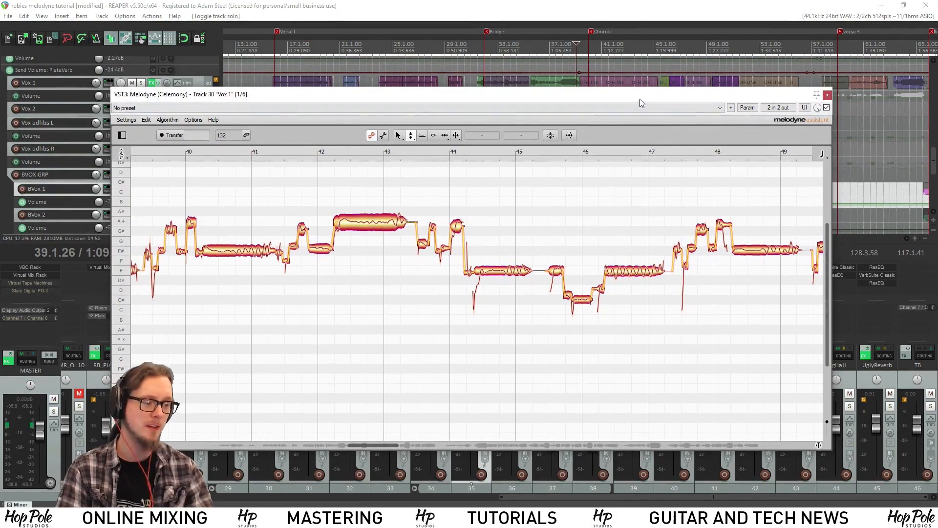
pyautogui.scroll(-2, 551, 237)
pyautogui.scroll(2, 543, 221)
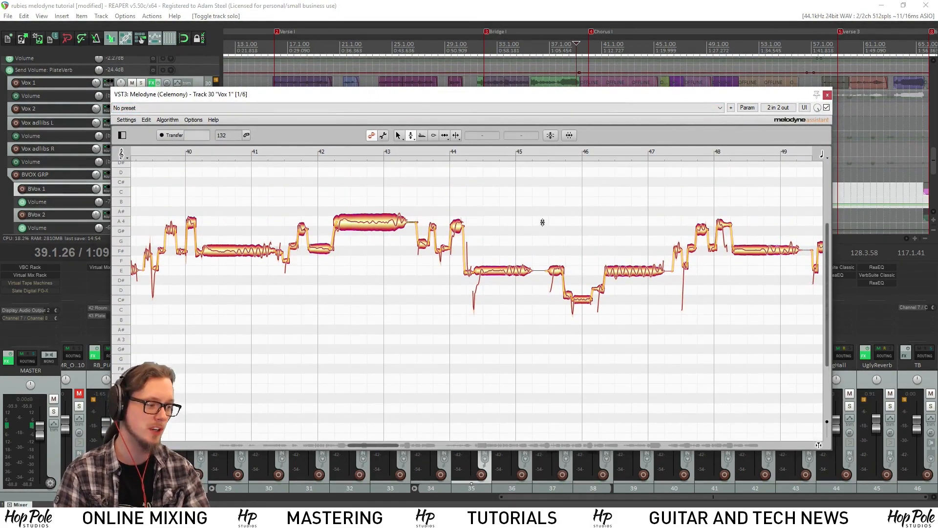
pyautogui.click(826, 94)
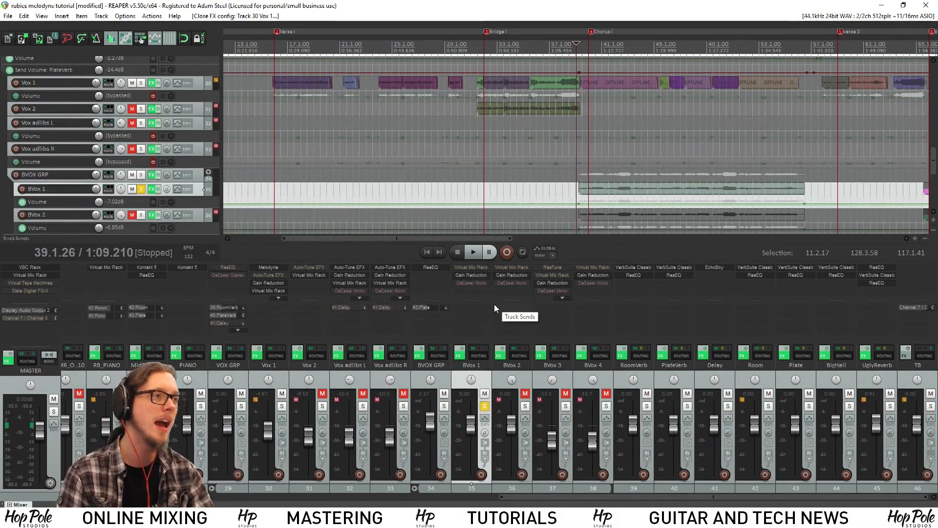
pyautogui.scroll(-3, 570, 184)
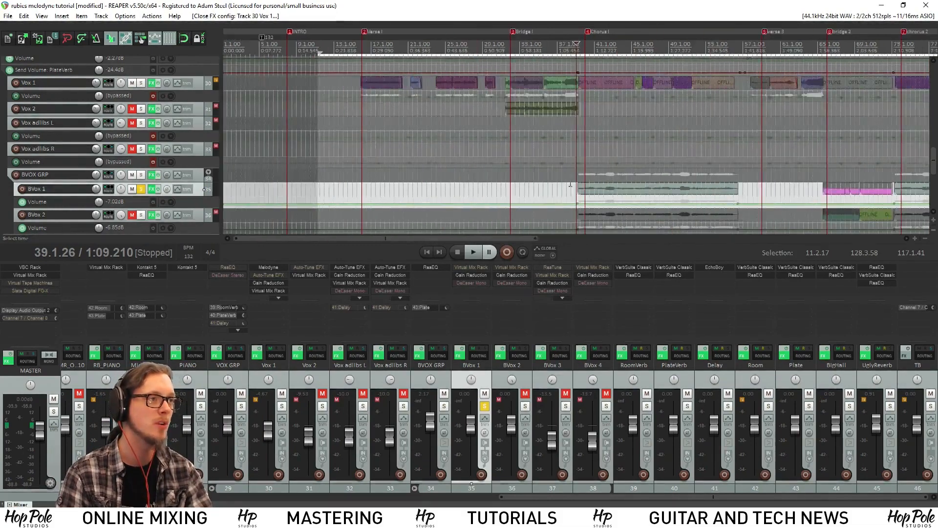
pyautogui.scroll(4, 570, 185)
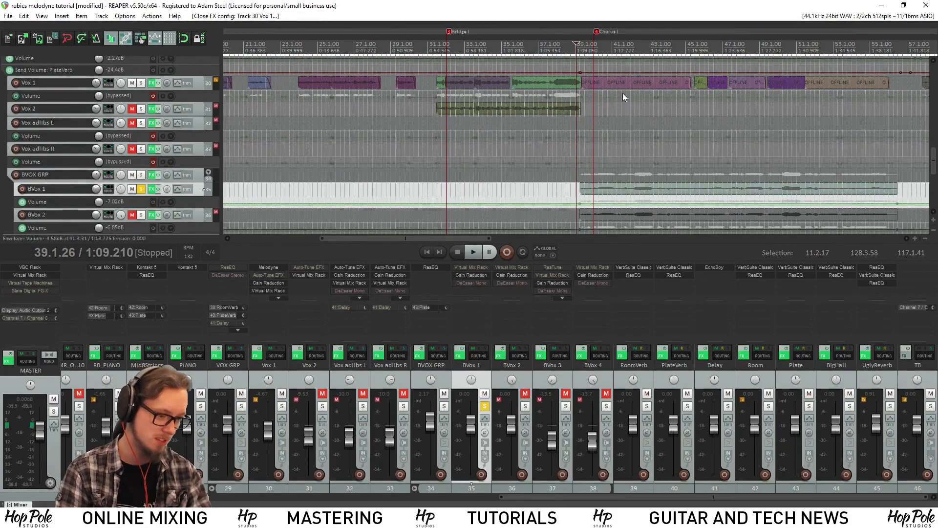
# Add the VST3: Melodyne (Celemony) effect to the BVox 1 track, filtering the plugin list by "mel"
pyautogui.doubleClick(471, 292)
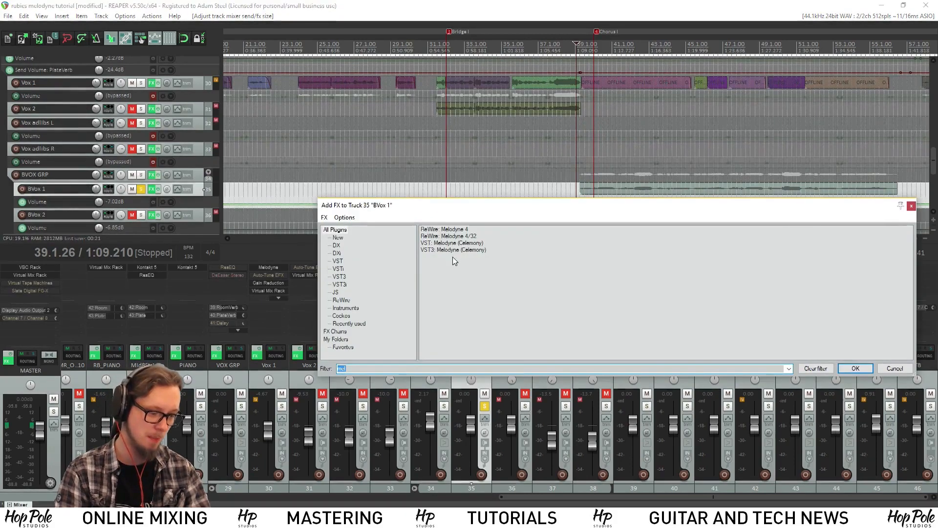
pyautogui.press('BackSpace')
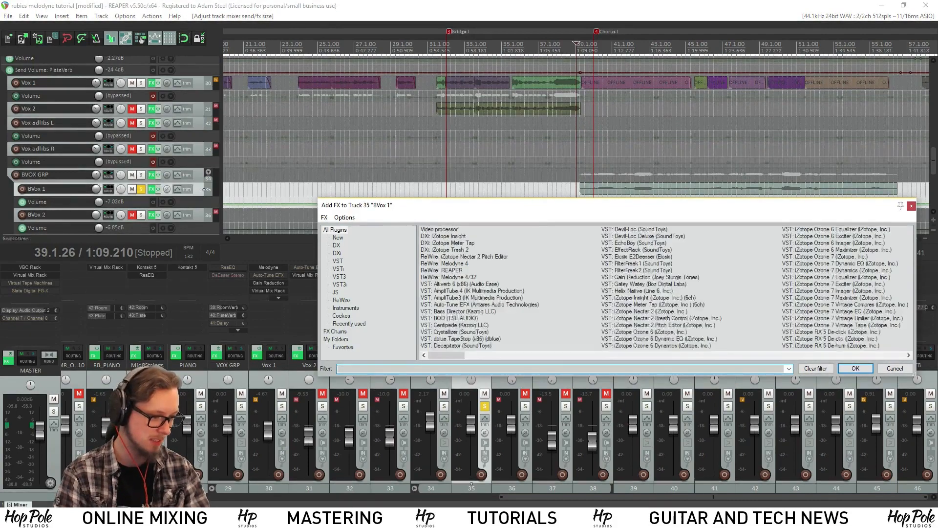
pyautogui.click(582, 281)
pyautogui.scroll(-2, 589, 285)
pyautogui.scroll(-2, 589, 285)
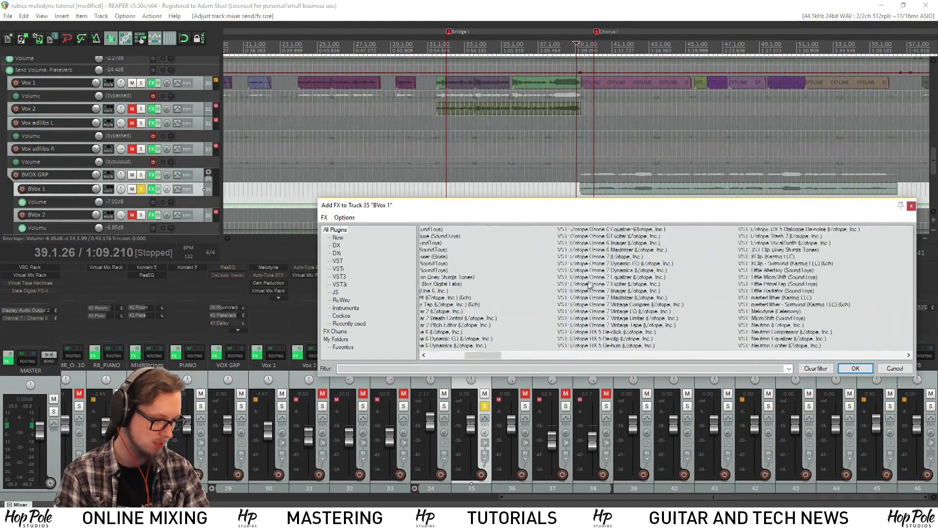
pyautogui.click(479, 368)
pyautogui.write('me')
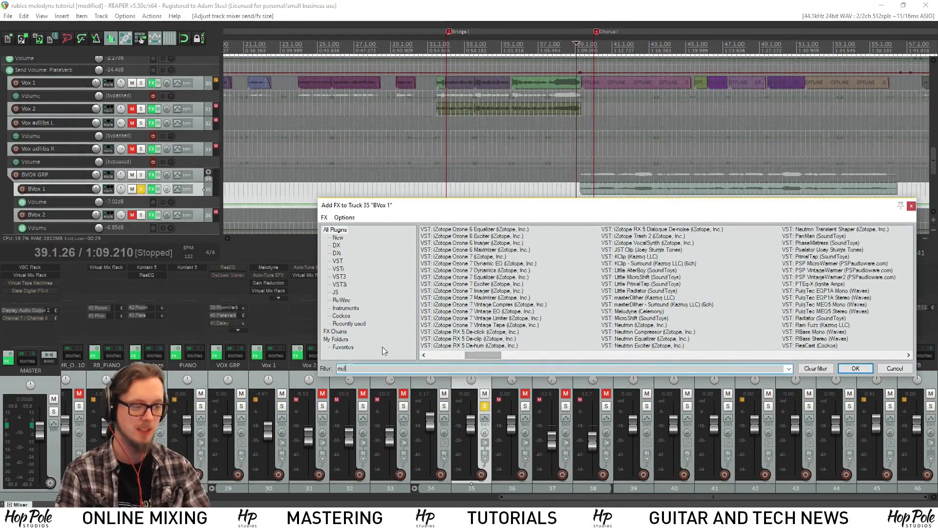
pyautogui.write('l')
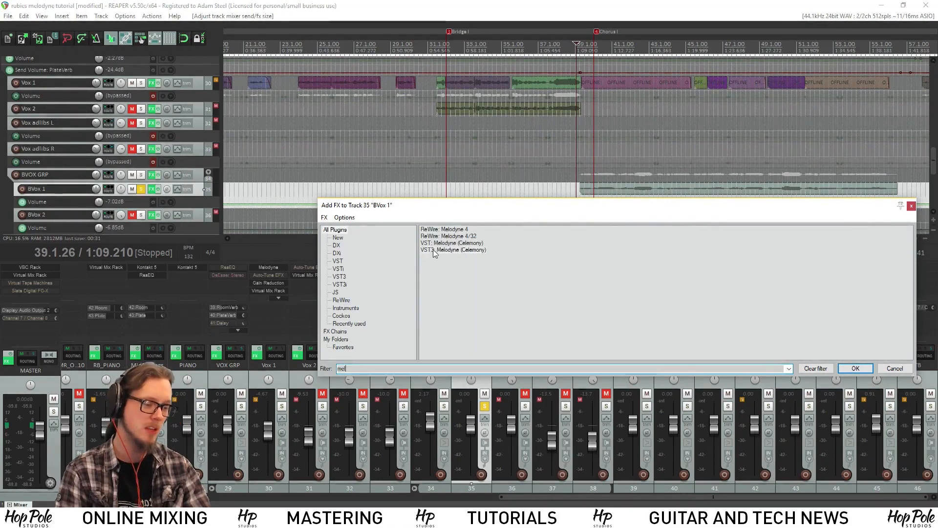
pyautogui.click(432, 250)
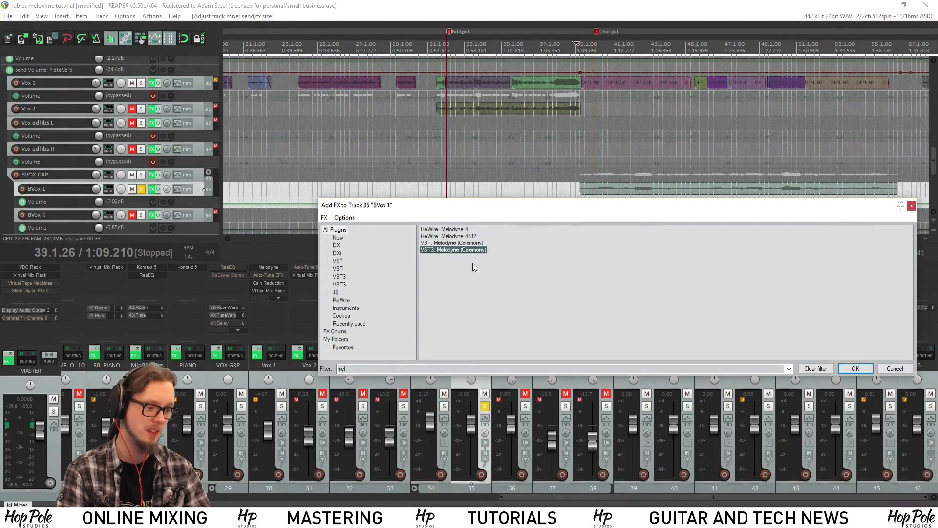
pyautogui.doubleClick(433, 250)
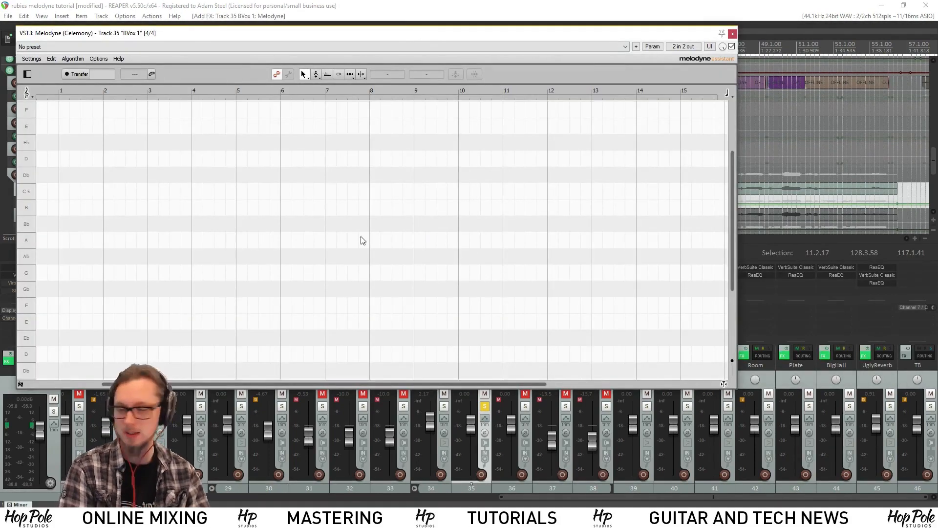
# Close the new Melodyne window and move Melodyne to the first slot of BVox 1's effects chain
pyautogui.click(668, 11)
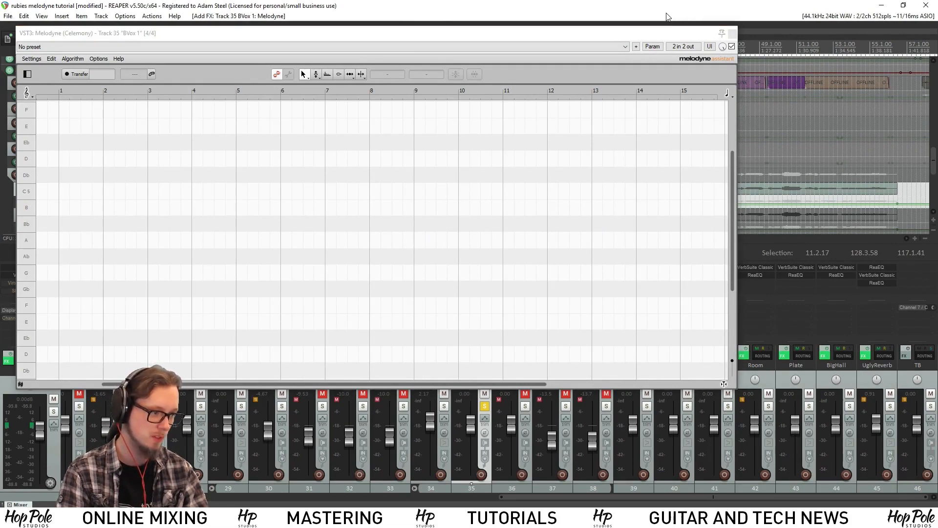
pyautogui.moveTo(682, 32); pyautogui.dragTo(704, 59)
pyautogui.click(695, 2)
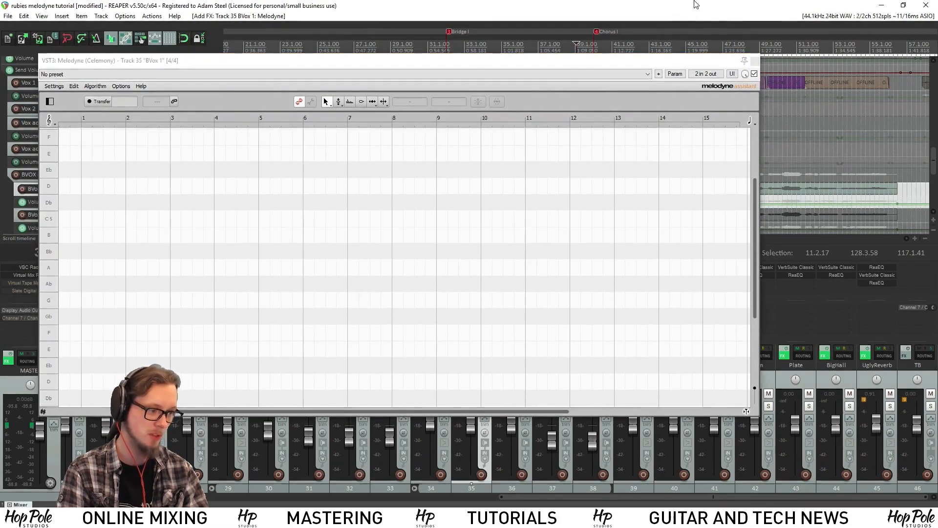
pyautogui.click(753, 61)
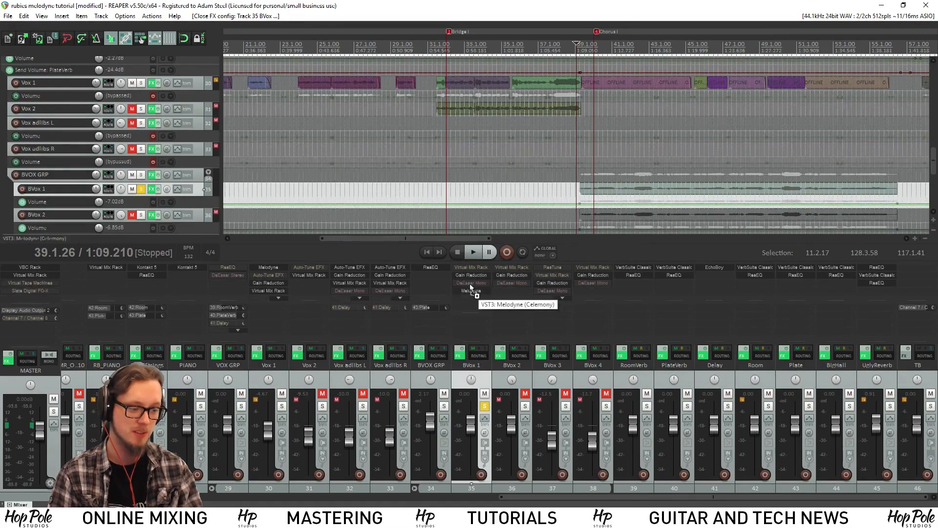
pyautogui.moveTo(475, 272); pyautogui.dragTo(473, 268)
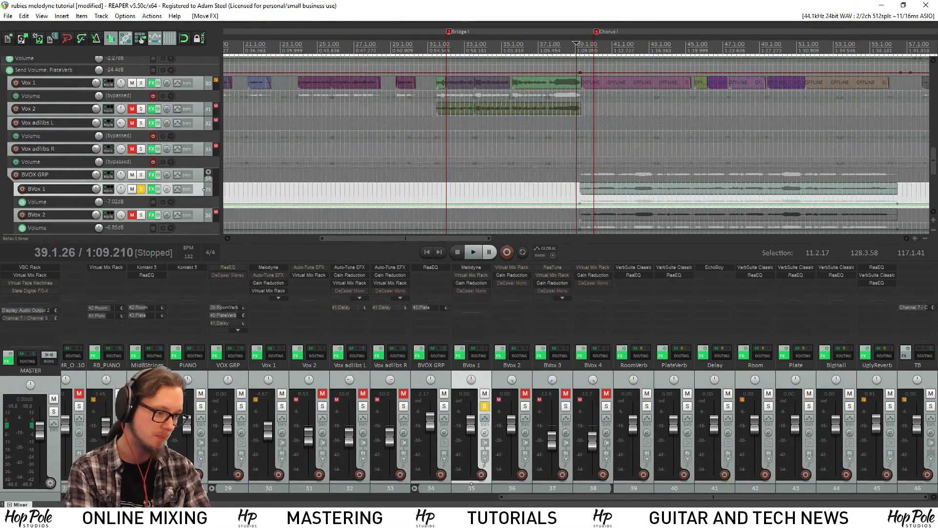
# Play the soloed BVox 1 track from the start of its chorus item
pyautogui.click(577, 52)
pyautogui.scroll(3, 523, 166)
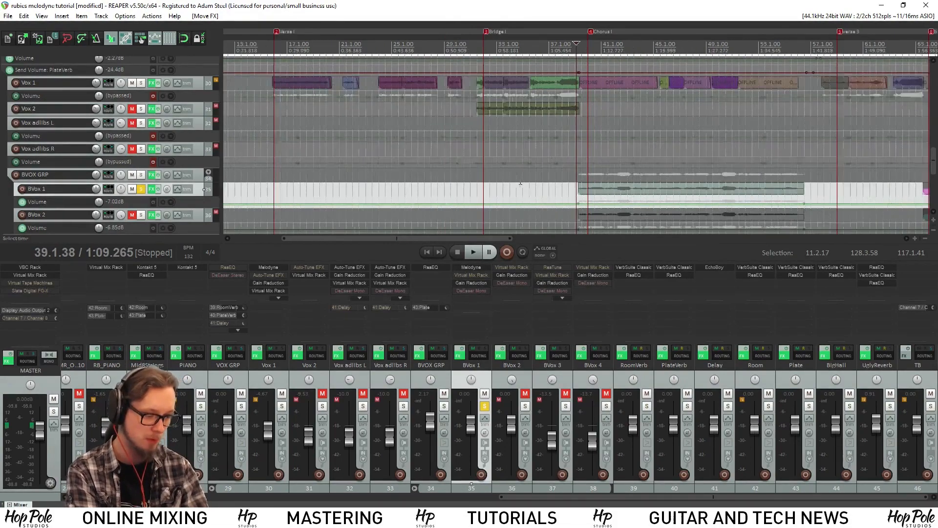
pyautogui.press('space')
pyautogui.scroll(-4, 556, 166)
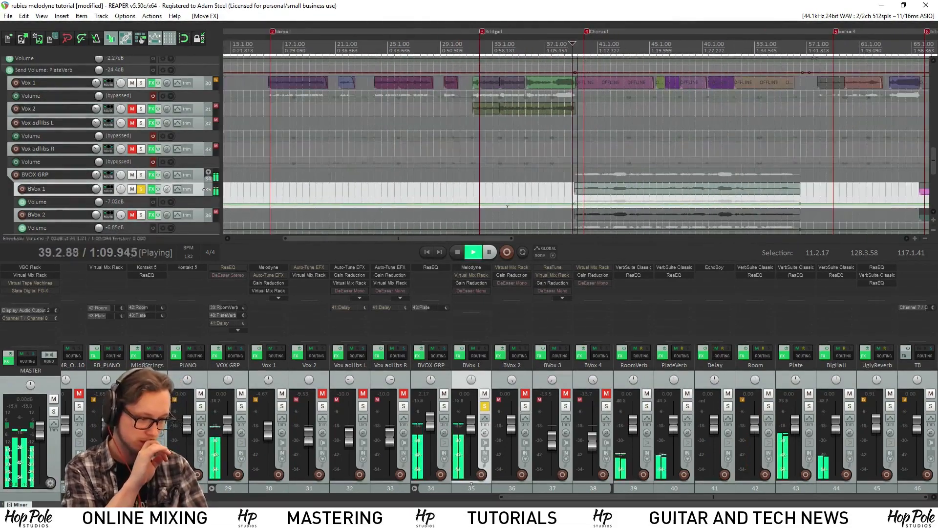
# Bypass ReaEQ and mute the Plate send on the BVOX GRP track, then stop playback and check the EQ
pyautogui.keyDown('shift'); pyautogui.click(435, 266); pyautogui.keyUp('shift')
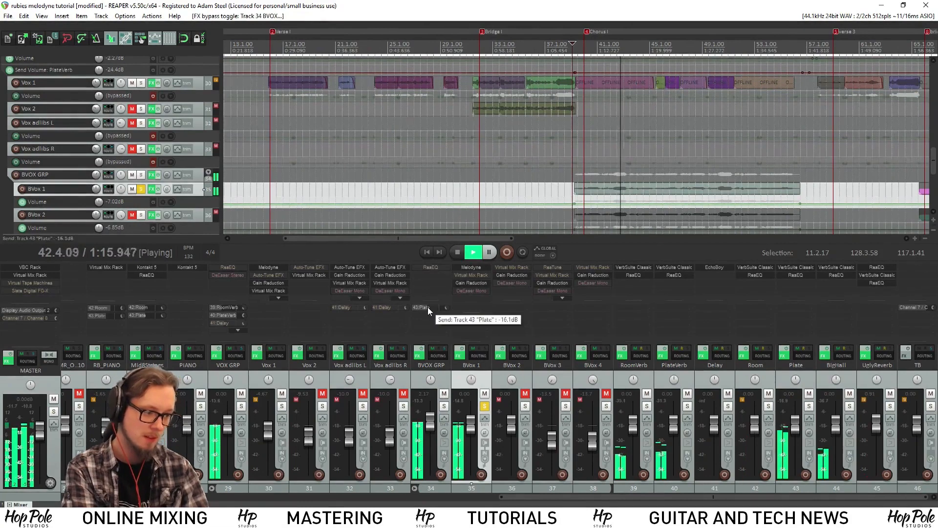
pyautogui.keyDown('shift'); pyautogui.click(428, 307); pyautogui.keyUp('shift')
pyautogui.press('space')
pyautogui.click(423, 267)
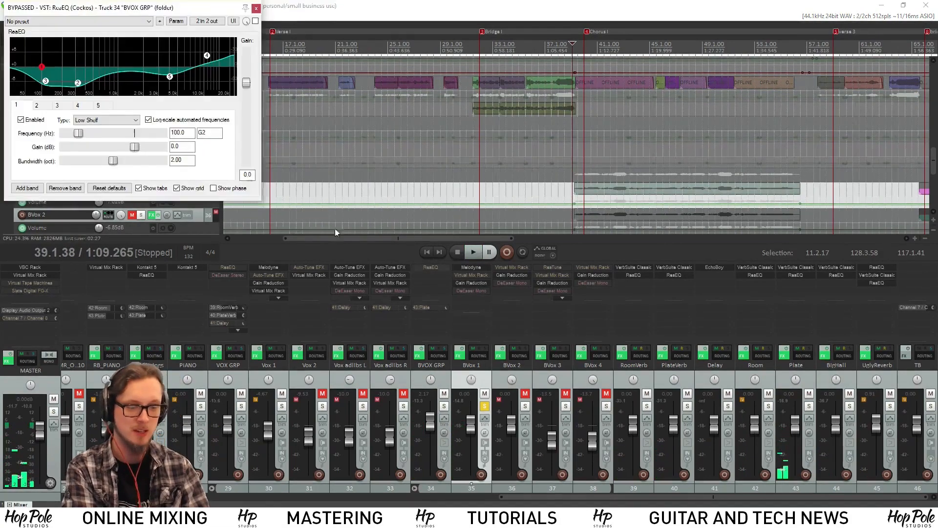
pyautogui.click(256, 8)
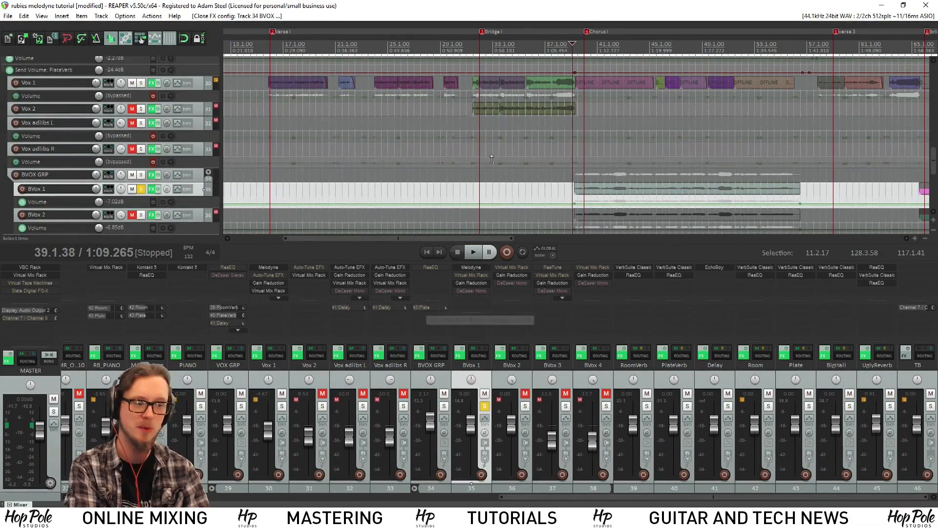
# Open Melodyne on BVox 1 during a short playback, enlarge its window and place it below the track arrangement
pyautogui.press('space')
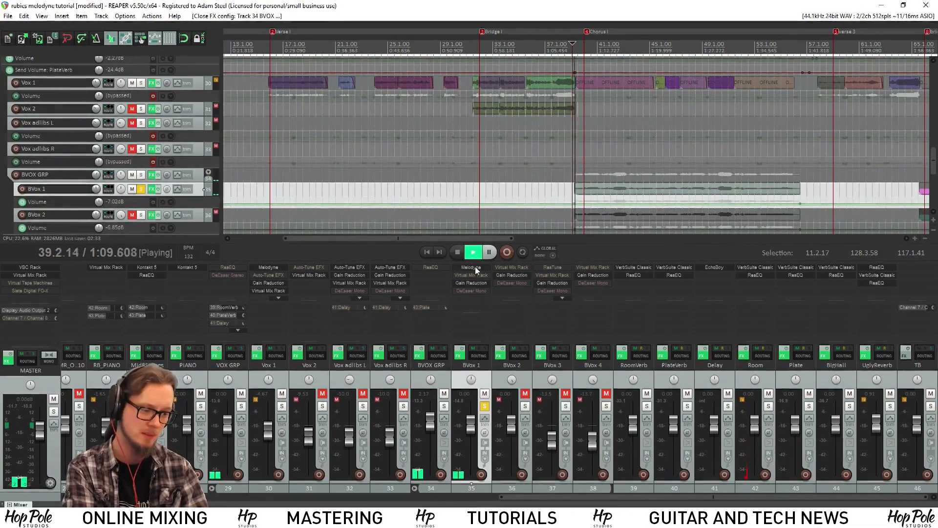
pyautogui.click(472, 267)
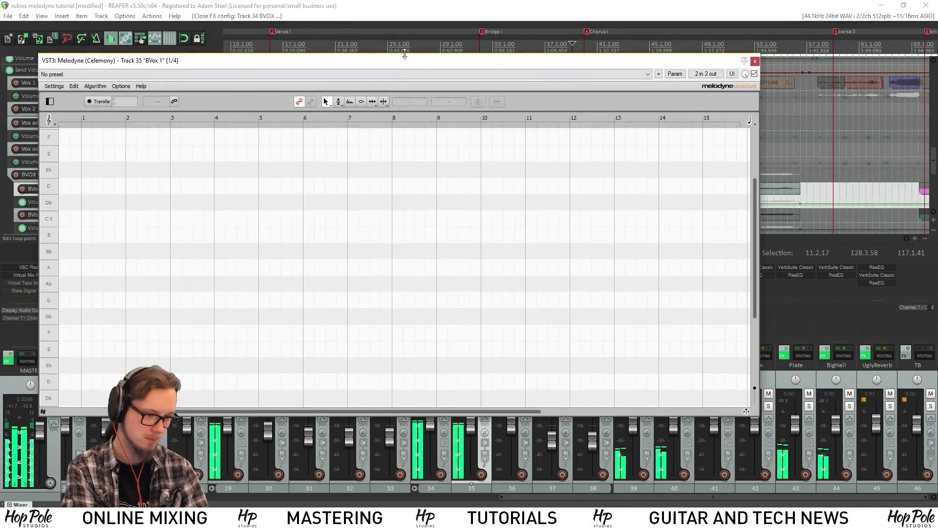
pyautogui.moveTo(406, 60); pyautogui.dragTo(460, 76)
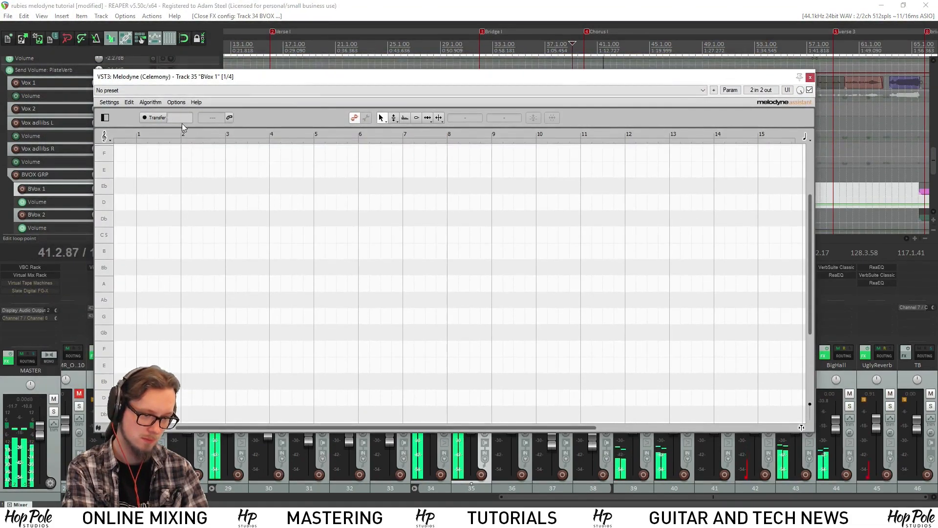
pyautogui.press('space')
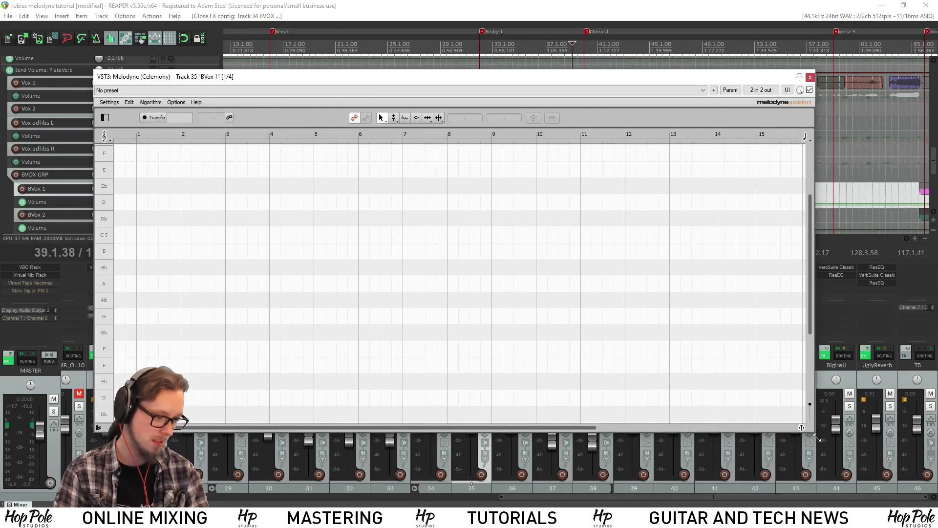
pyautogui.moveTo(816, 438); pyautogui.dragTo(879, 477)
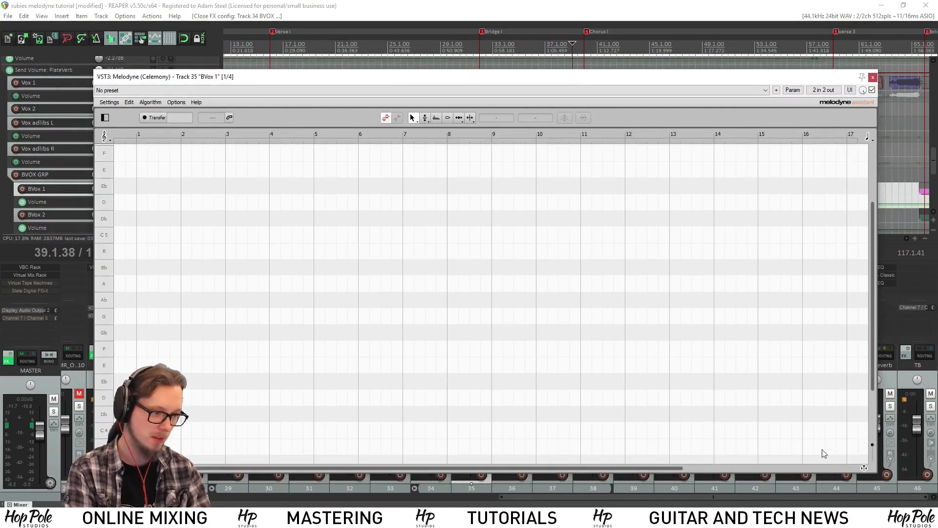
pyautogui.moveTo(496, 79); pyautogui.dragTo(550, 274)
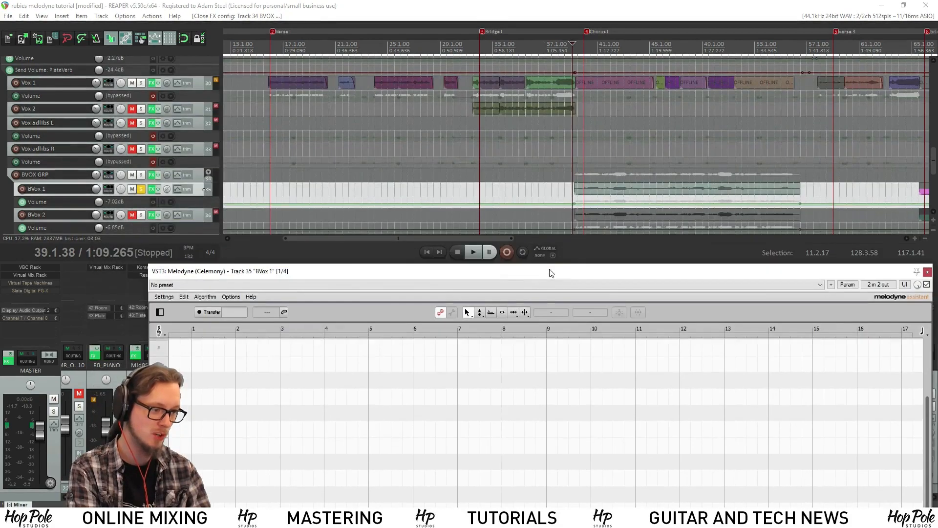
# Place the play cursor at about bar 36, before the BVox 1 chorus item, and arm Melodyne's Transfer
pyautogui.click(540, 49)
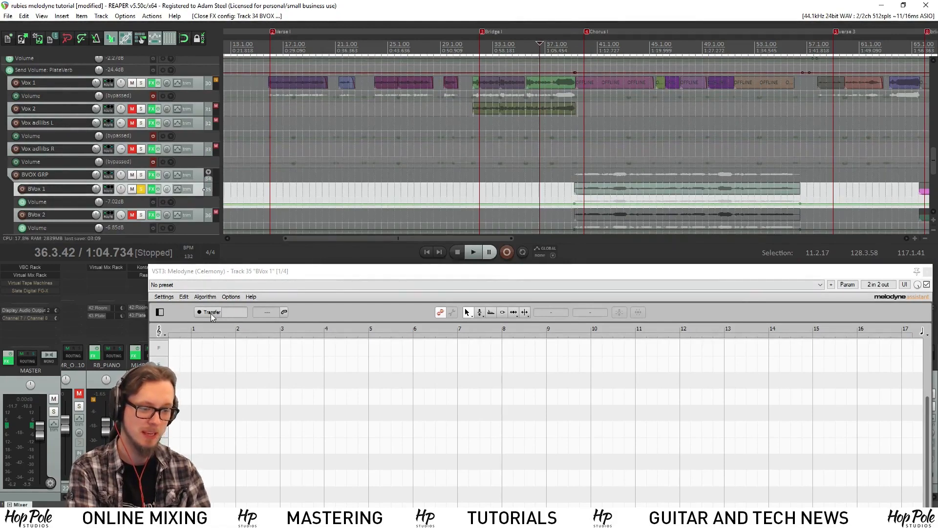
pyautogui.moveTo(236, 275); pyautogui.dragTo(235, 258)
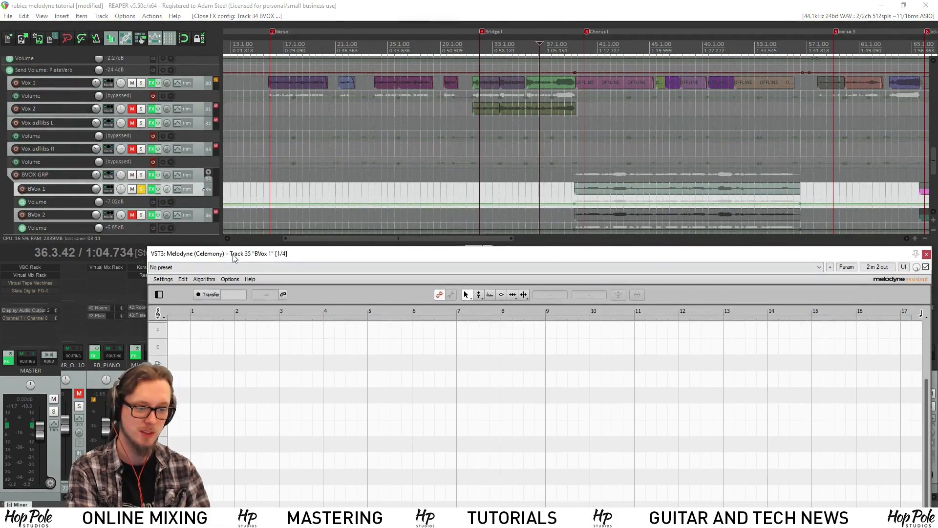
pyautogui.click(207, 295)
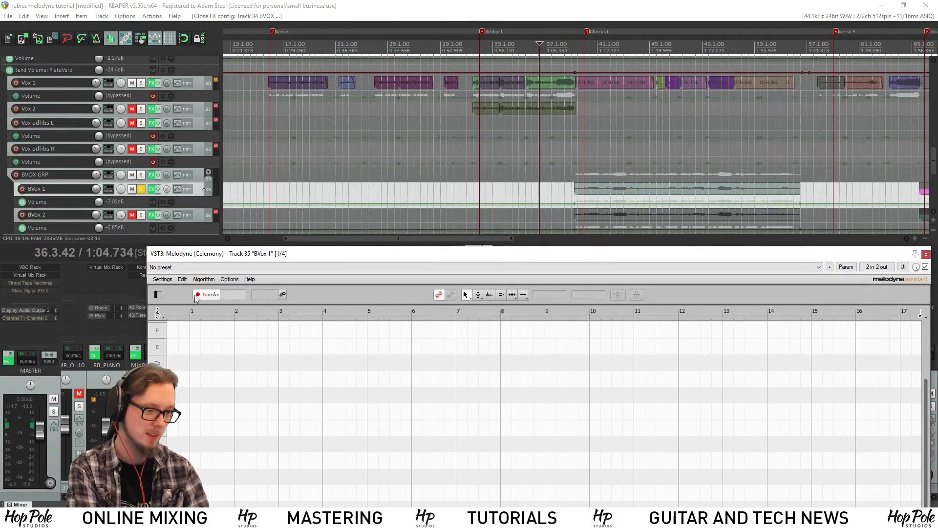
pyautogui.click(517, 9)
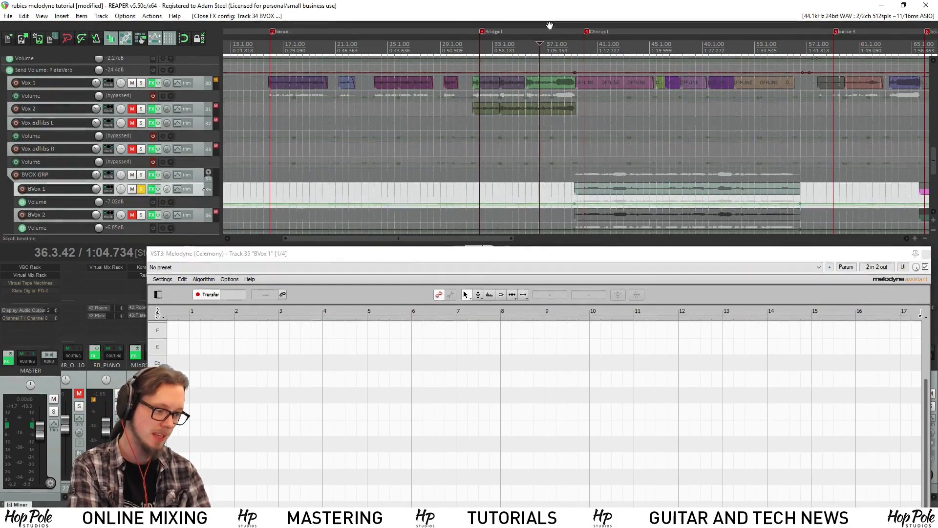
# Play through the BVox 1 chorus part with Transfer armed to capture it into Melodyne, then stop playback
pyautogui.press('space')
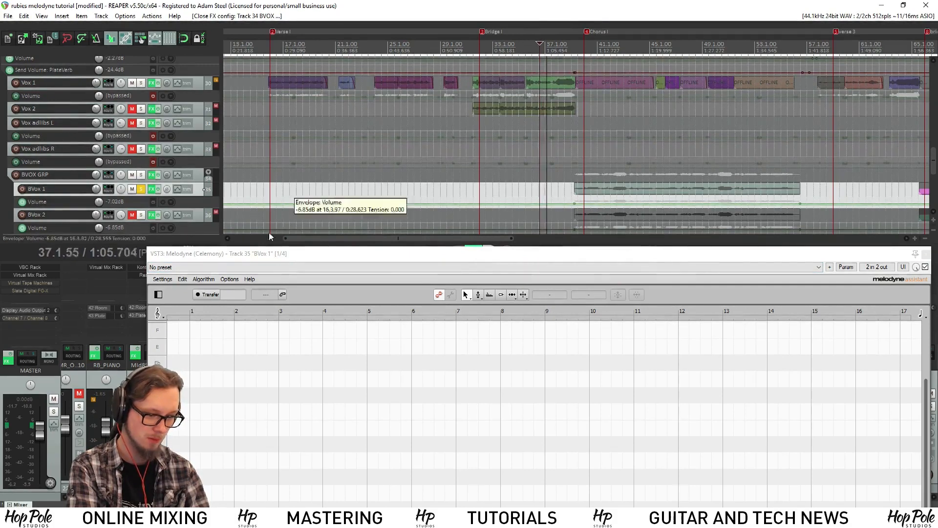
pyautogui.click(203, 295)
pyautogui.moveTo(304, 256); pyautogui.dragTo(277, 78)
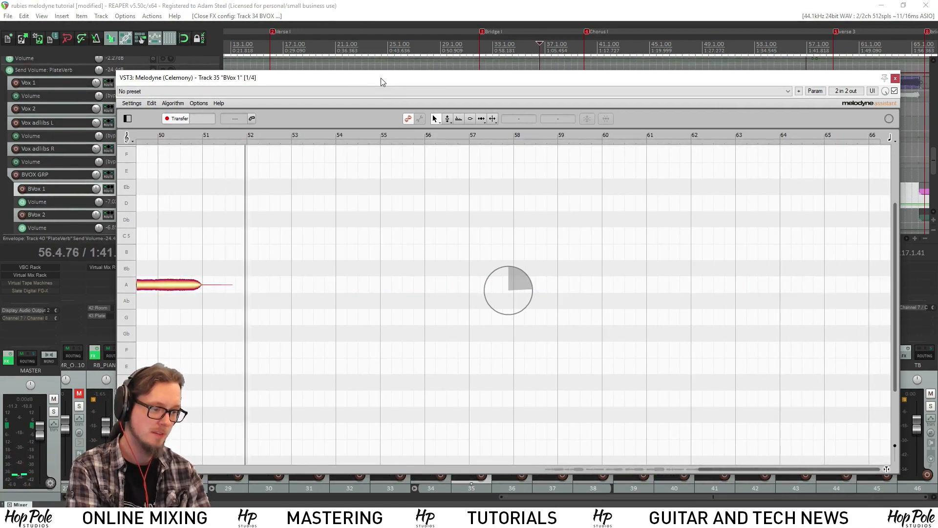
pyautogui.press('space')
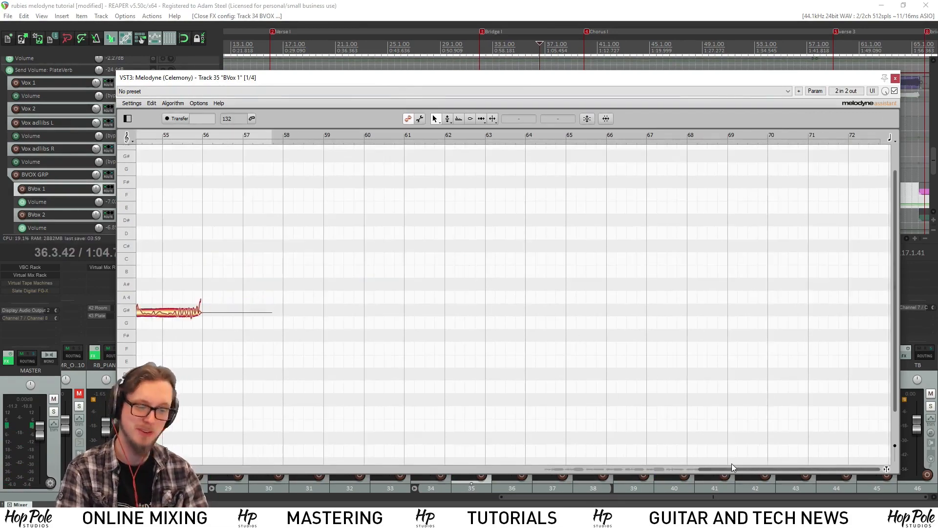
# Bring the transferred BVox 1 chorus notes between bars 38 and 56 into view and inspect the long A4 note near bar 40
pyautogui.moveTo(734, 467); pyautogui.dragTo(570, 455)
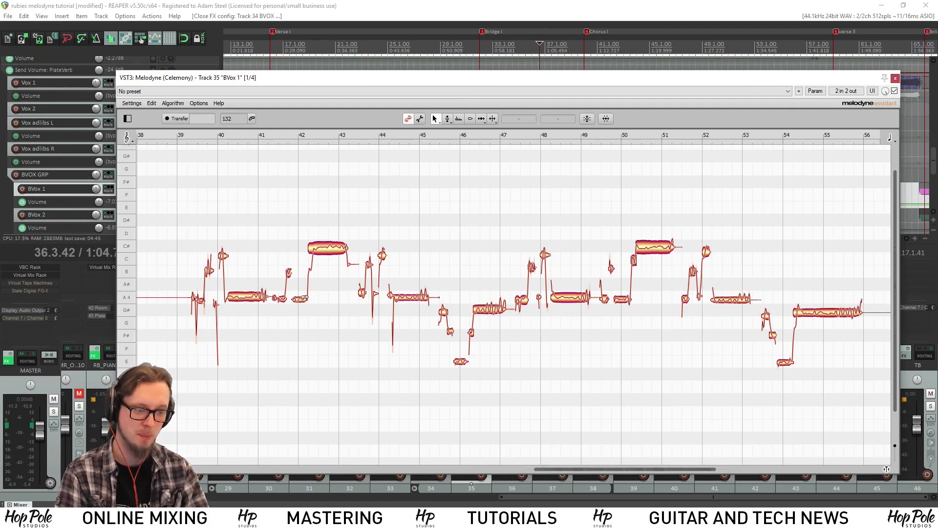
pyautogui.click(321, 247)
pyautogui.click(235, 297)
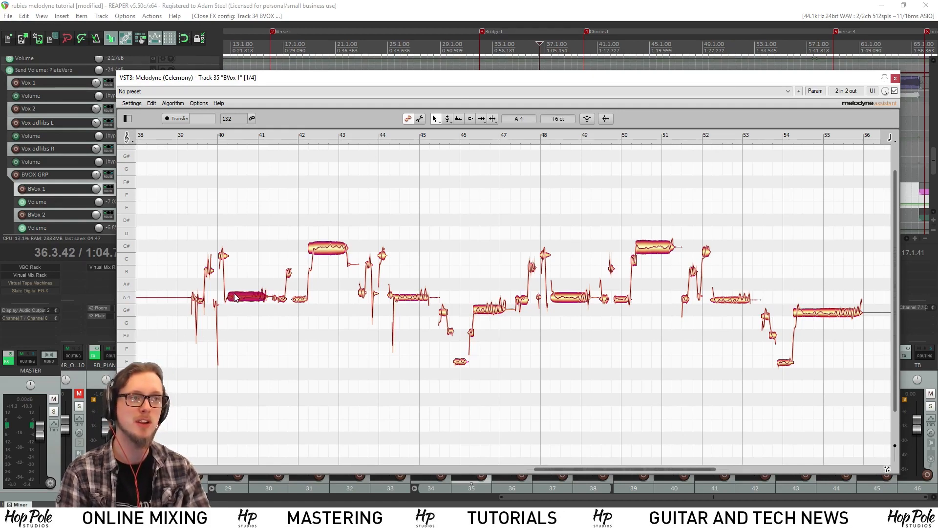
pyautogui.click(254, 248)
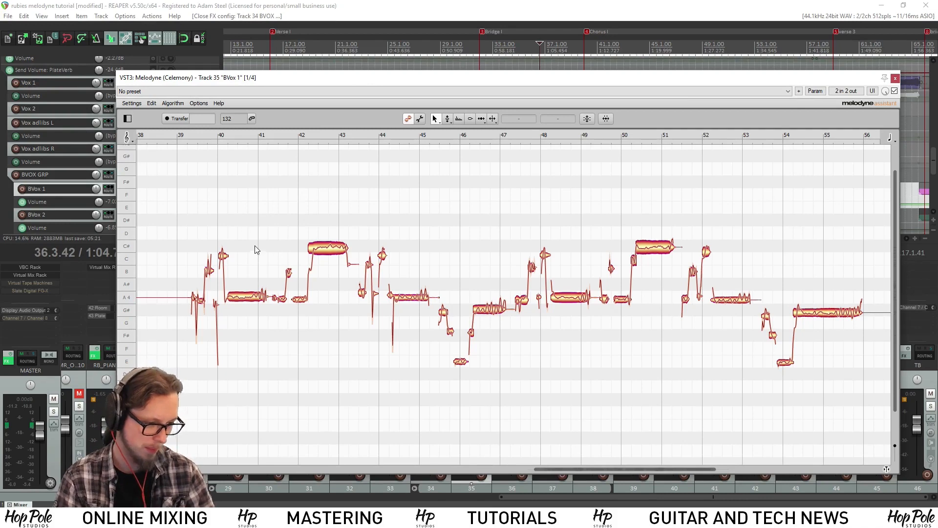
# Reposition the BVox 1 Melodyne window and play back the transferred chorus notes from about bar 38, then stop playback
pyautogui.moveTo(344, 78)
pyautogui.mouseDown()
pyautogui.moveTo(298, 70)
pyautogui.moveTo(338, 71)
pyautogui.mouseUp()
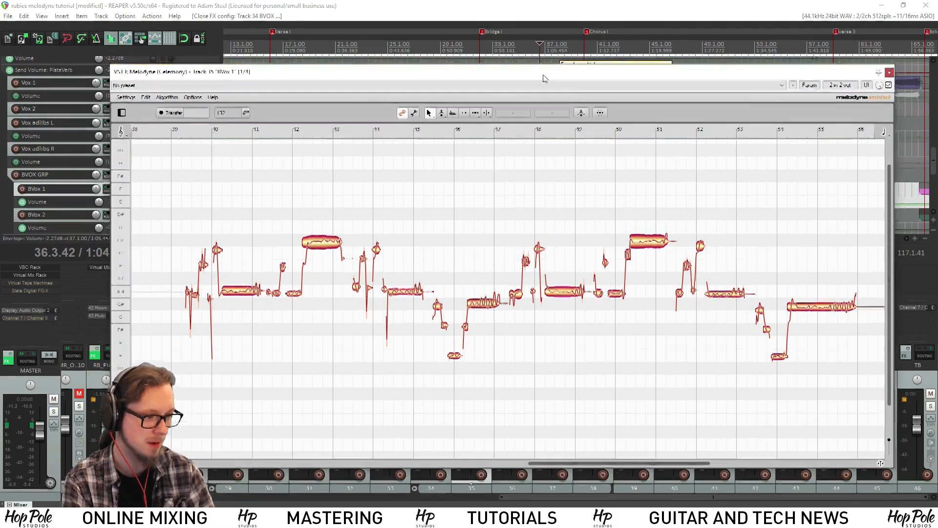
pyautogui.moveTo(544, 69); pyautogui.dragTo(486, 79)
pyautogui.press('space')
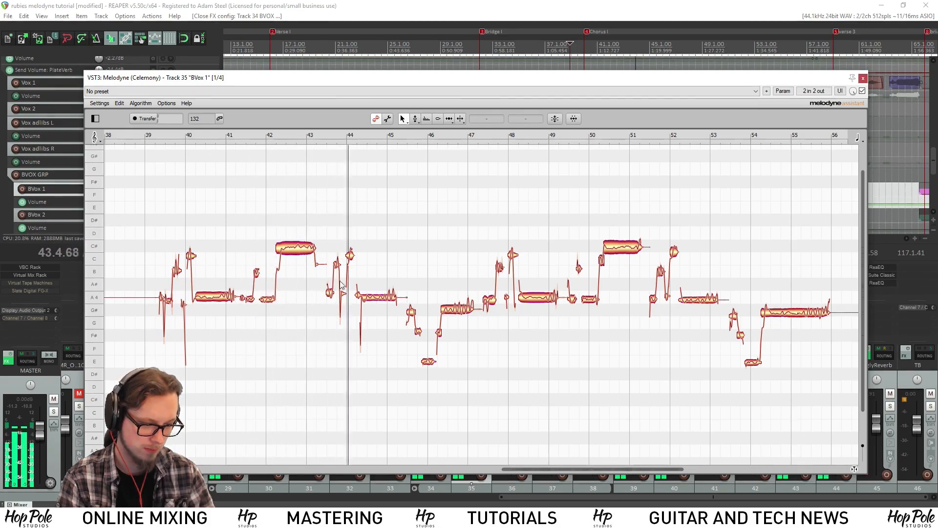
pyautogui.press('space')
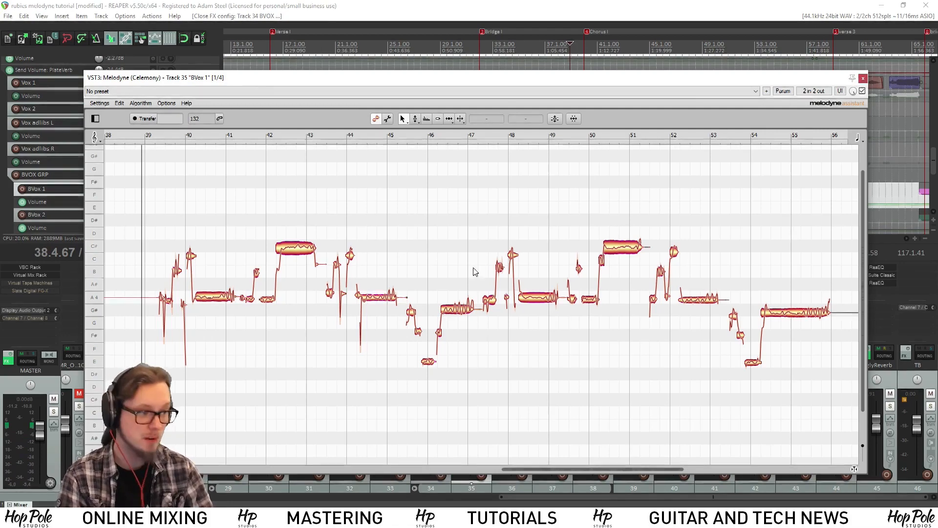
# Close the BVox 1 Melodyne window and solo Vox 1 instead of BVox 1
pyautogui.click(862, 79)
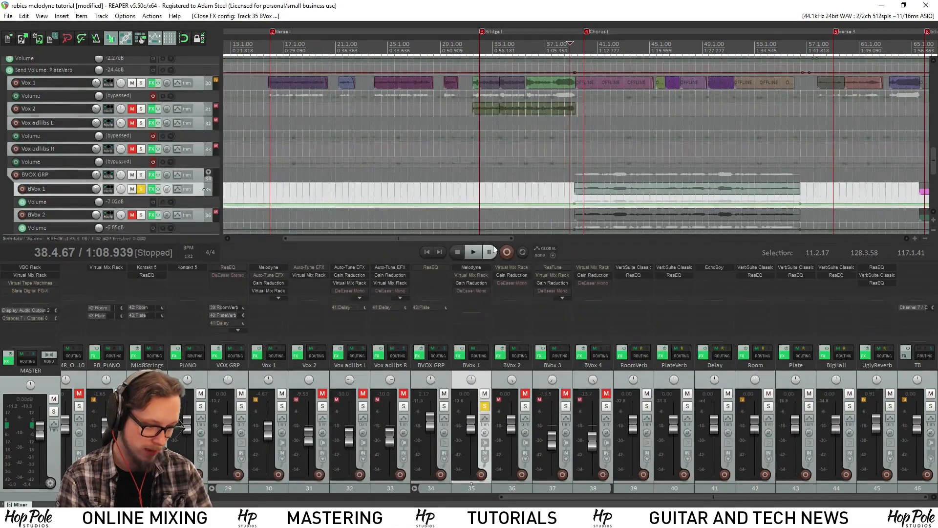
pyautogui.click(281, 408)
pyautogui.click(484, 406)
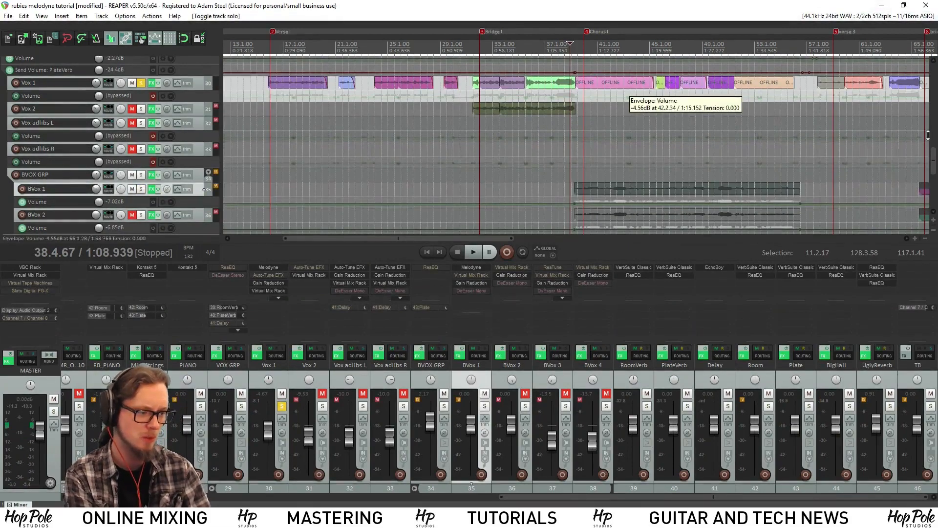
# Place the play cursor at about bar 39, where the Vox 1 chorus items start, and open Melodyne on Vox 1
pyautogui.moveTo(933, 160); pyautogui.dragTo(933, 148)
pyautogui.scroll(4, 594, 40)
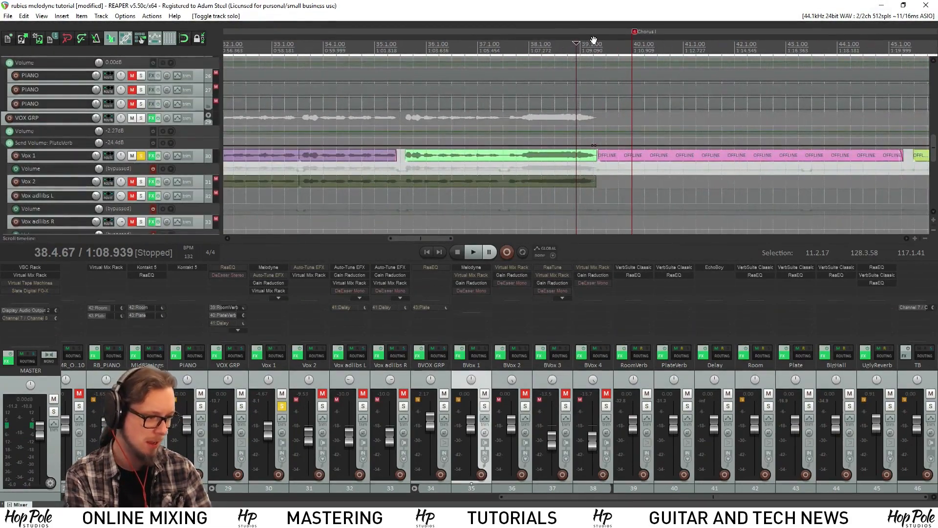
pyautogui.scroll(-4, 614, 172)
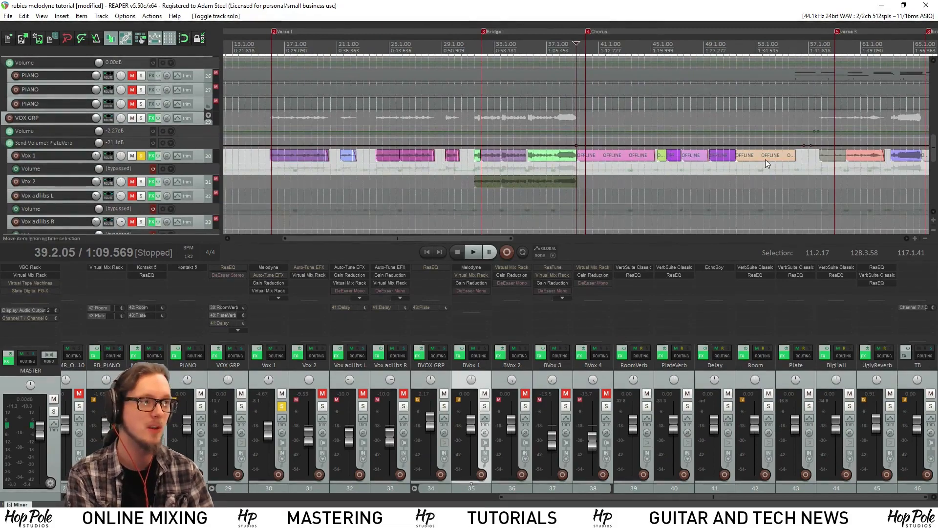
pyautogui.scroll(4, 708, 163)
pyautogui.scroll(-4, 660, 163)
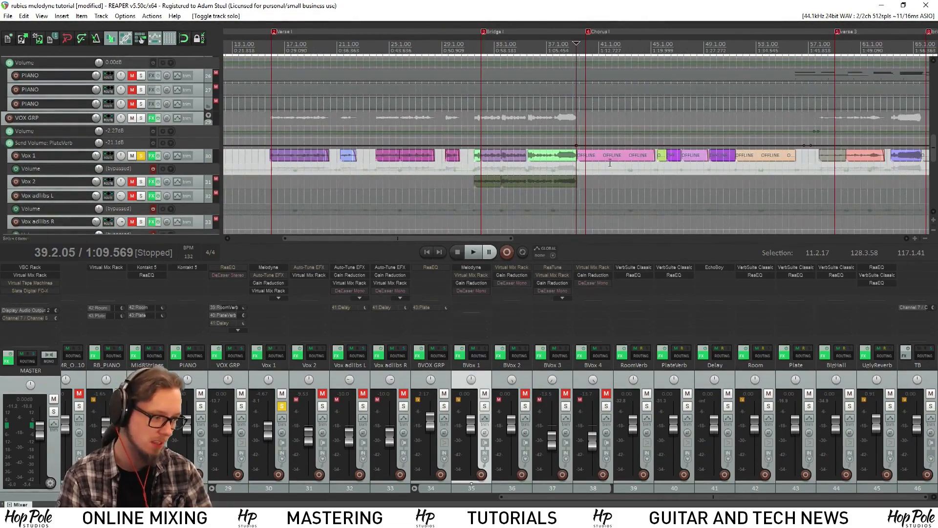
pyautogui.scroll(2, 772, 159)
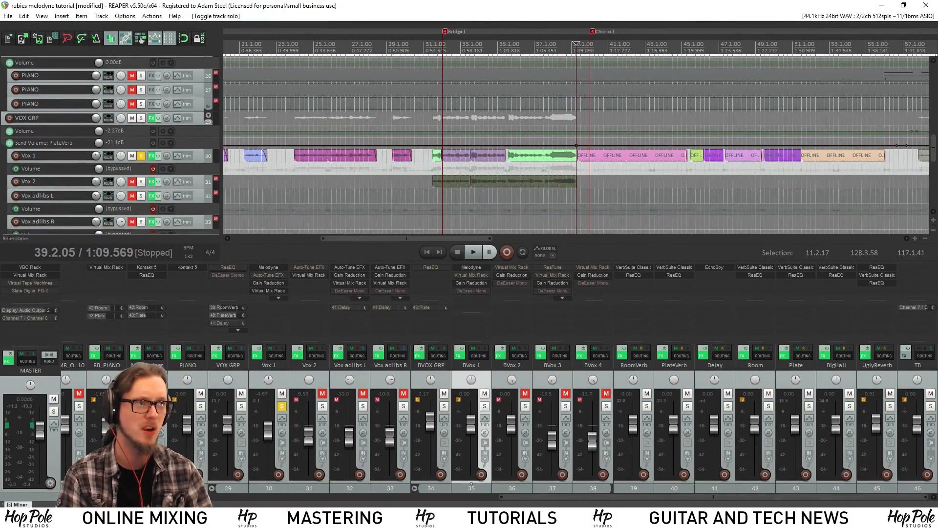
pyautogui.hscroll(3, 482, 209)
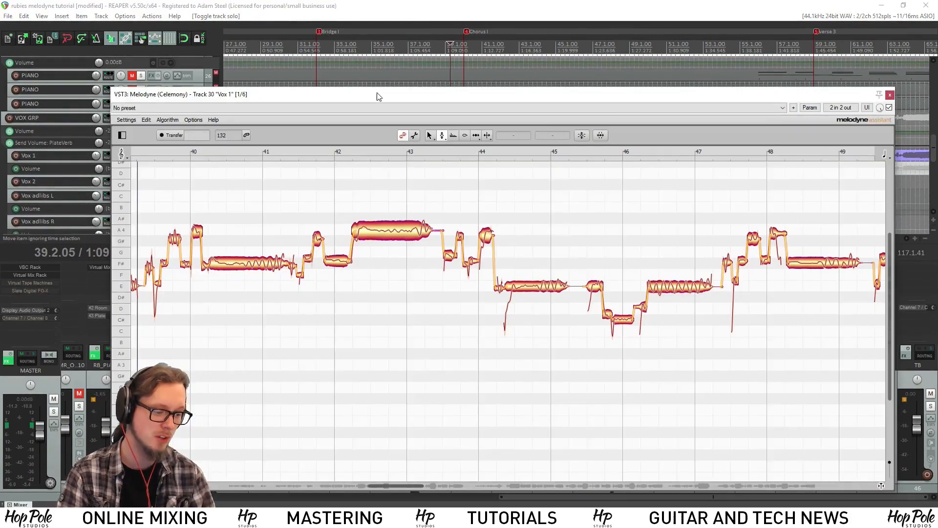
# Move the Vox 1 Melodyne window up and play the lead vocal chorus from bar 39, then stop playback
pyautogui.moveTo(378, 92); pyautogui.dragTo(365, 69)
pyautogui.scroll(-1, 420, 388)
pyautogui.scroll(1, 420, 389)
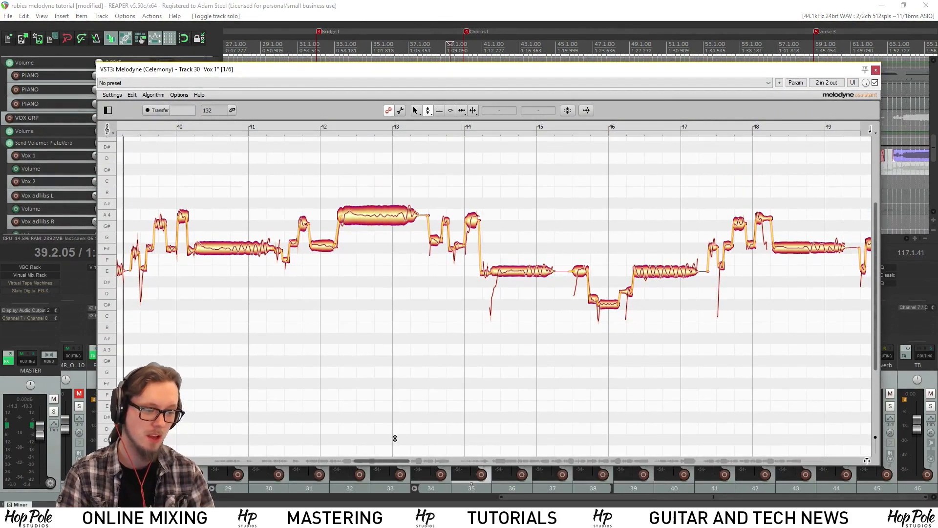
pyautogui.moveTo(388, 461)
pyautogui.mouseDown()
pyautogui.moveTo(351, 452)
pyautogui.moveTo(378, 449)
pyautogui.mouseUp()
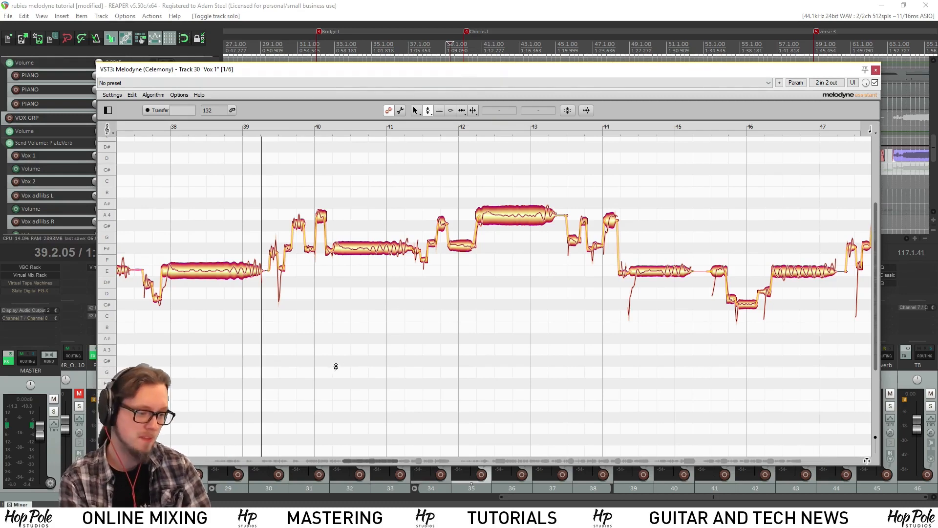
pyautogui.moveTo(412, 72)
pyautogui.mouseDown()
pyautogui.moveTo(393, 69)
pyautogui.moveTo(403, 69)
pyautogui.mouseUp()
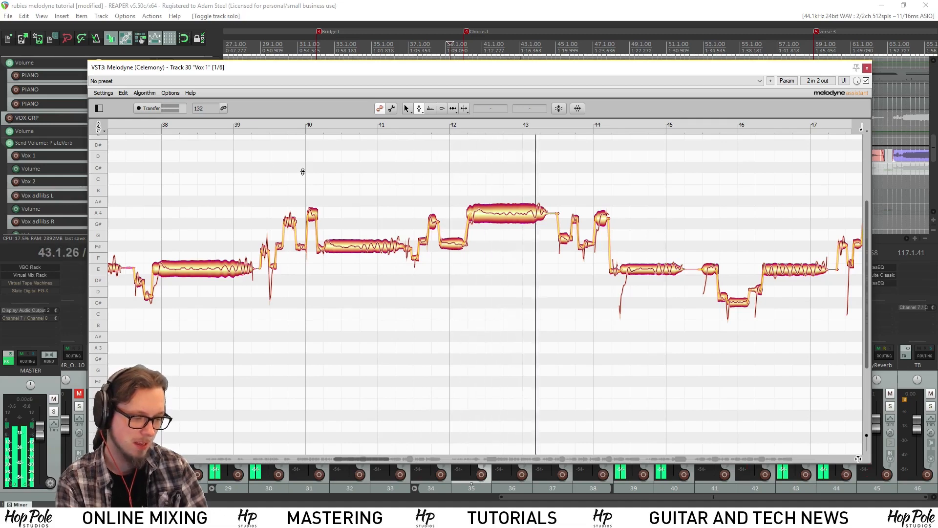
pyautogui.press('space')
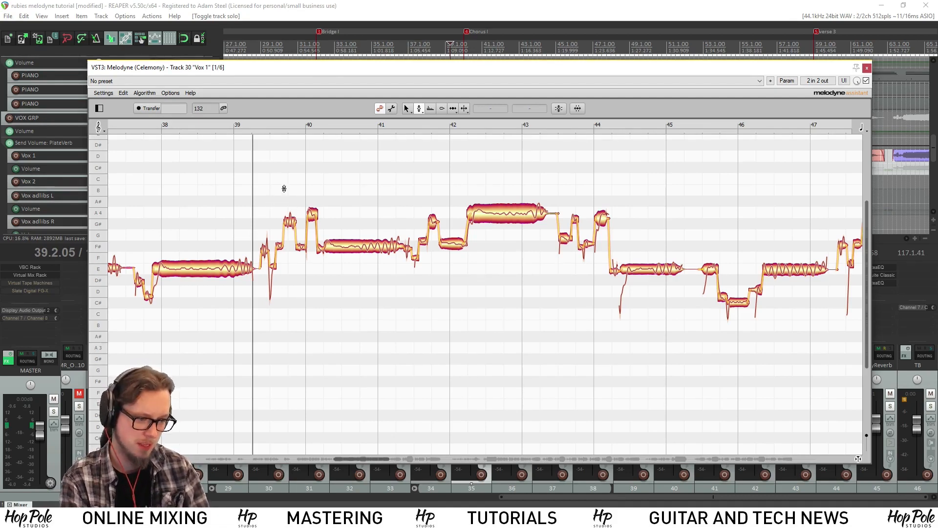
# Switch from the Pitch tool to the Main tool and select all Vox 1 chorus notes from bar 39 to about bar 58
pyautogui.moveTo(263, 180); pyautogui.dragTo(363, 268)
pyautogui.rightClick(366, 303)
pyautogui.click(352, 302)
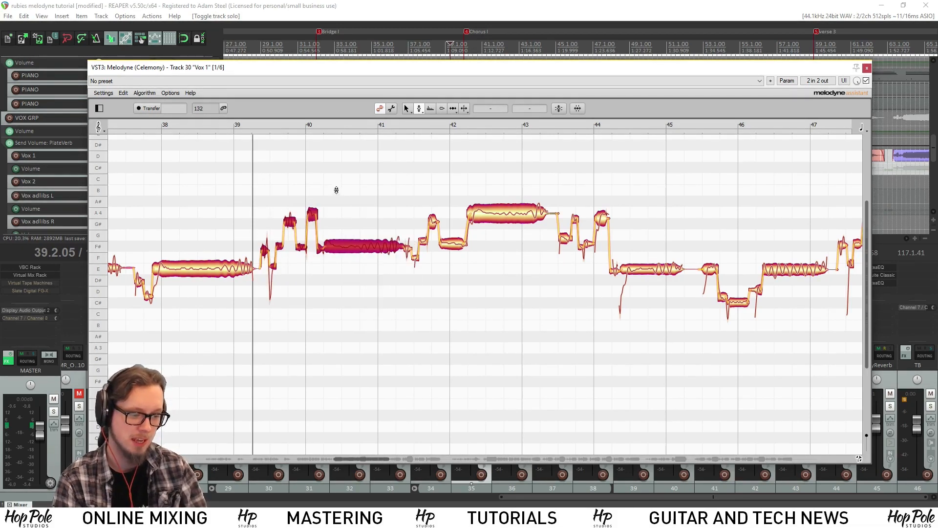
pyautogui.rightClick(322, 297)
pyautogui.click(294, 307)
pyautogui.rightClick(409, 304)
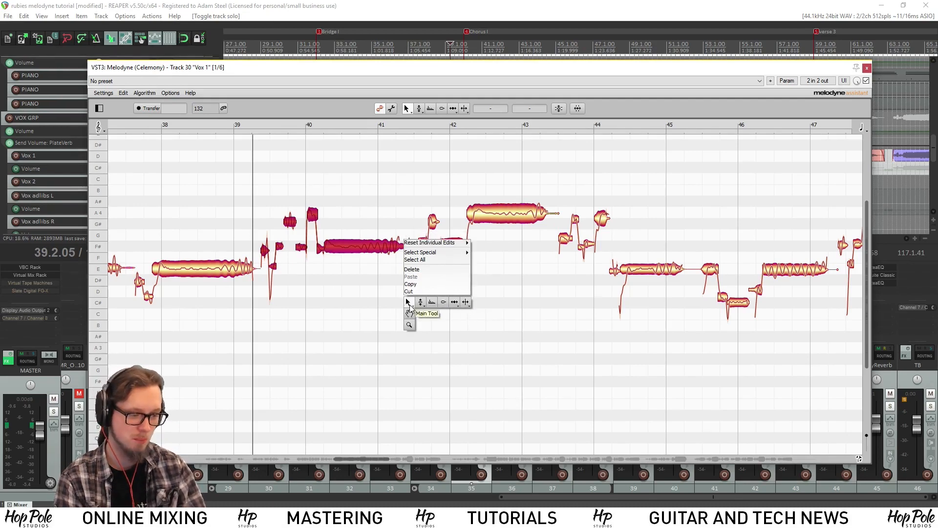
pyautogui.click(408, 303)
pyautogui.moveTo(264, 172); pyautogui.dragTo(716, 376)
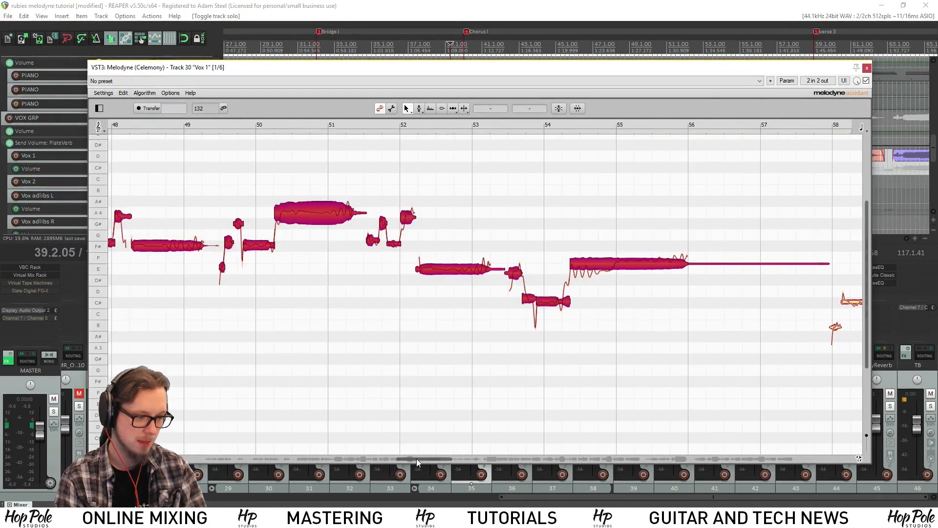
# Examine the whole chorus selection between bars 36 and 59 using the Scroll and Zoom tools
pyautogui.moveTo(416, 459); pyautogui.dragTo(396, 459)
pyautogui.rightClick(384, 297)
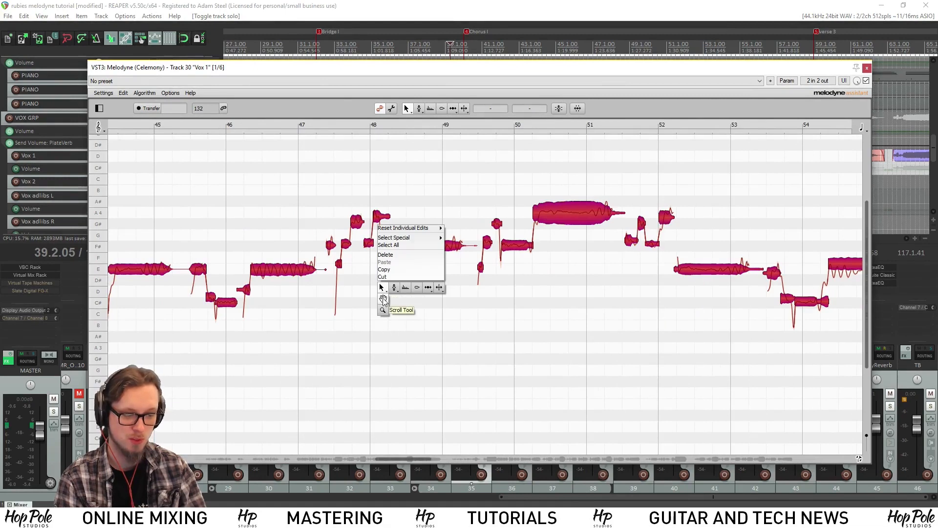
pyautogui.click(384, 287)
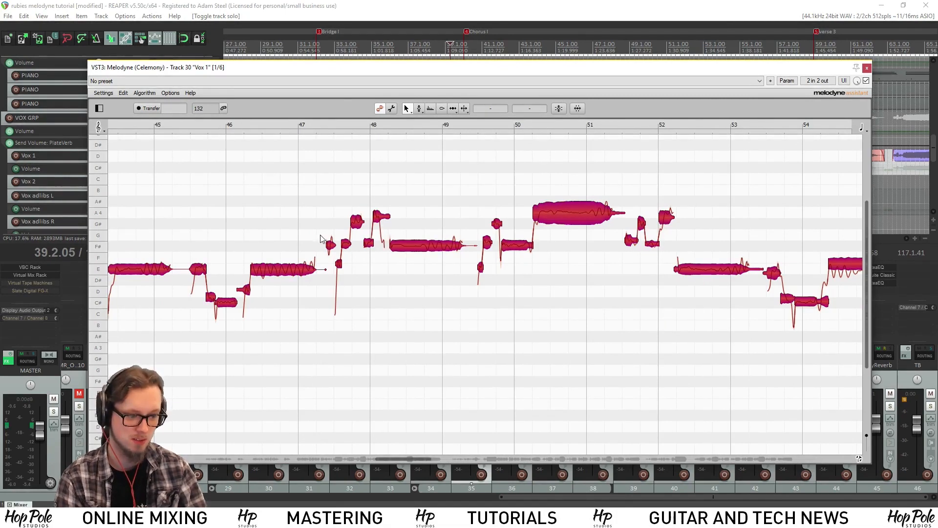
pyautogui.rightClick(400, 292)
pyautogui.click(403, 313)
pyautogui.moveTo(399, 304); pyautogui.dragTo(733, 352)
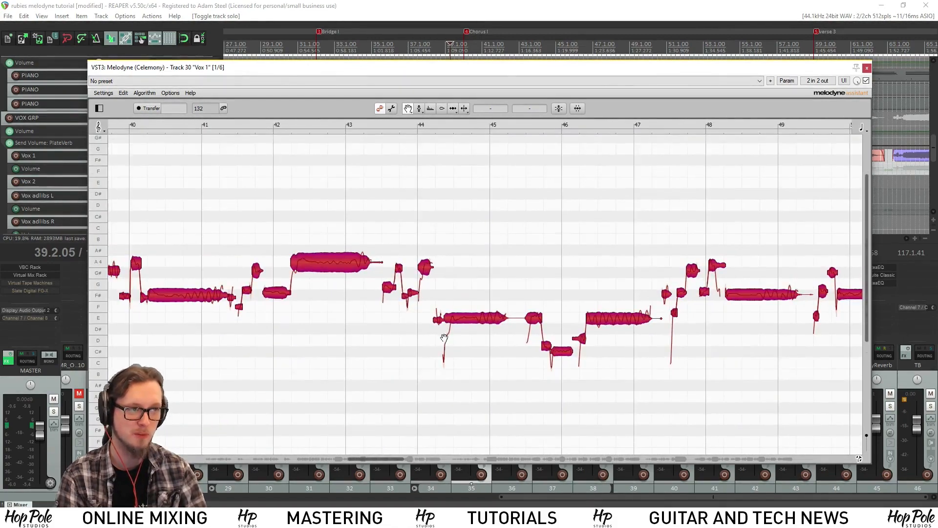
pyautogui.moveTo(374, 348); pyautogui.dragTo(390, 321)
pyautogui.rightClick(425, 321)
pyautogui.click(425, 333)
pyautogui.moveTo(430, 350); pyautogui.dragTo(438, 297)
pyautogui.moveTo(409, 457); pyautogui.dragTo(436, 455)
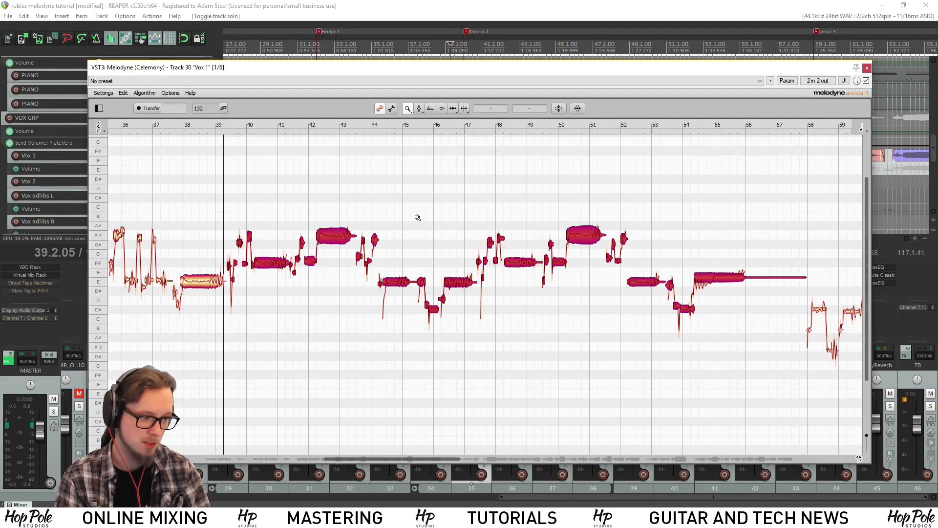
# Start pitch correction on the selected Vox 1 chorus notes and set the Pitch Center to 100 %
pyautogui.click(558, 110)
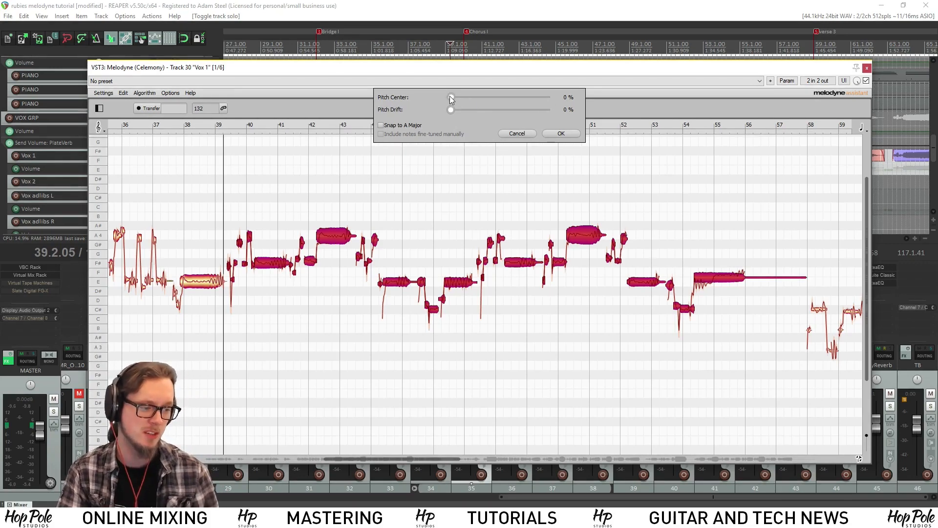
pyautogui.moveTo(450, 97); pyautogui.dragTo(578, 140)
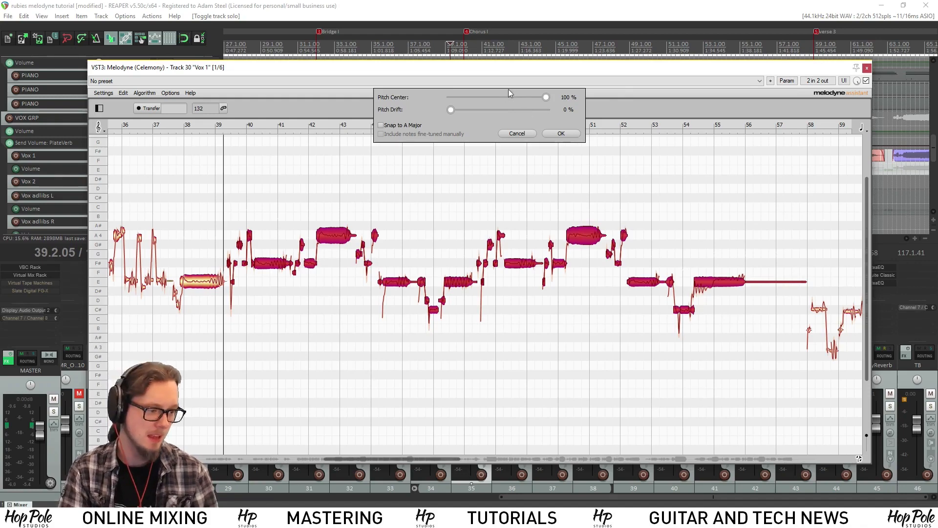
pyautogui.moveTo(548, 96)
pyautogui.mouseDown()
pyautogui.moveTo(490, 102)
pyautogui.moveTo(561, 100)
pyautogui.mouseUp()
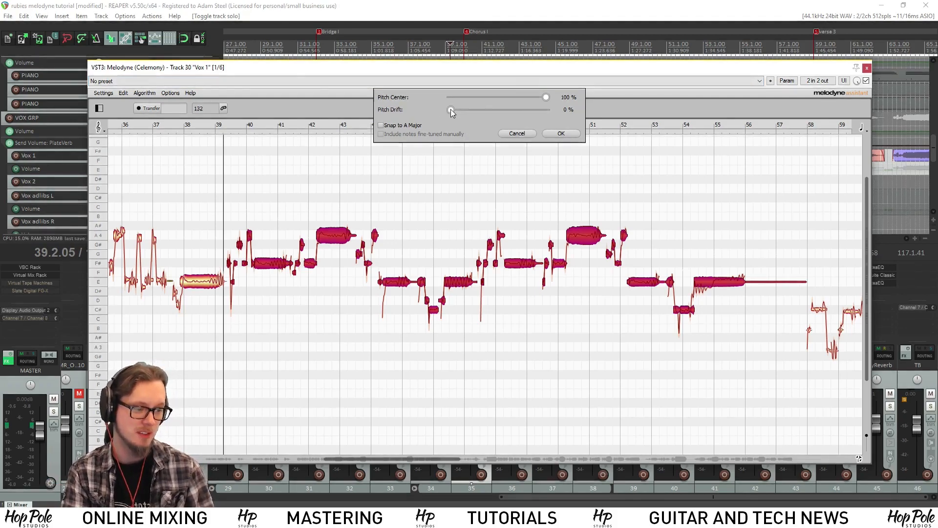
# Try several Pitch Drift amounts on the selected notes, settle on 63 % and apply the correction
pyautogui.moveTo(451, 110); pyautogui.dragTo(487, 112)
pyautogui.moveTo(549, 116); pyautogui.dragTo(491, 128)
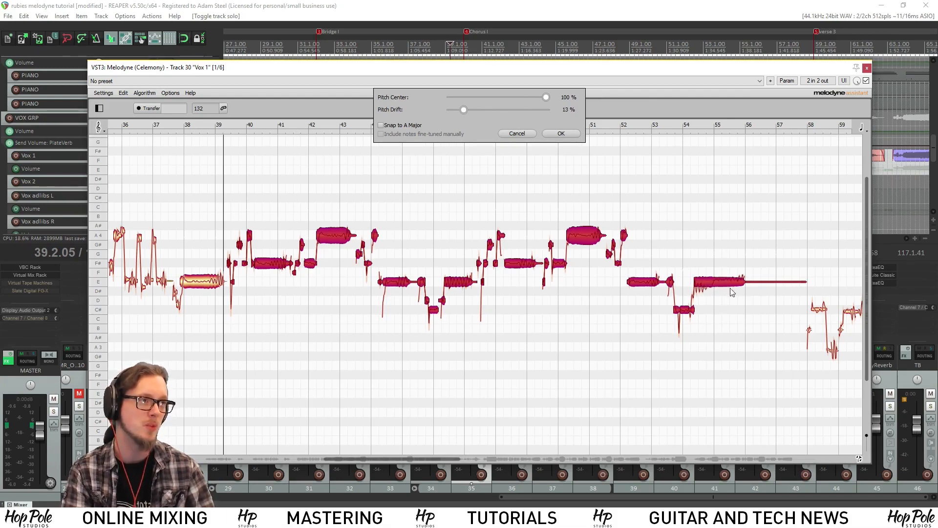
pyautogui.moveTo(462, 111); pyautogui.dragTo(512, 114)
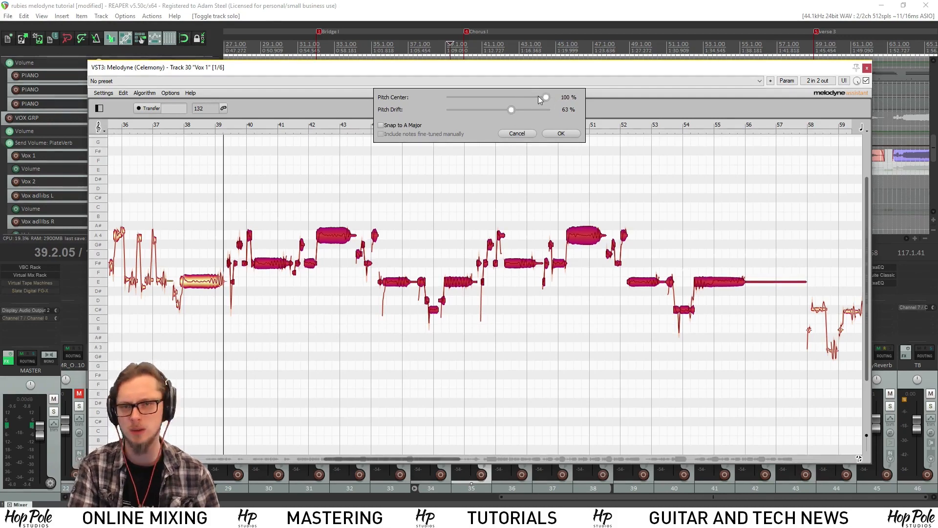
pyautogui.click(562, 132)
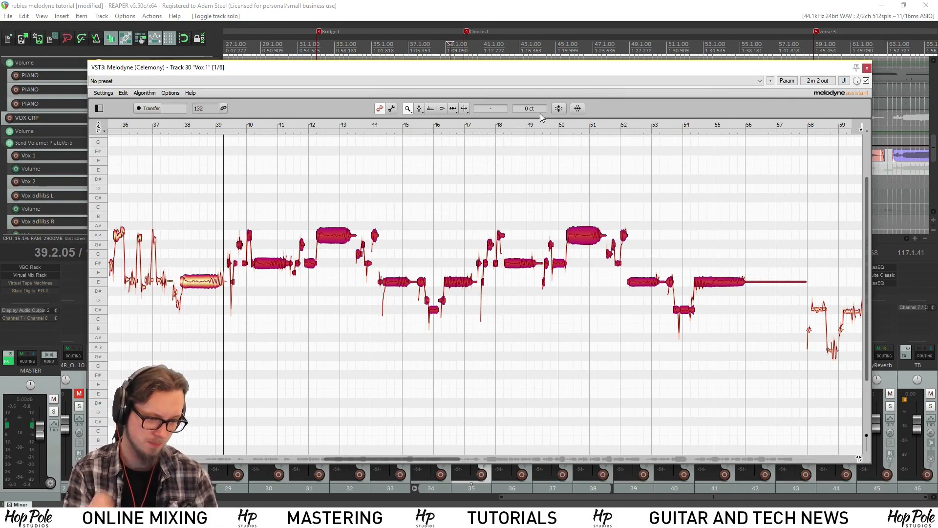
# Play the corrected Vox 1 chorus from bar 39, stop playback and switch to the Pitch tool
pyautogui.press('space')
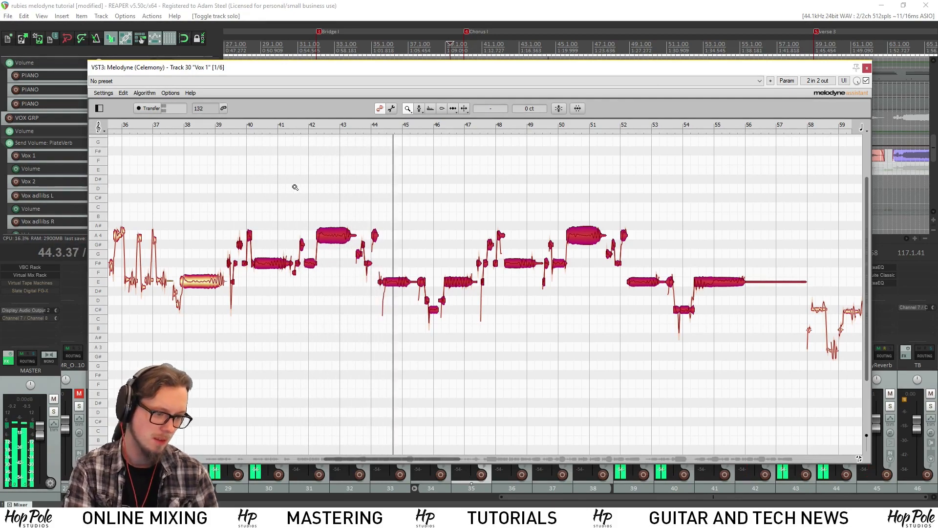
pyautogui.press('space')
pyautogui.rightClick(238, 127)
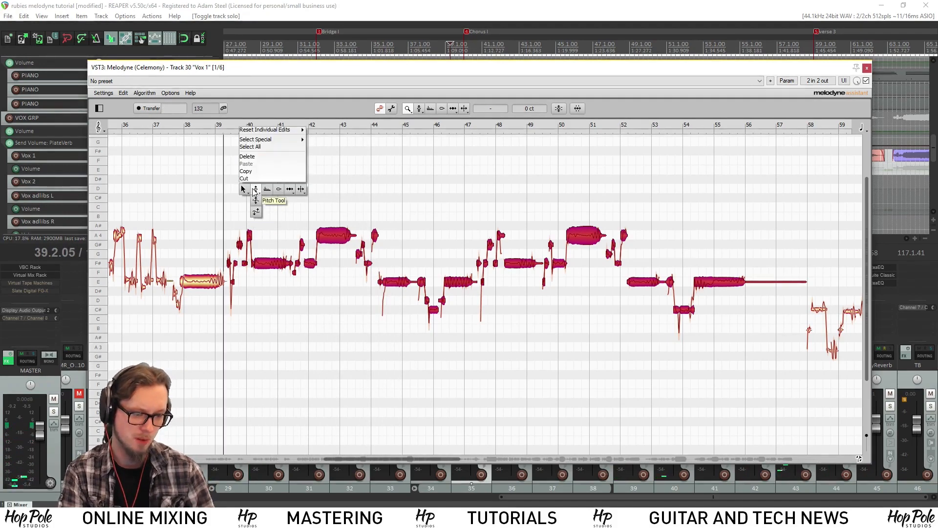
pyautogui.click(254, 189)
# Zoom in on the corrected notes between bars 38 and 46, return to the Main tool and clear the note selection
pyautogui.rightClick(220, 221)
pyautogui.moveTo(212, 219)
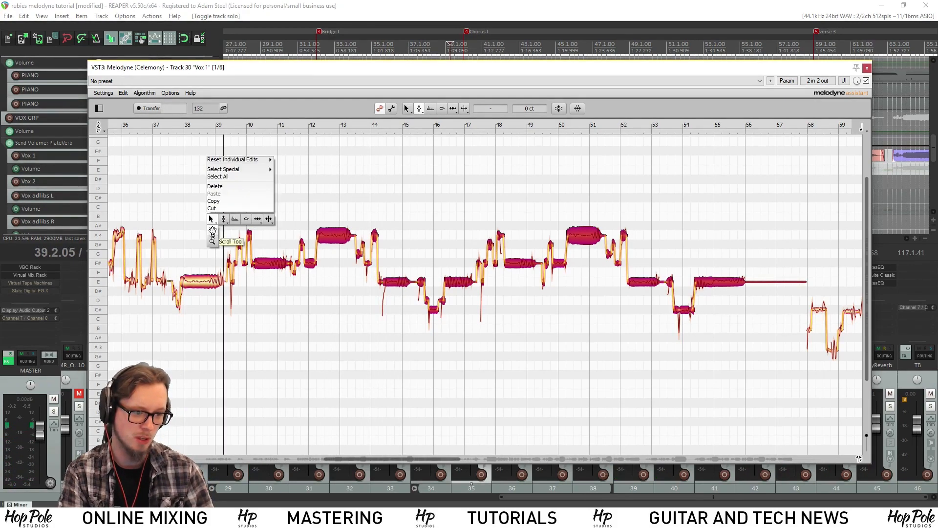
pyautogui.click(212, 235)
pyautogui.moveTo(215, 235); pyautogui.dragTo(361, 246)
pyautogui.rightClick(361, 245)
pyautogui.click(360, 224)
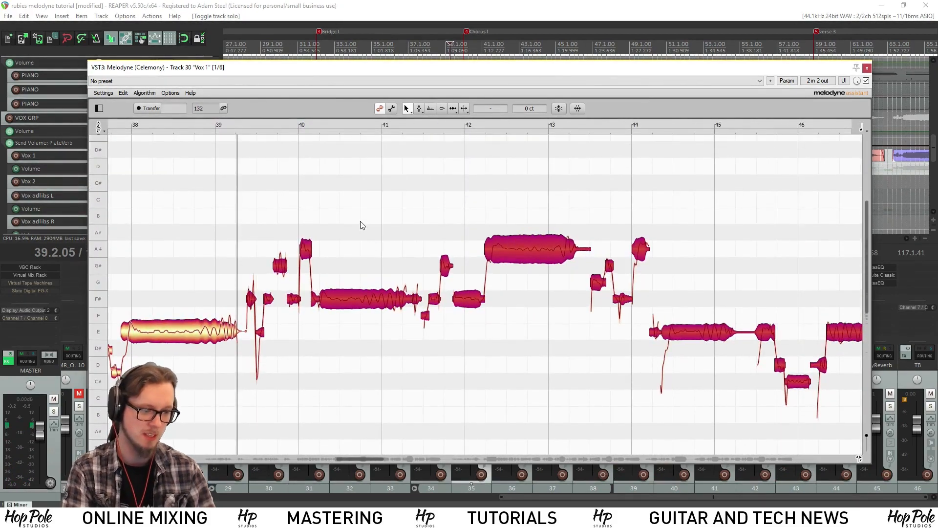
pyautogui.hotkey('ctrl', 'a')
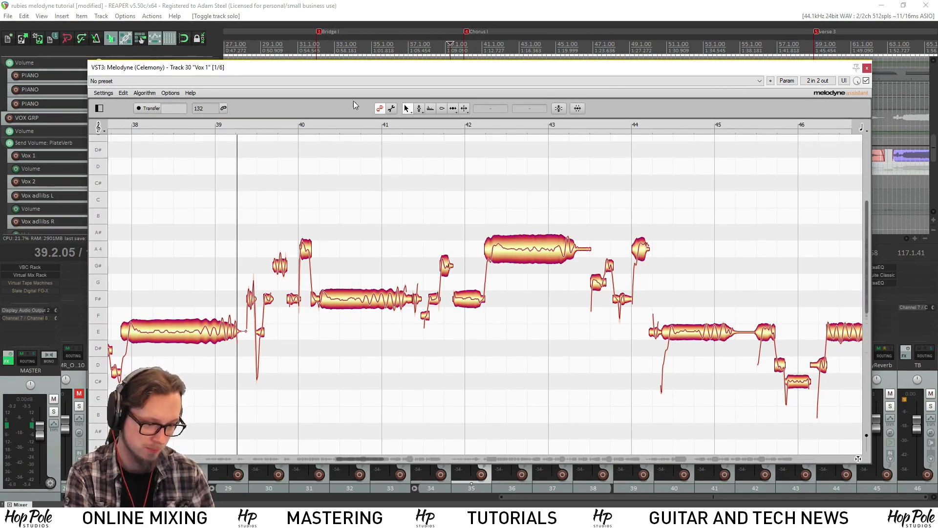
# Play the Vox 1 chorus from bar 39, stop playback and place the edit cursor at the Chorus marker
pyautogui.press('space')
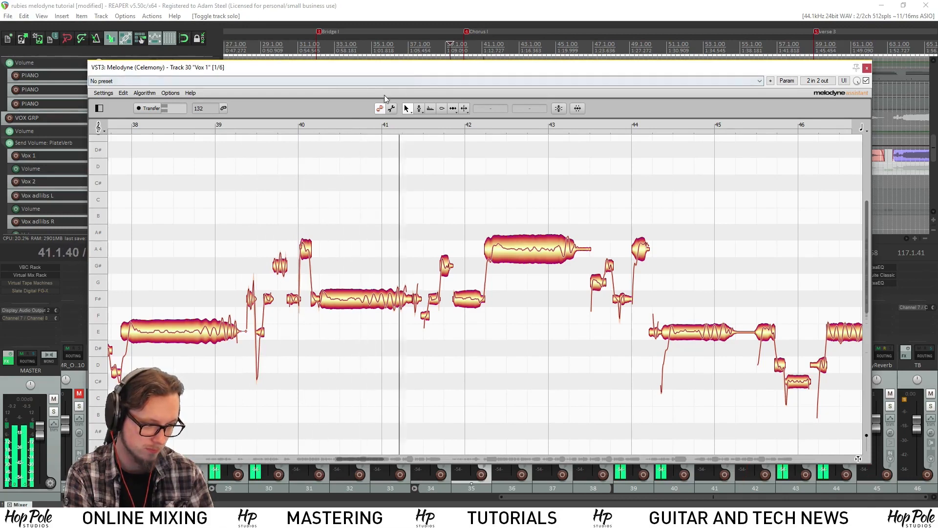
pyautogui.press('space')
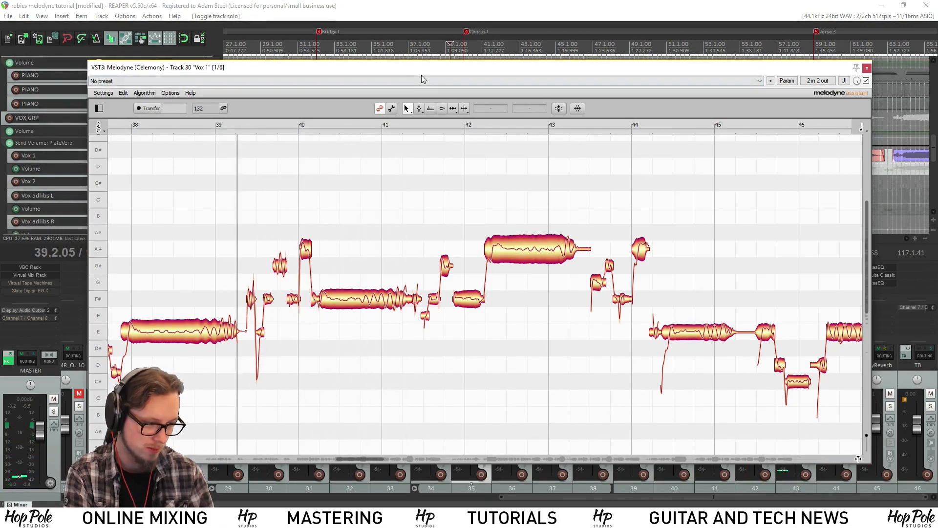
pyautogui.moveTo(420, 68); pyautogui.dragTo(392, 217)
pyautogui.click(476, 46)
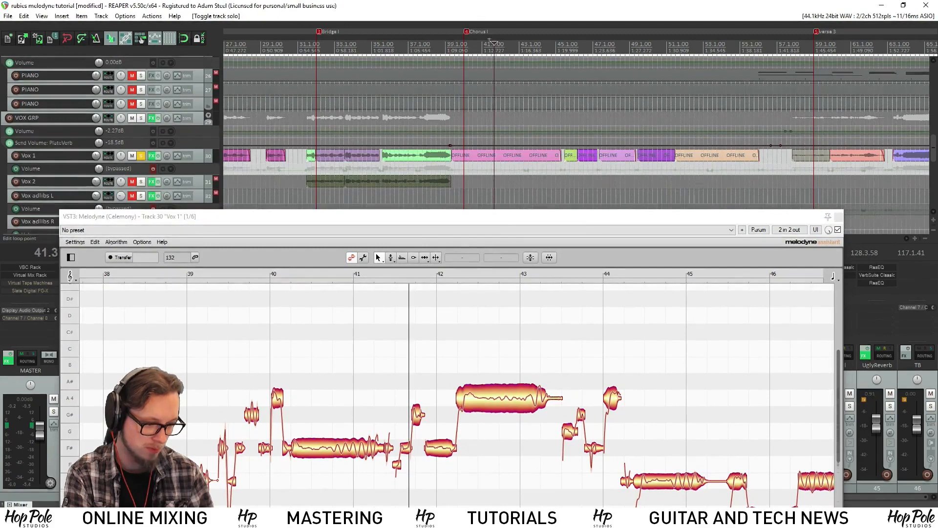
pyautogui.click(466, 42)
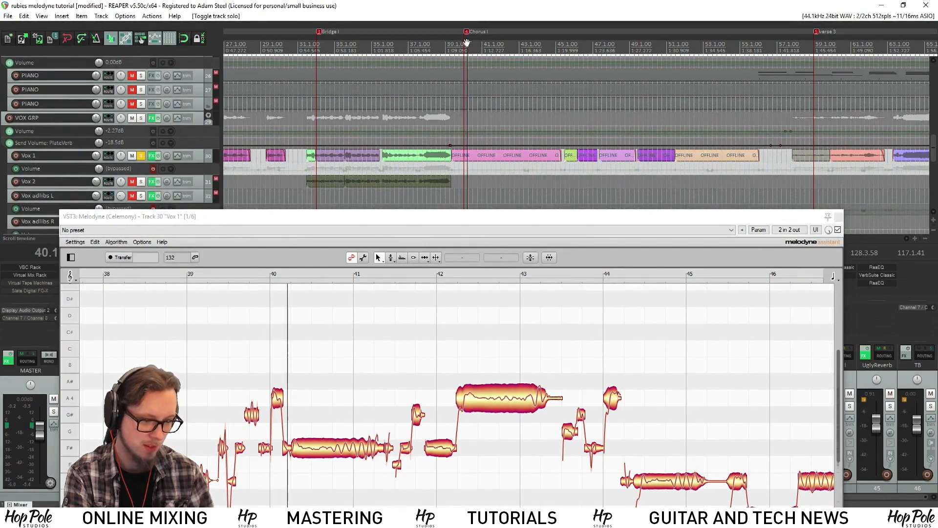
pyautogui.moveTo(393, 216); pyautogui.dragTo(395, 80)
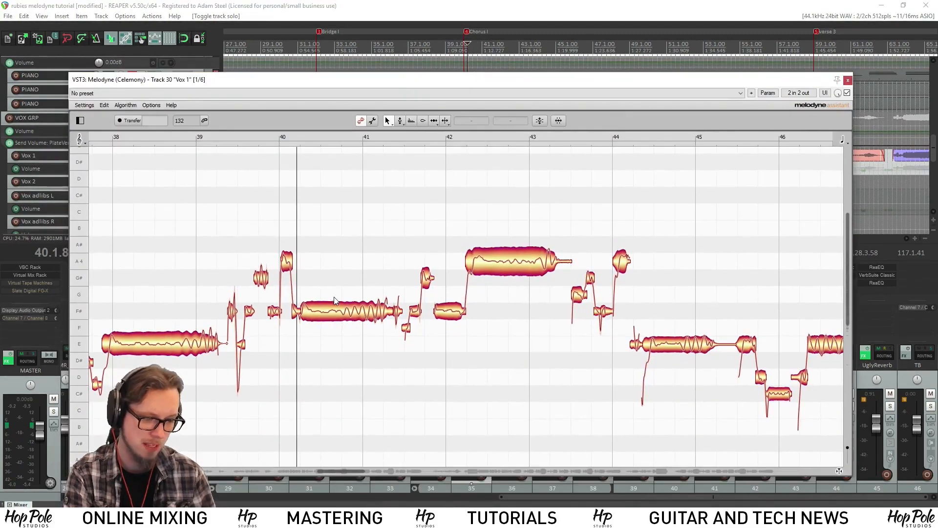
# Select the long F#4 note after bar 40, play it from the Chorus marker and stop playback
pyautogui.click(344, 320)
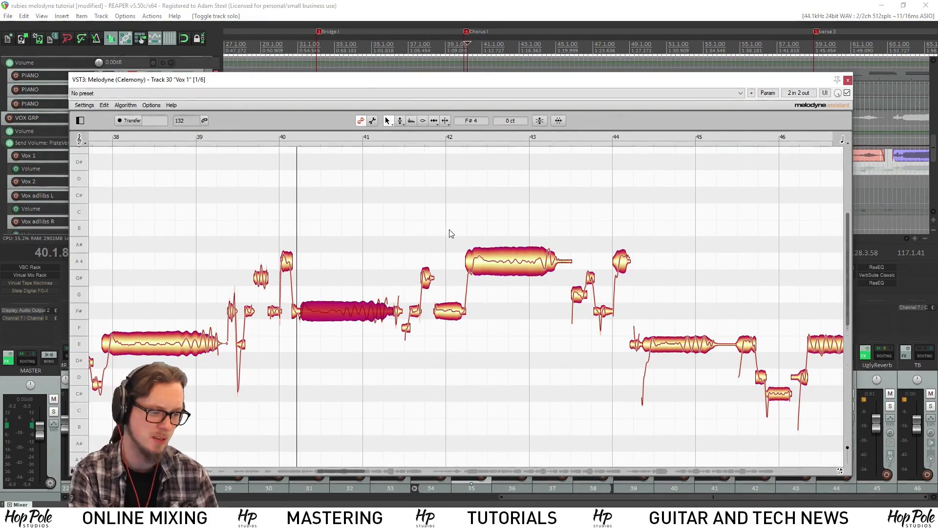
pyautogui.press('space')
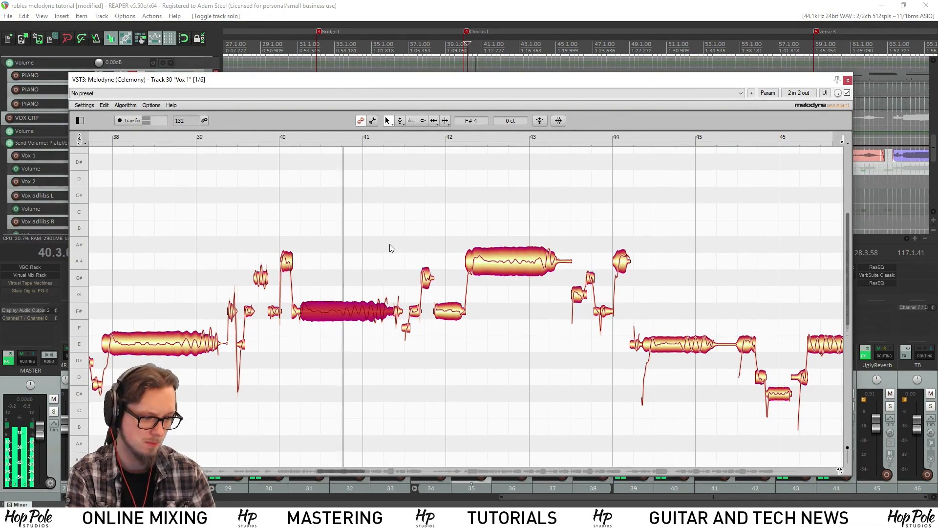
pyautogui.press('space')
# Raise the selected long F#4 note to A4 with the Pitch tool
pyautogui.rightClick(329, 311)
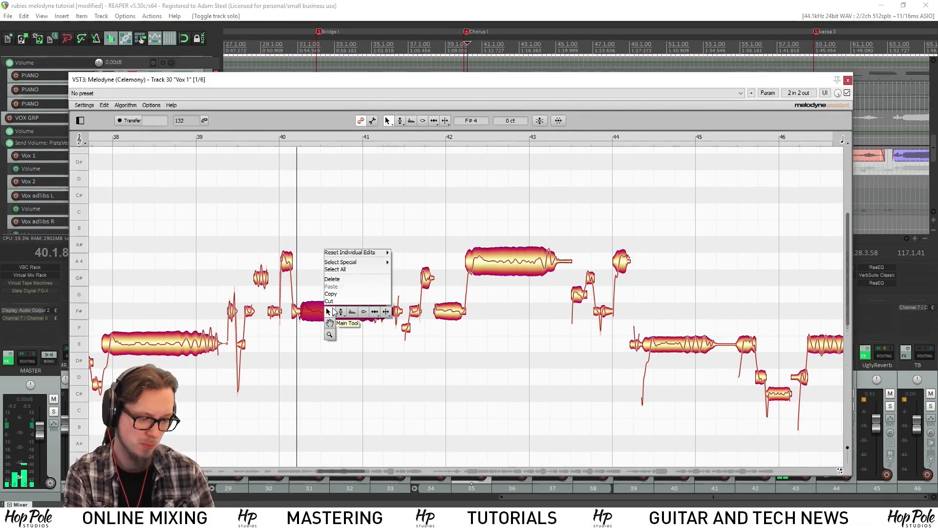
pyautogui.click(341, 313)
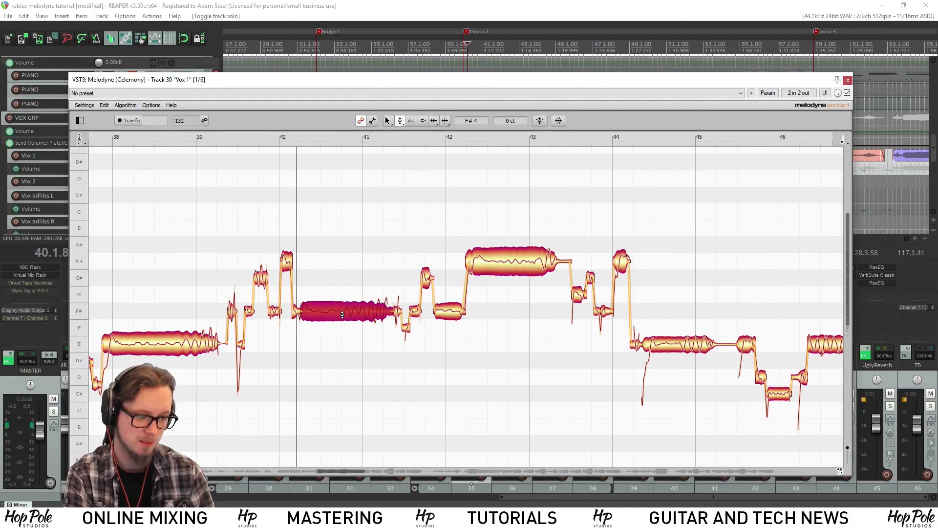
pyautogui.moveTo(342, 314); pyautogui.dragTo(344, 264)
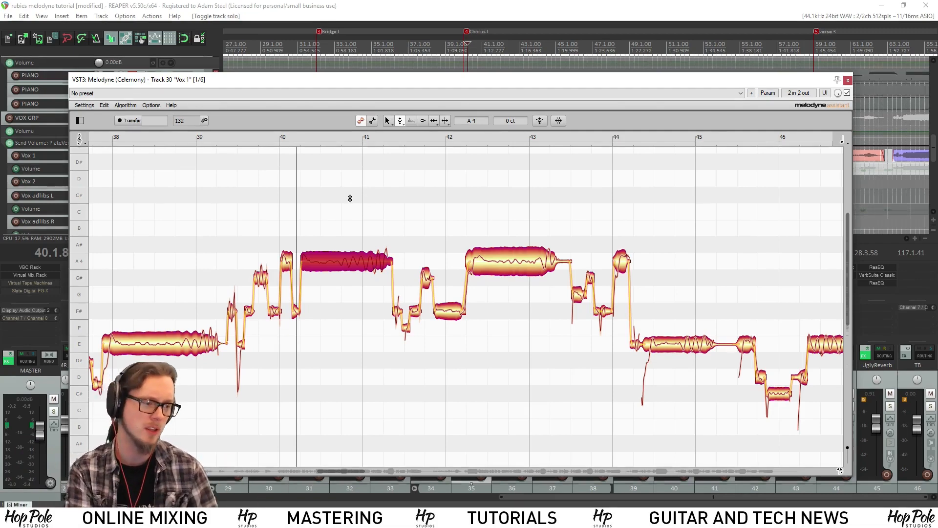
# Play the raised note in context from bar 39, stop playback and move the note back down to F#4
pyautogui.click(452, 49)
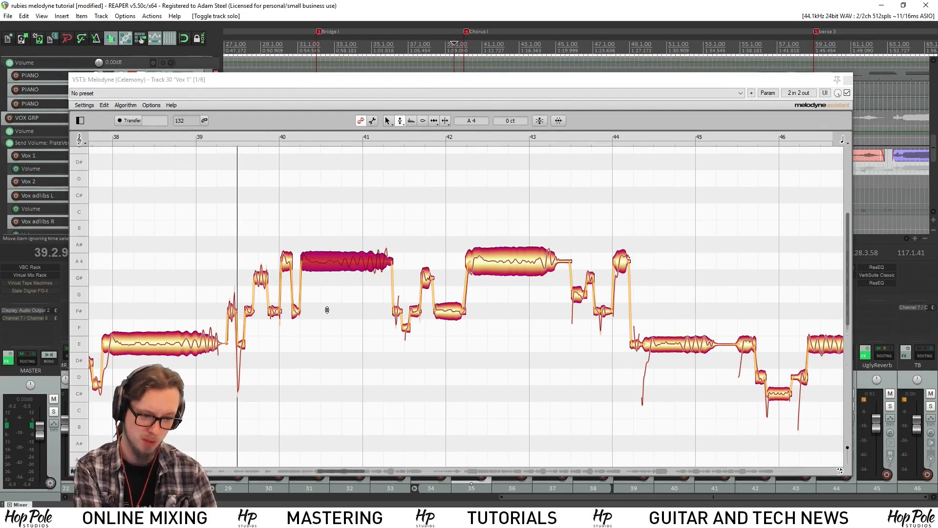
pyautogui.press('space')
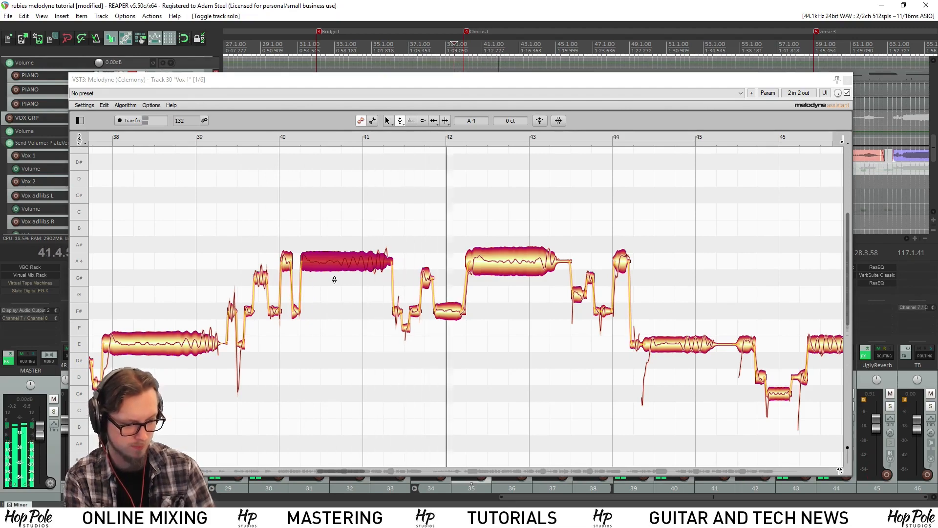
pyautogui.press('space')
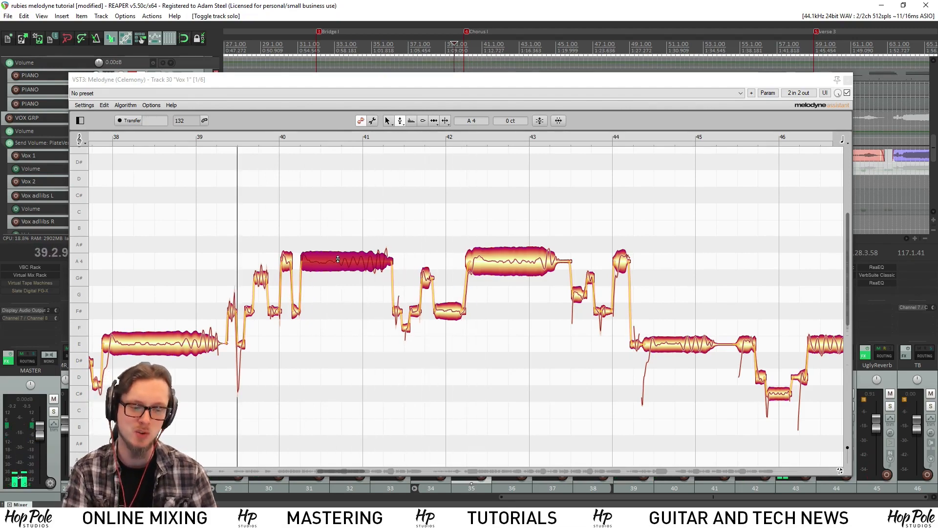
pyautogui.moveTo(323, 256); pyautogui.dragTo(328, 302)
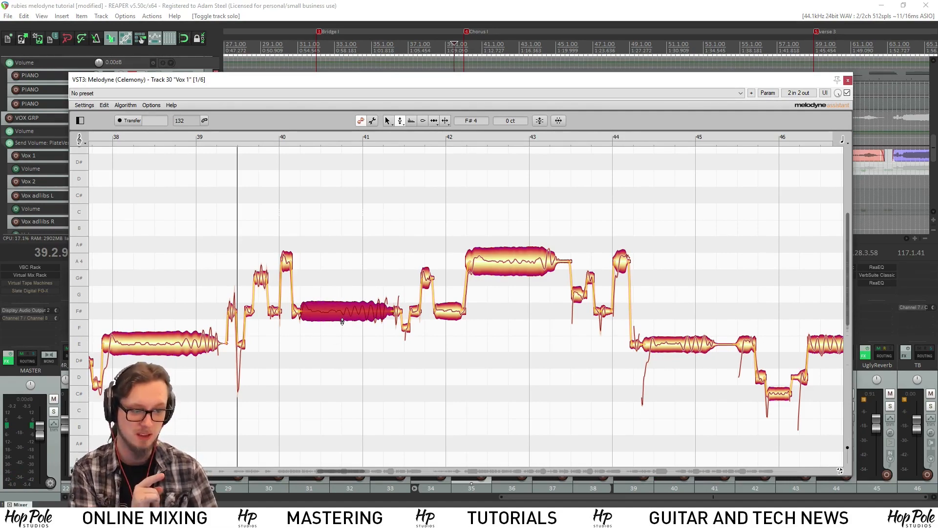
pyautogui.moveTo(342, 321); pyautogui.dragTo(337, 319)
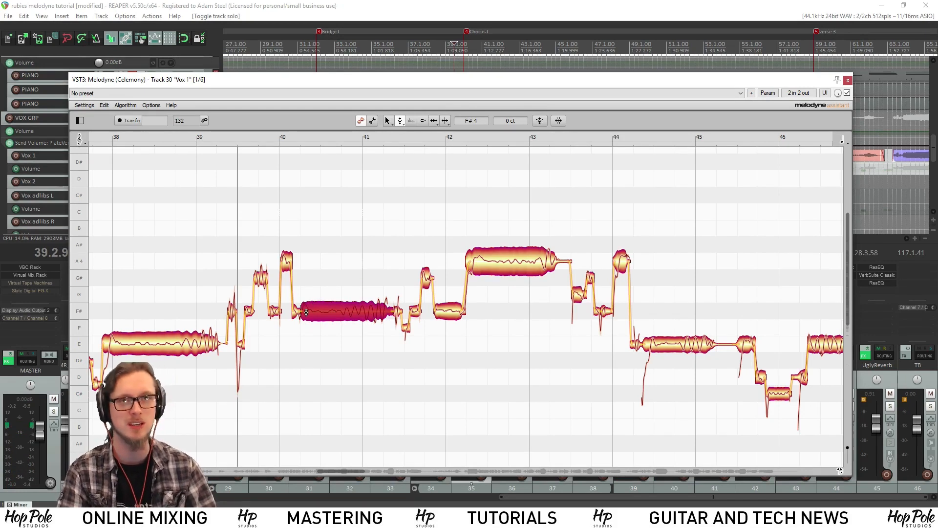
# Audition individual notes with the Pitch tool, from the long F#4 after bar 40 to the long A4 after bar 42
pyautogui.click(346, 312)
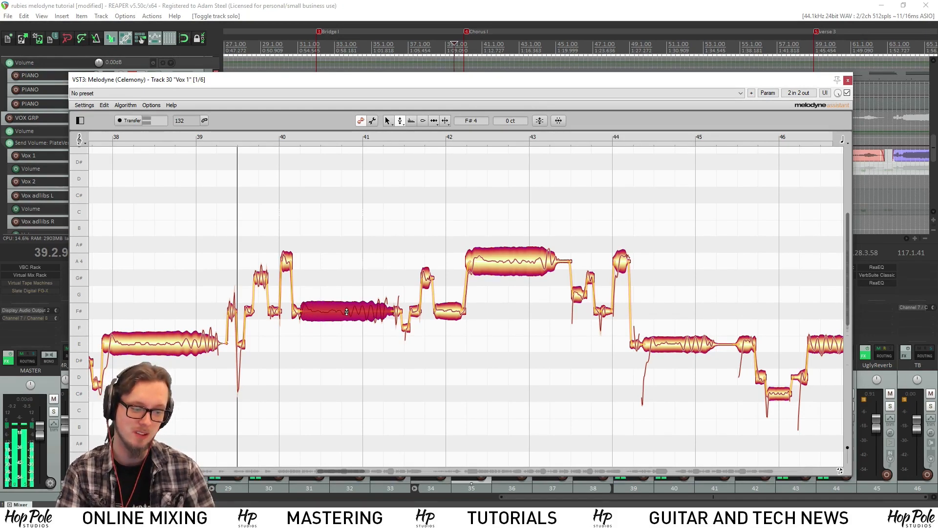
pyautogui.click(398, 312)
pyautogui.click(414, 312)
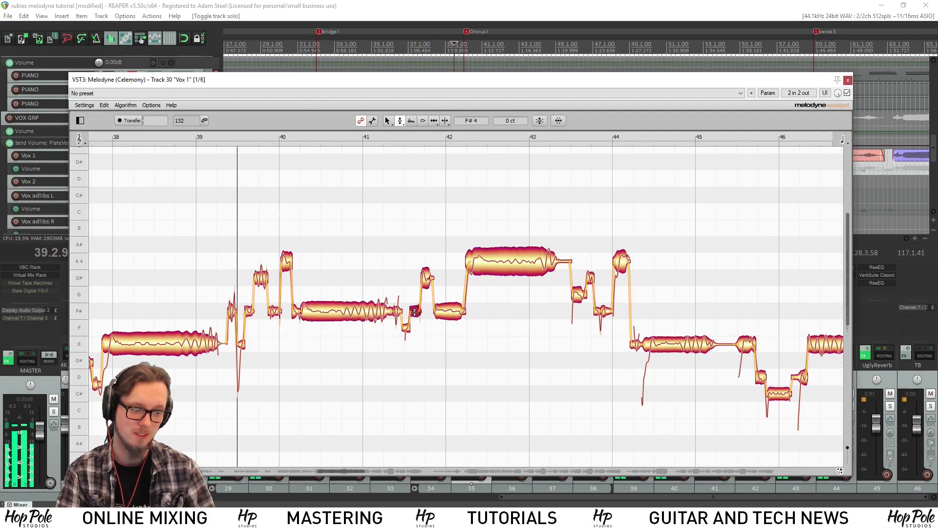
pyautogui.click(444, 311)
pyautogui.click(426, 277)
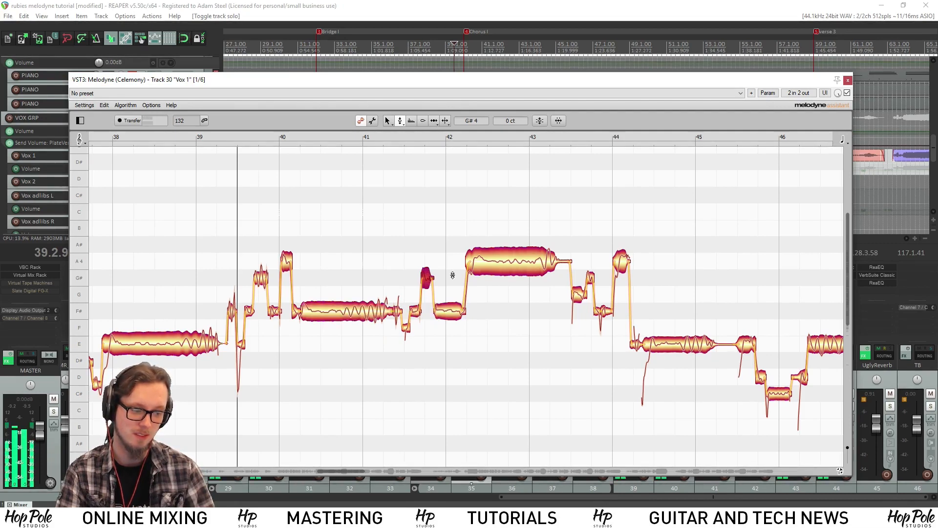
pyautogui.click(508, 262)
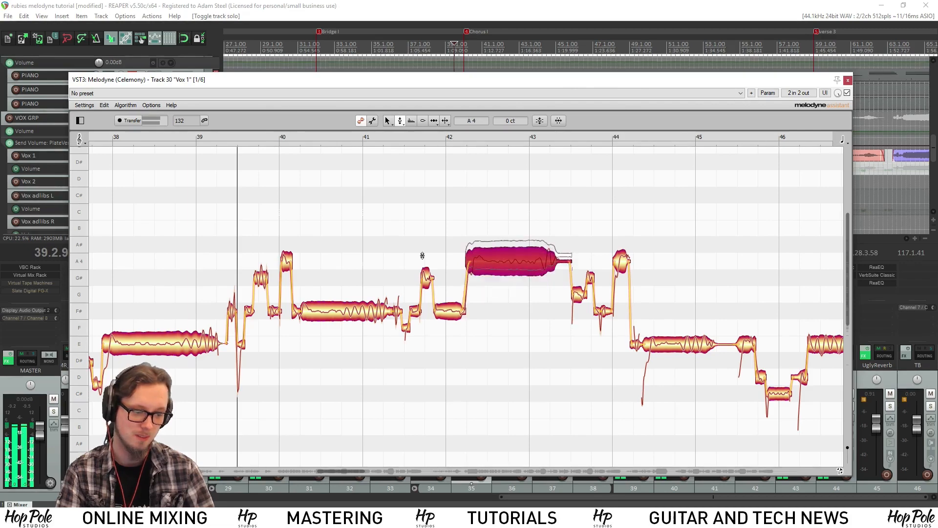
# Switch to the Pitch Modulation tool and select the long F#4 note after bar 40
pyautogui.rightClick(341, 315)
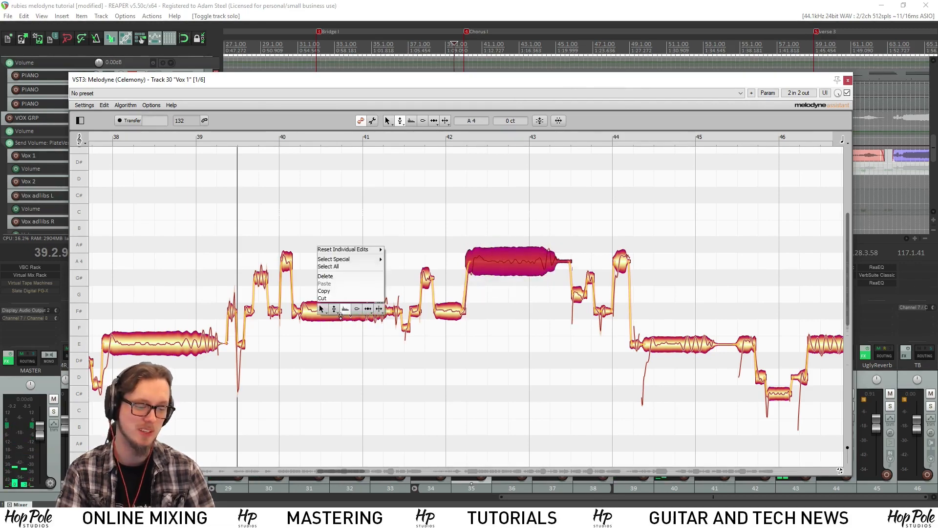
pyautogui.click(335, 321)
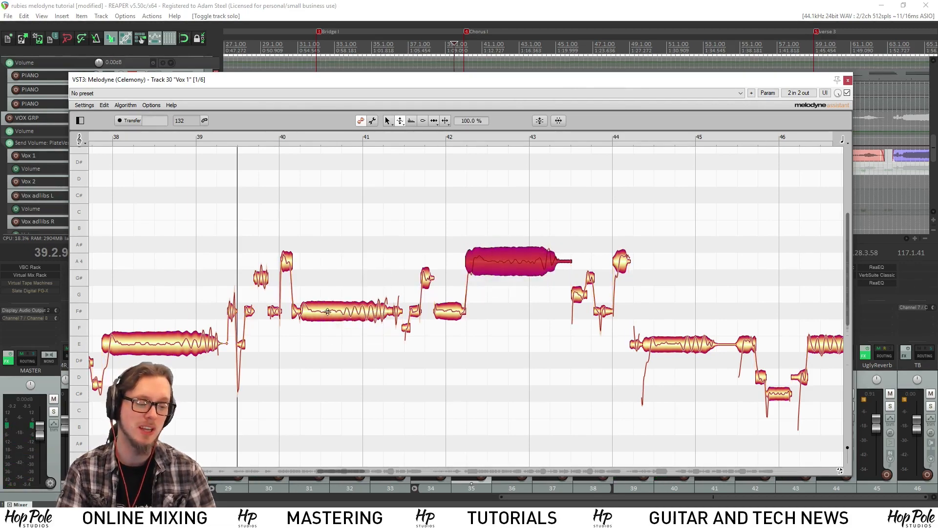
pyautogui.click(309, 311)
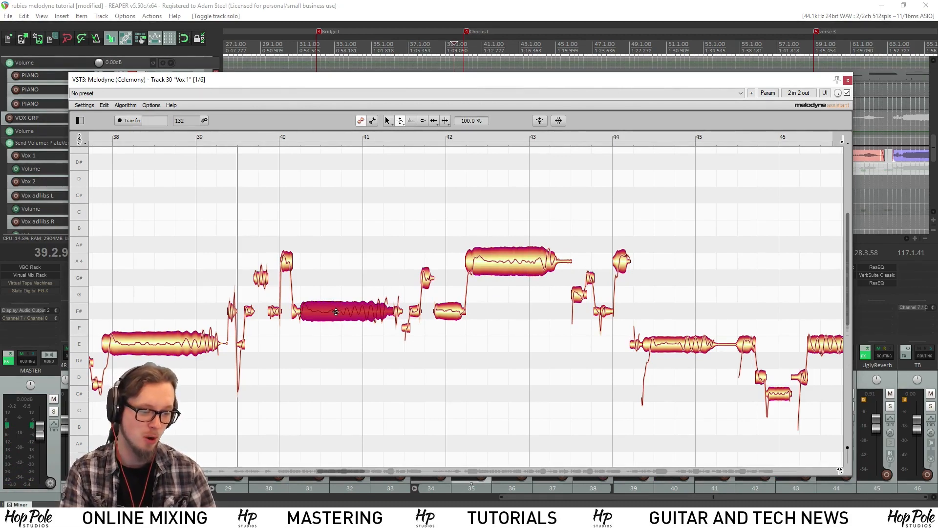
# Exaggerate the selected note's pitch modulation to 272 % and play it from bar 39
pyautogui.moveTo(338, 307); pyautogui.dragTo(335, 224)
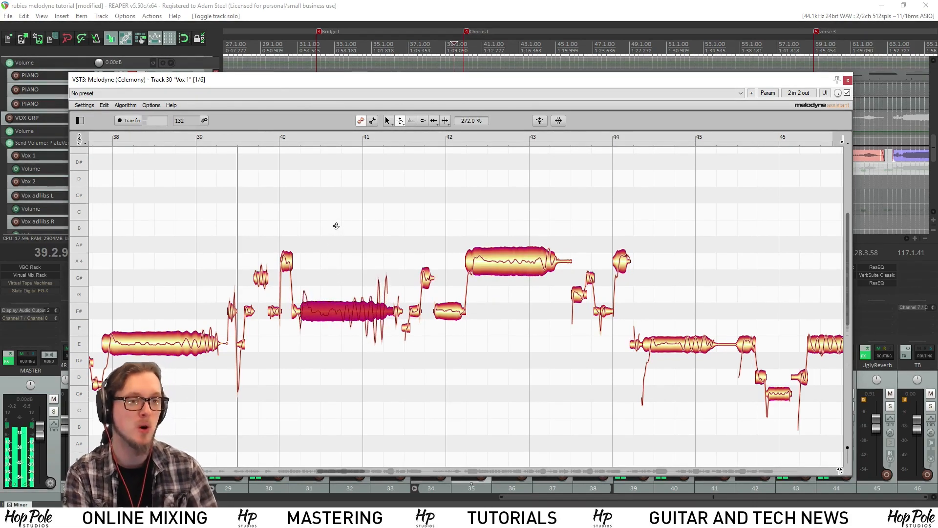
pyautogui.press('space')
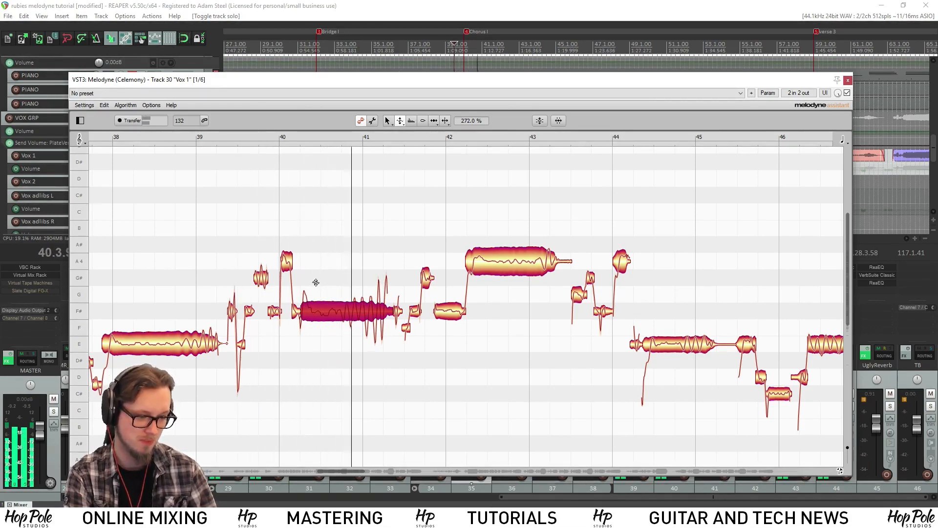
pyautogui.press('space')
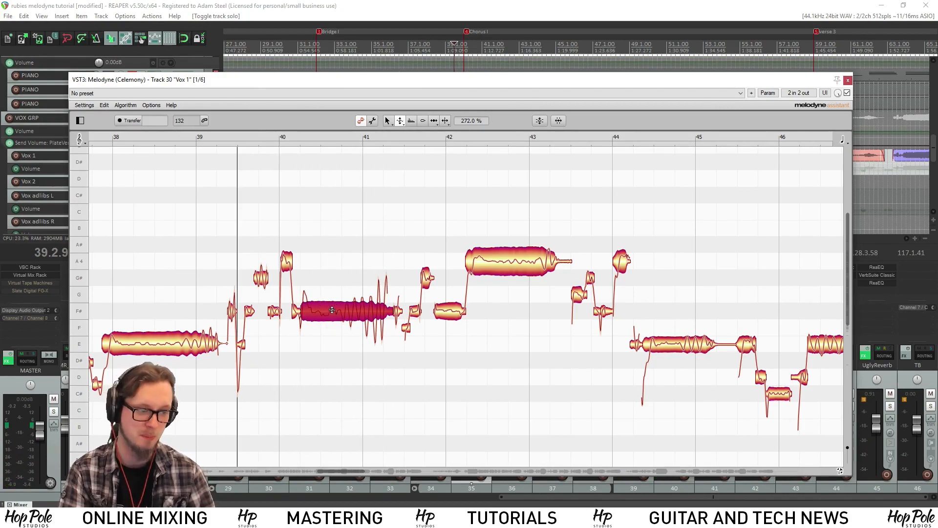
# Reduce the selected note's pitch modulation to 53 % and play it from bar 39
pyautogui.moveTo(338, 314); pyautogui.dragTo(344, 419)
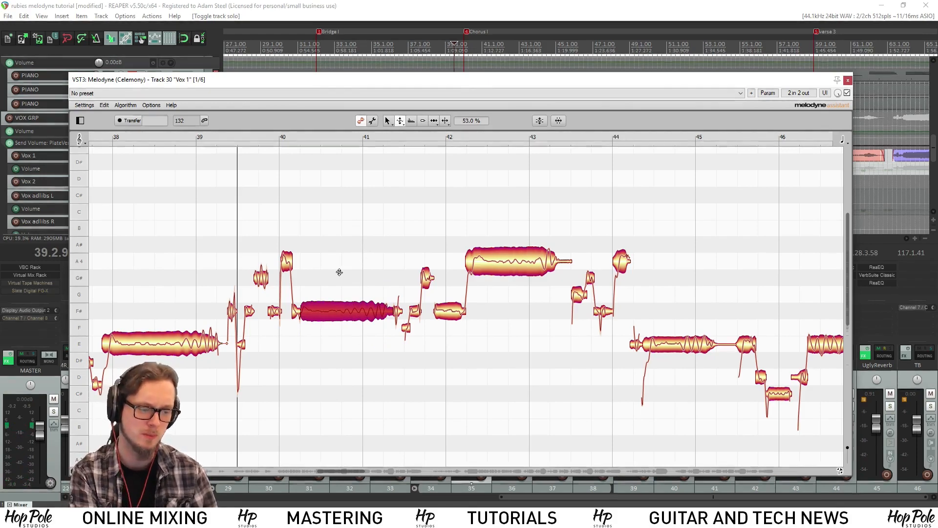
pyautogui.press('space')
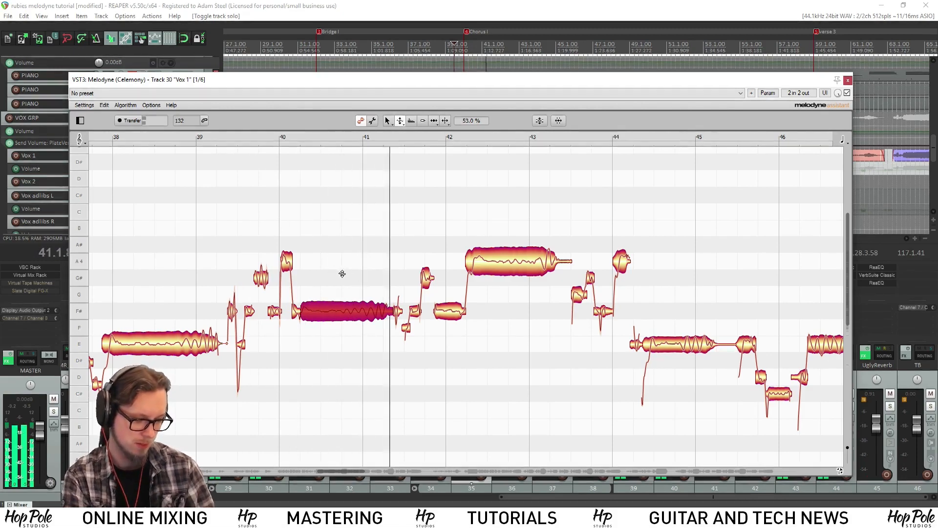
pyautogui.press('space')
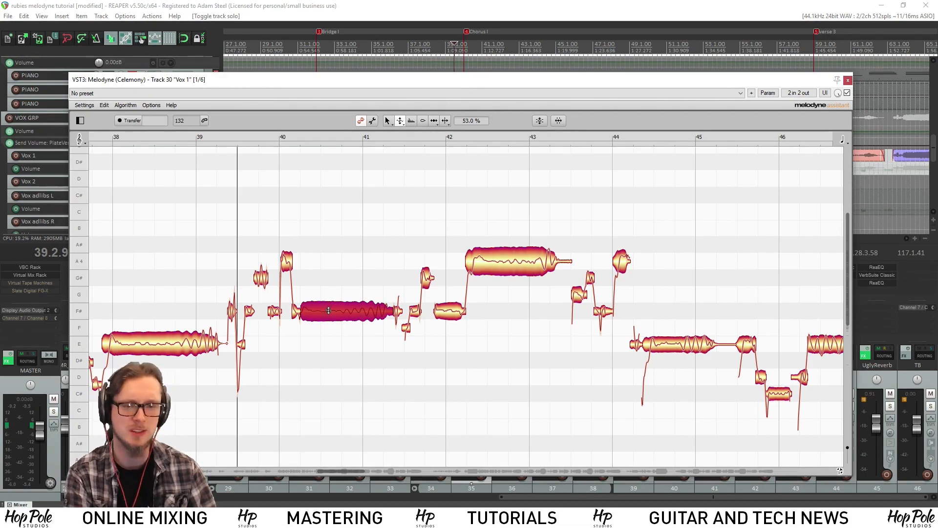
# Flatten the selected note's vibrato by setting pitch modulation to 0 % and play it from bar 39
pyautogui.moveTo(329, 312); pyautogui.dragTo(329, 326)
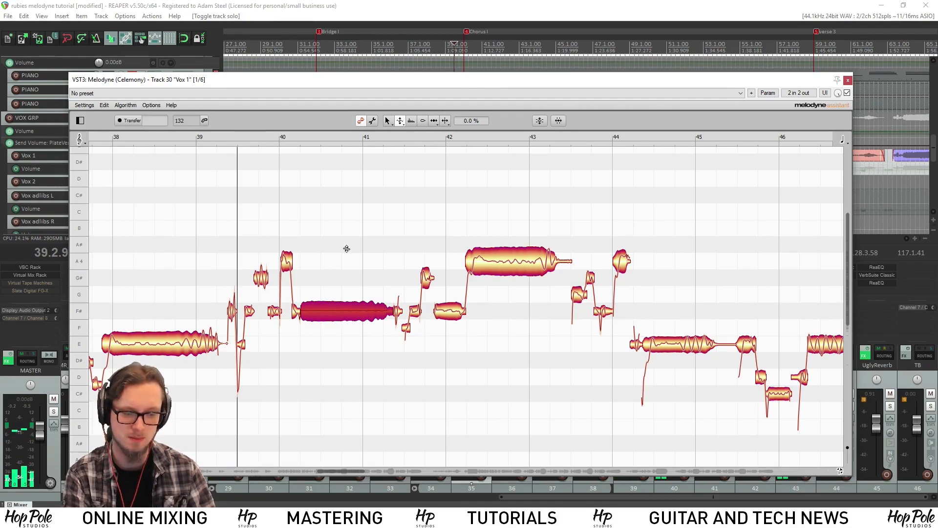
pyautogui.press('space')
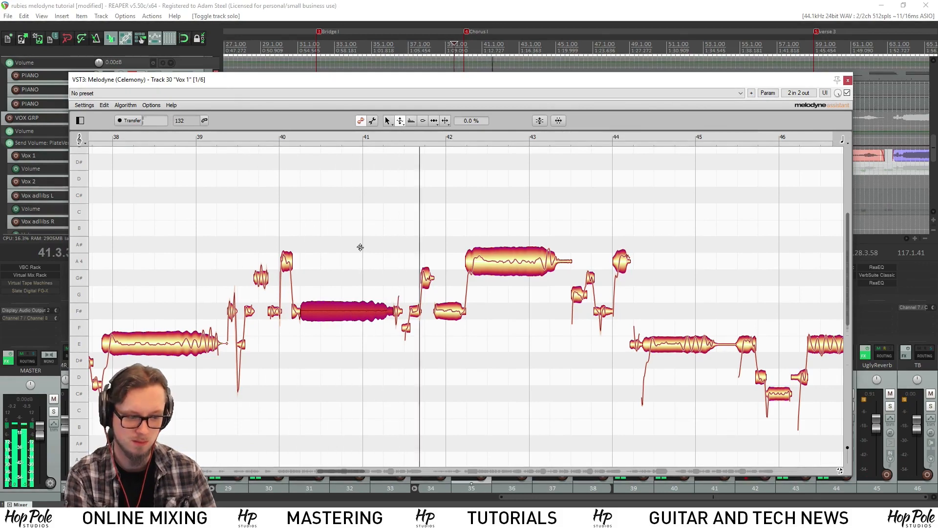
pyautogui.press('space')
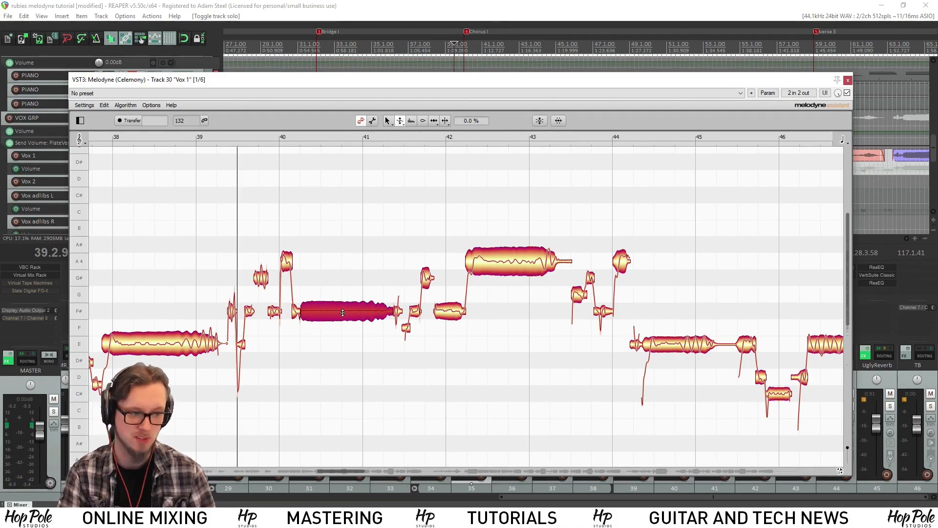
# Invert the selected note's vibrato by setting pitch modulation to -62 % and play it from bar 39
pyautogui.moveTo(342, 312); pyautogui.dragTo(347, 340)
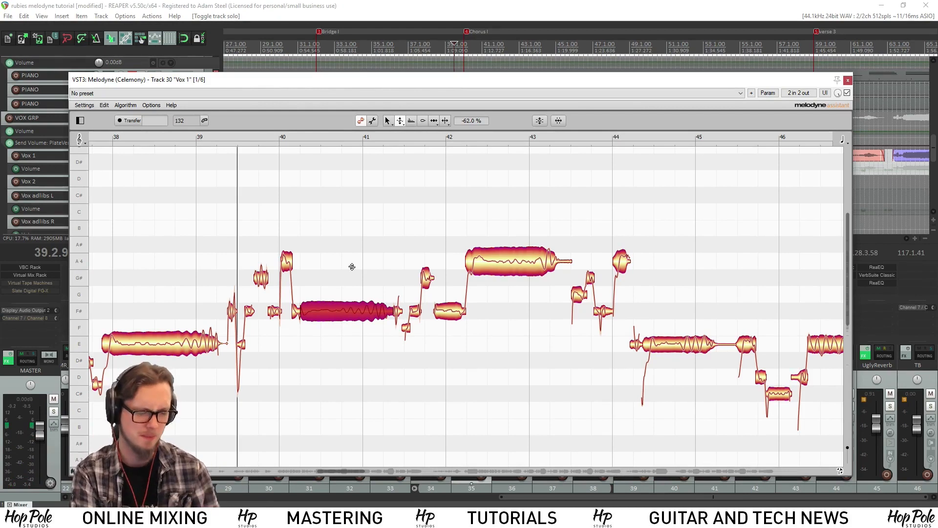
pyautogui.press('space')
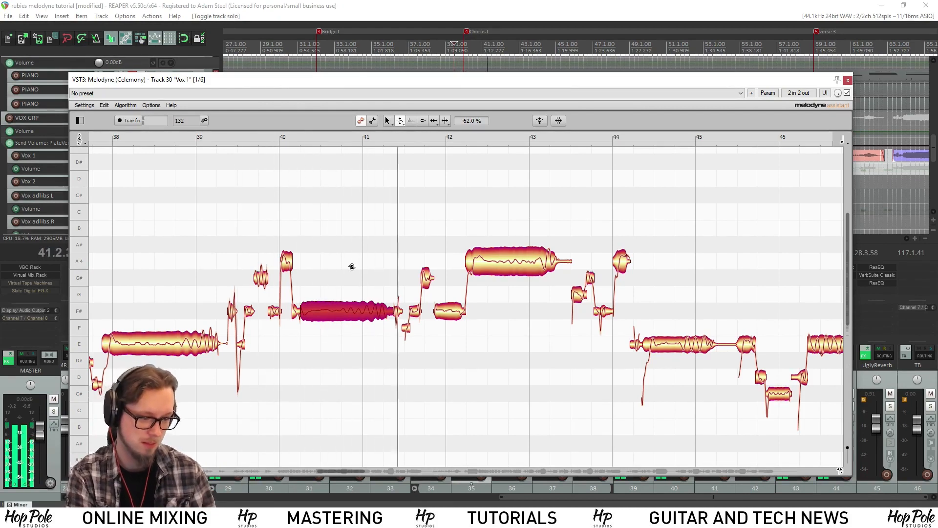
pyautogui.press('space')
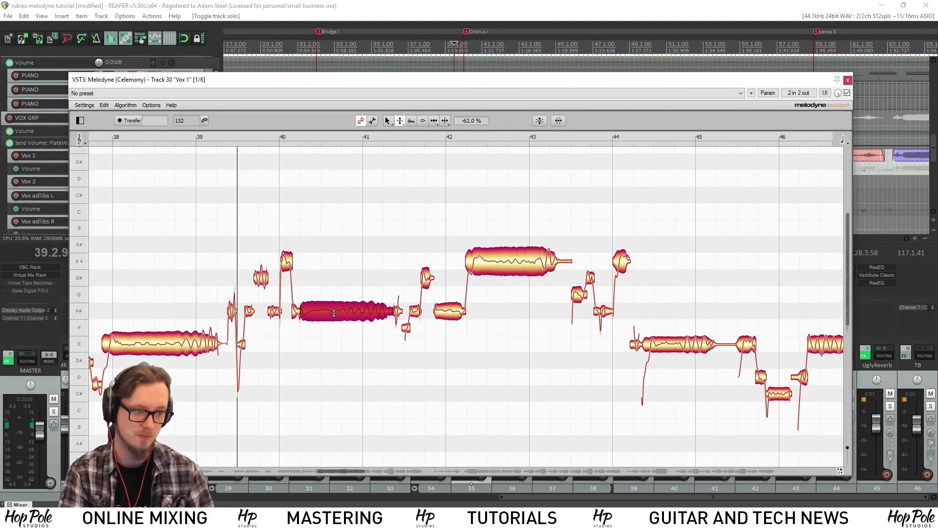
# Set the selected long F#4 note's pitch modulation to 54 %
pyautogui.moveTo(334, 313); pyautogui.dragTo(355, 265)
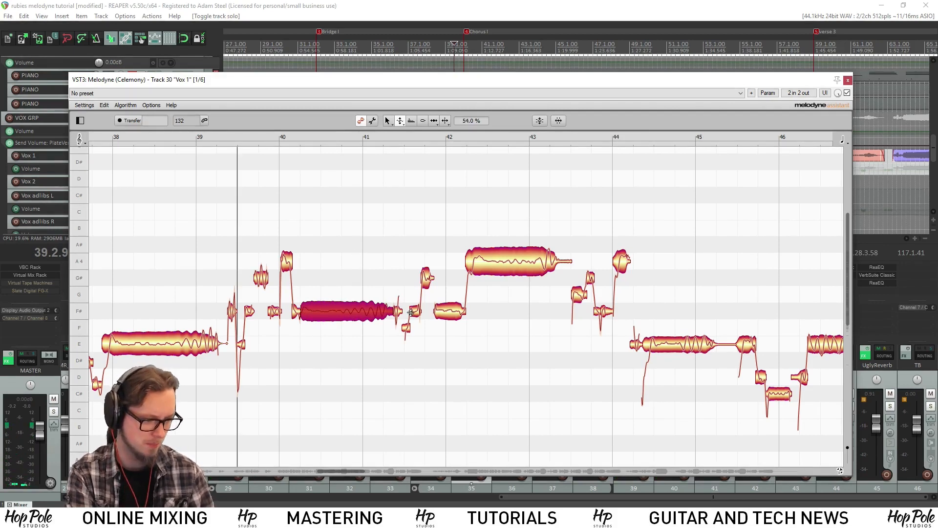
# Shift the long F#4 note's formants down to -281 ct and play it from bar 39
pyautogui.rightClick(427, 250)
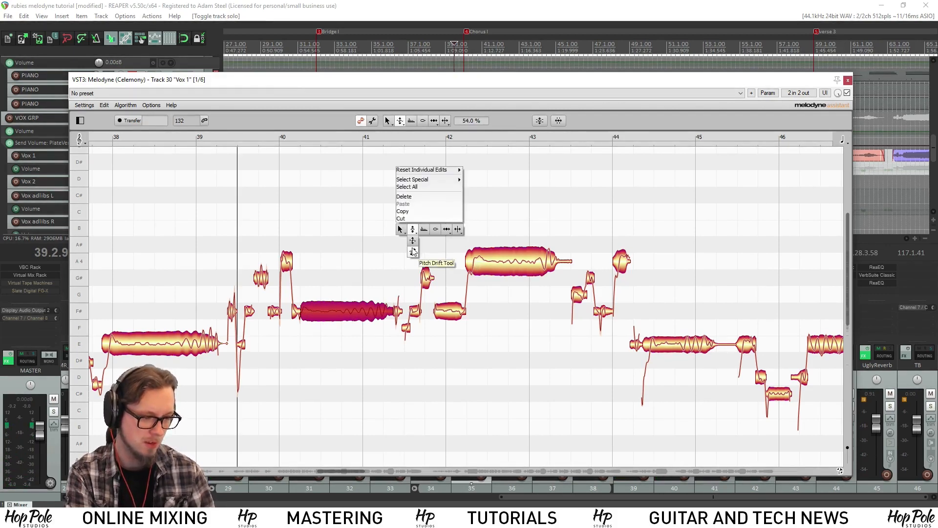
pyautogui.click(413, 228)
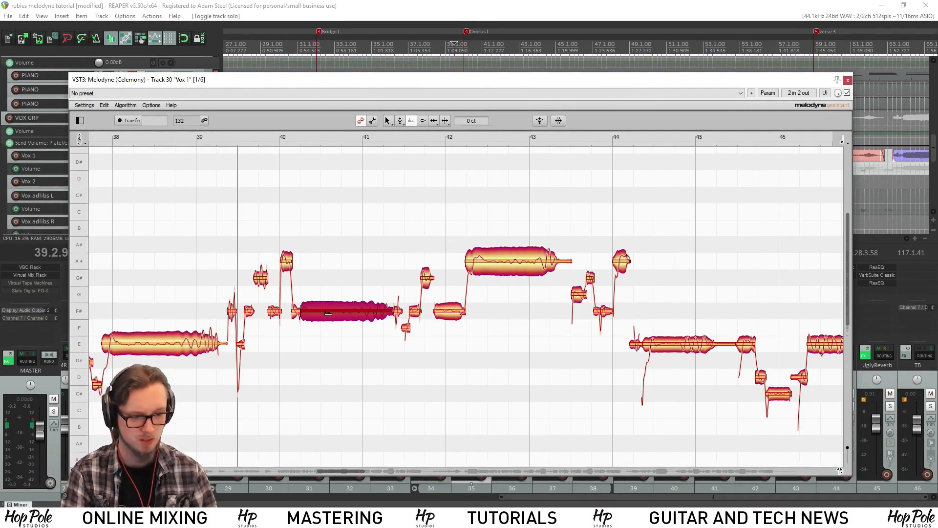
pyautogui.moveTo(326, 311); pyautogui.dragTo(350, 357)
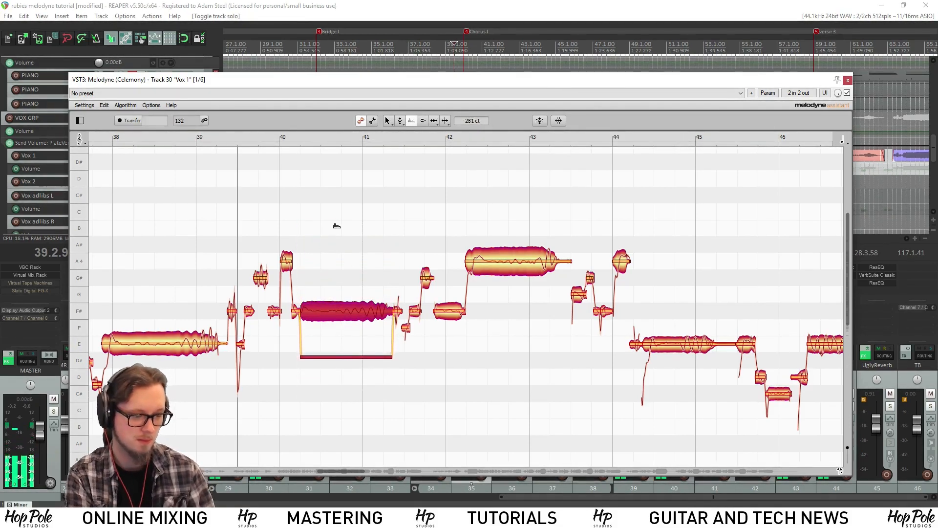
pyautogui.press('space')
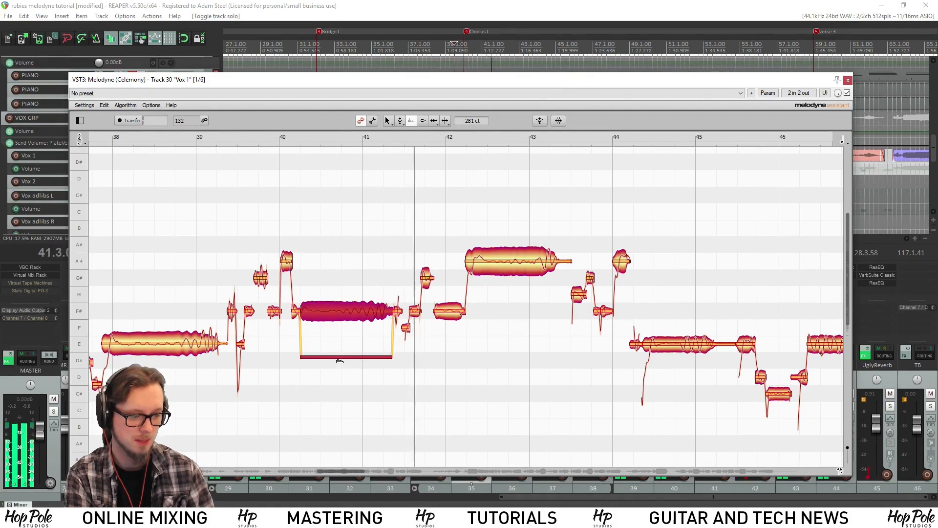
pyautogui.press('space')
pyautogui.click(338, 341)
pyautogui.click(338, 357)
pyautogui.click(334, 345)
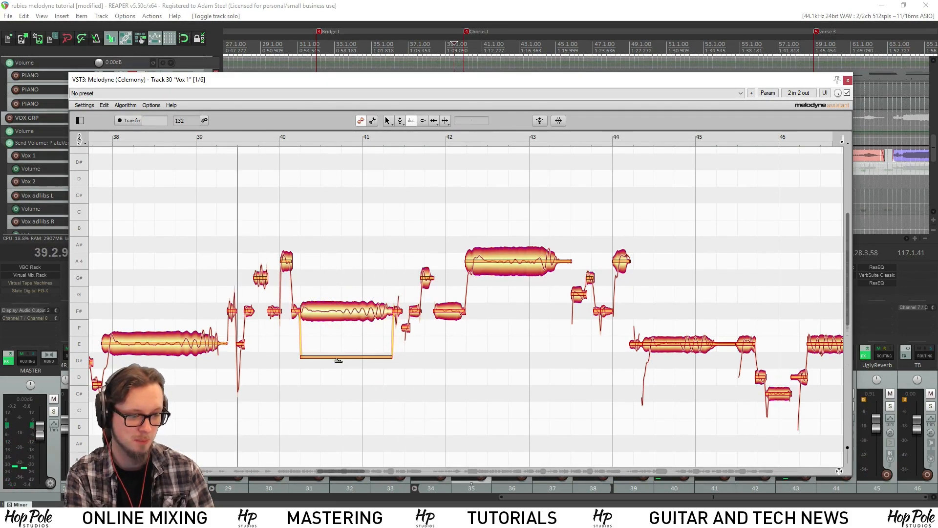
# Raise the long F#4 note's formants to +136 ct and reduce them to +56 ct, playing each version from bar 39
pyautogui.moveTo(343, 318); pyautogui.dragTo(348, 248)
pyautogui.press('space')
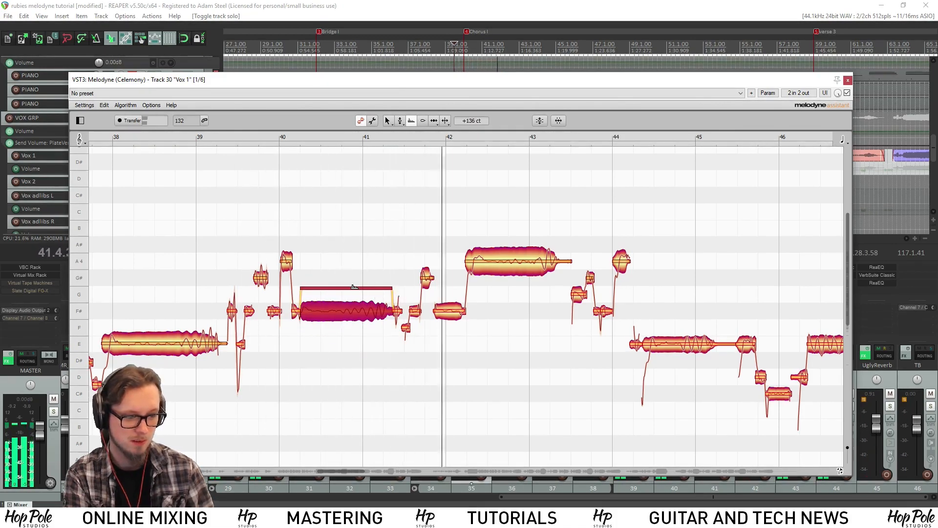
pyautogui.moveTo(353, 286); pyautogui.dragTo(355, 299)
pyautogui.press('space')
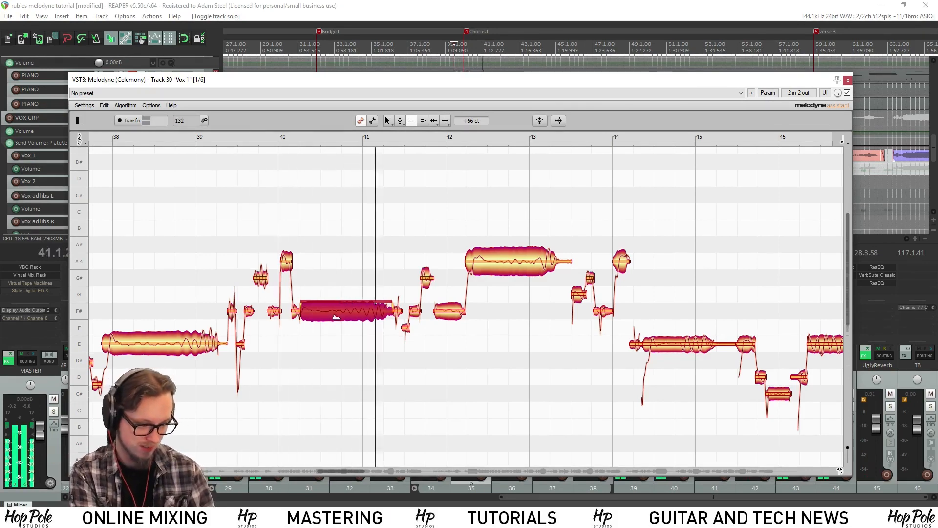
pyautogui.press('space')
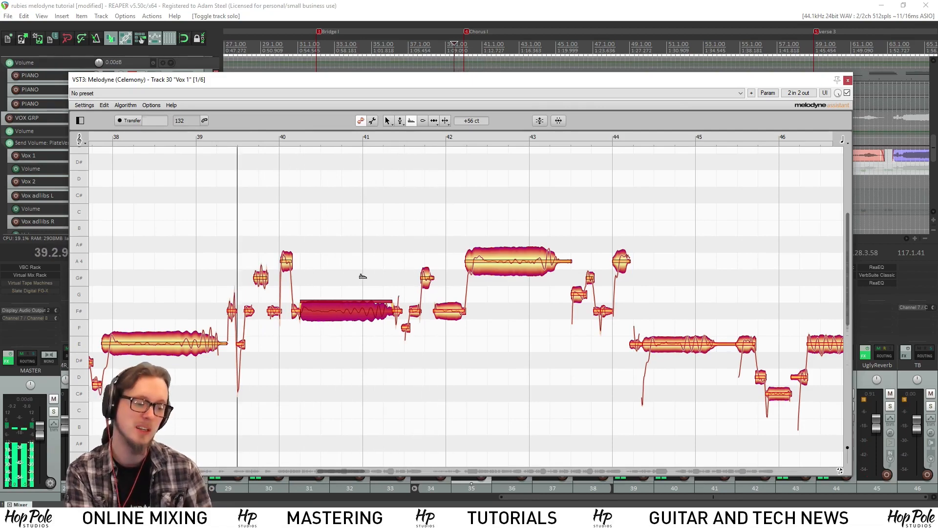
pyautogui.click(360, 278)
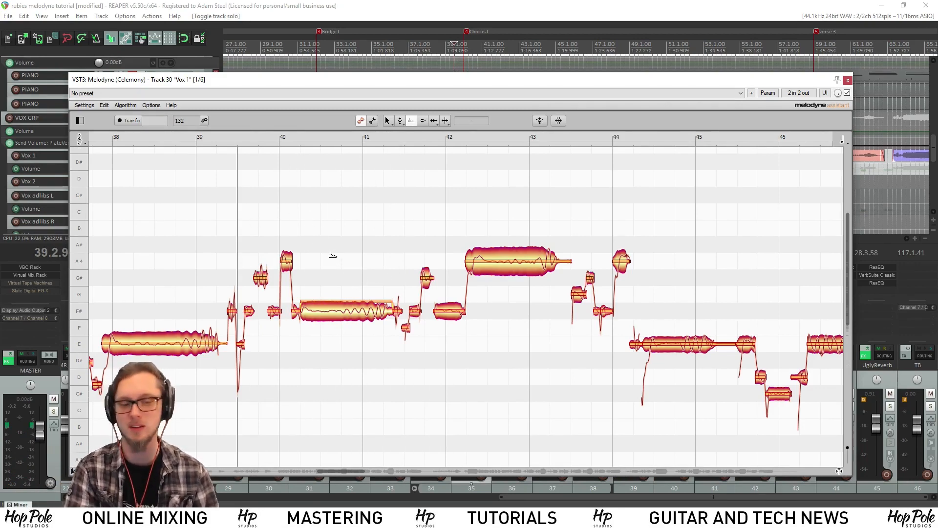
# Raise the long F#4 note's amplitude to +24.72 dB and play it from bar 39
pyautogui.rightClick(325, 275)
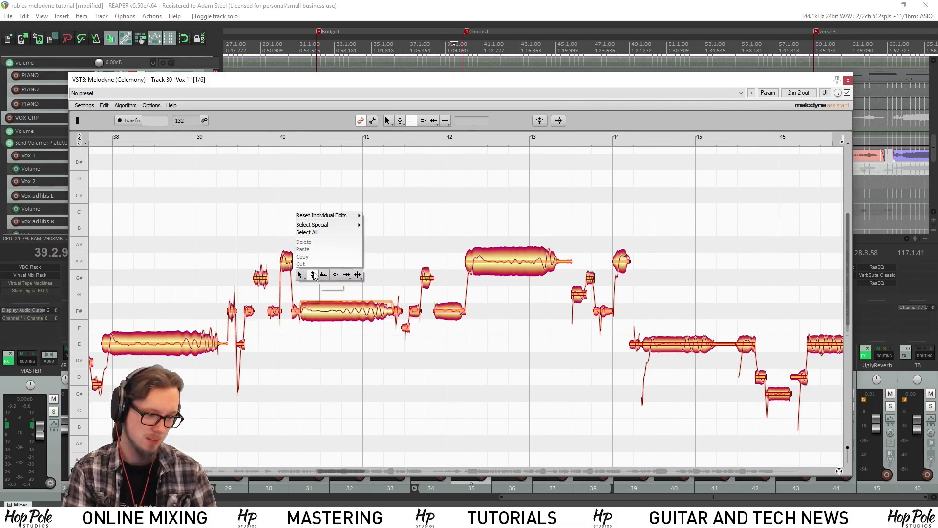
pyautogui.click(336, 275)
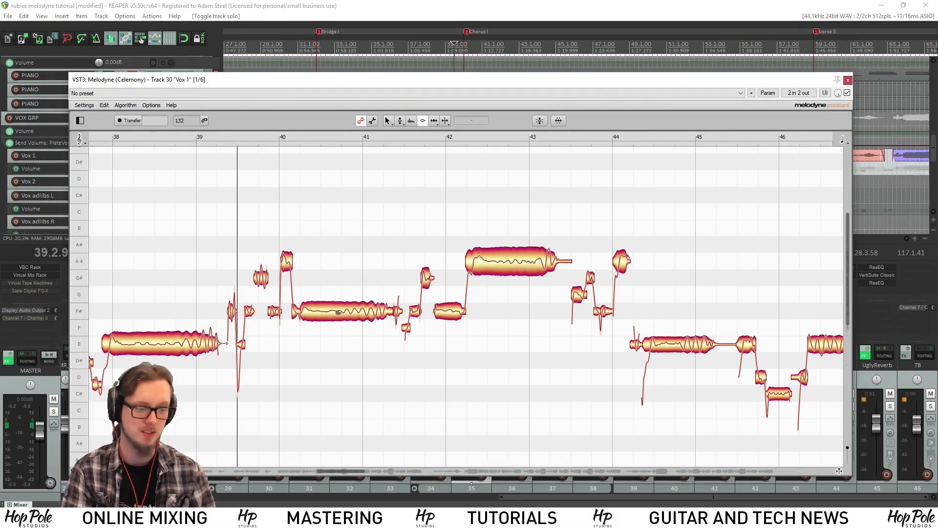
pyautogui.moveTo(339, 312); pyautogui.dragTo(344, 230)
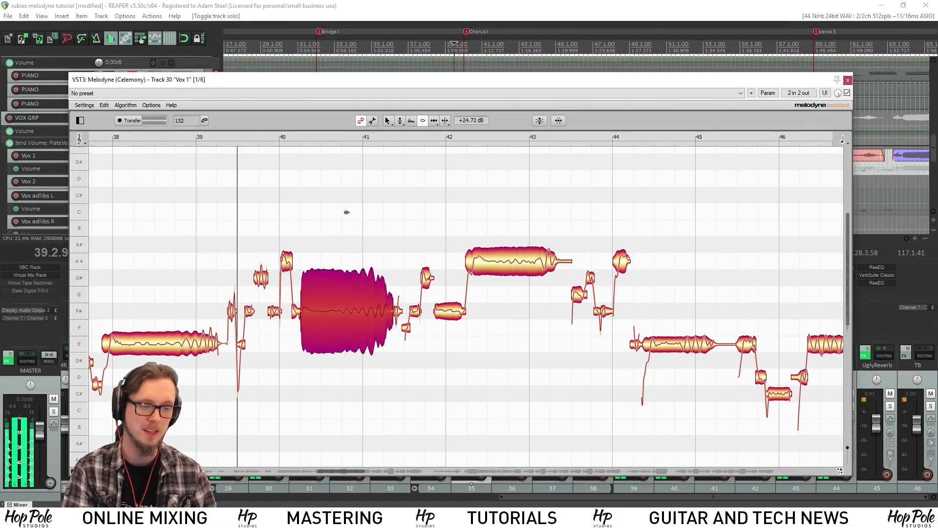
pyautogui.press('space')
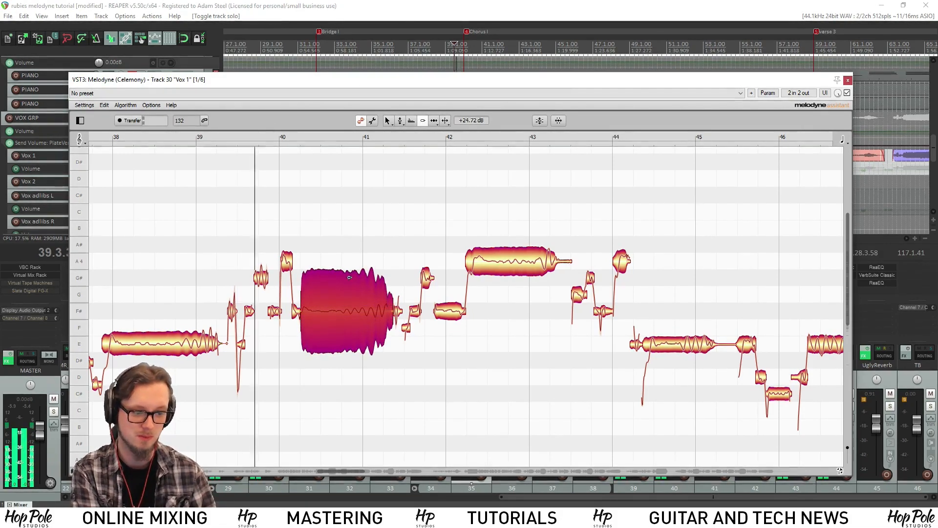
pyautogui.press('space')
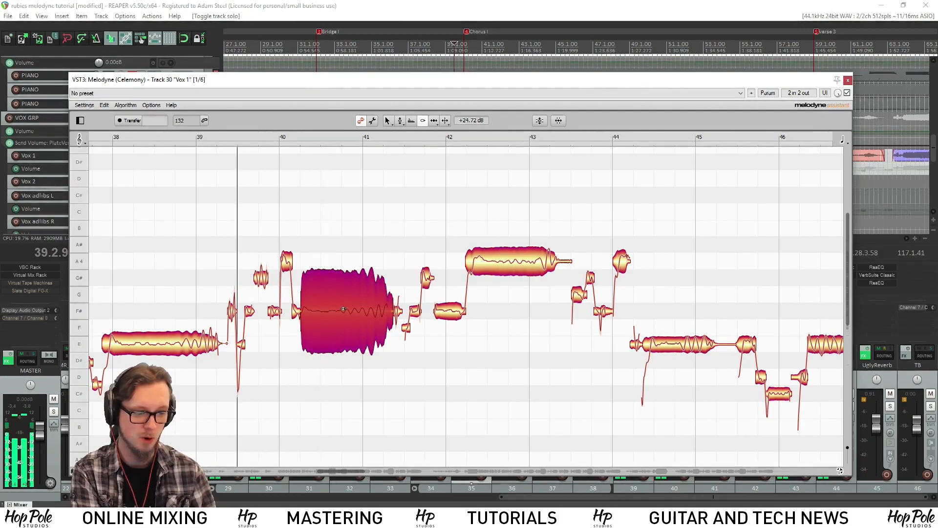
# Lower the long F#4 note's amplitude to -7.56 dB, play it, and reset the amplitude to 0.00 dB
pyautogui.moveTo(337, 286); pyautogui.dragTo(335, 408)
pyautogui.press('space')
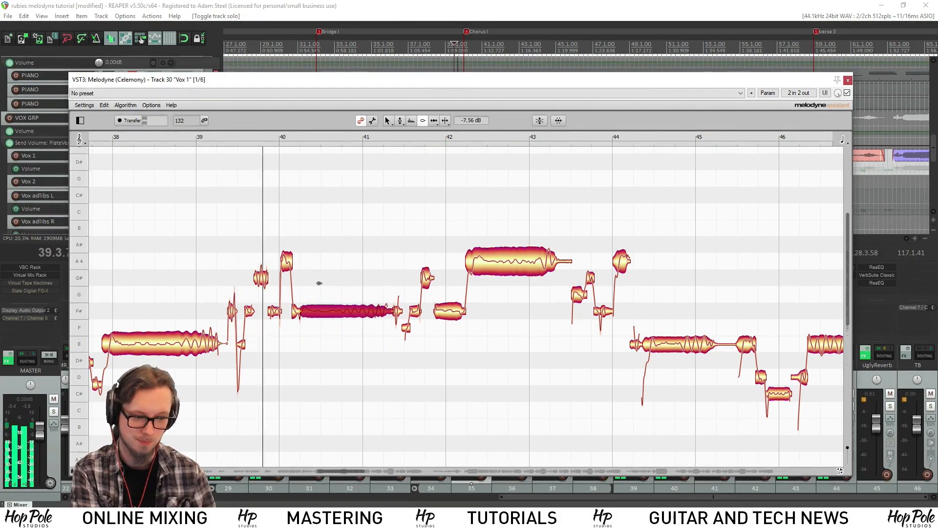
pyautogui.press('space')
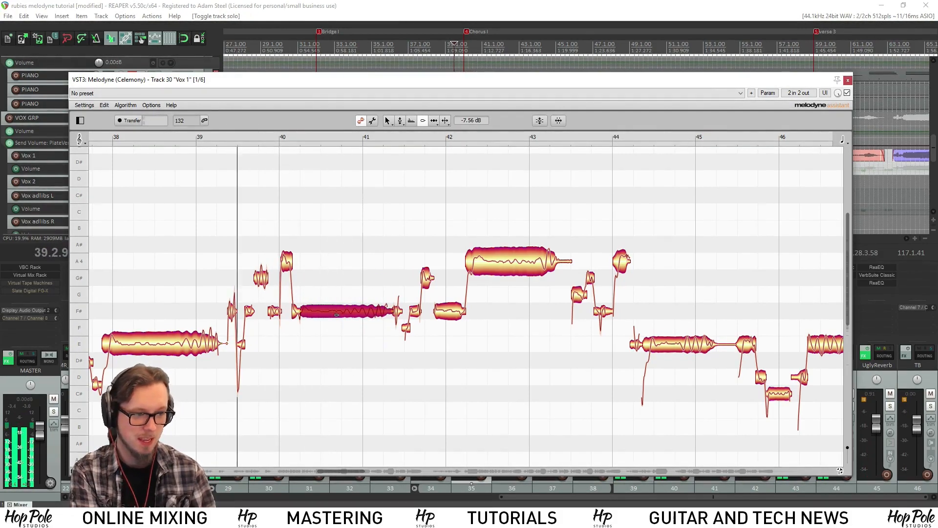
pyautogui.moveTo(336, 312); pyautogui.dragTo(344, 281)
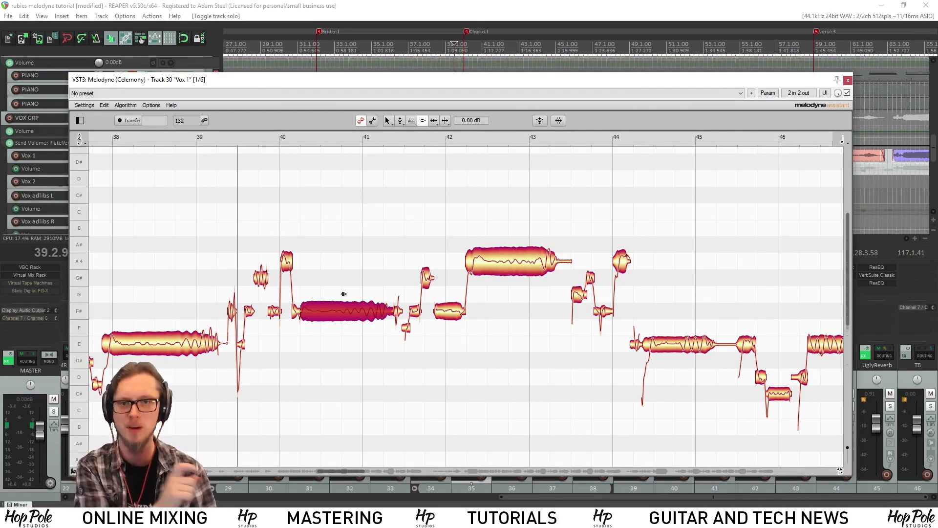
# Stretch the short F#4 note before the long one with the Timing tool so their boundary falls midway through bar 40
pyautogui.rightClick(298, 317)
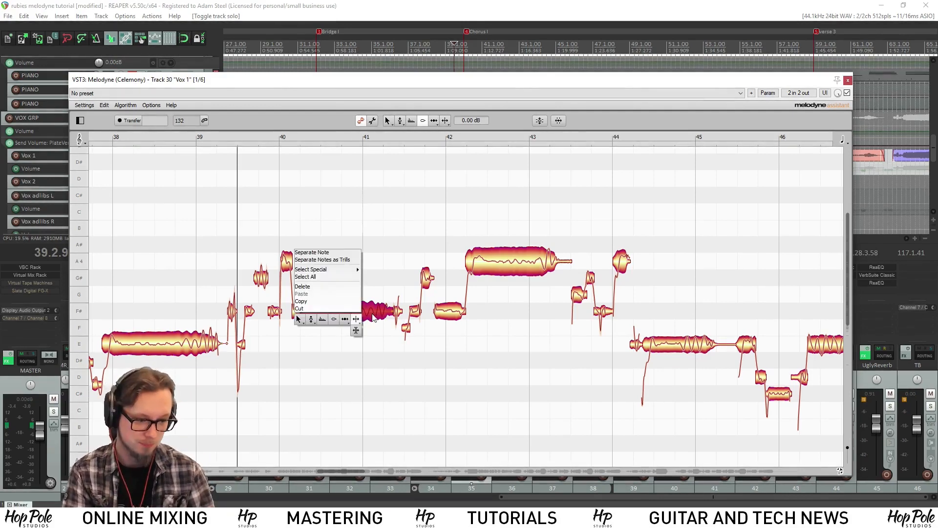
pyautogui.click(345, 321)
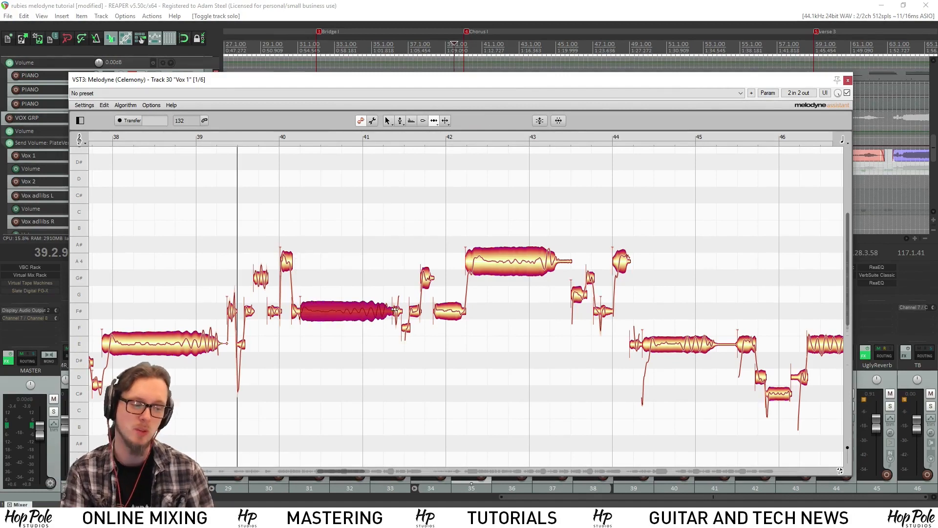
pyautogui.click(289, 311)
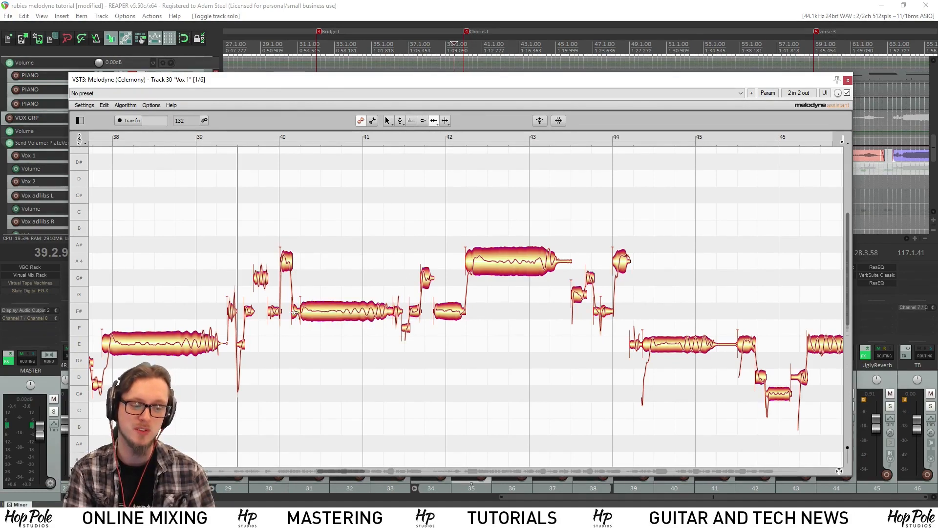
pyautogui.click(307, 310)
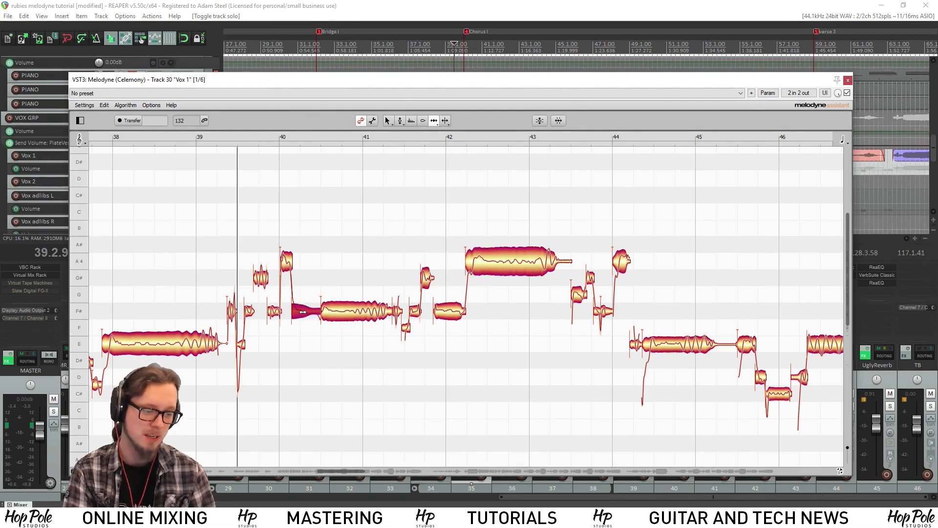
pyautogui.moveTo(320, 312)
pyautogui.mouseDown()
pyautogui.moveTo(362, 312)
pyautogui.moveTo(320, 312)
pyautogui.mouseUp()
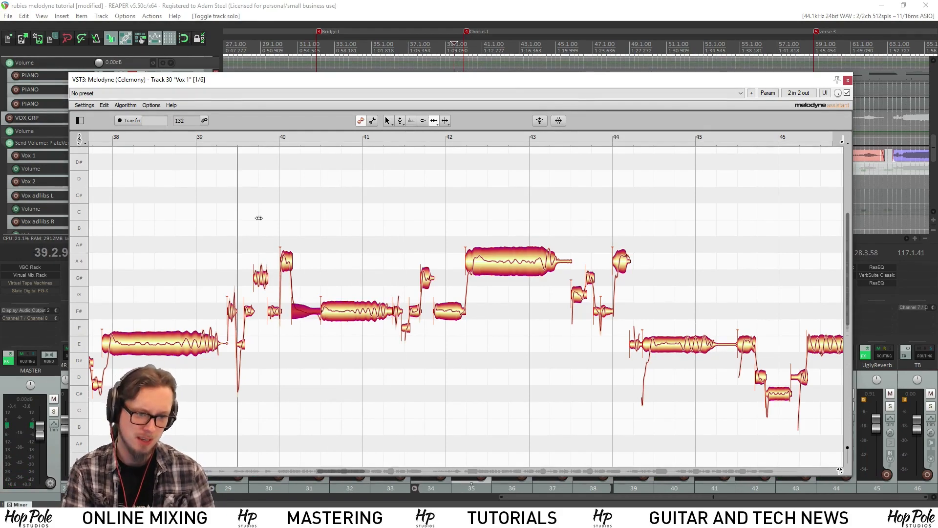
# Deactivate the time grid so that notes can be moved freely
pyautogui.click(109, 106)
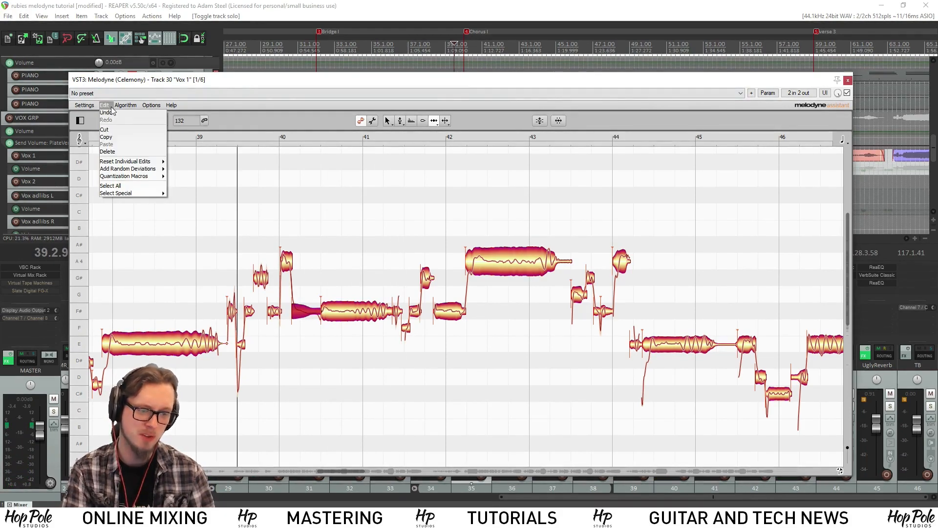
pyautogui.moveTo(124, 108)
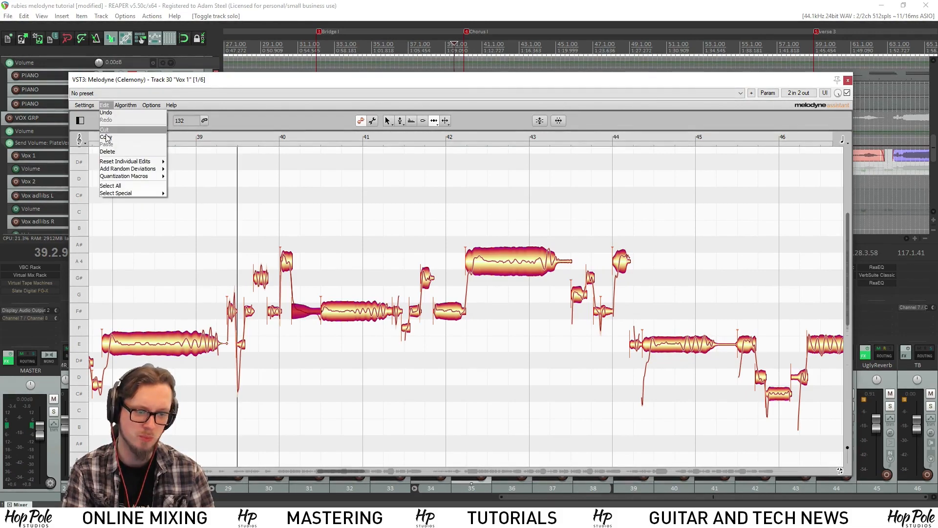
pyautogui.moveTo(151, 105)
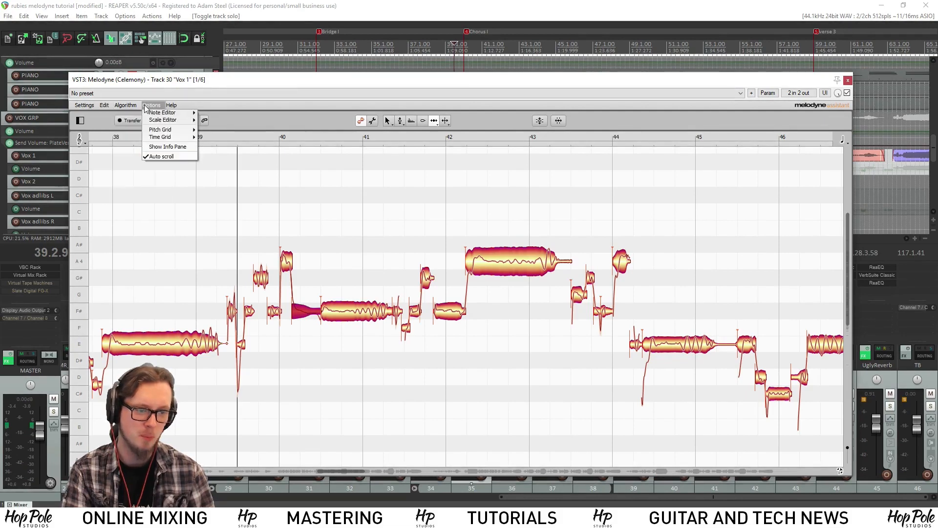
pyautogui.moveTo(152, 130)
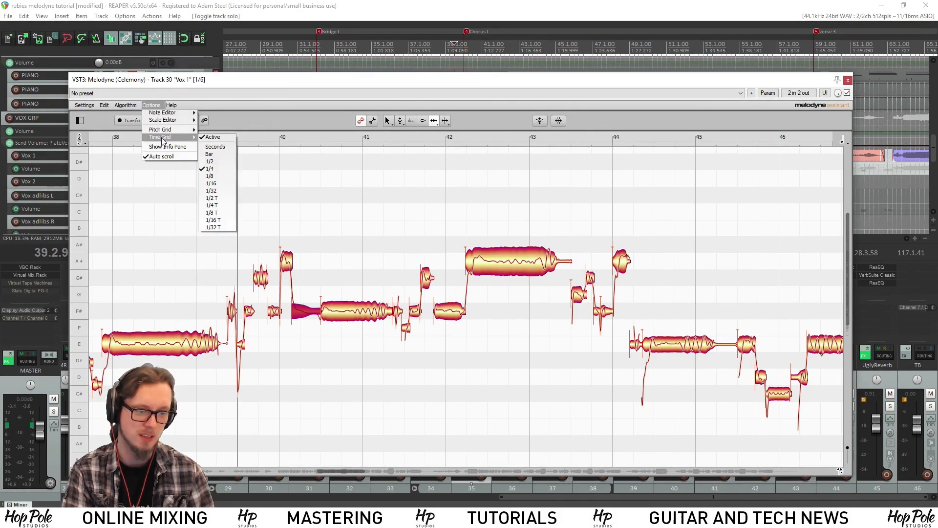
pyautogui.click(212, 138)
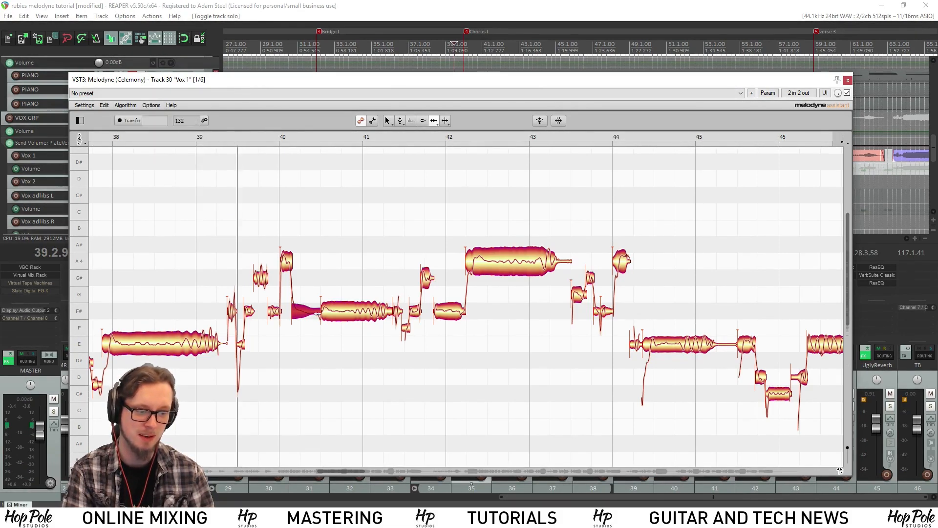
# Extend the start of the long F#4 note back toward bar 40 in two adjustments, playing the result from bar 39 each time
pyautogui.moveTo(324, 315); pyautogui.dragTo(311, 316)
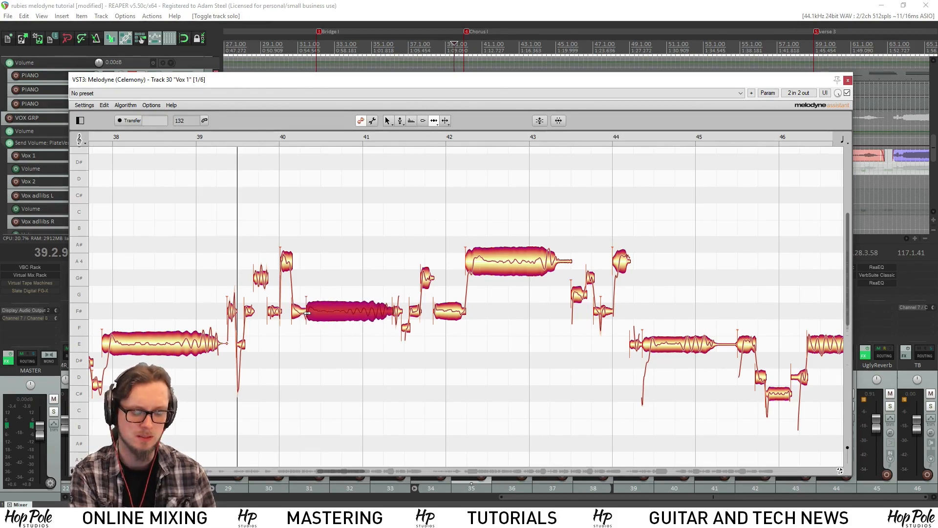
pyautogui.press('space')
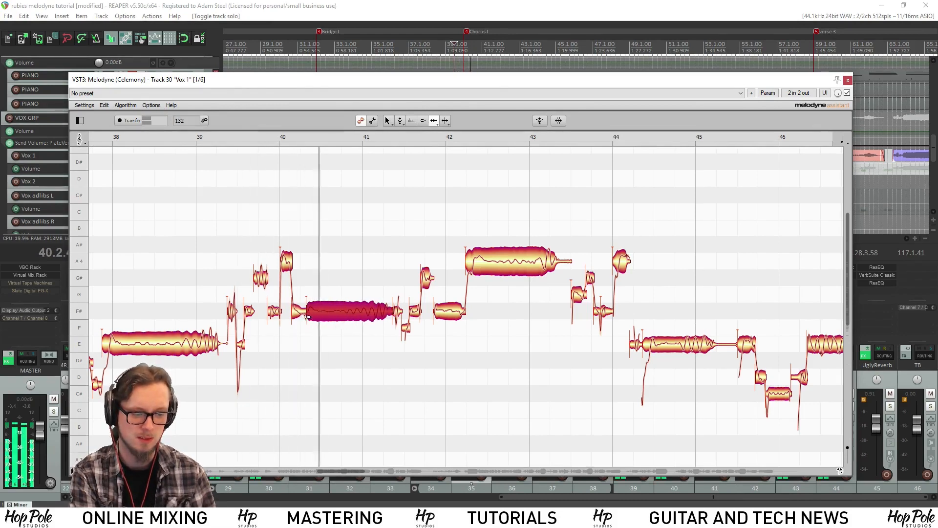
pyautogui.press('space')
pyautogui.moveTo(316, 316)
pyautogui.mouseDown()
pyautogui.moveTo(296, 316)
pyautogui.moveTo(307, 317)
pyautogui.mouseUp()
pyautogui.press('space')
pyautogui.press('space')
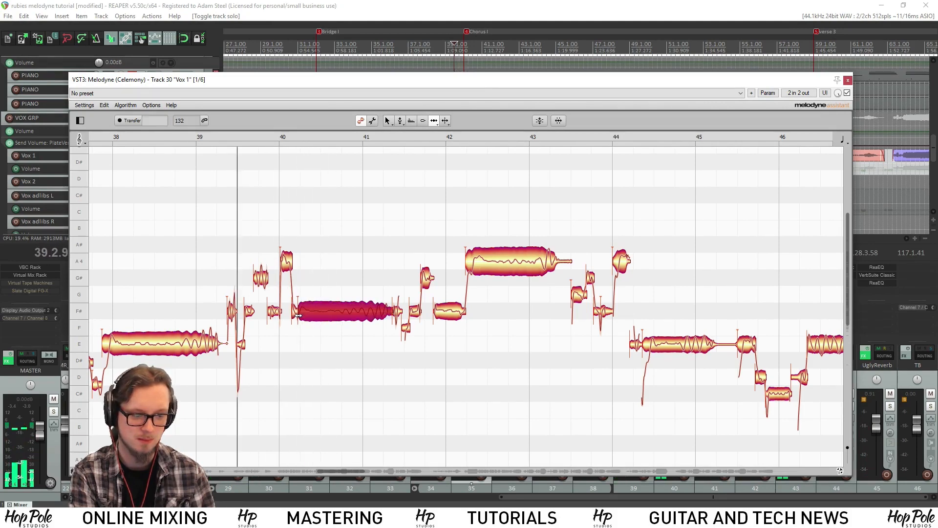
pyautogui.press('space')
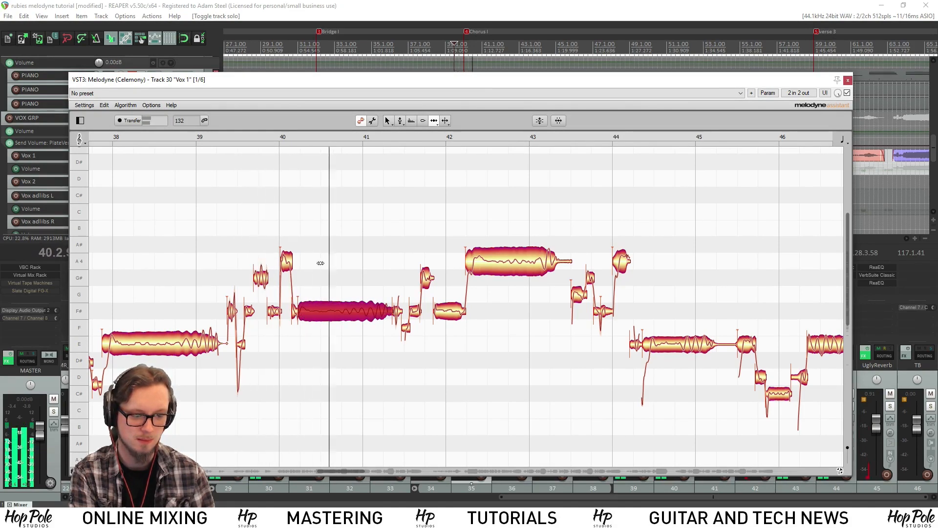
pyautogui.press('space')
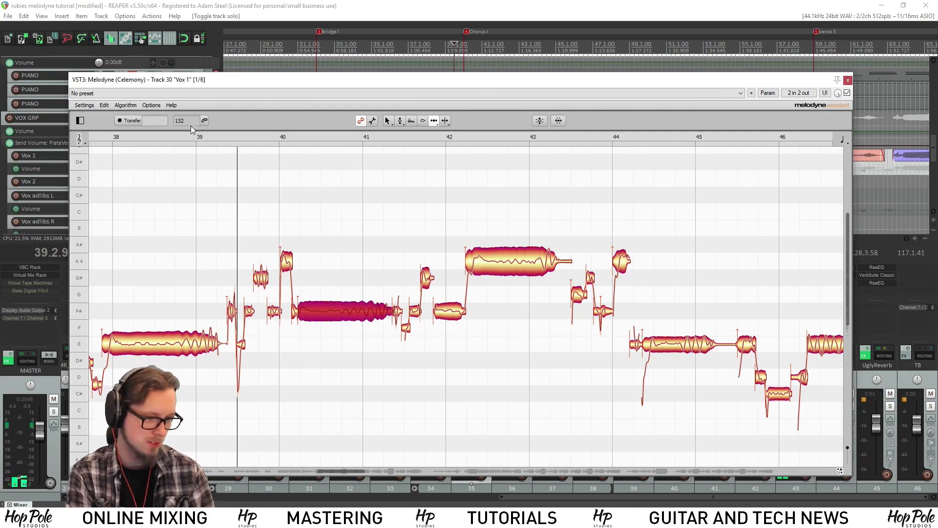
# Undo the recent Timing tool edits on the long F#4 note after bar 40
pyautogui.click(105, 105)
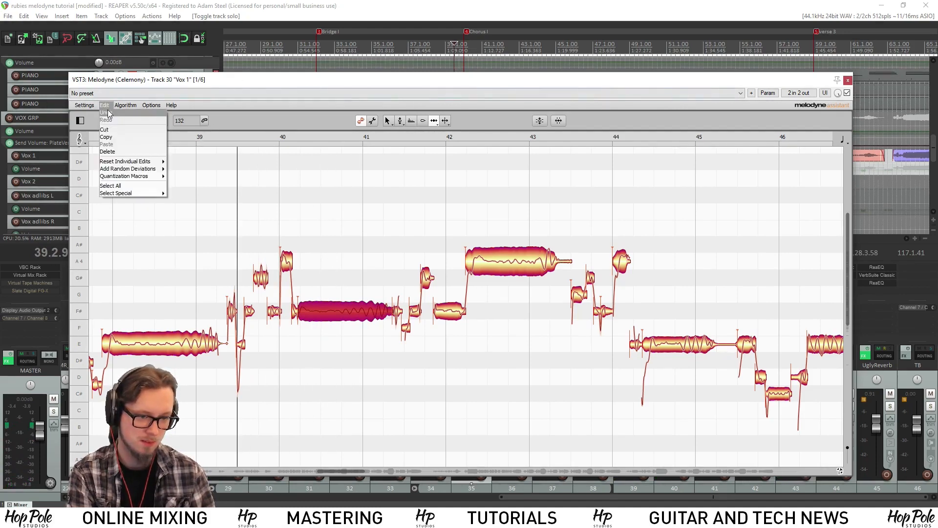
pyautogui.click(105, 113)
pyautogui.click(105, 105)
pyautogui.click(107, 119)
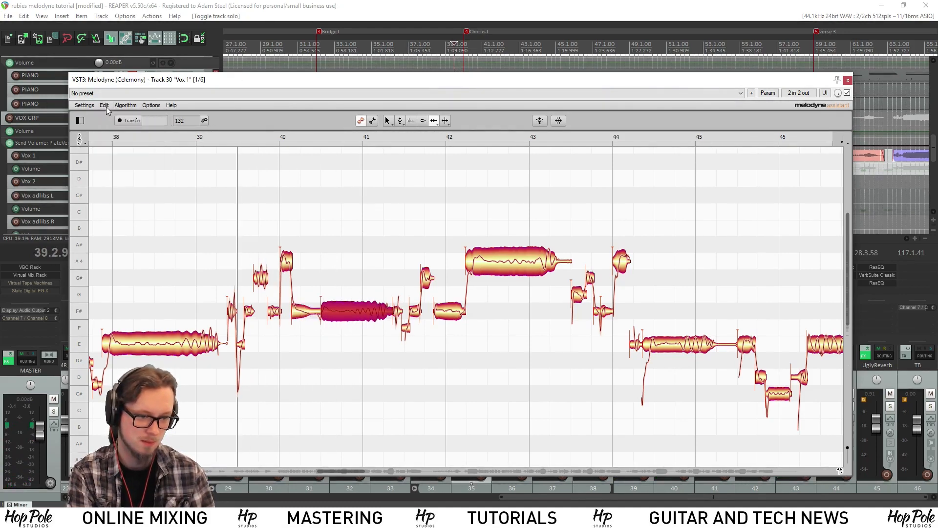
pyautogui.click(105, 106)
pyautogui.click(105, 112)
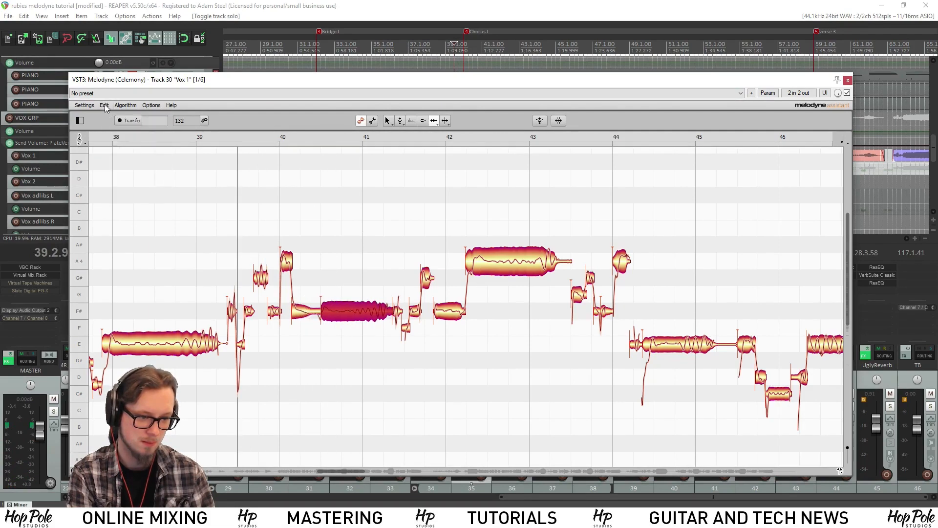
pyautogui.click(105, 105)
pyautogui.click(106, 113)
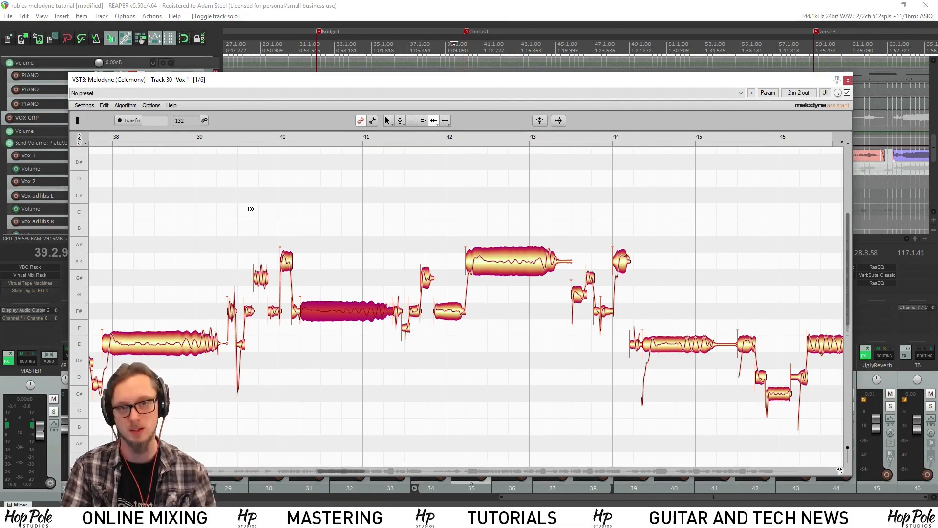
# Try adjusting the timing inside the long F#4 note after bar 40 with the Time Handle tool
pyautogui.rightClick(257, 252)
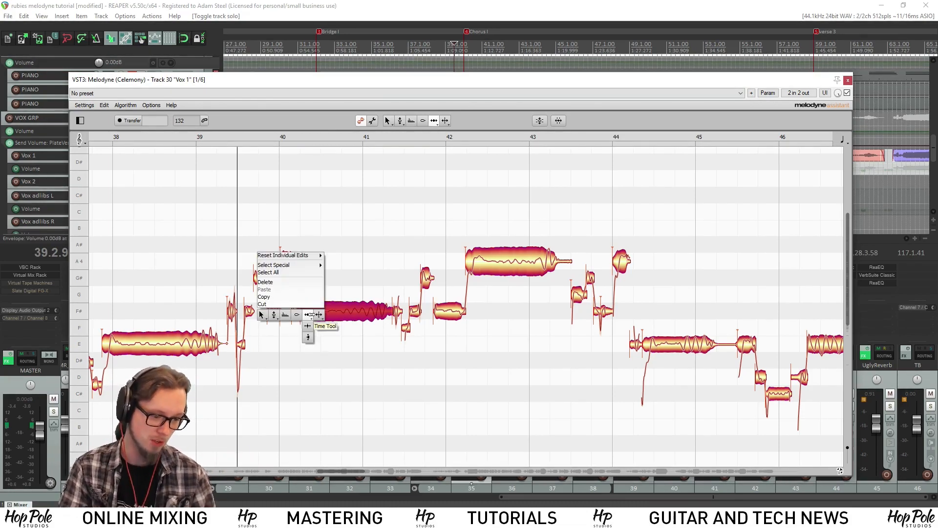
pyautogui.click(308, 326)
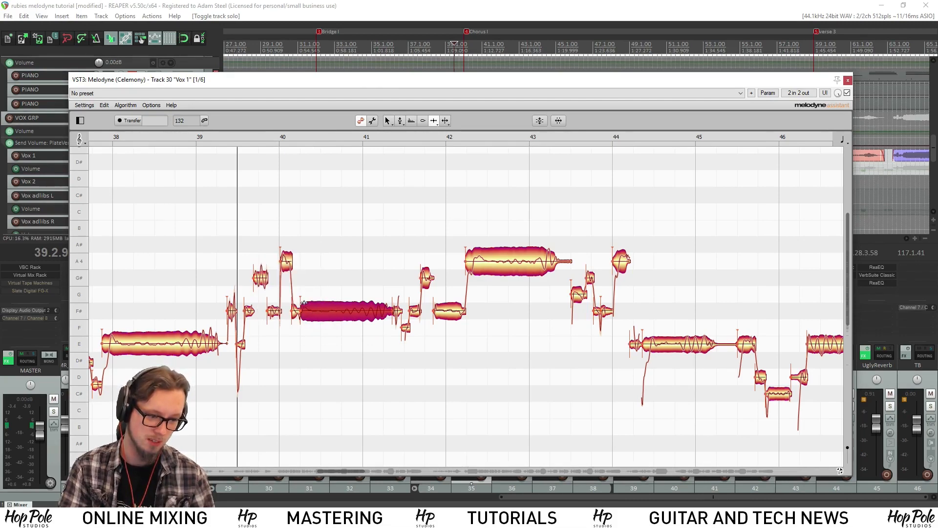
pyautogui.moveTo(300, 301); pyautogui.dragTo(311, 306)
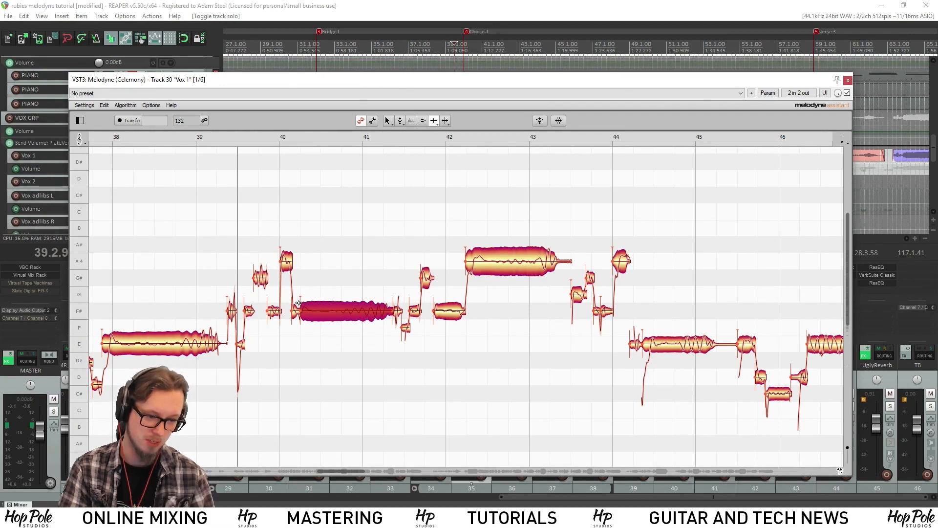
pyautogui.moveTo(299, 298); pyautogui.dragTo(338, 299)
pyautogui.click(413, 276)
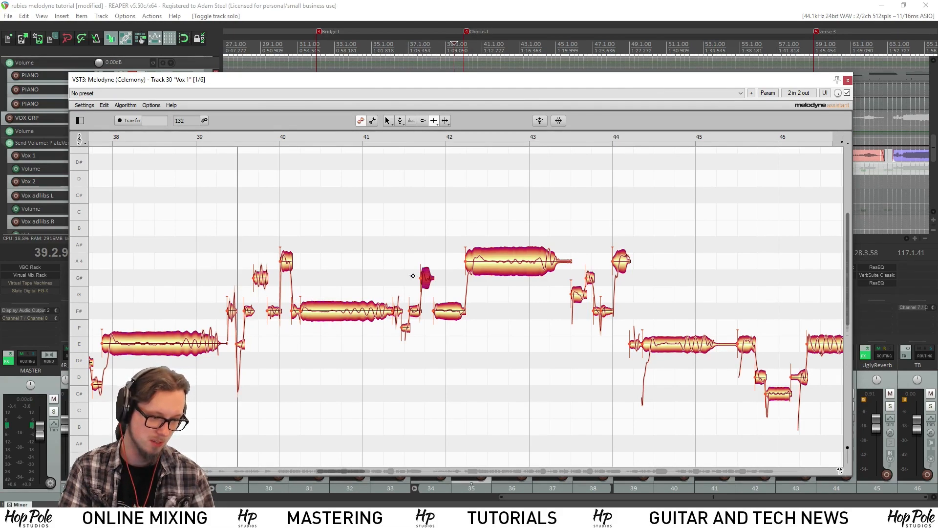
# Set the attack speed of the long A4 note at bar 42 to -59.0% and play the result from bar 41
pyautogui.click(483, 261)
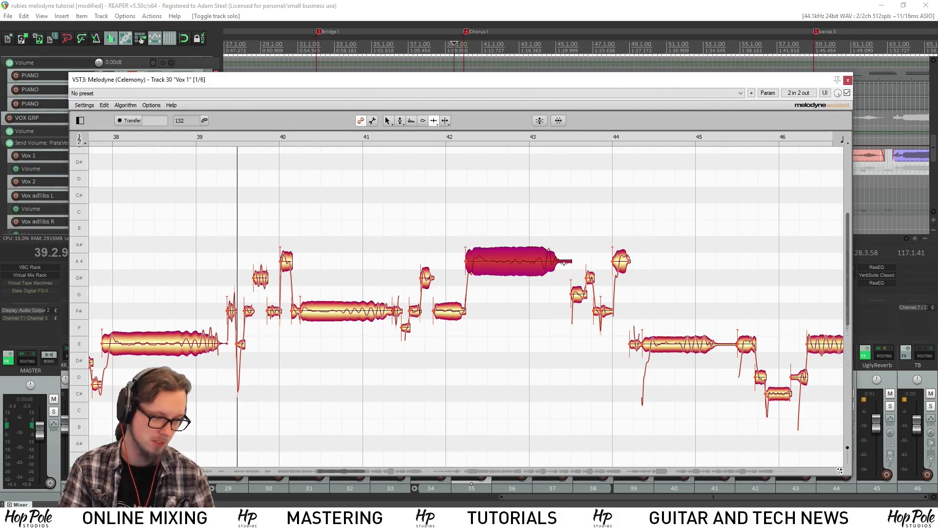
pyautogui.rightClick(498, 246)
pyautogui.click(500, 257)
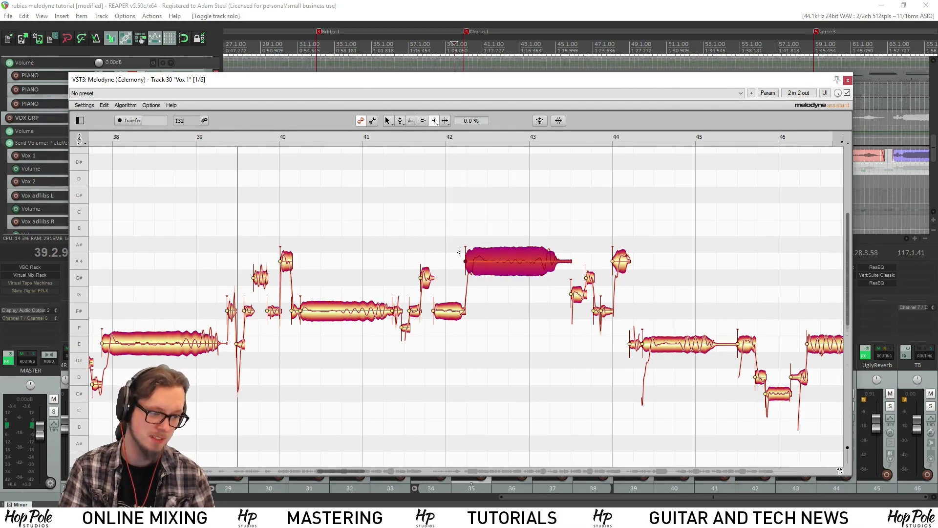
pyautogui.moveTo(465, 250); pyautogui.dragTo(463, 293)
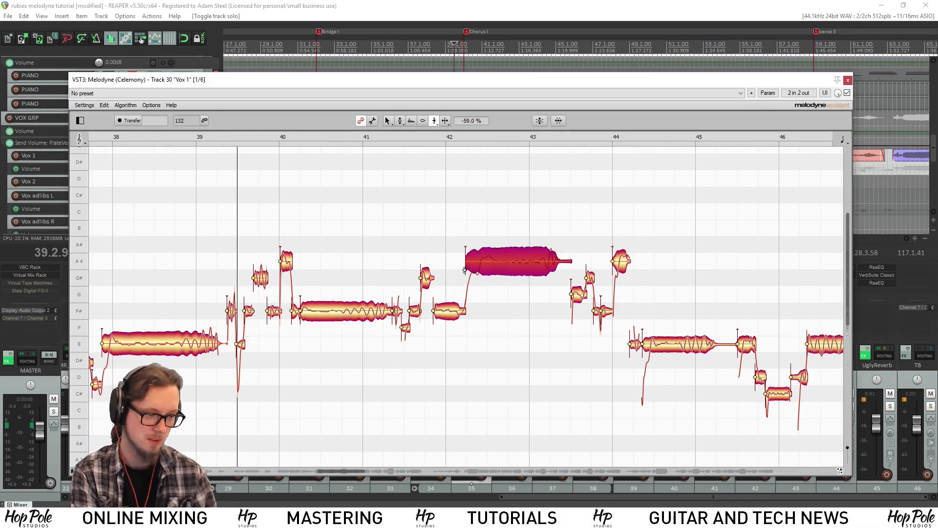
pyautogui.press('space')
pyautogui.click(495, 43)
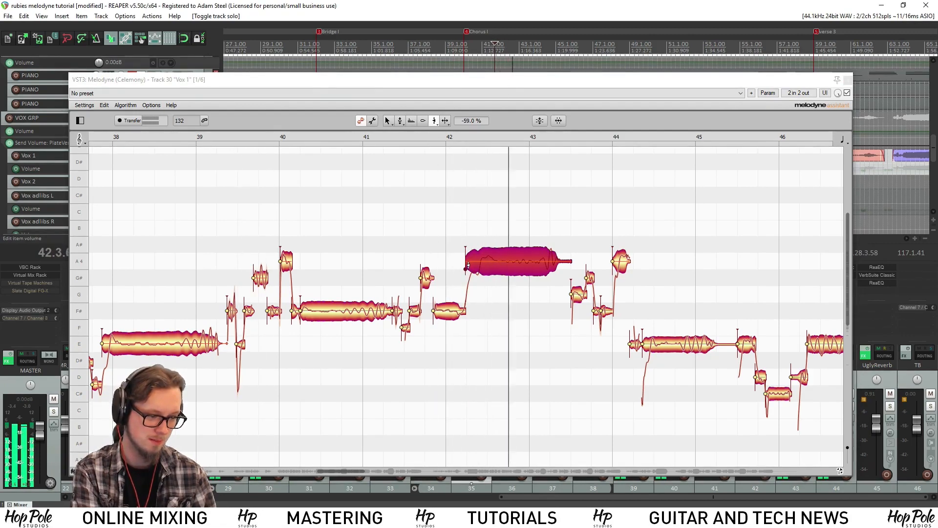
pyautogui.press('space')
# Raise the long A4 note's attack speed to 58.0% and play the result
pyautogui.moveTo(466, 266); pyautogui.dragTo(466, 207)
pyautogui.press('space')
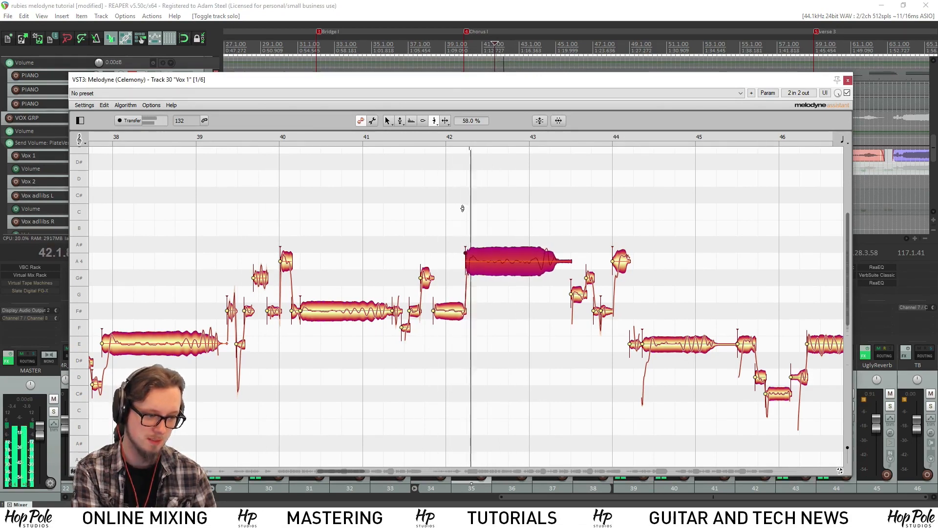
pyautogui.press('space')
# Lower the long A4 note's attack speed to about 30% and 13.0%, playing each setting, and reset it to 0.0%
pyautogui.moveTo(466, 249); pyautogui.dragTo(467, 262)
pyautogui.press('space')
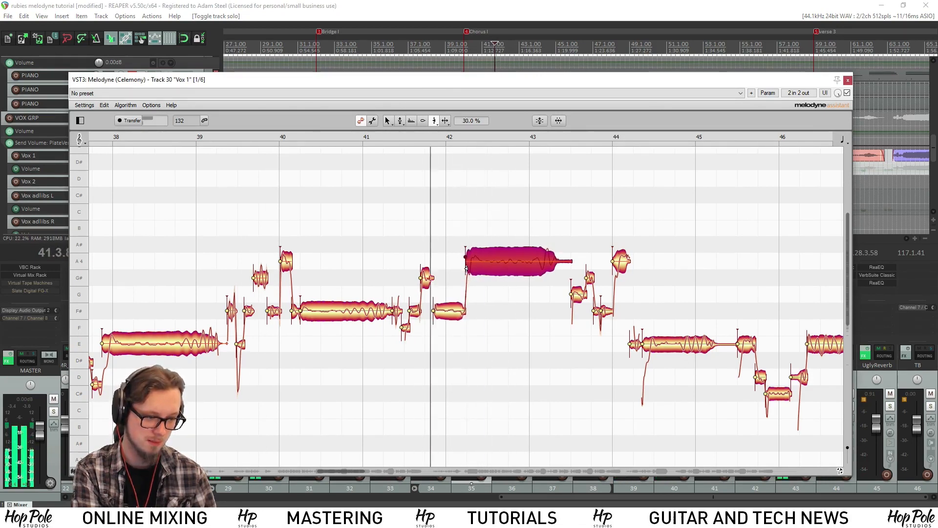
pyautogui.press('space')
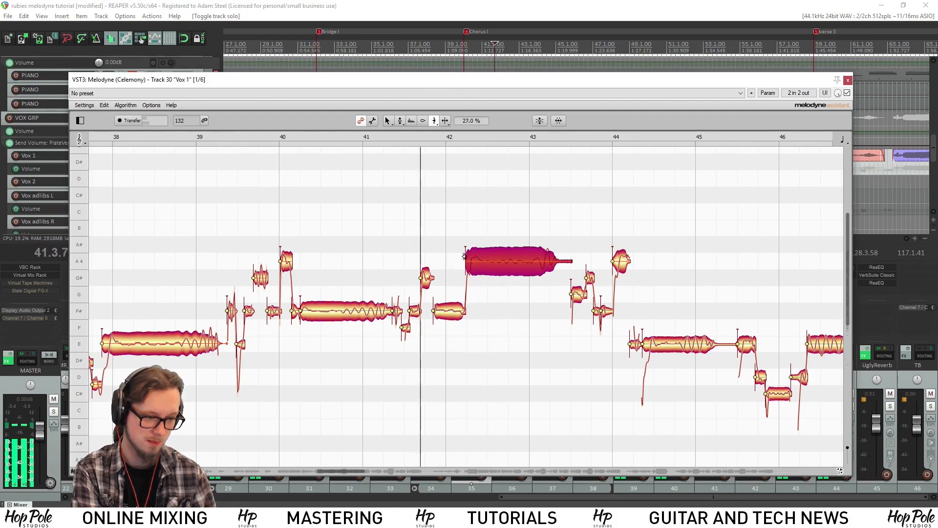
pyautogui.moveTo(465, 253); pyautogui.dragTo(464, 261)
pyautogui.press('space')
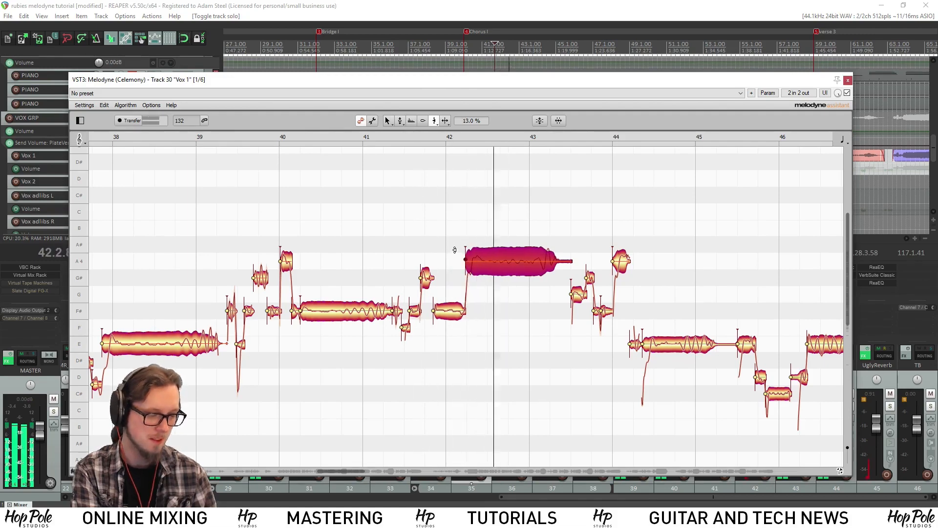
pyautogui.press('space')
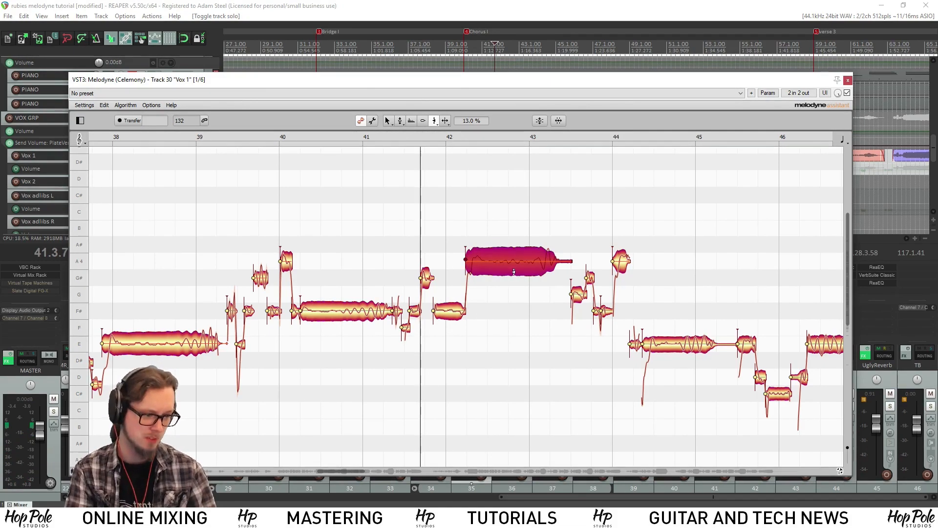
pyautogui.moveTo(469, 267)
pyautogui.mouseDown()
pyautogui.moveTo(468, 281)
pyautogui.moveTo(466, 259)
pyautogui.moveTo(471, 289)
pyautogui.moveTo(465, 264)
pyautogui.mouseUp()
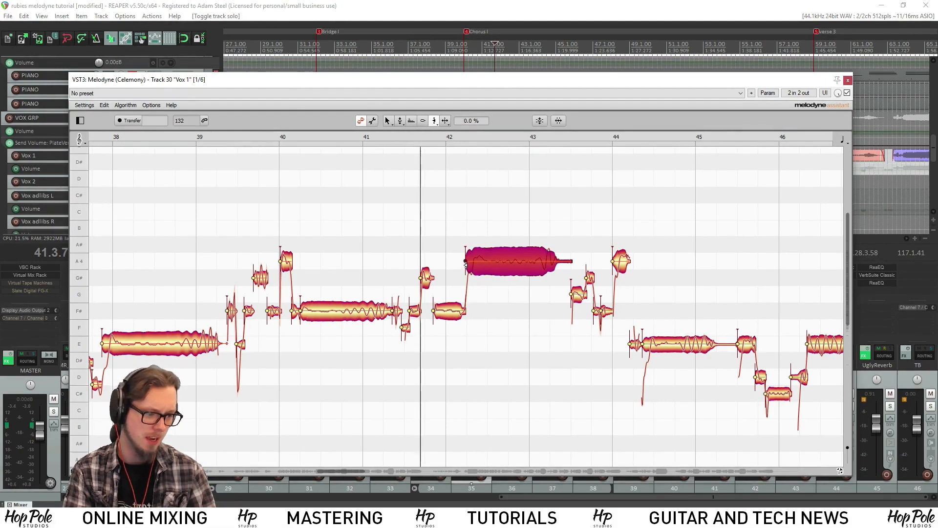
# Activate the Note Separation tool and play the vocal phrase from late in bar 53
pyautogui.rightClick(436, 230)
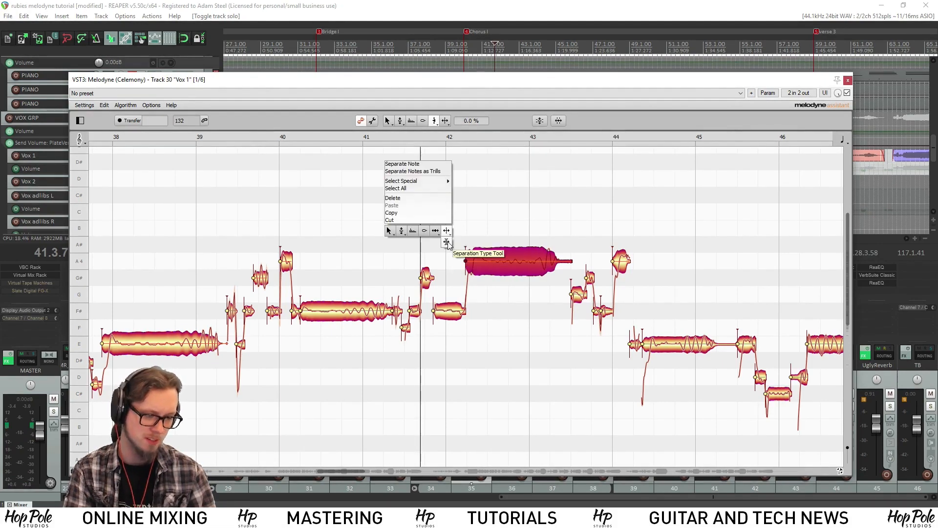
pyautogui.click(446, 231)
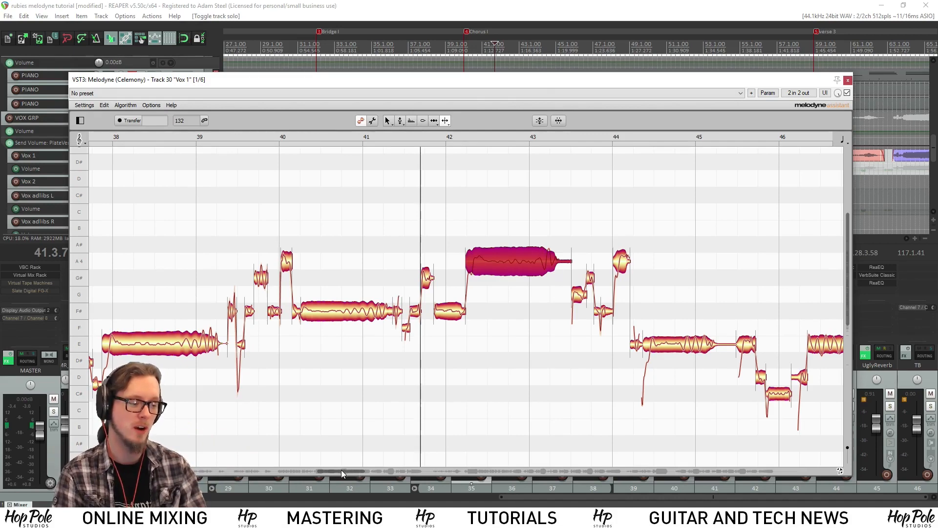
pyautogui.moveTo(341, 470); pyautogui.dragTo(420, 474)
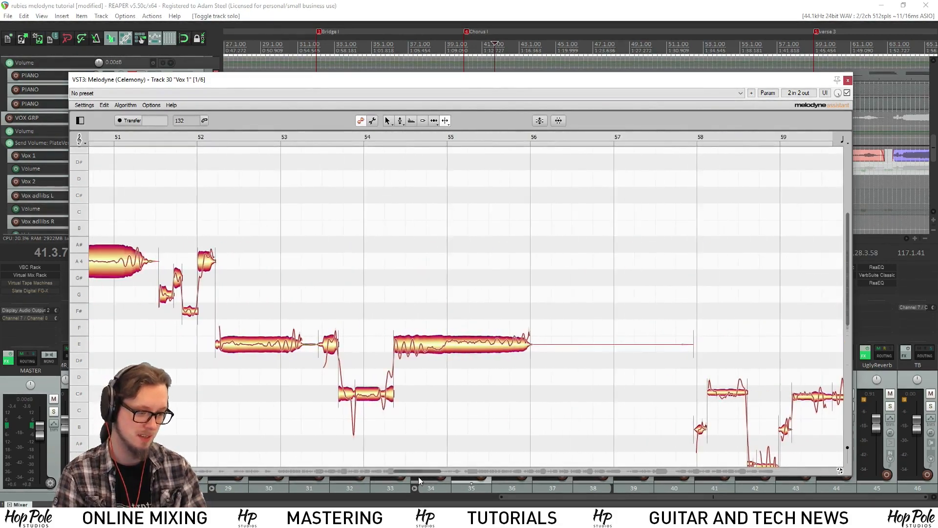
pyautogui.moveTo(511, 81); pyautogui.dragTo(550, 130)
pyautogui.moveTo(694, 45); pyautogui.dragTo(719, 45)
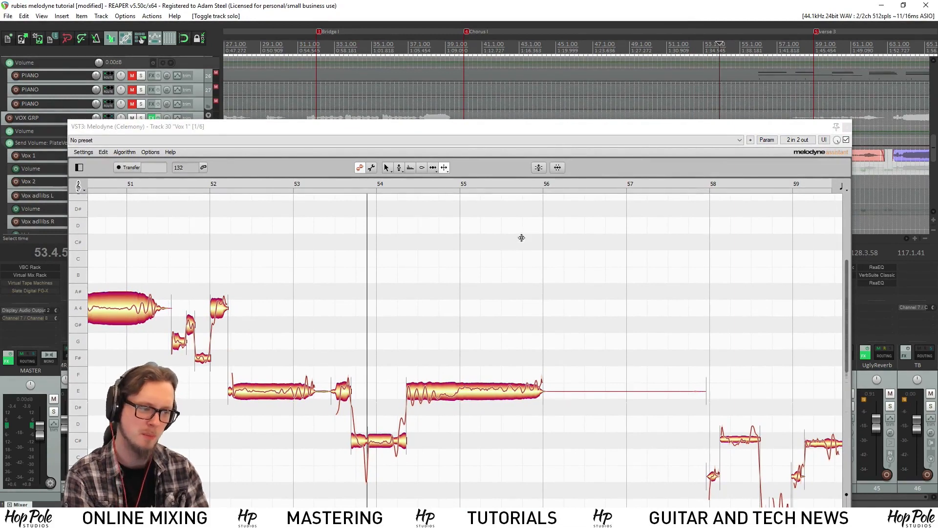
pyautogui.moveTo(499, 127); pyautogui.dragTo(492, 84)
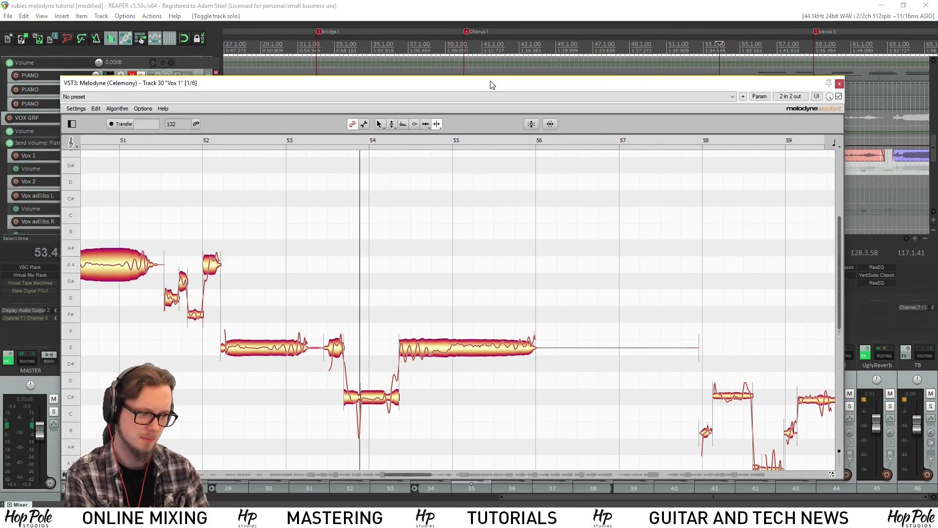
pyautogui.press('space')
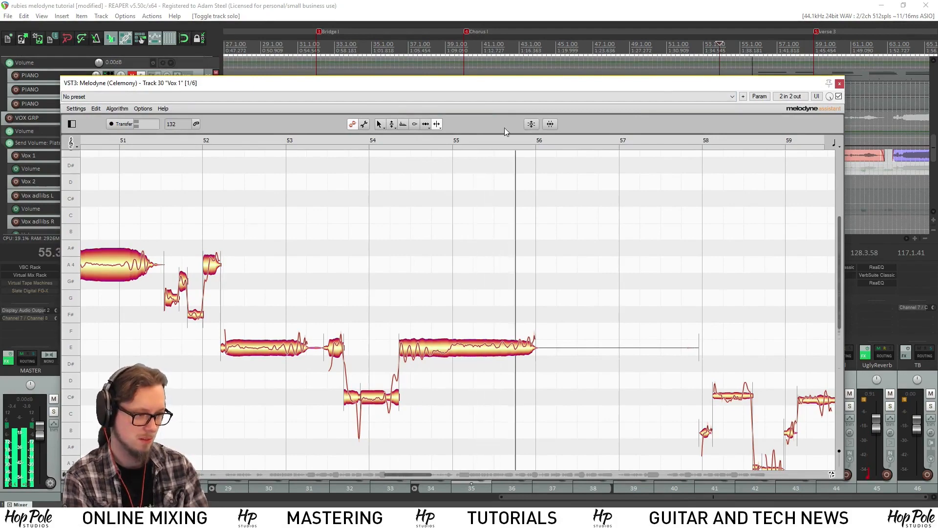
pyautogui.moveTo(506, 85); pyautogui.dragTo(518, 121)
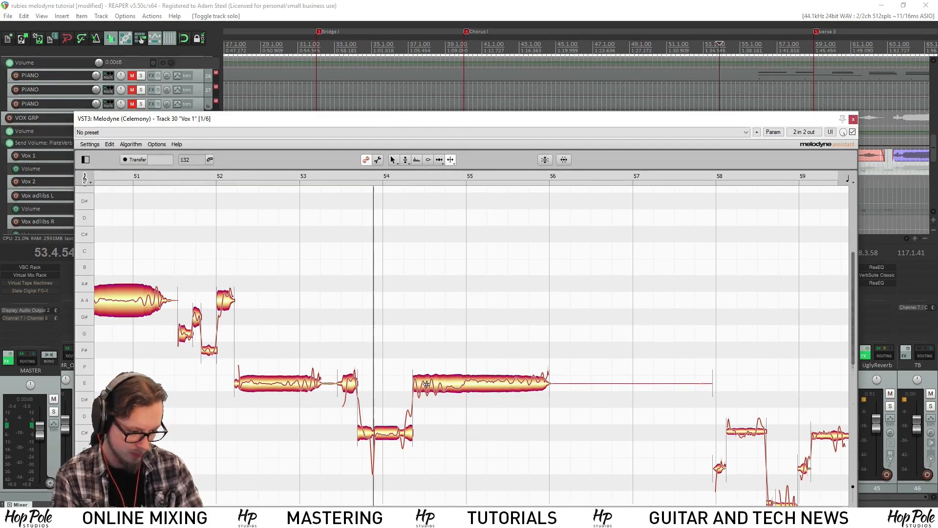
# Try separating the long E4 note just before bar 55 and again midway through bar 55, undoing each split
pyautogui.doubleClick(463, 384)
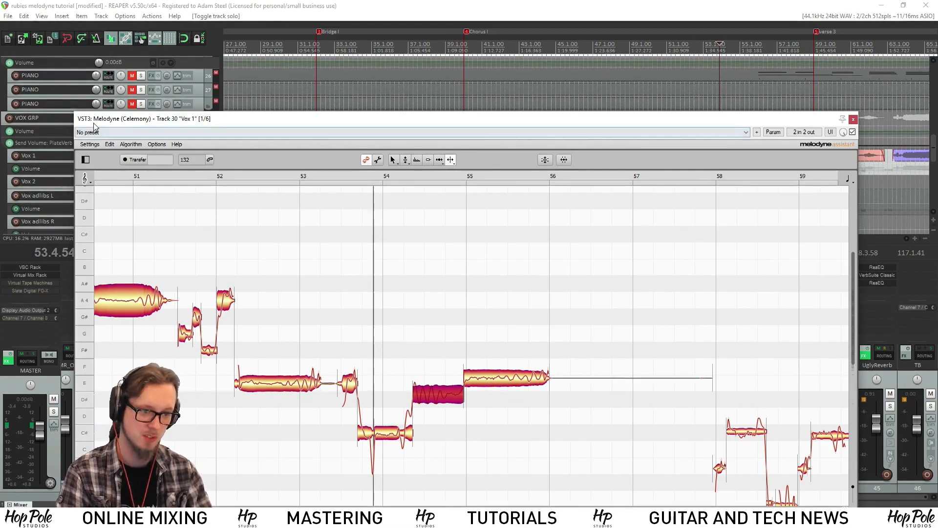
pyautogui.click(109, 144)
pyautogui.click(114, 152)
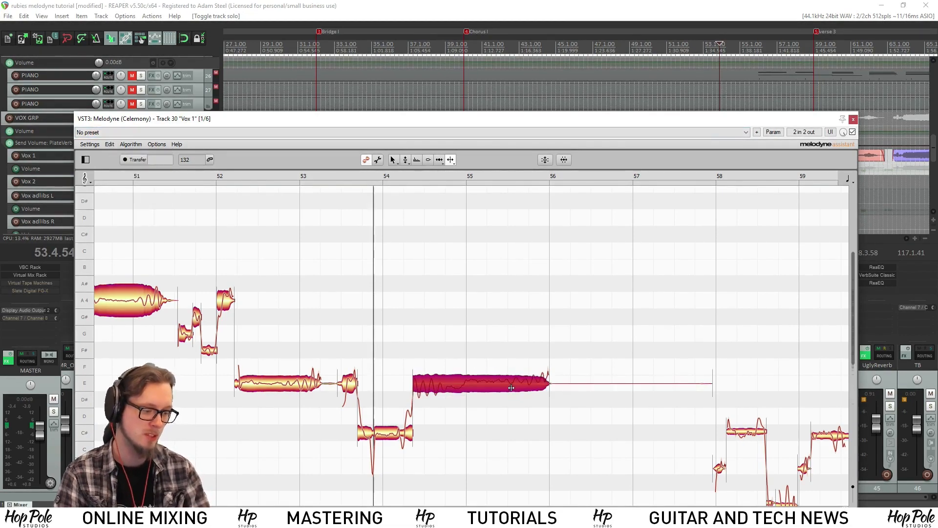
pyautogui.doubleClick(515, 384)
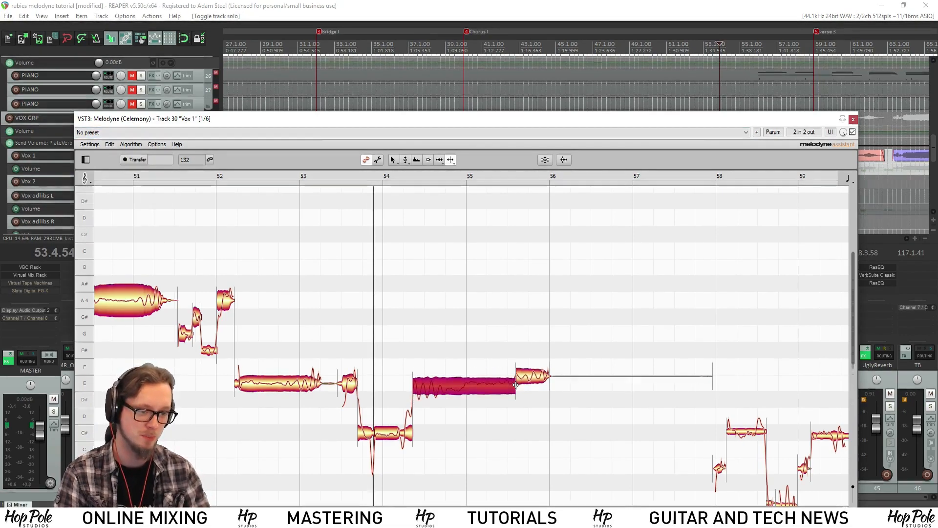
pyautogui.click(112, 146)
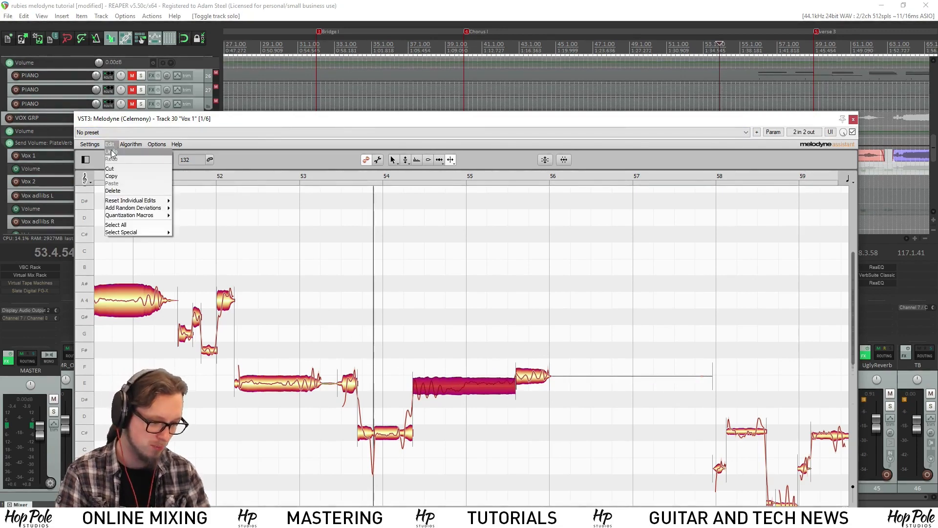
pyautogui.click(114, 152)
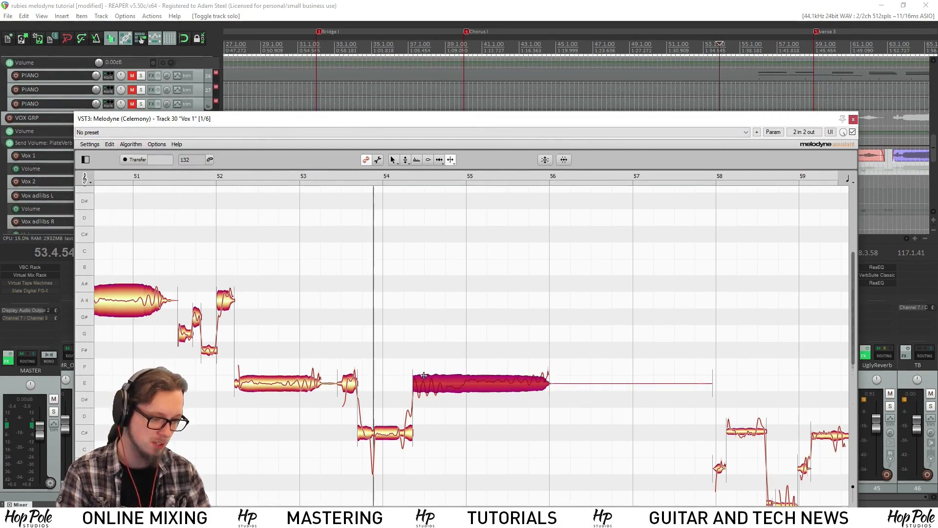
# Separate the long E4 note just before bar 55 and pitch its first part to E4 and its second part to F4
pyautogui.doubleClick(464, 383)
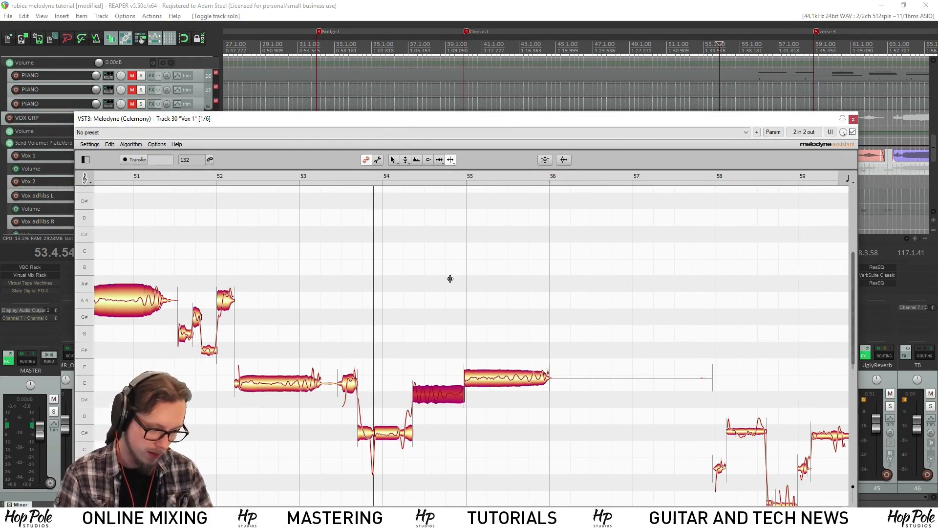
pyautogui.rightClick(356, 287)
pyautogui.click(350, 288)
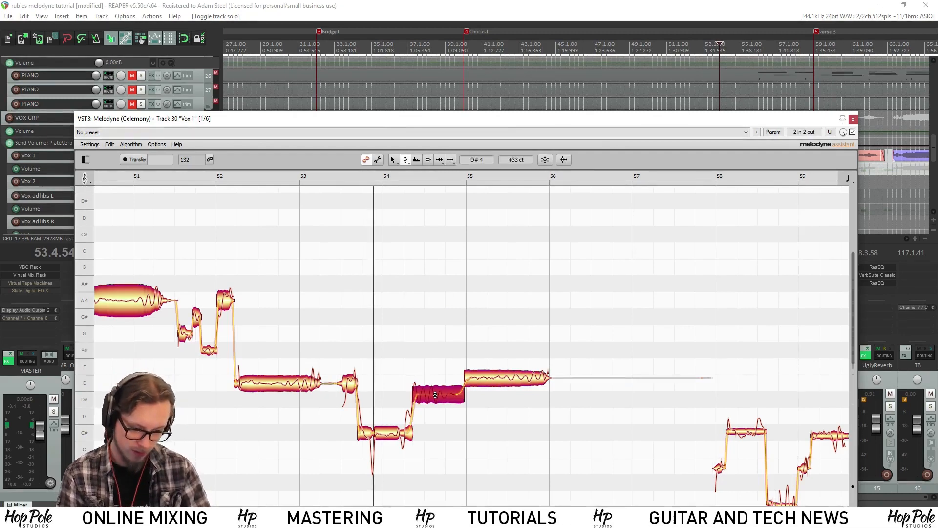
pyautogui.moveTo(436, 394)
pyautogui.mouseDown()
pyautogui.moveTo(426, 399)
pyautogui.moveTo(434, 384)
pyautogui.mouseUp()
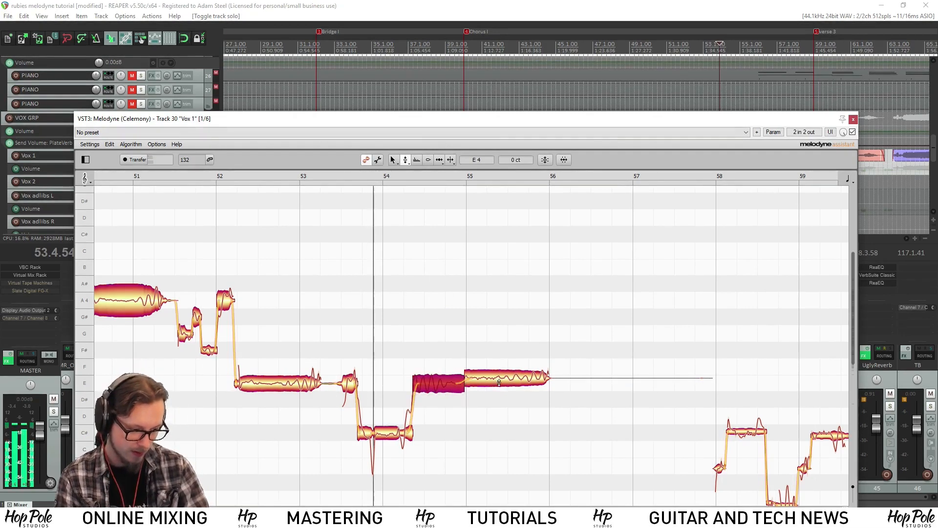
pyautogui.moveTo(500, 383); pyautogui.dragTo(500, 372)
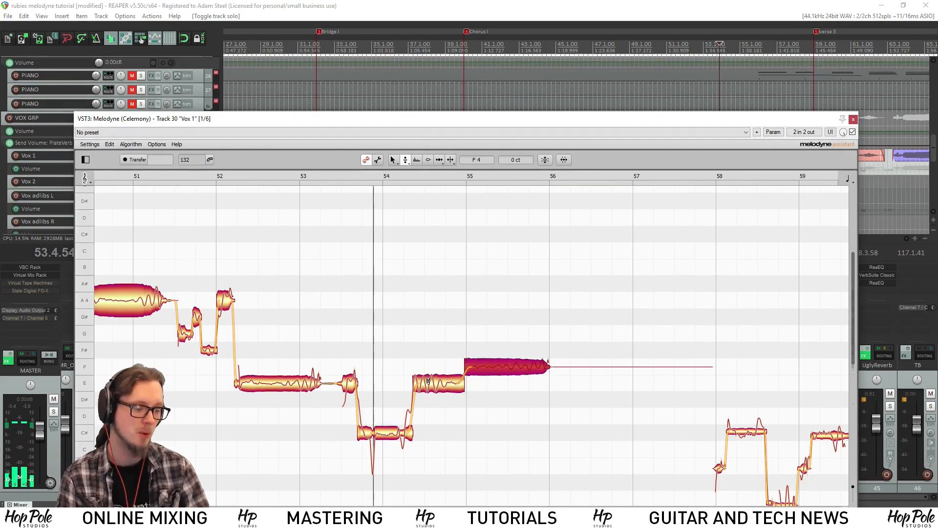
pyautogui.click(440, 383)
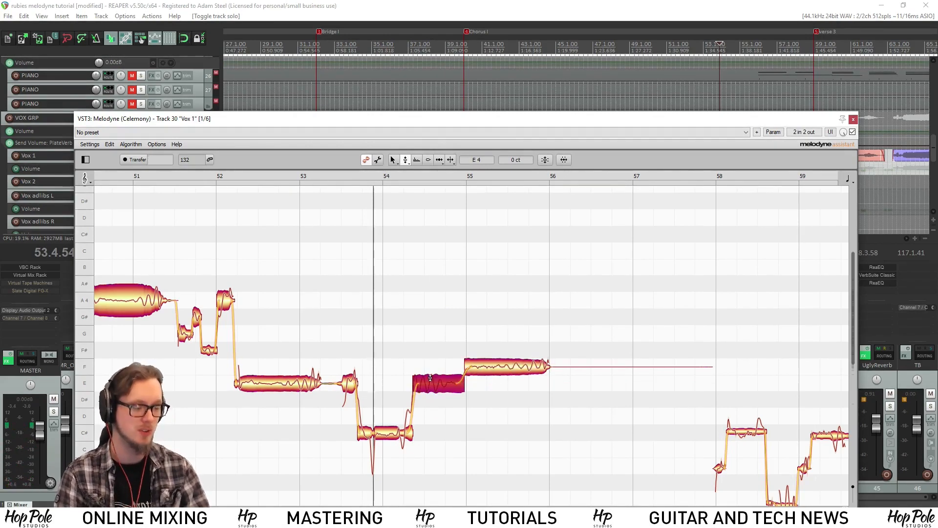
# Try a more gradual pitch transition between the separated E4 and F4 notes around bar 55, playing the phrase
pyautogui.click(494, 368)
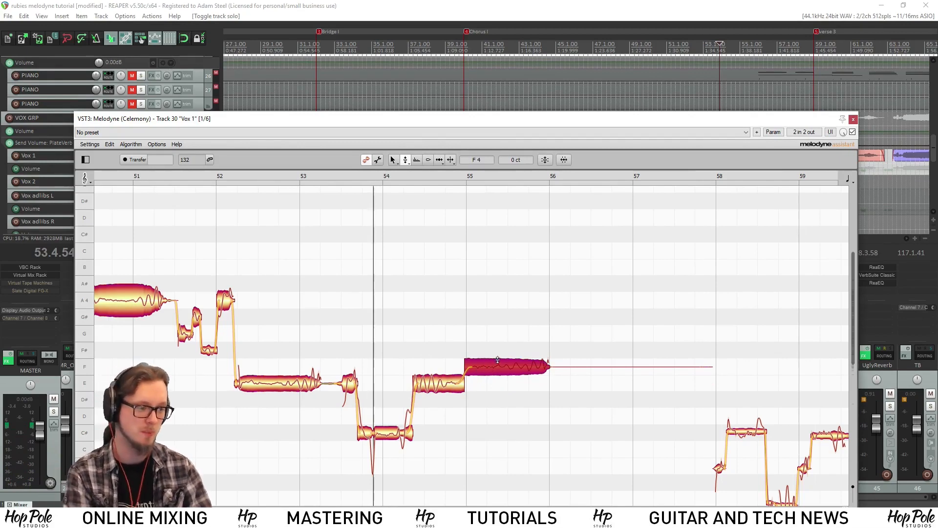
pyautogui.click(518, 5)
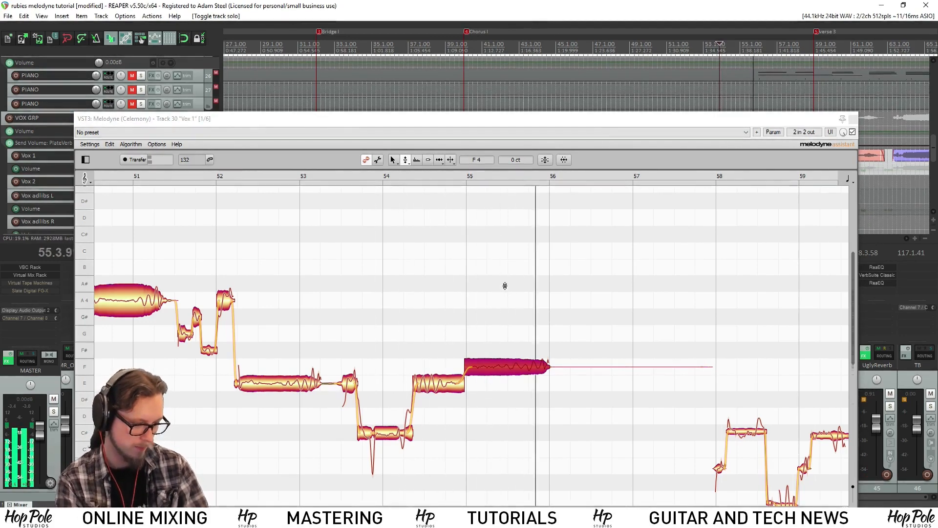
pyautogui.rightClick(459, 366)
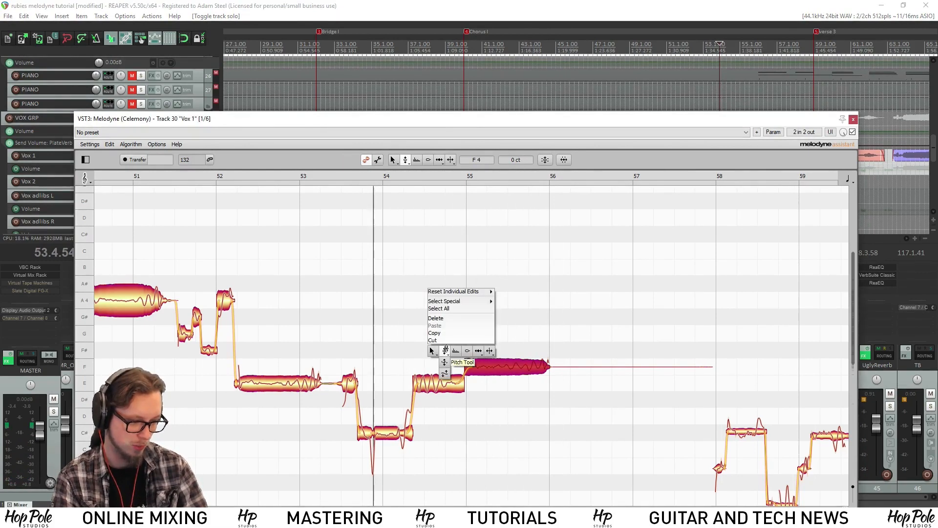
pyautogui.click(430, 347)
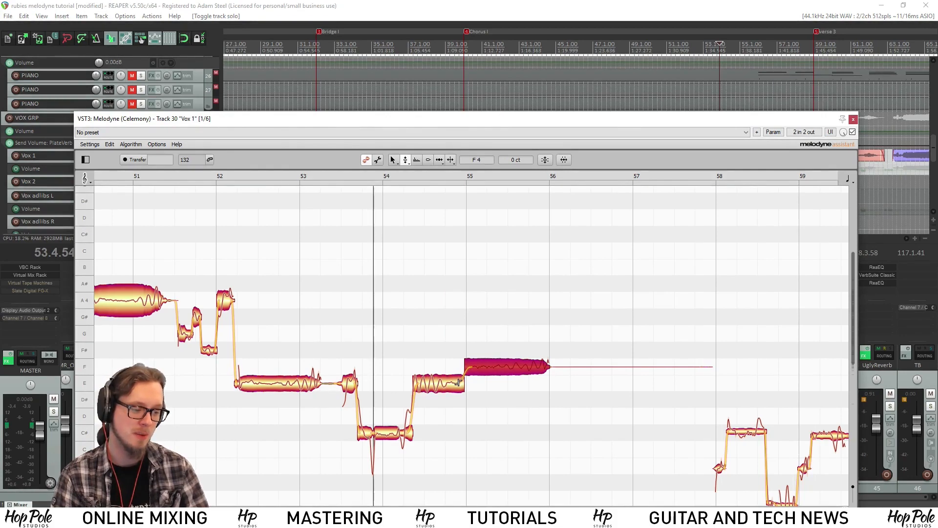
pyautogui.click(456, 380)
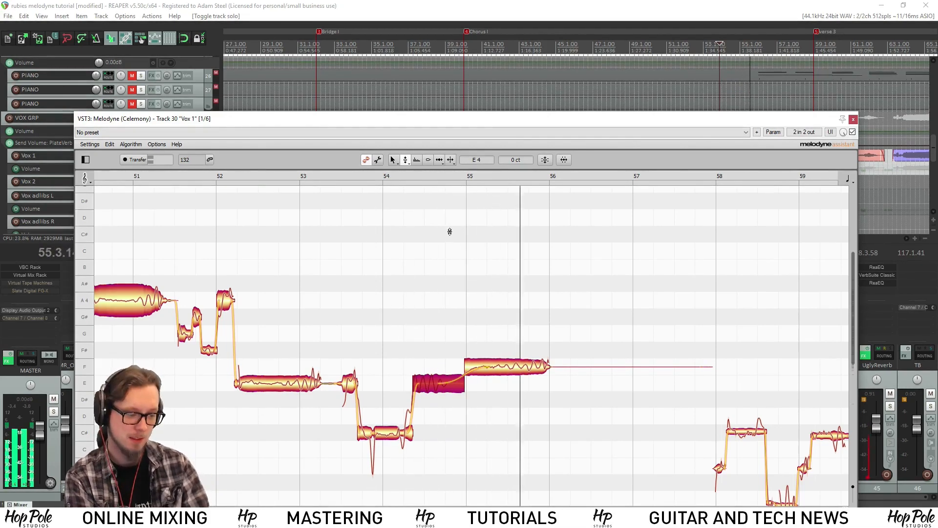
pyautogui.press('space')
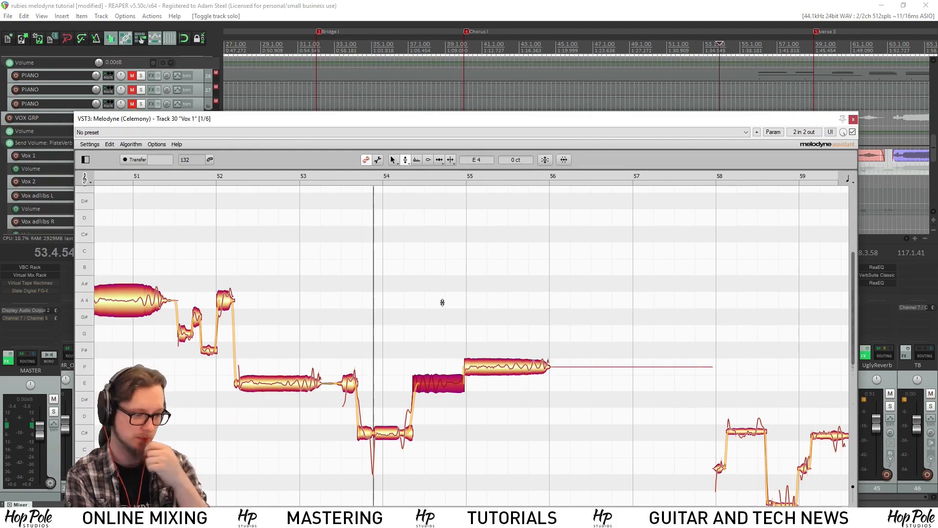
# Play the phrase from late in bar 53 with the abrupt transition between the separated E4 and F4 notes
pyautogui.press('space')
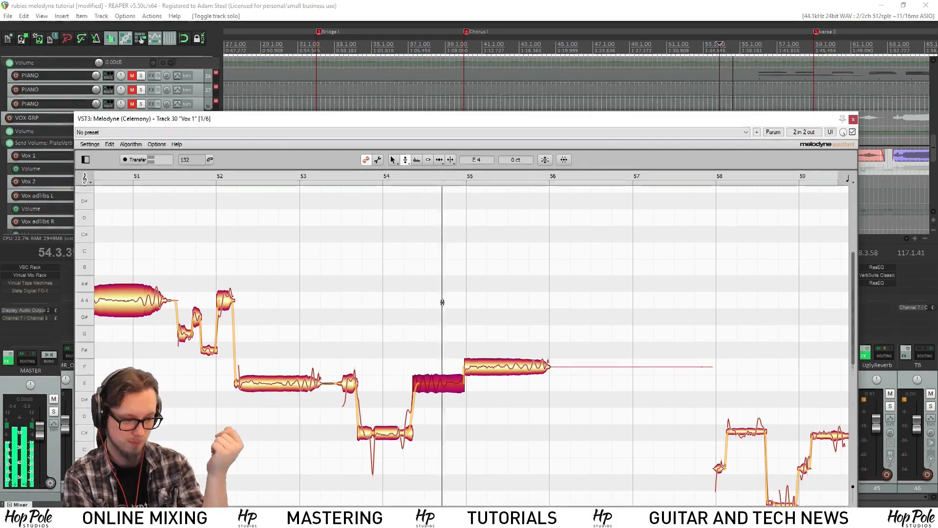
pyautogui.press('space')
pyautogui.press('space')
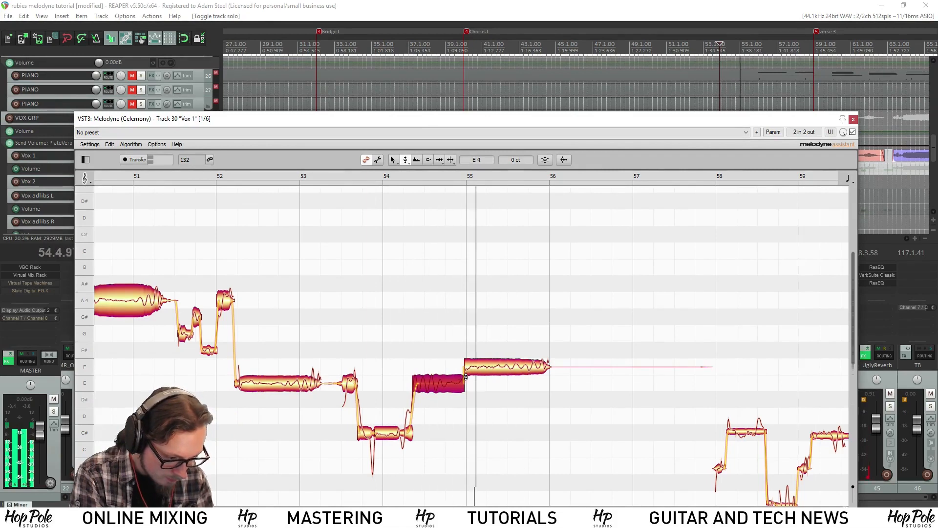
pyautogui.click(459, 401)
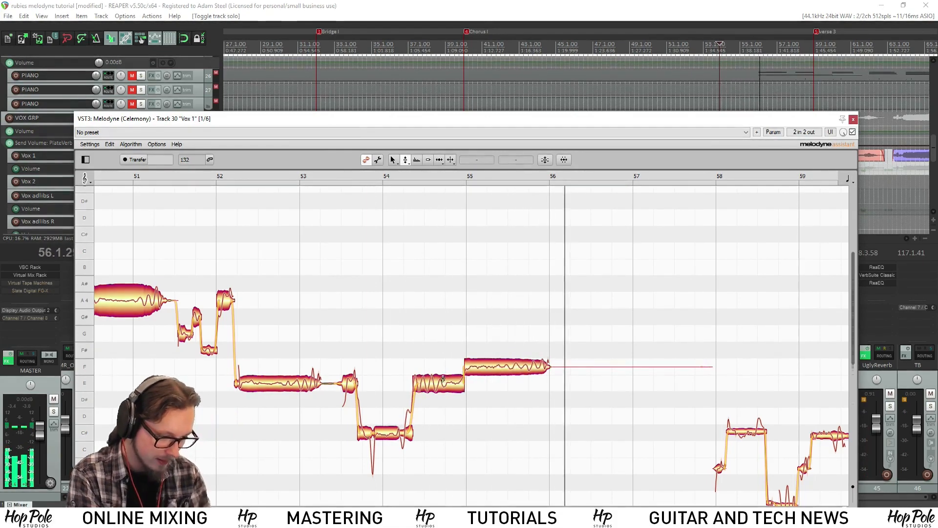
pyautogui.press('space')
# Set the pitch modulation to 8.0% on the F4 note after bar 55 and -5.0% on the E4 note before it
pyautogui.click(446, 385)
pyautogui.click(473, 371)
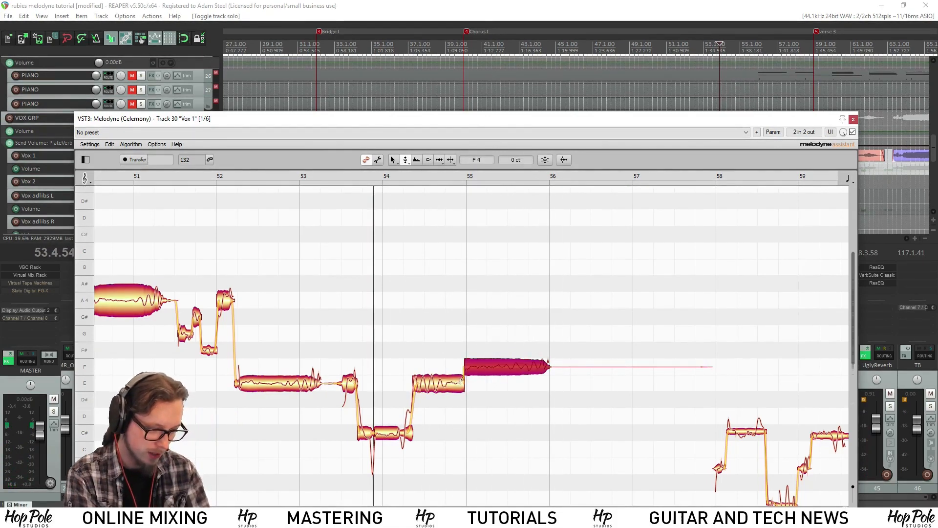
pyautogui.click(461, 382)
pyautogui.click(482, 364)
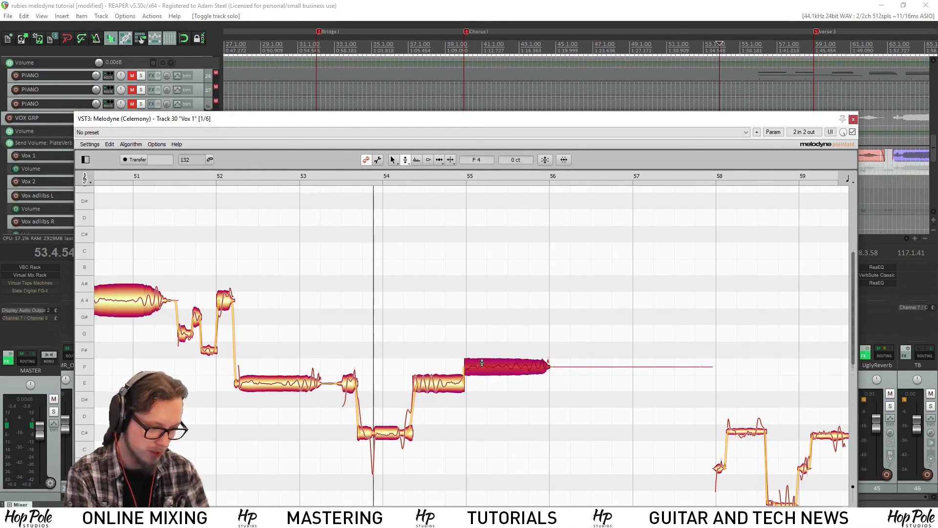
pyautogui.rightClick(477, 364)
pyautogui.click(481, 364)
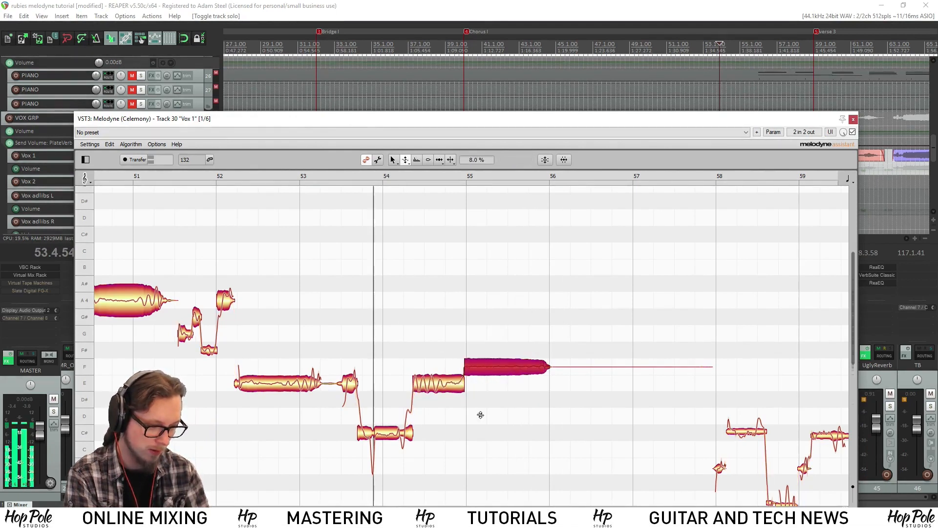
pyautogui.press('Left')
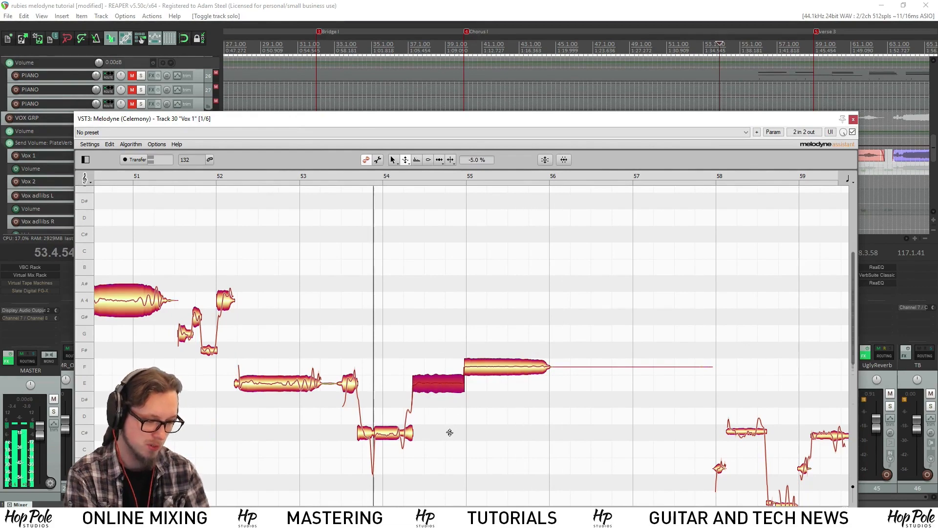
pyautogui.rightClick(462, 369)
pyautogui.click(457, 360)
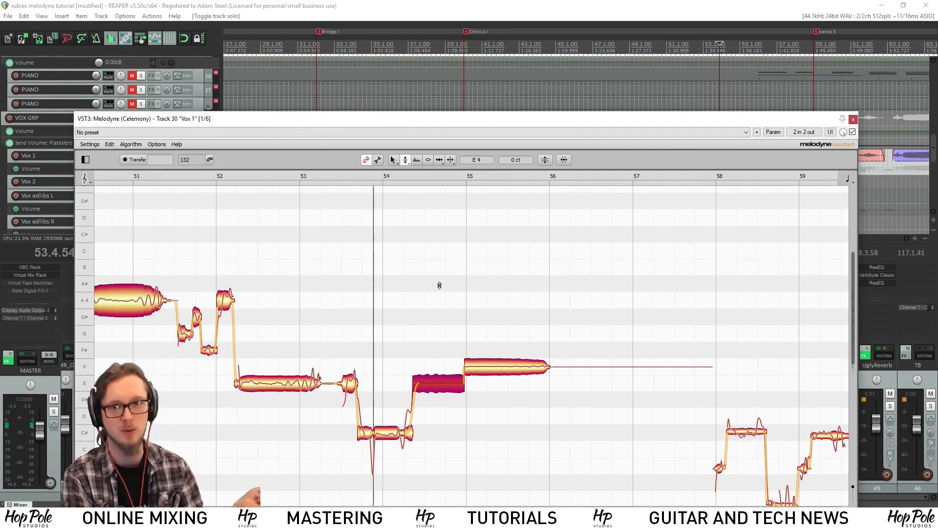
# Make the pitch transition from the E4 note into the F4 note progressively more gradual, playing the phrase between adjustments
pyautogui.press('space')
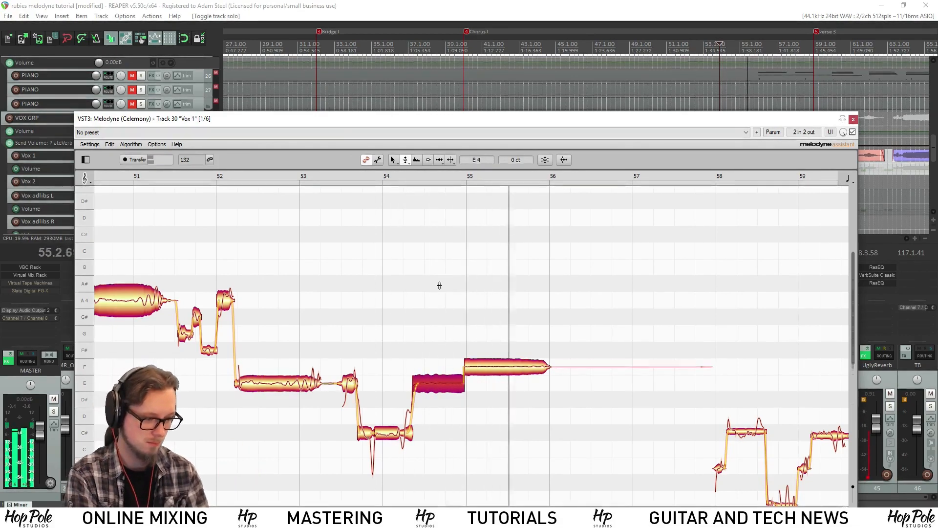
pyautogui.press('space')
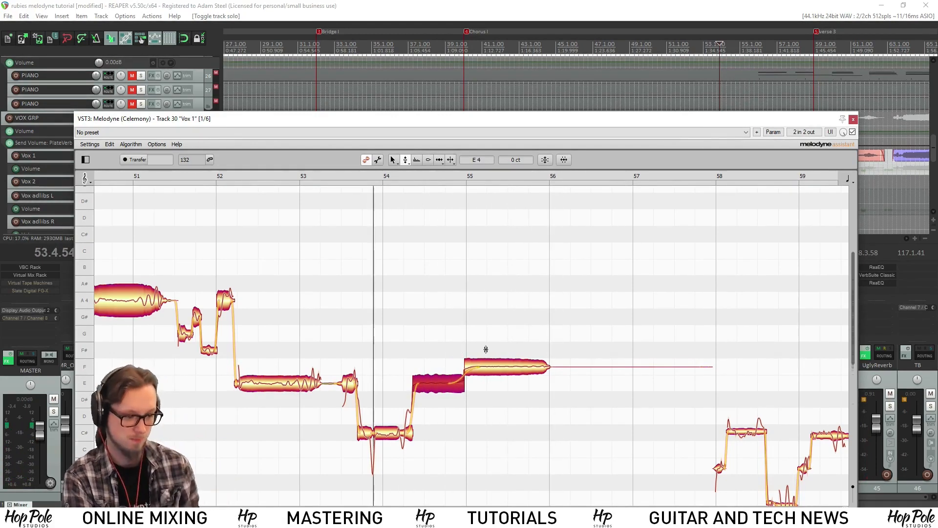
pyautogui.press('space')
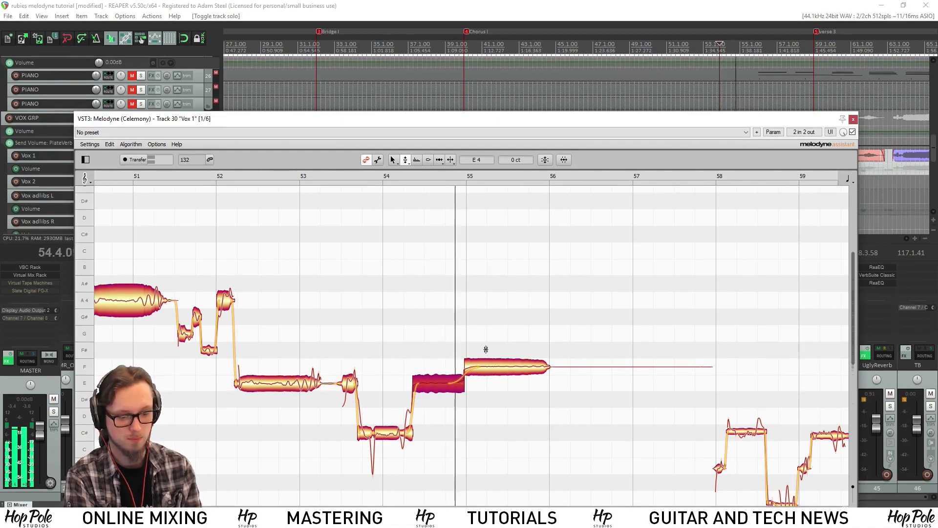
pyautogui.press('space')
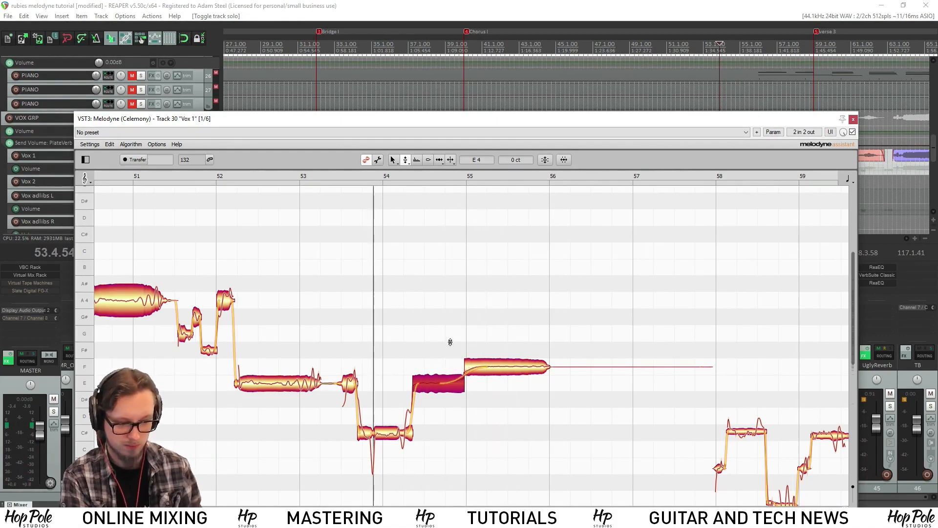
pyautogui.press('space')
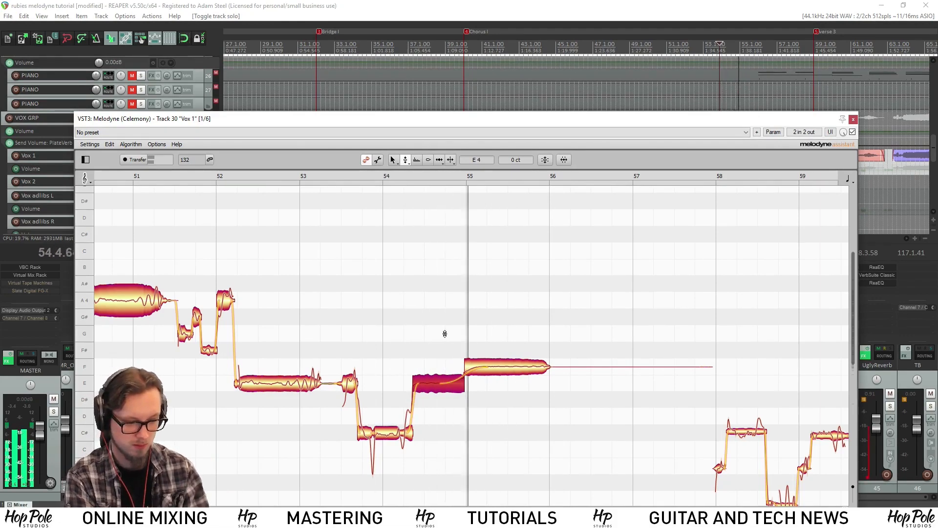
pyautogui.press('space')
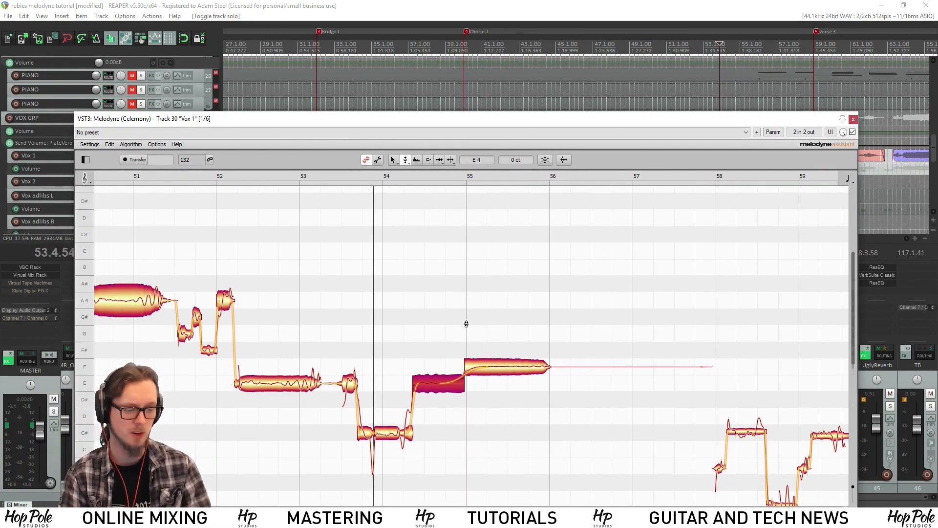
# Restore some pitch modulation on the E4 note, set the F4 note's modulation to 58.0%, and play the phrase
pyautogui.rightClick(435, 384)
pyautogui.click(434, 394)
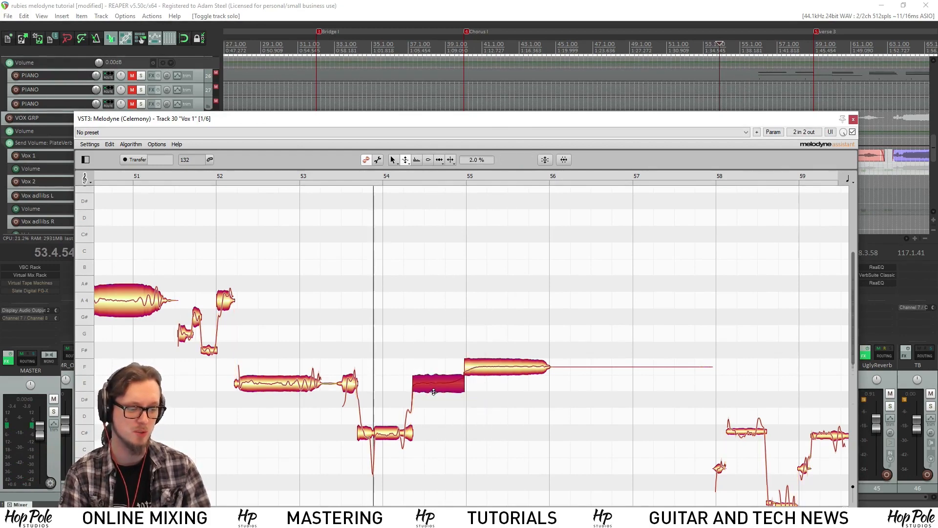
pyautogui.moveTo(432, 378); pyautogui.dragTo(496, 357)
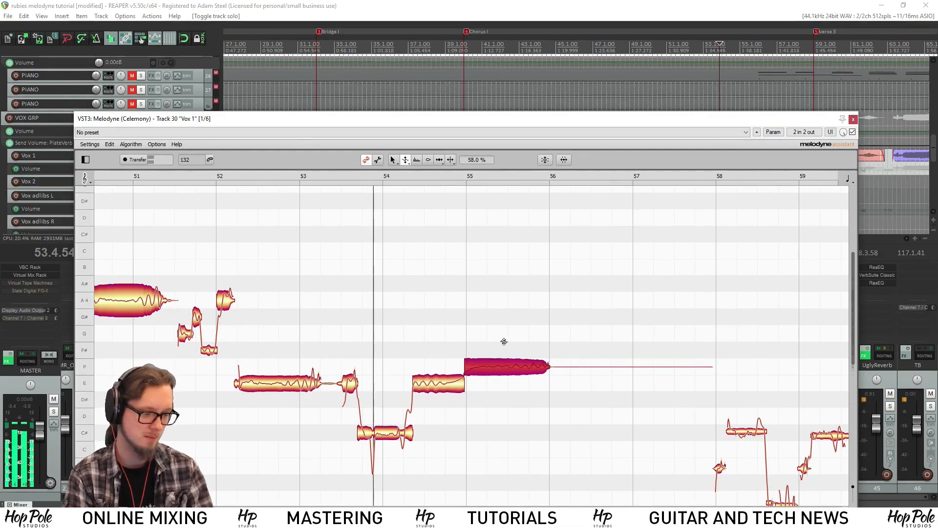
pyautogui.press('space')
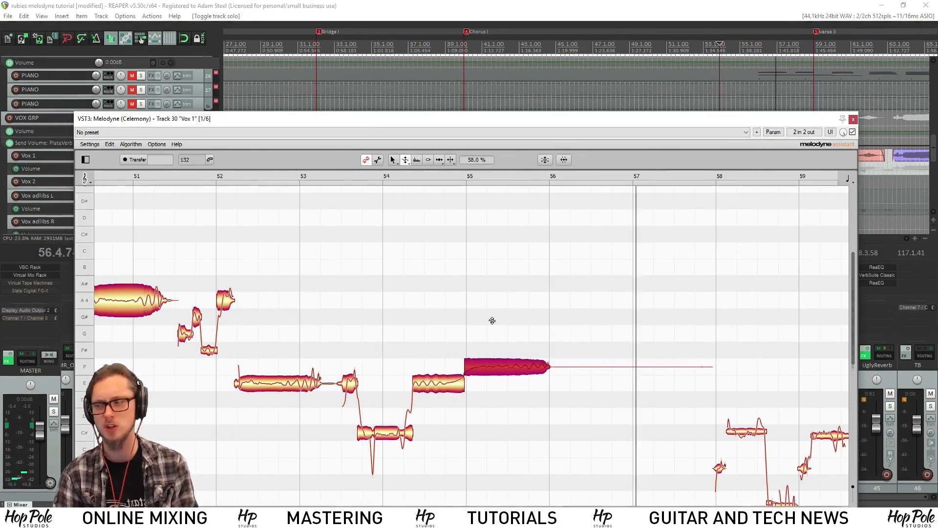
pyautogui.press('space')
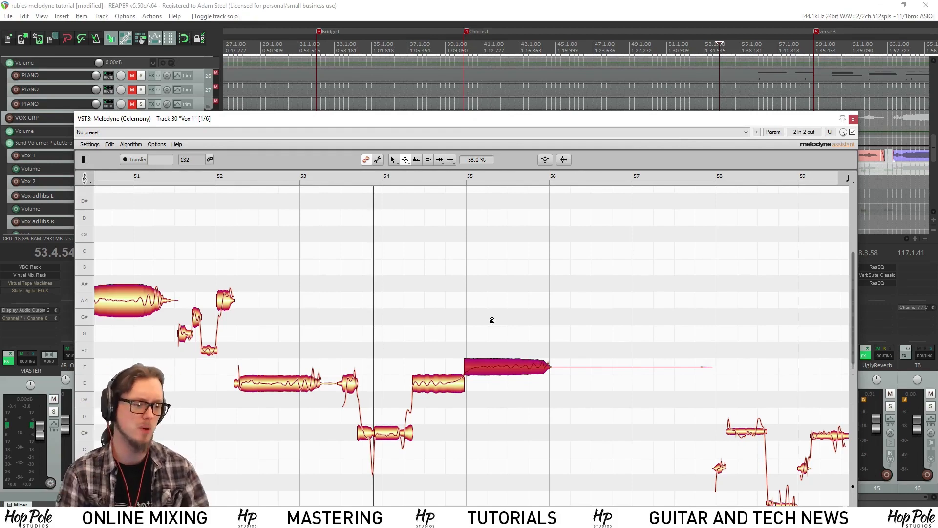
# Go back to the vocal section from bar 39 and play it from early in that bar
pyautogui.moveTo(471, 118); pyautogui.dragTo(489, 50)
pyautogui.moveTo(430, 441); pyautogui.dragTo(311, 430)
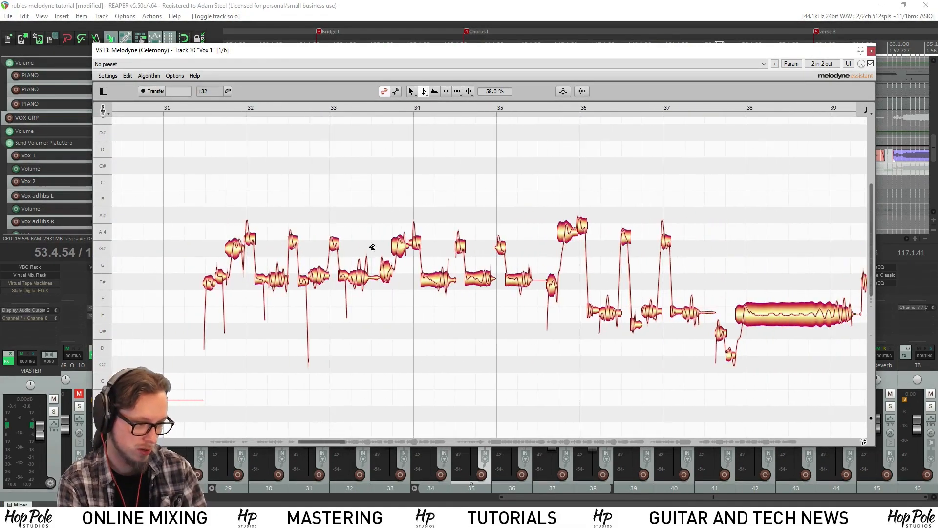
pyautogui.moveTo(402, 51); pyautogui.dragTo(368, 85)
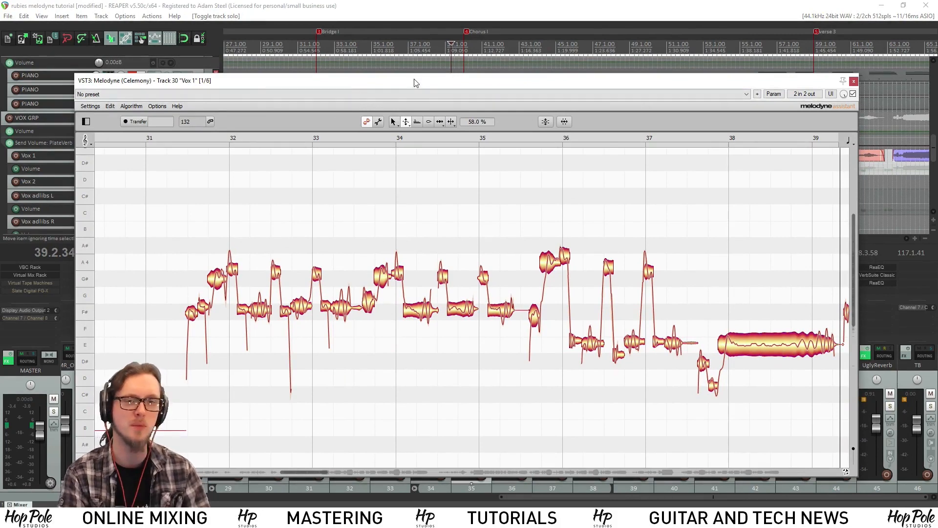
pyautogui.moveTo(414, 81); pyautogui.dragTo(420, 78)
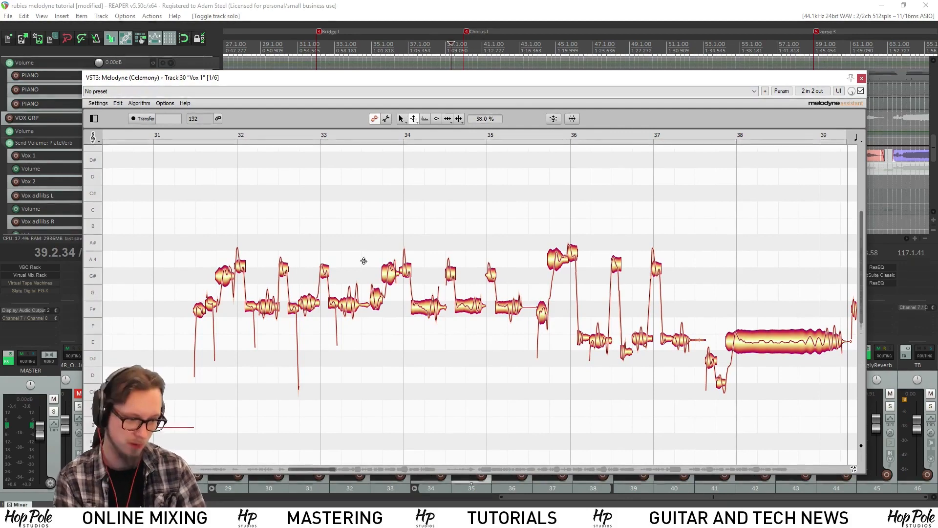
pyautogui.press('space')
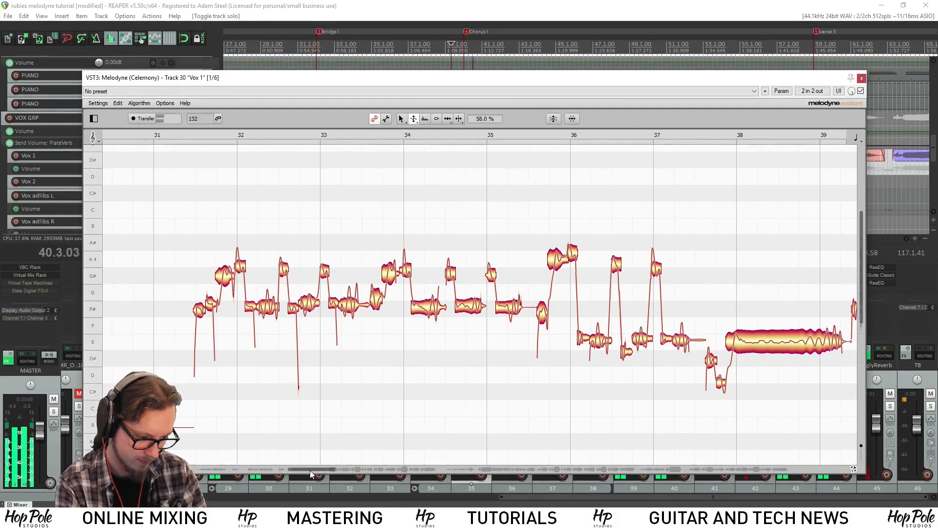
pyautogui.moveTo(309, 470); pyautogui.dragTo(355, 472)
pyautogui.press('space')
pyautogui.press('space')
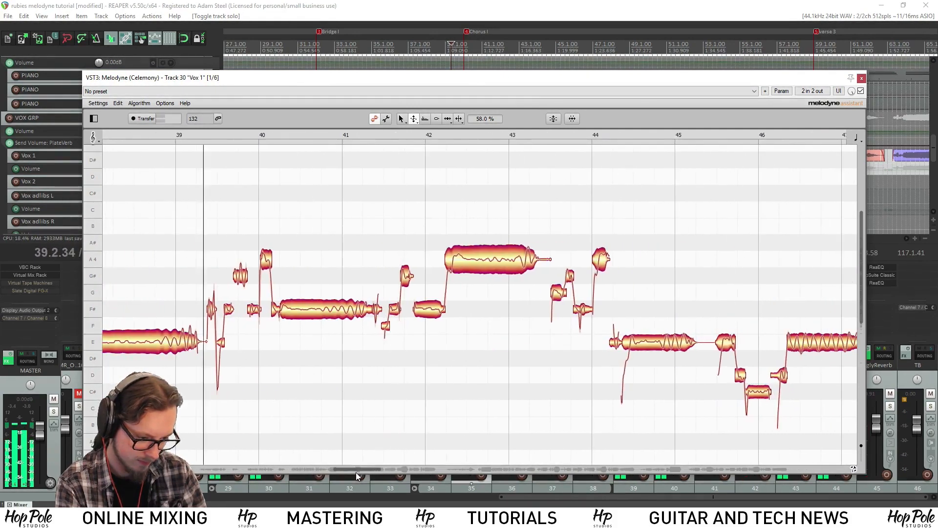
# Pitch the short F4 note midway through bar 41 to E4 and play the following phrase from late in bar 41
pyautogui.rightClick(296, 263)
pyautogui.click(298, 252)
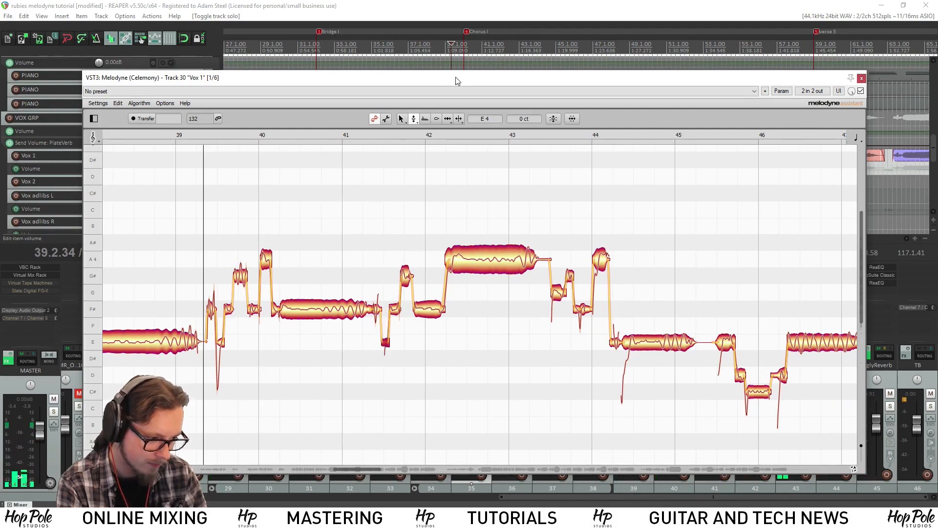
pyautogui.moveTo(455, 81); pyautogui.dragTo(439, 126)
pyautogui.click(481, 88)
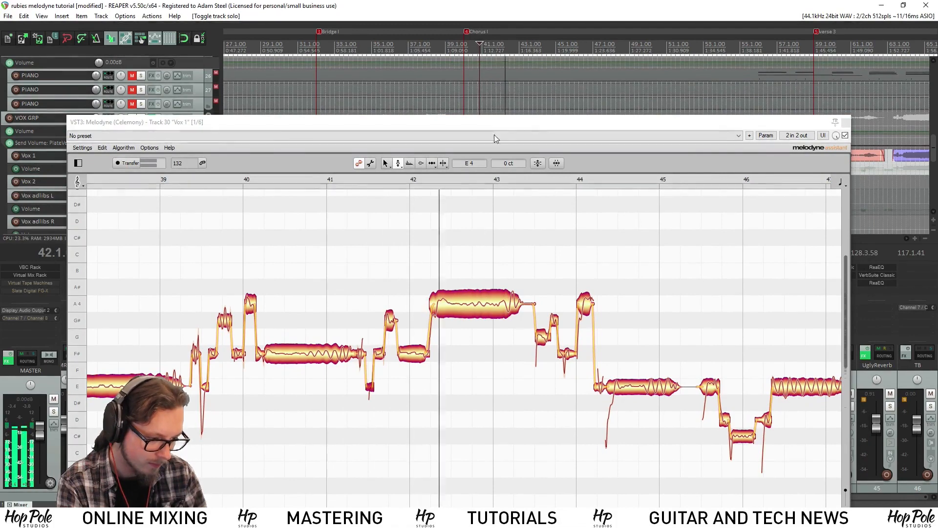
pyautogui.click(500, 100)
pyautogui.press('space')
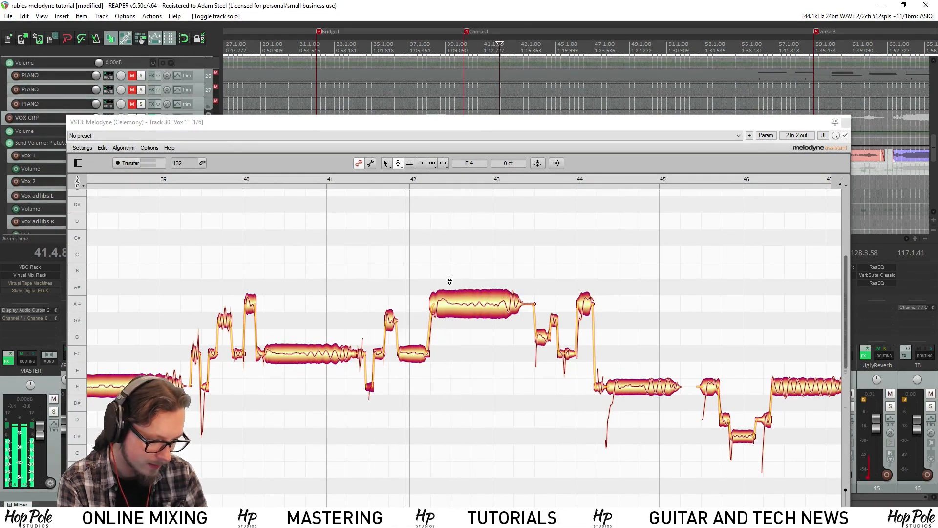
# Separate the long A4 note near its start in bar 42 and pitch its short first part to G#4 with a +5 ct offset
pyautogui.rightClick(450, 280)
pyautogui.click(496, 280)
pyautogui.doubleClick(437, 302)
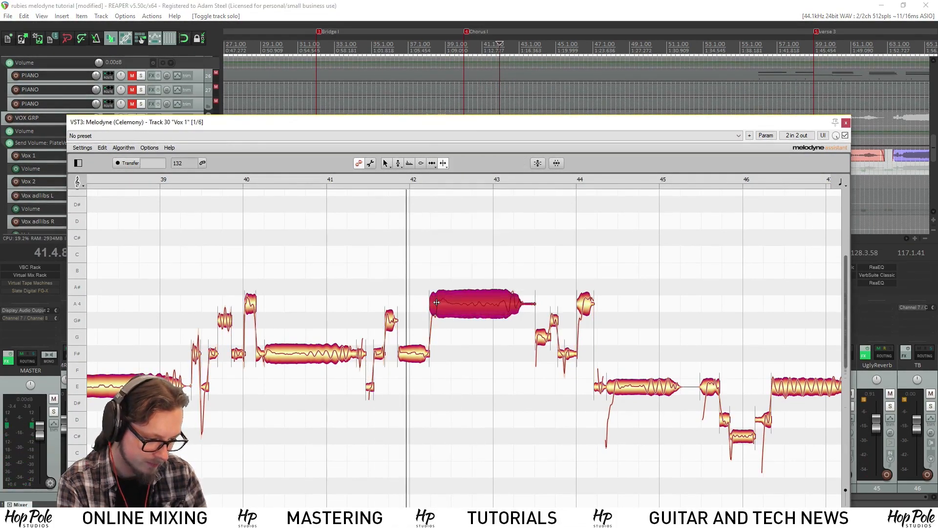
pyautogui.rightClick(436, 302)
pyautogui.click(391, 303)
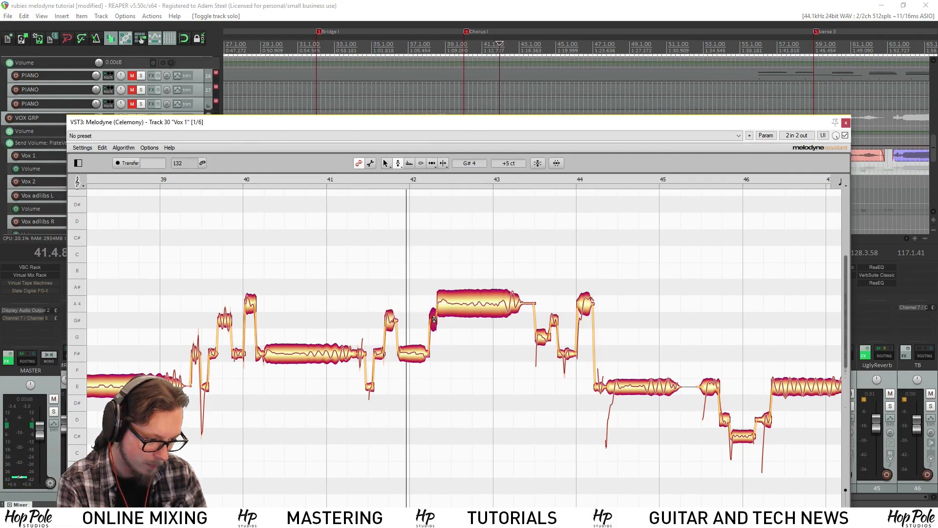
# Set the pitch modulation of the long A4 note after bar 42 to 60%, returning to the Pitch tool
pyautogui.click(457, 306)
pyautogui.rightClick(457, 307)
pyautogui.click(460, 308)
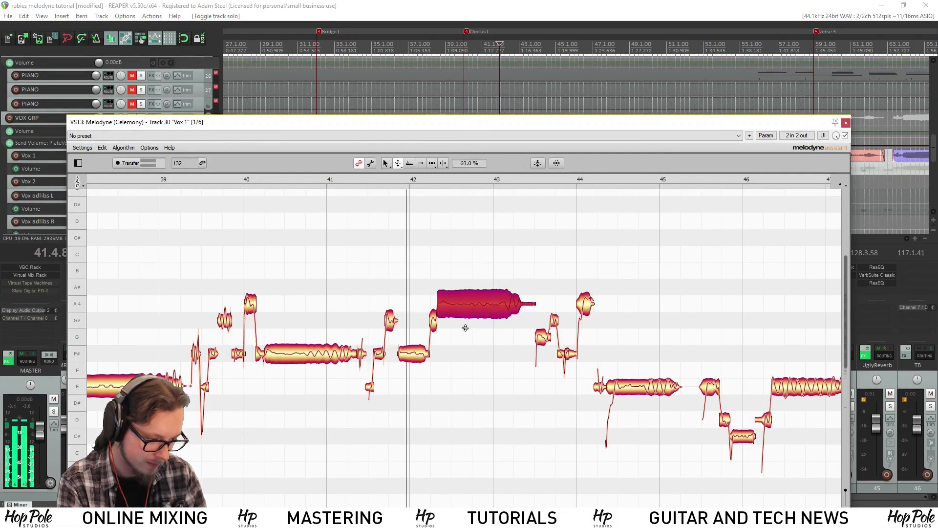
pyautogui.rightClick(460, 291)
pyautogui.click(460, 291)
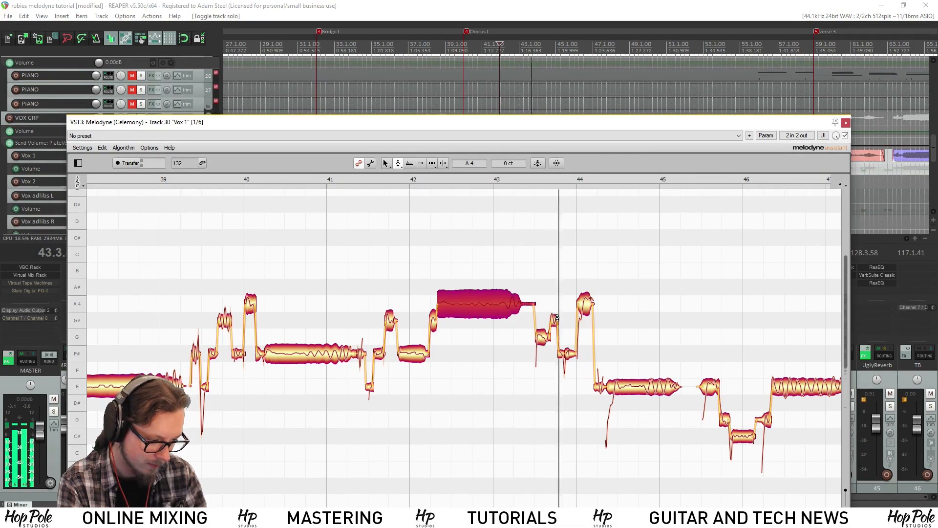
# Lower the short G note midway between bars 43 and 44 to F#4
pyautogui.rightClick(547, 334)
pyautogui.click(546, 334)
pyautogui.moveTo(543, 336); pyautogui.dragTo(543, 351)
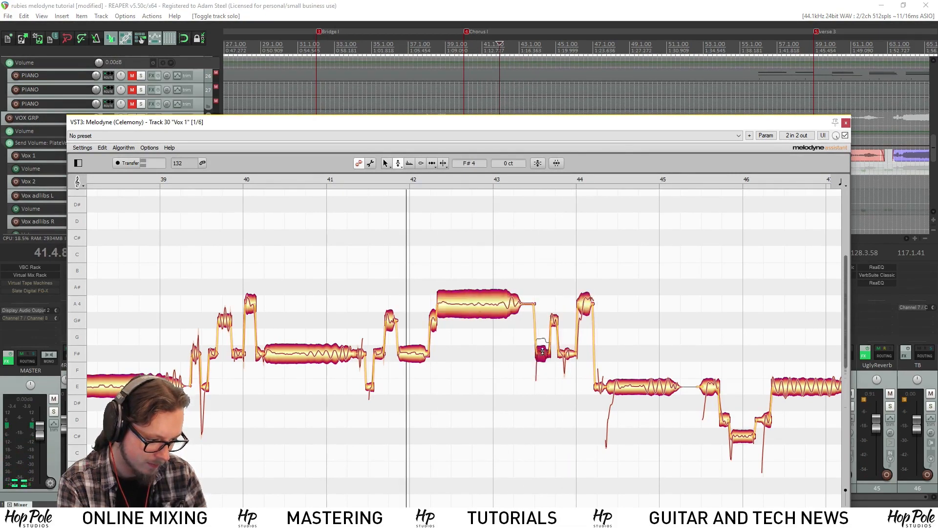
# Split the A4 note at bar 44 near its start and snap its two parts to G#4 and A4
pyautogui.rightClick(577, 309)
pyautogui.click(624, 309)
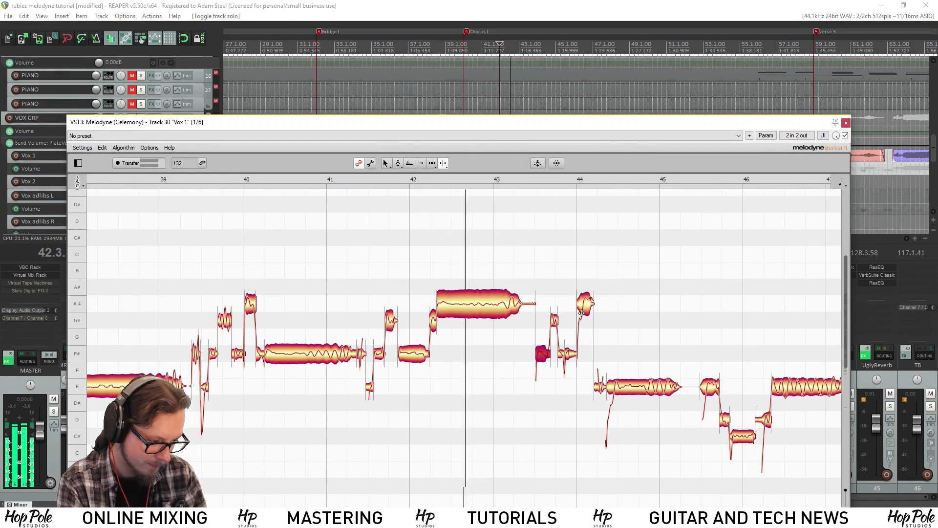
pyautogui.click(581, 309)
pyautogui.doubleClick(582, 309)
pyautogui.rightClick(581, 309)
pyautogui.click(535, 310)
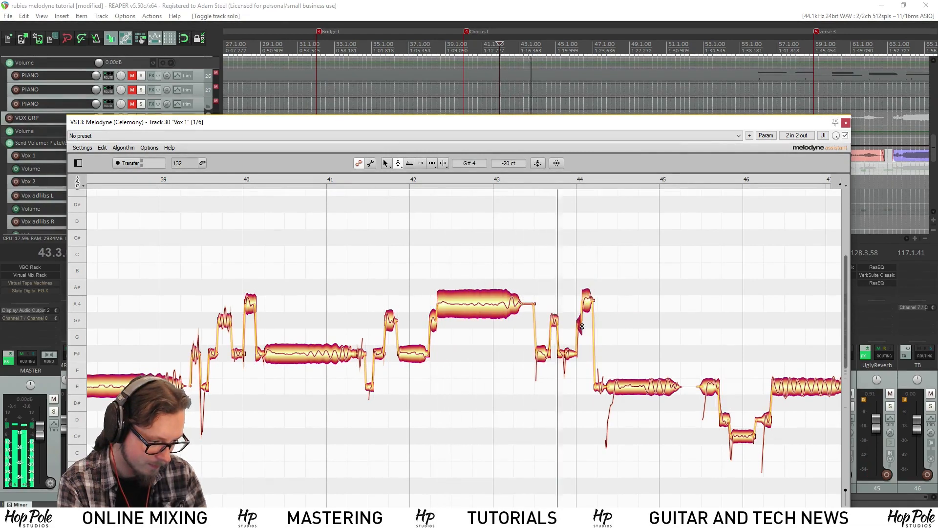
pyautogui.doubleClick(580, 324)
pyautogui.doubleClick(586, 302)
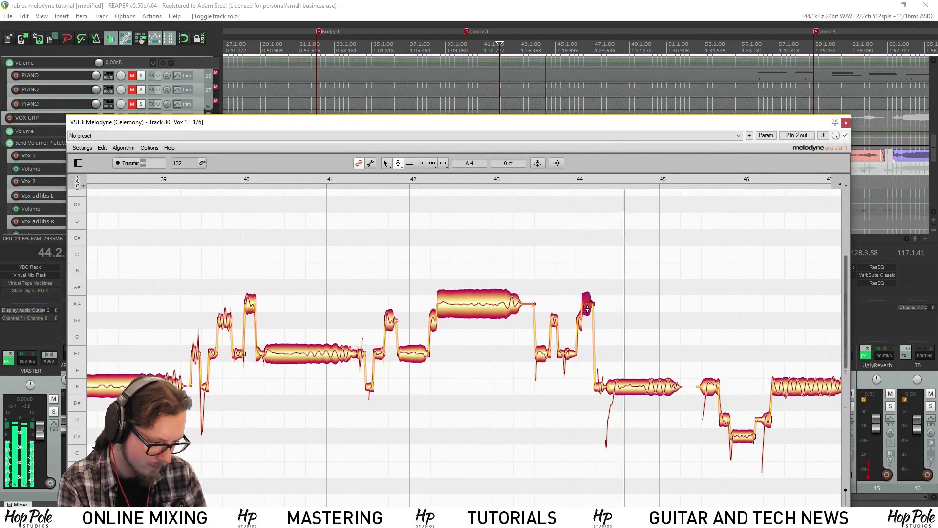
# Stop playback, separate the scooped start of the long E4 note after bar 44, and snap that start to D4
pyautogui.press('space')
pyautogui.rightClick(617, 390)
pyautogui.click(652, 389)
pyautogui.doubleClick(614, 386)
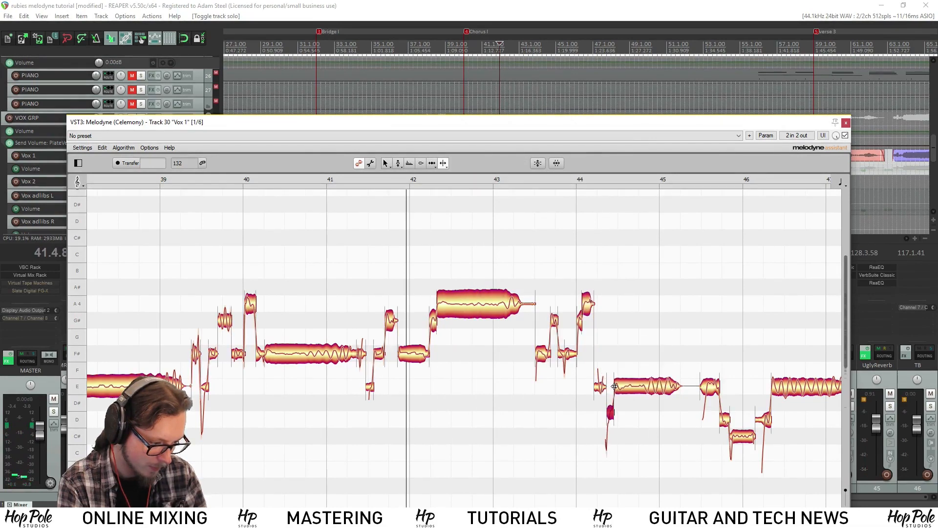
pyautogui.rightClick(584, 395)
pyautogui.click(566, 395)
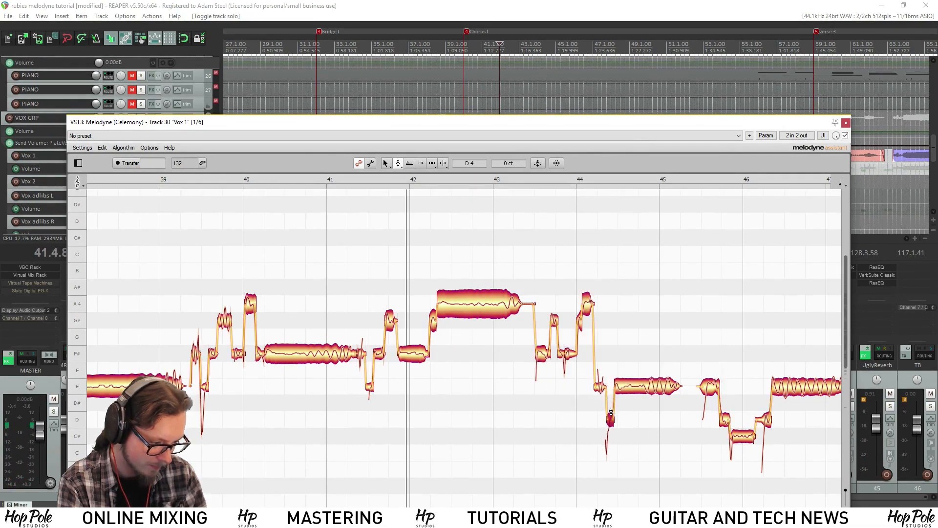
# Set the pitch modulation of the long E4 note after bar 44 to 55% and the one after bar 46 to 48%
pyautogui.rightClick(636, 387)
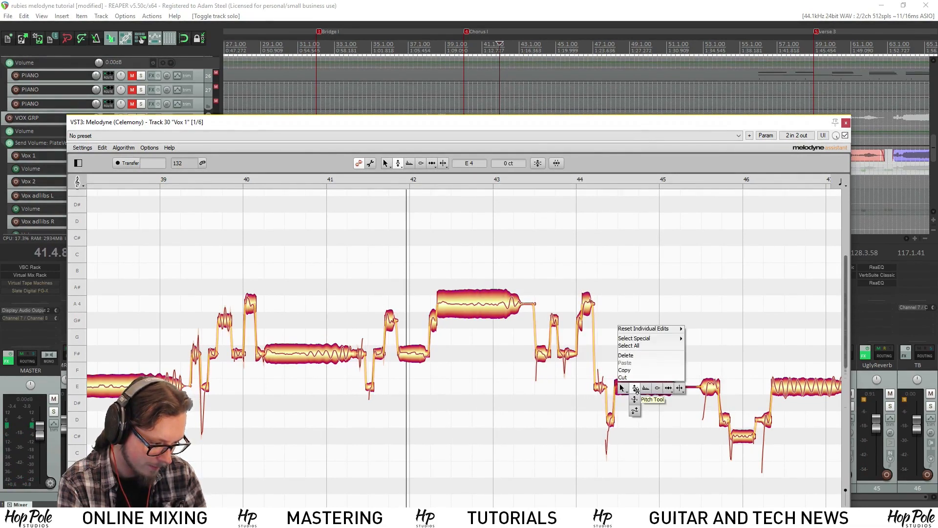
pyautogui.click(636, 395)
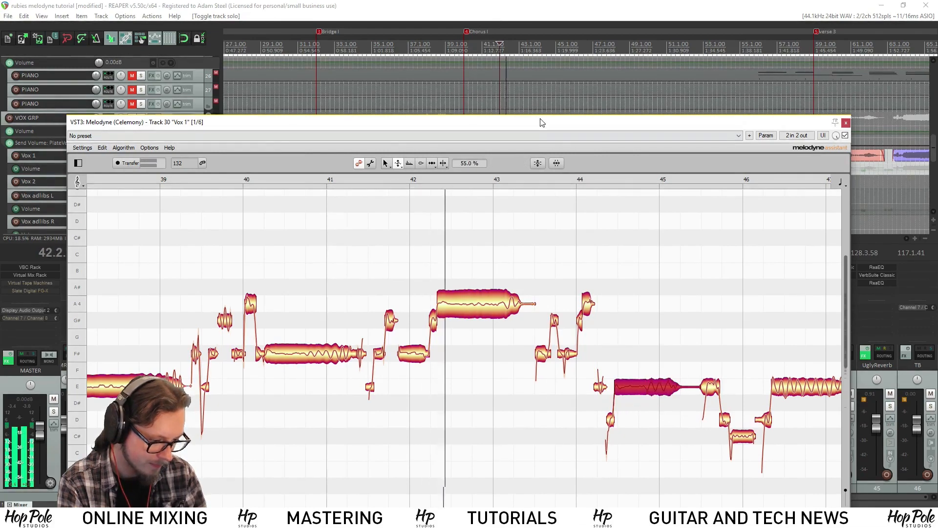
pyautogui.moveTo(540, 120); pyautogui.dragTo(484, 81)
pyautogui.moveTo(286, 475); pyautogui.dragTo(306, 476)
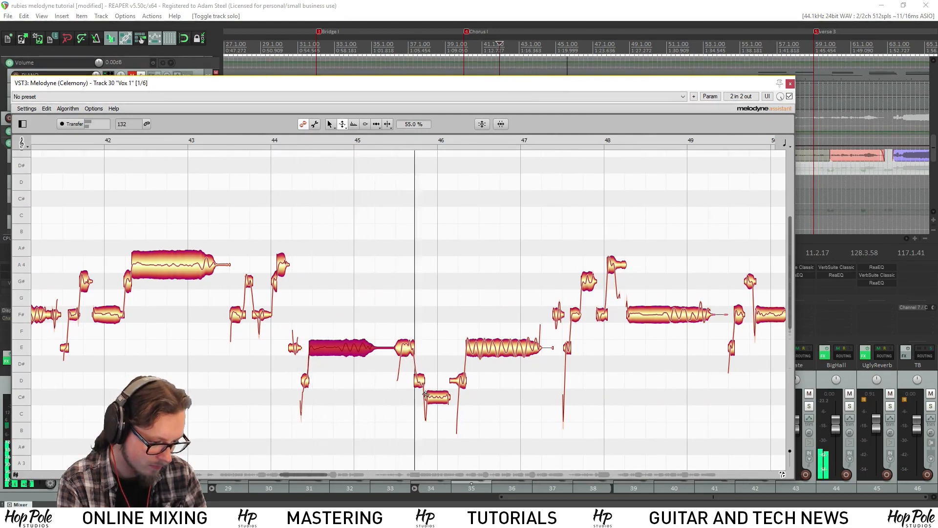
pyautogui.click(484, 350)
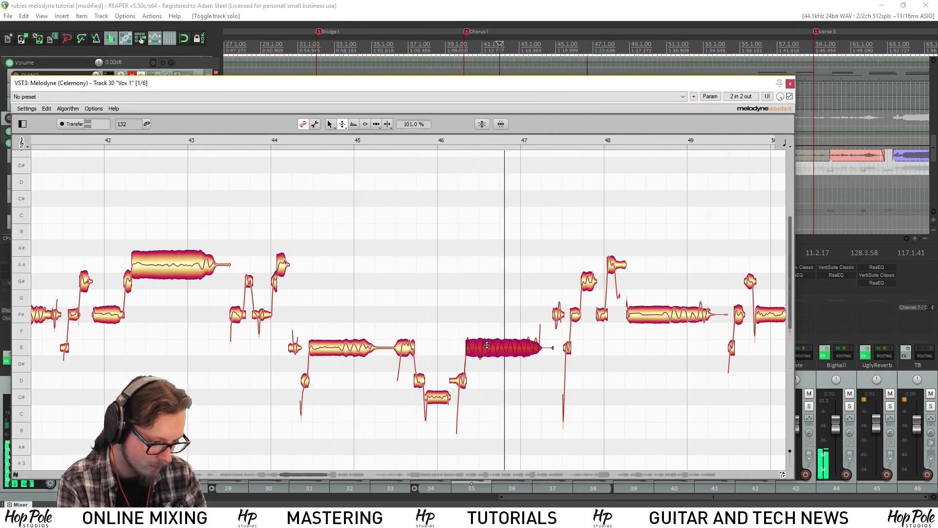
pyautogui.rightClick(484, 350)
pyautogui.press('Escape')
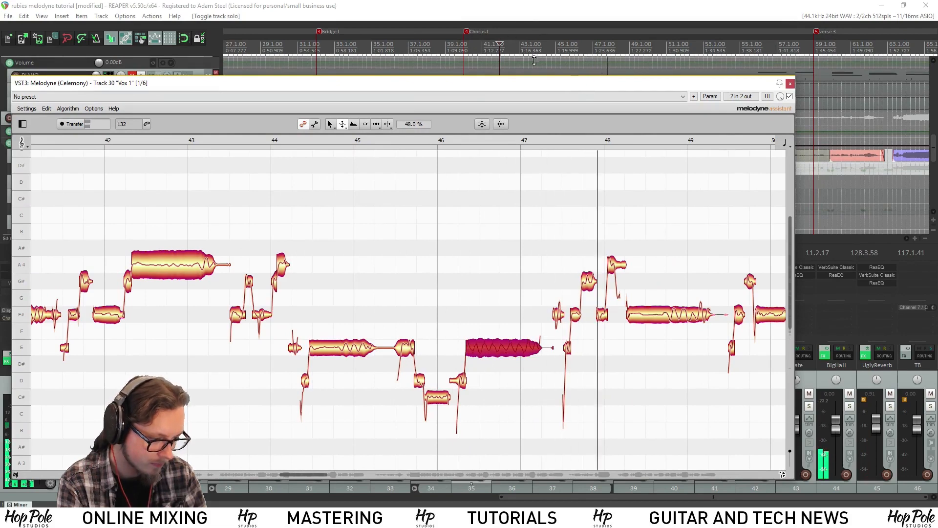
# Replay from around bar 45, split the tail off the A4 note at bar 48, and lower that tail to F#4
pyautogui.click(558, 52)
pyautogui.click(575, 53)
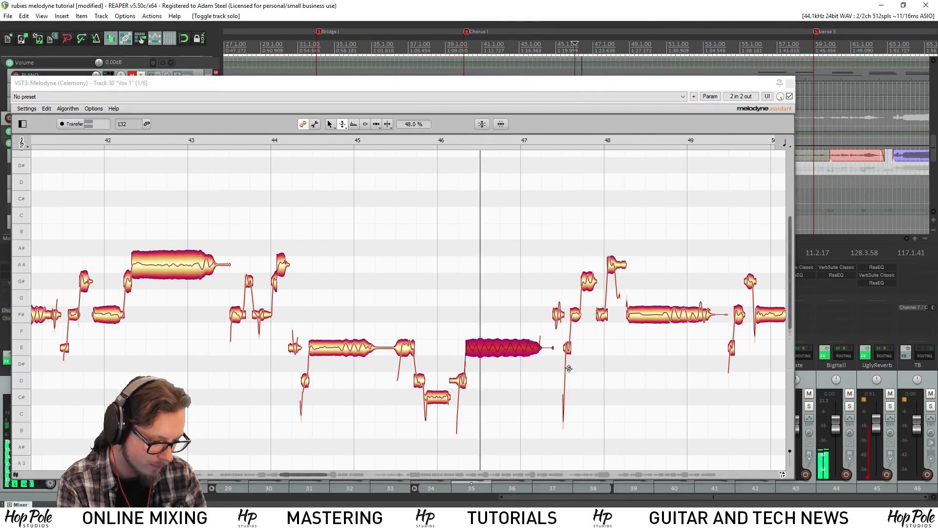
pyautogui.moveTo(307, 475); pyautogui.dragTo(326, 480)
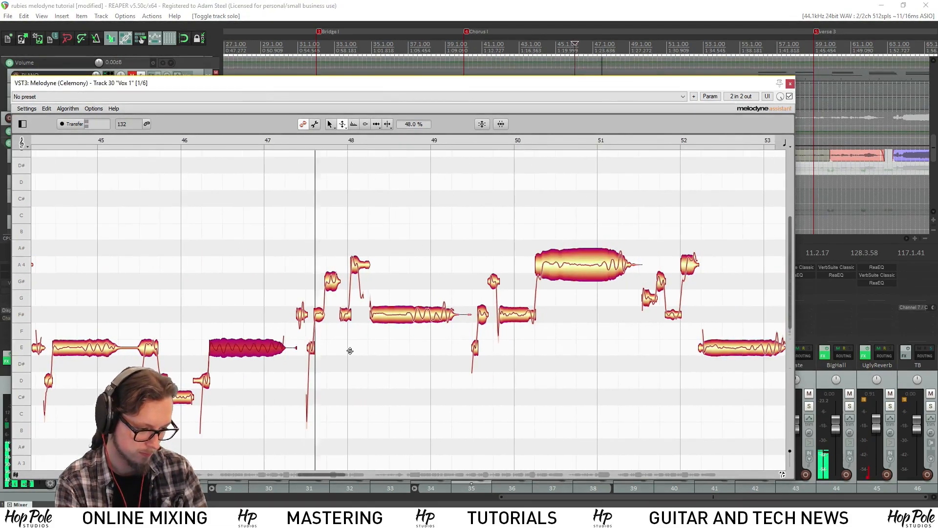
pyautogui.rightClick(365, 268)
pyautogui.click(397, 253)
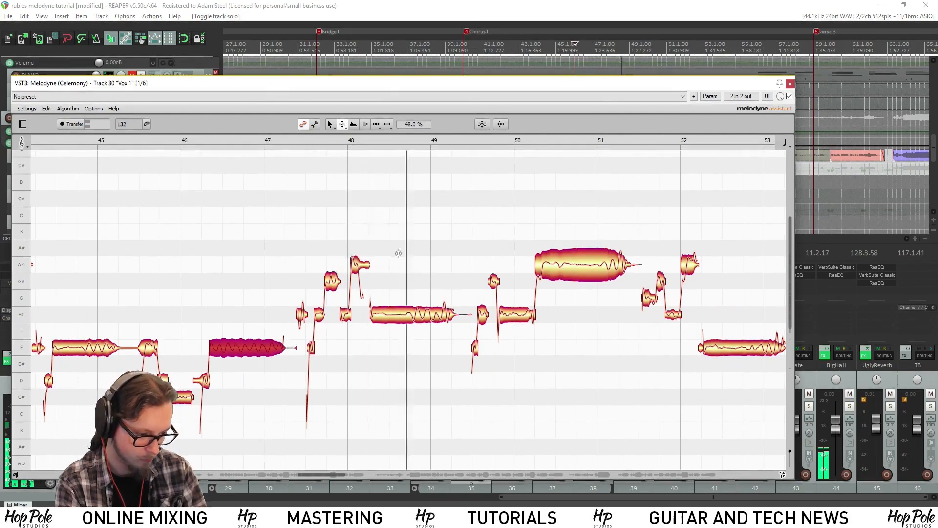
pyautogui.doubleClick(359, 265)
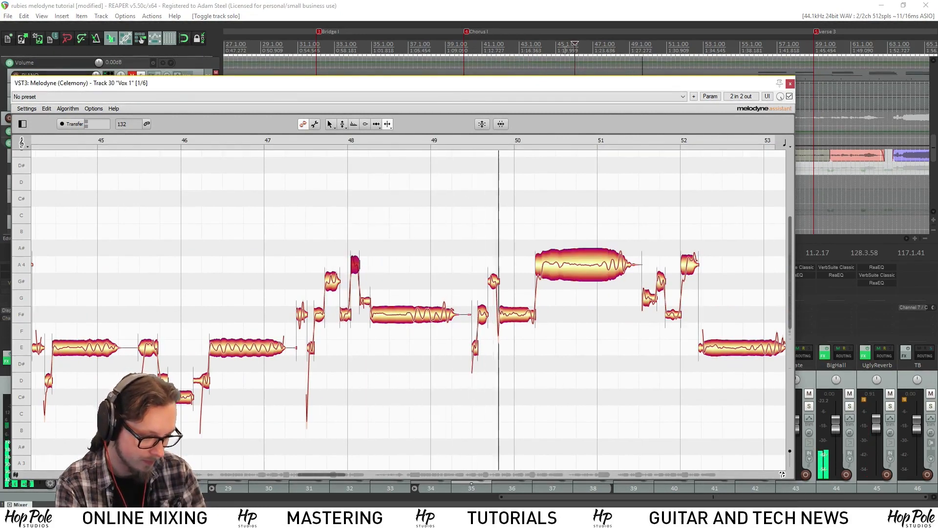
pyautogui.rightClick(414, 237)
pyautogui.click(416, 231)
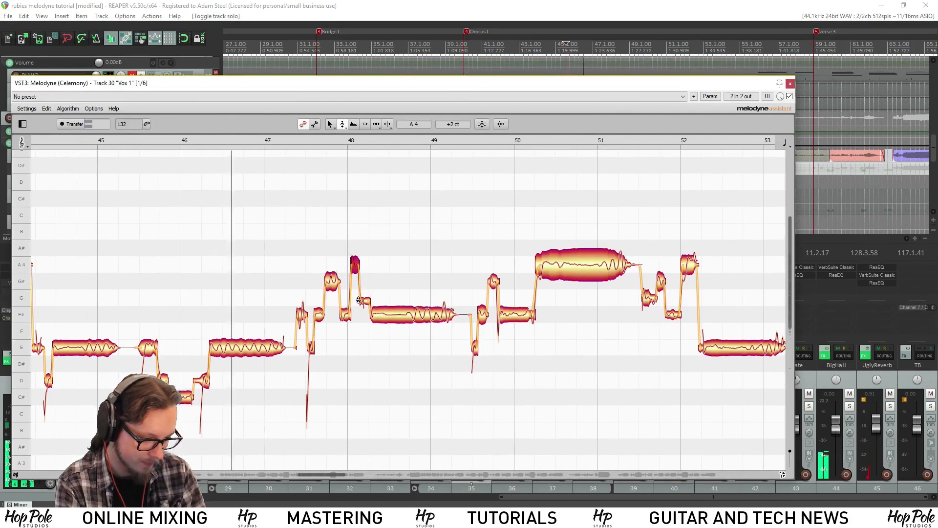
pyautogui.moveTo(367, 302); pyautogui.dragTo(368, 318)
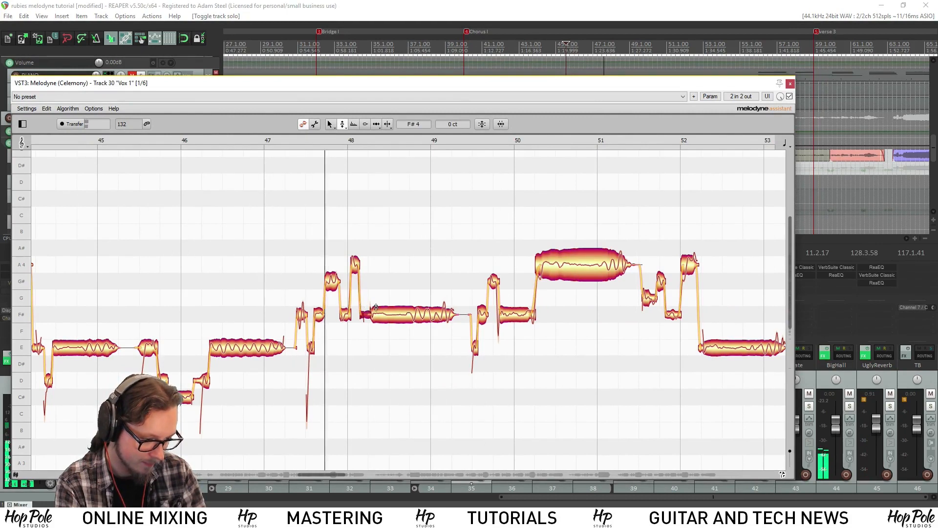
# Set the pitch modulation of the long F#4 note after bar 48 to 68%, returning to the Pitch tool
pyautogui.click(408, 314)
pyautogui.rightClick(411, 314)
pyautogui.click(407, 315)
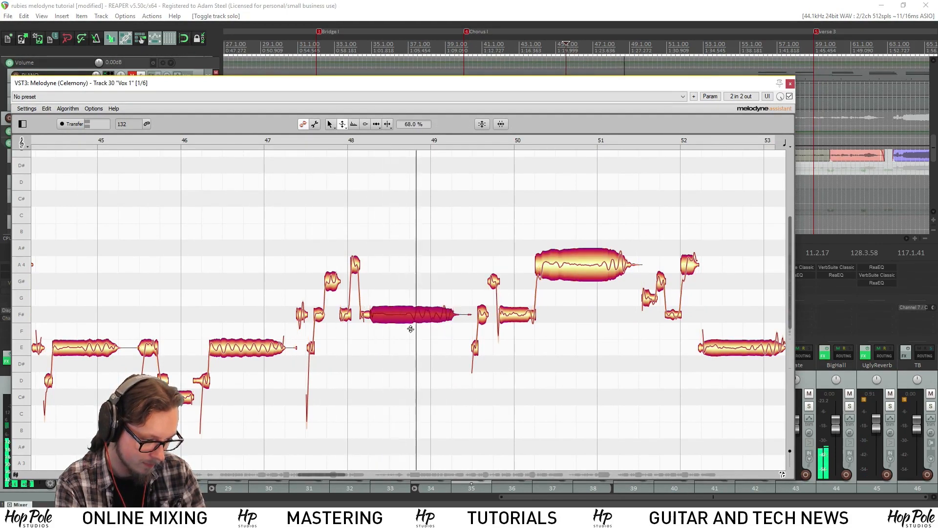
pyautogui.rightClick(473, 337)
pyautogui.click(476, 334)
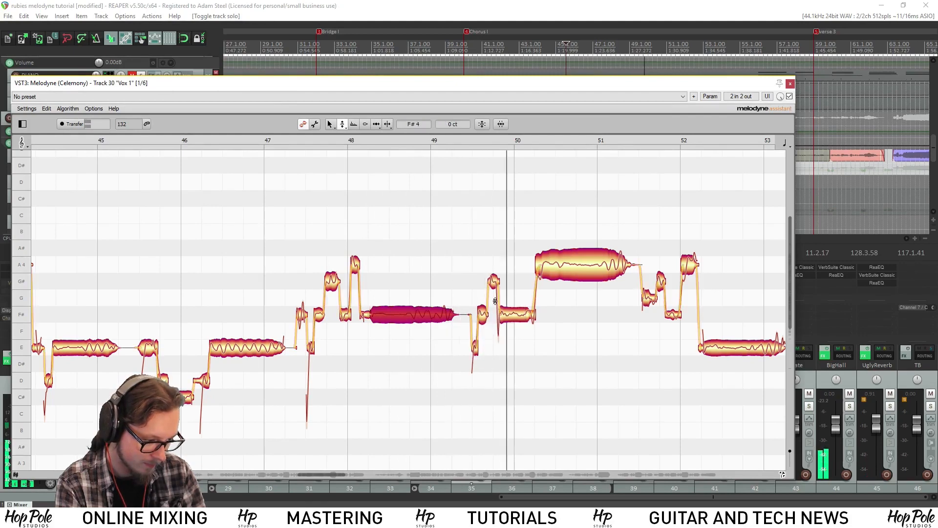
# Separate the start of the long A4 note after bar 50 as its own G#4 note
pyautogui.rightClick(548, 265)
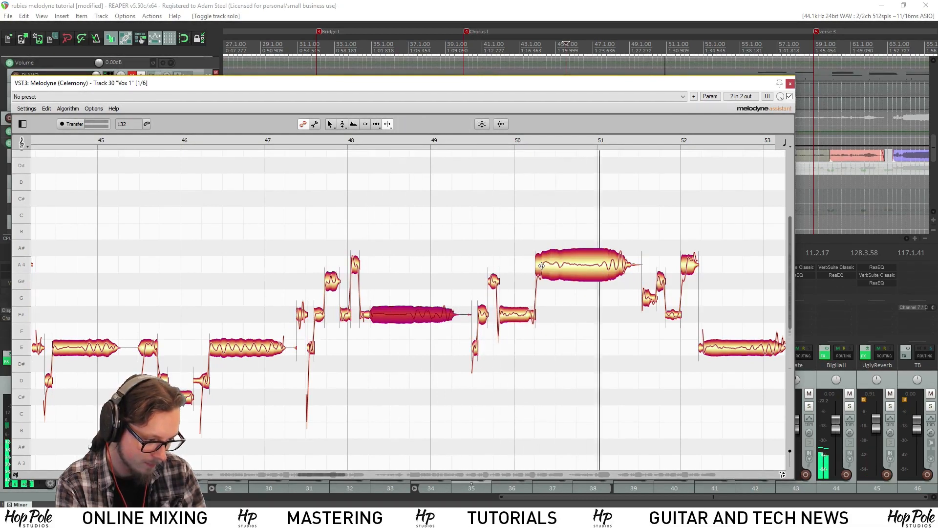
pyautogui.click(542, 265)
pyautogui.press('space')
pyautogui.rightClick(532, 264)
pyautogui.click(496, 264)
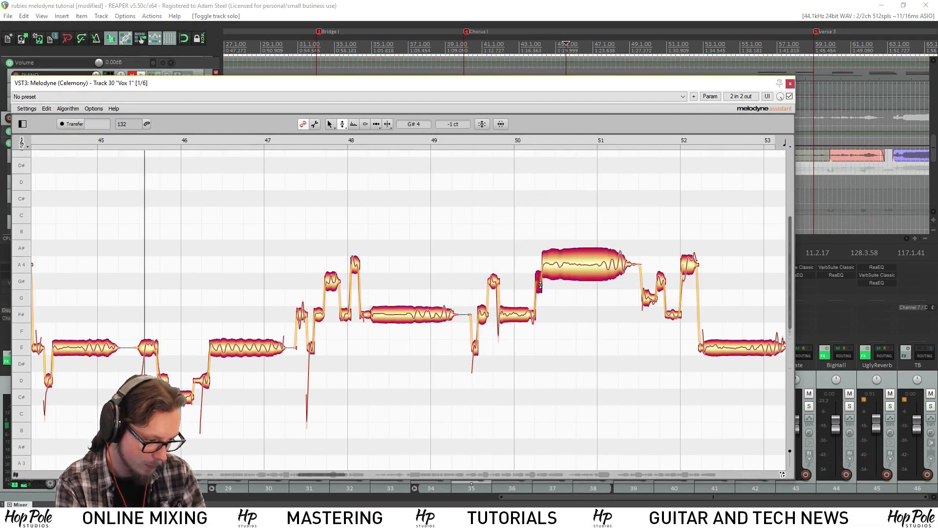
# Set the pitch modulation of the long A4 note after bar 50 to 67% and play it back
pyautogui.click(554, 275)
pyautogui.rightClick(559, 271)
pyautogui.click(562, 271)
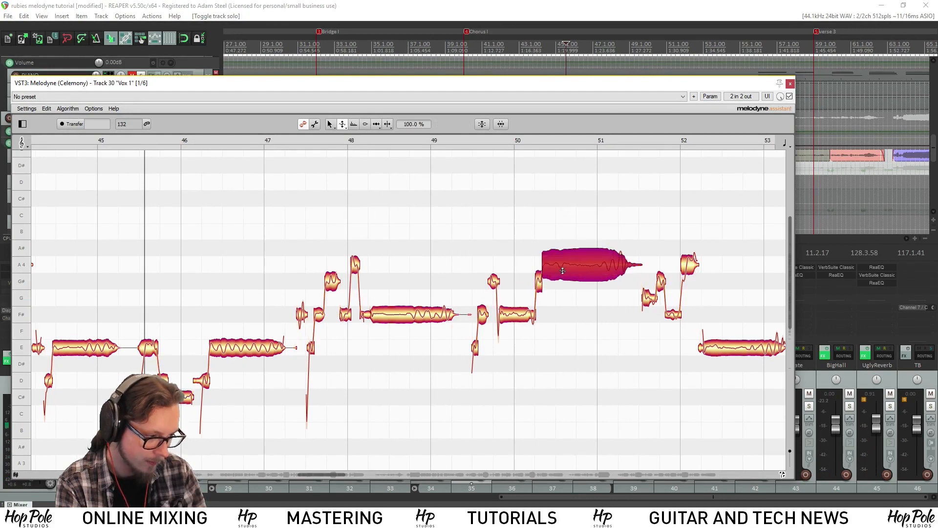
pyautogui.click(622, 46)
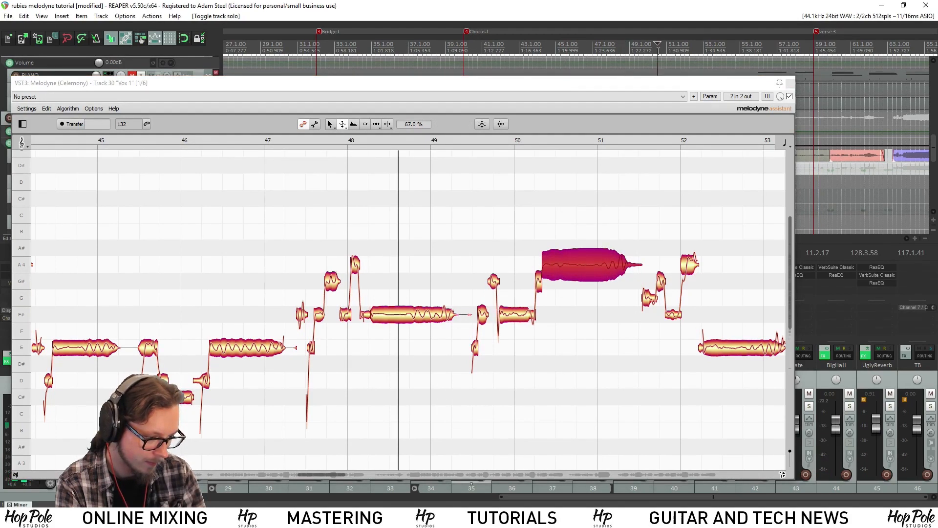
pyautogui.press('space')
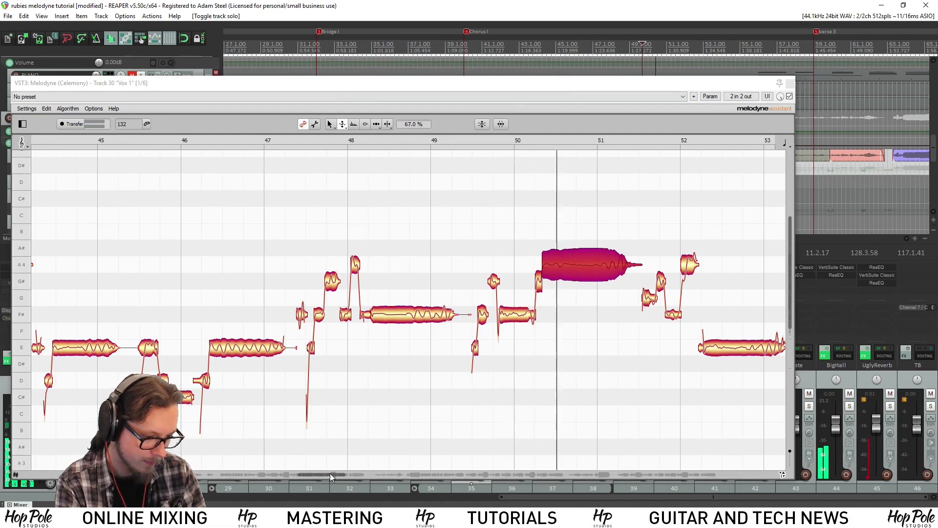
# Stop playback and lower the short G note midway between bars 51 and 52 to F#4
pyautogui.moveTo(330, 477); pyautogui.dragTo(354, 477)
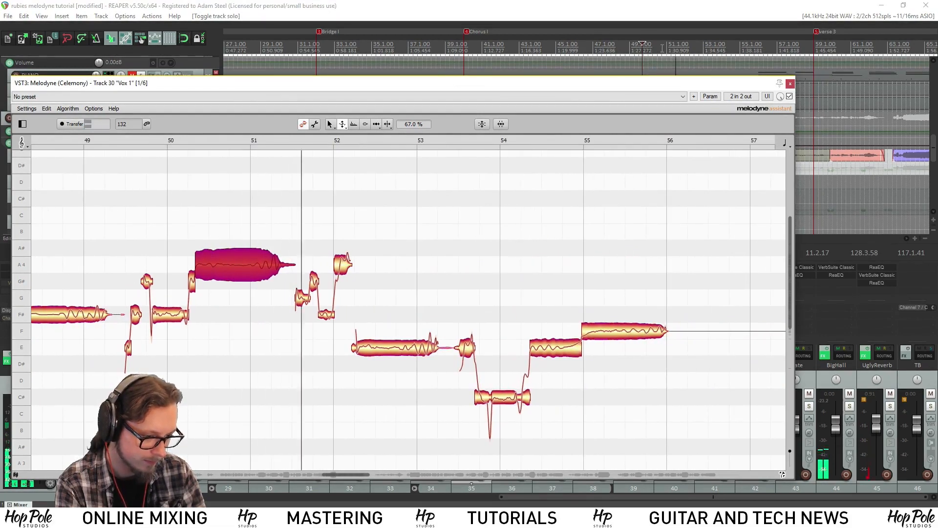
pyautogui.click(662, 49)
pyautogui.press('space')
pyautogui.rightClick(291, 228)
pyautogui.click(306, 299)
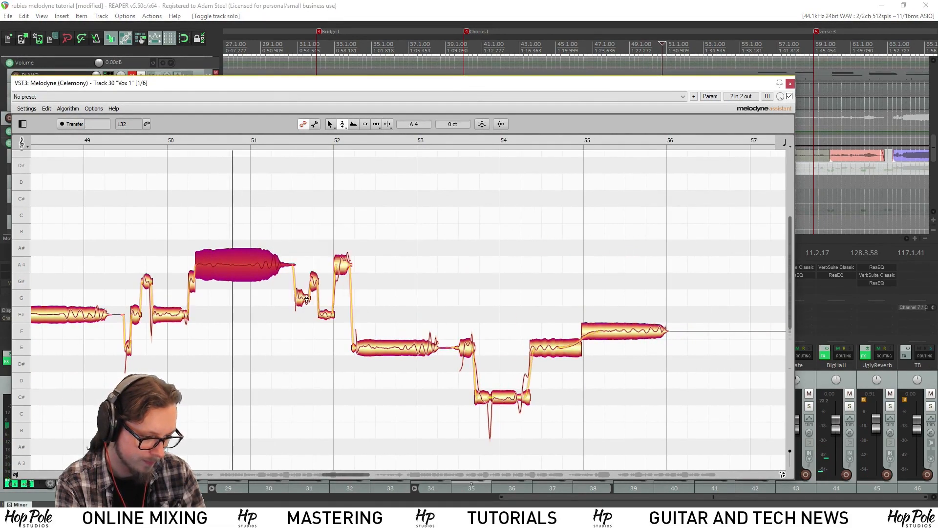
pyautogui.moveTo(306, 299); pyautogui.dragTo(303, 314)
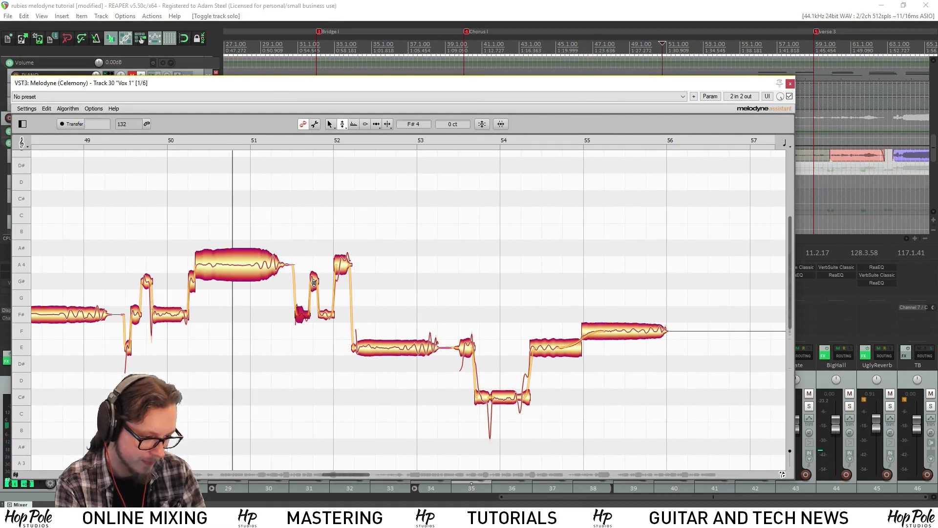
# Split the A4 note at bar 52 into G#4 and A4 parts, and set the following long E4 note's pitch modulation to 73%
pyautogui.rightClick(341, 271)
pyautogui.click(386, 271)
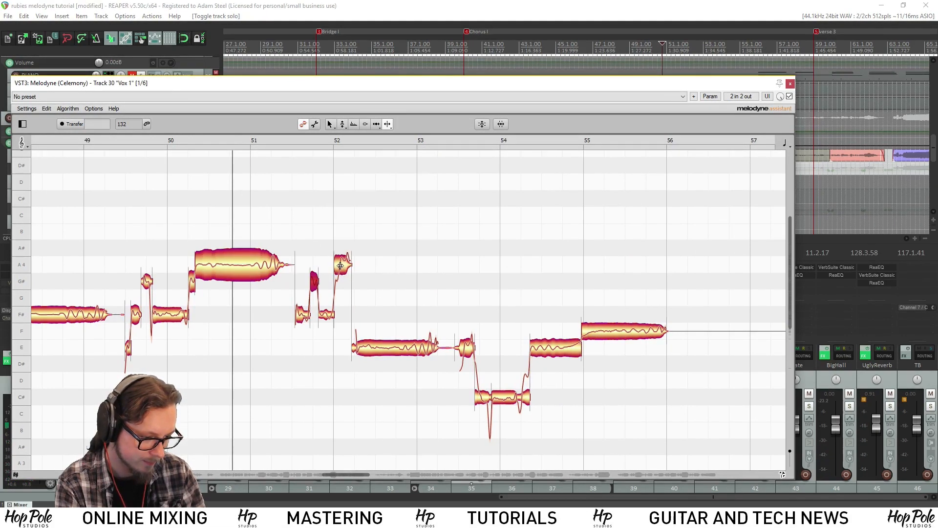
pyautogui.rightClick(339, 266)
pyautogui.click(297, 267)
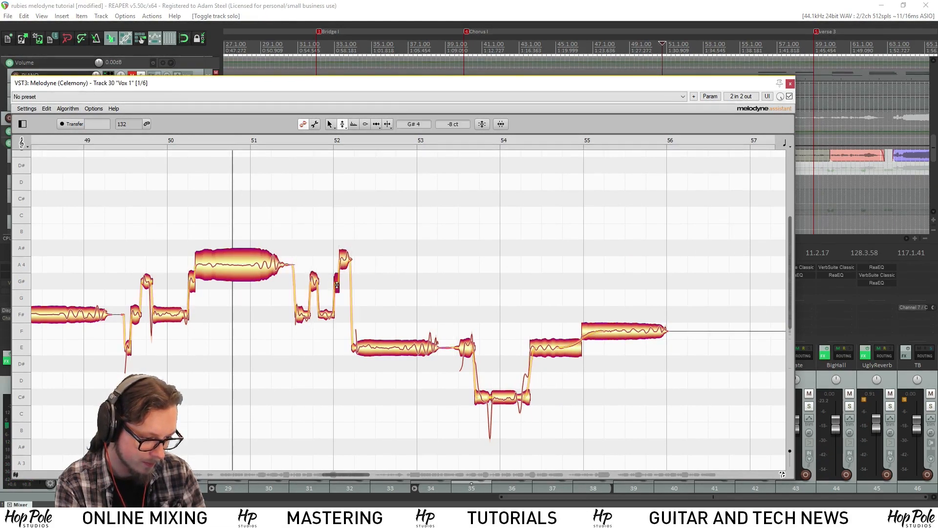
pyautogui.press('space')
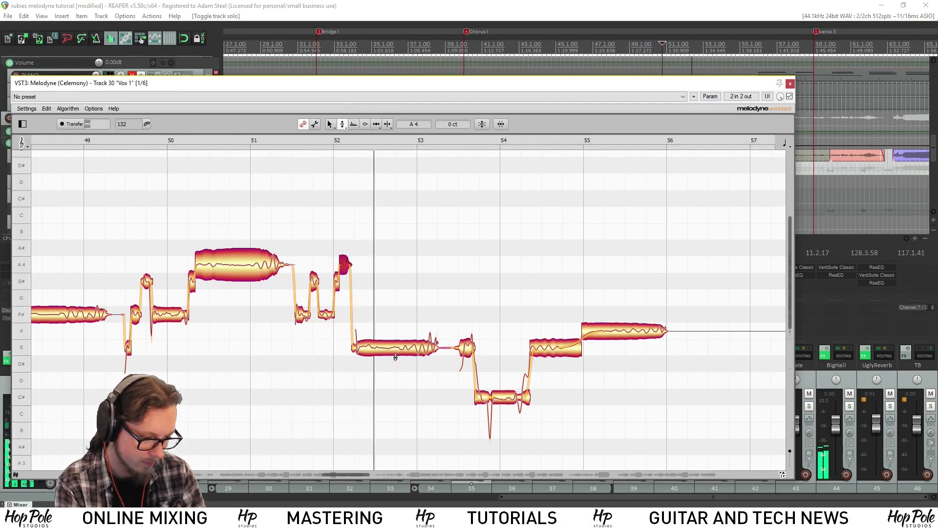
pyautogui.click(414, 353)
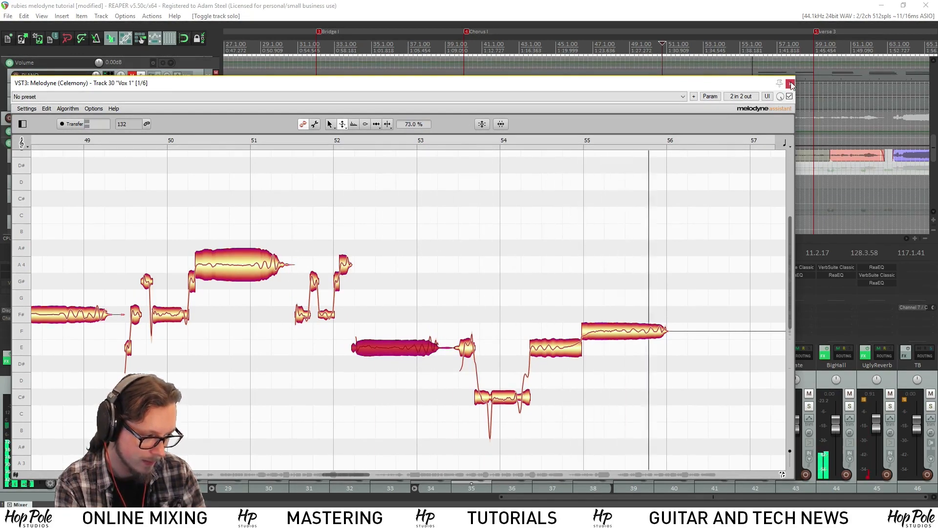
# Move the Melodyne window out of the way, stop playback, and mute the BVox 1 track with Vox 1 unsoloed
pyautogui.moveTo(695, 84); pyautogui.dragTo(738, 481)
pyautogui.press('space')
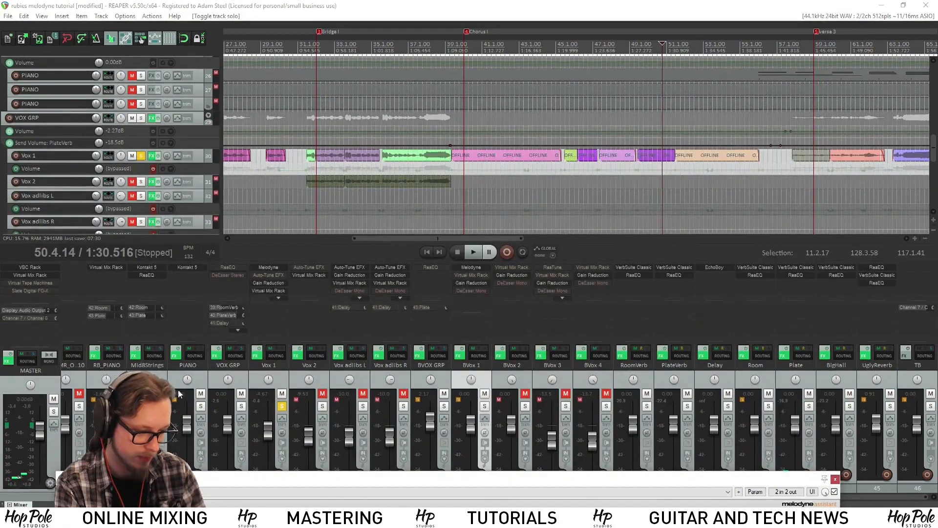
pyautogui.click(487, 394)
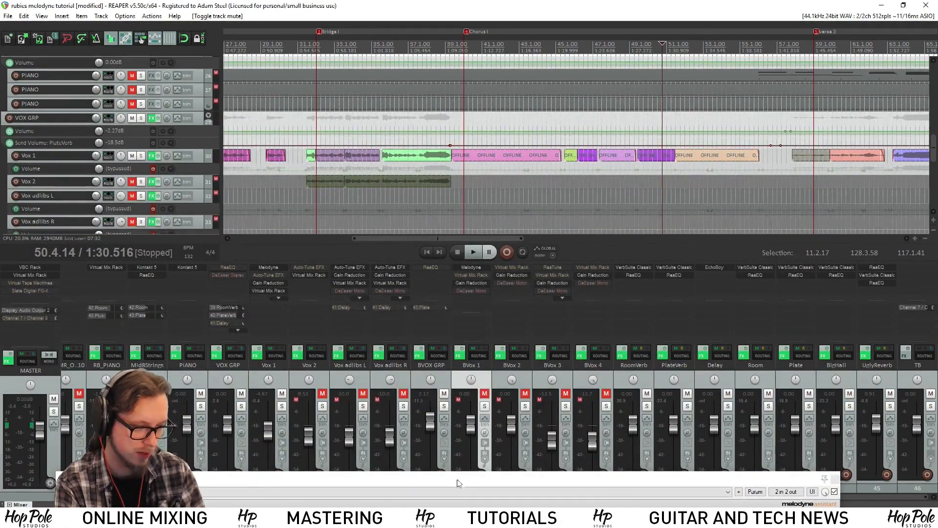
# Play the vocal from just before Chorus I and raise the VOX GRP track's volume slightly
pyautogui.moveTo(458, 480); pyautogui.dragTo(469, 188)
pyautogui.click(455, 47)
pyautogui.press('space')
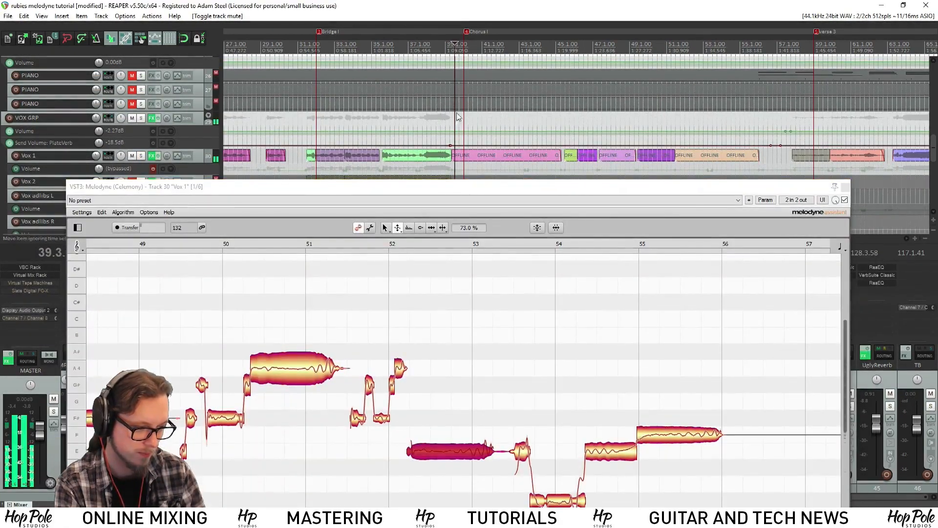
pyautogui.press('space')
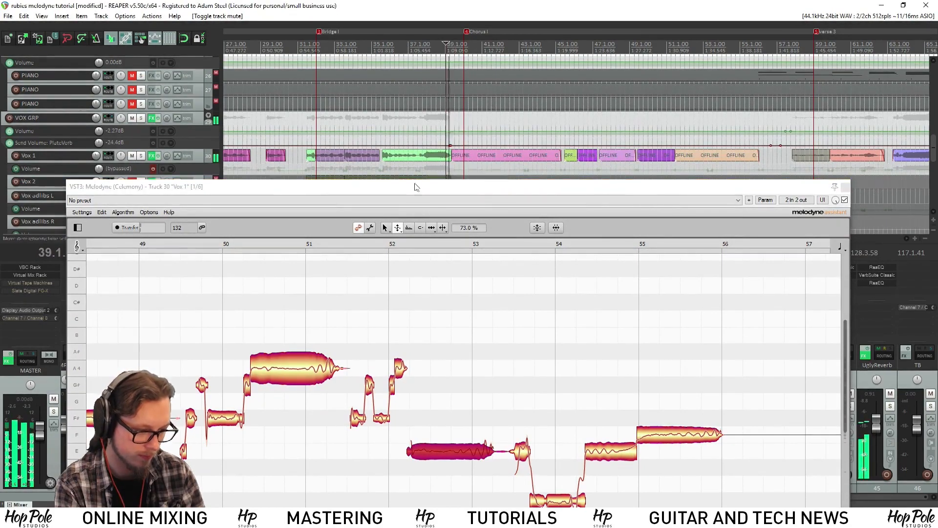
pyautogui.moveTo(393, 187); pyautogui.dragTo(387, 493)
pyautogui.press('space')
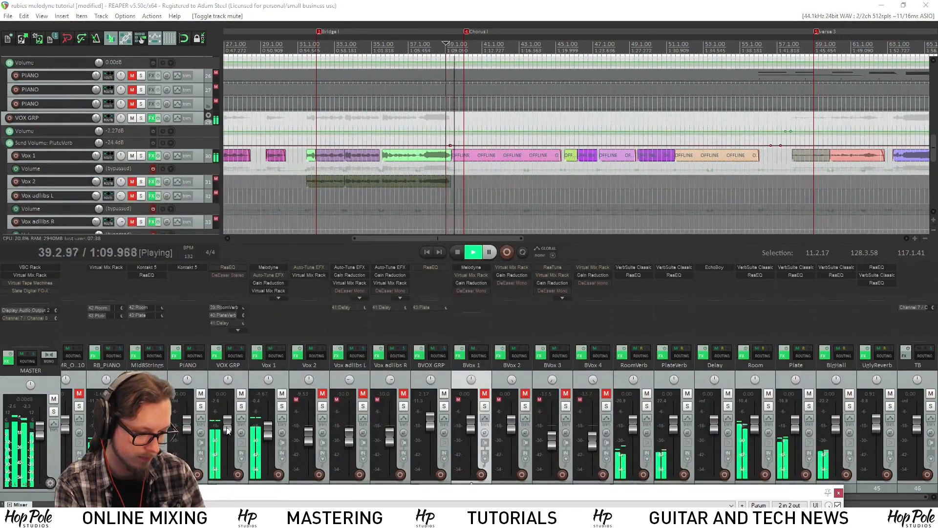
pyautogui.moveTo(227, 428); pyautogui.dragTo(227, 426)
pyautogui.moveTo(254, 485); pyautogui.dragTo(245, 55)
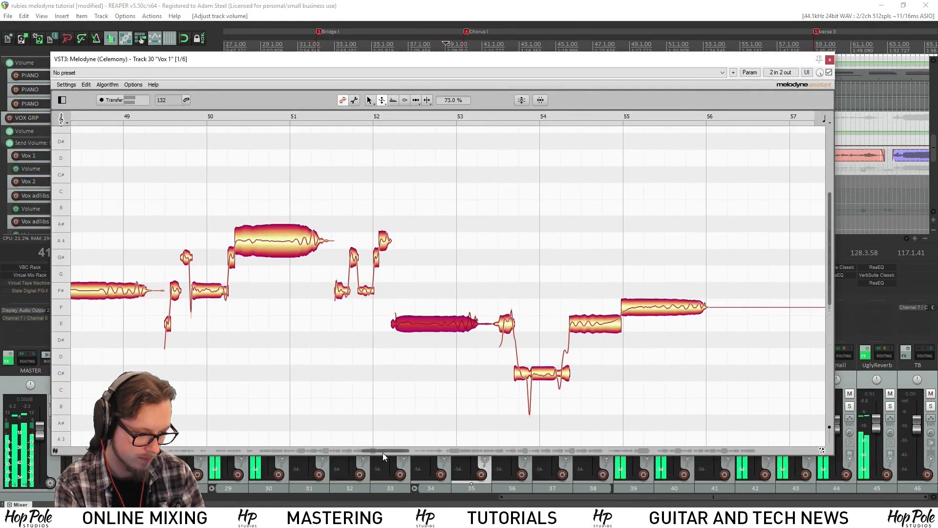
# Follow the tuned chorus notes in Melodyne during playback, including a second listen from around bar 45
pyautogui.moveTo(383, 457); pyautogui.dragTo(359, 453)
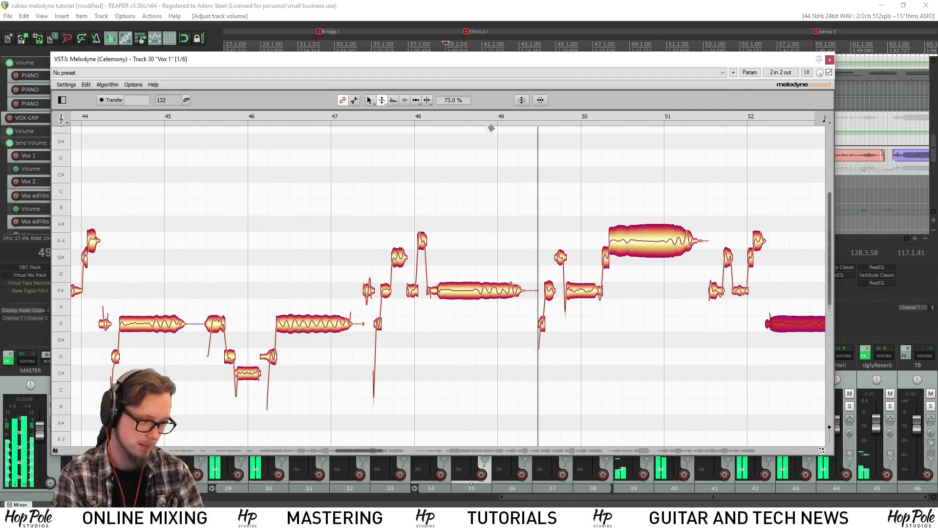
pyautogui.moveTo(487, 62); pyautogui.dragTo(484, 99)
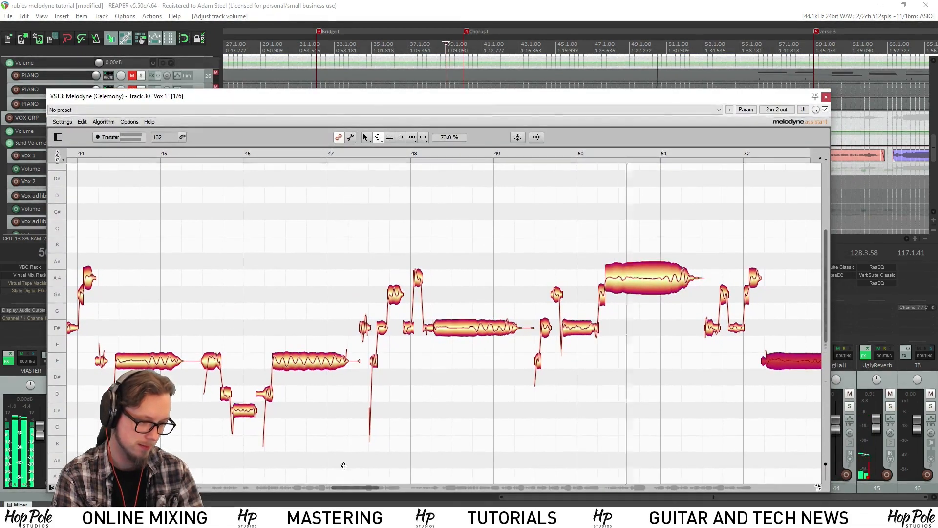
pyautogui.moveTo(353, 488); pyautogui.dragTo(381, 488)
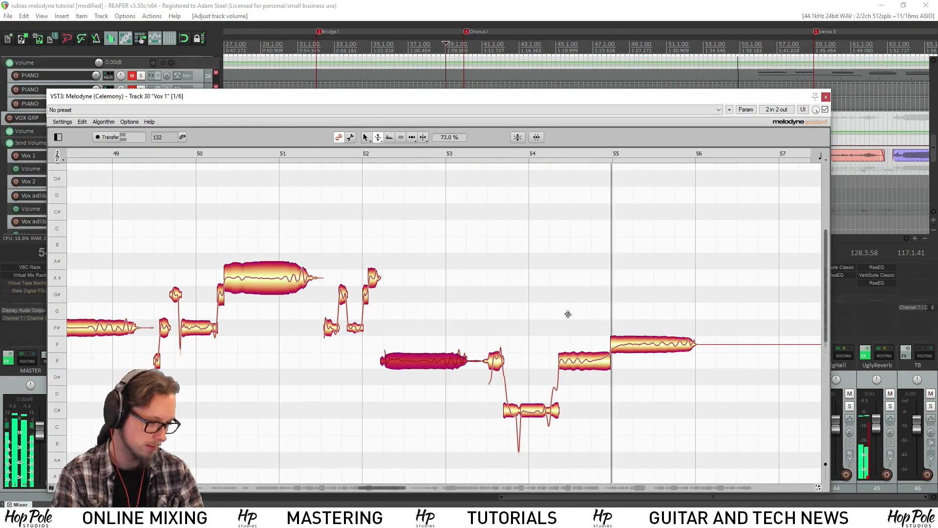
pyautogui.moveTo(579, 96); pyautogui.dragTo(643, 189)
pyautogui.click(567, 39)
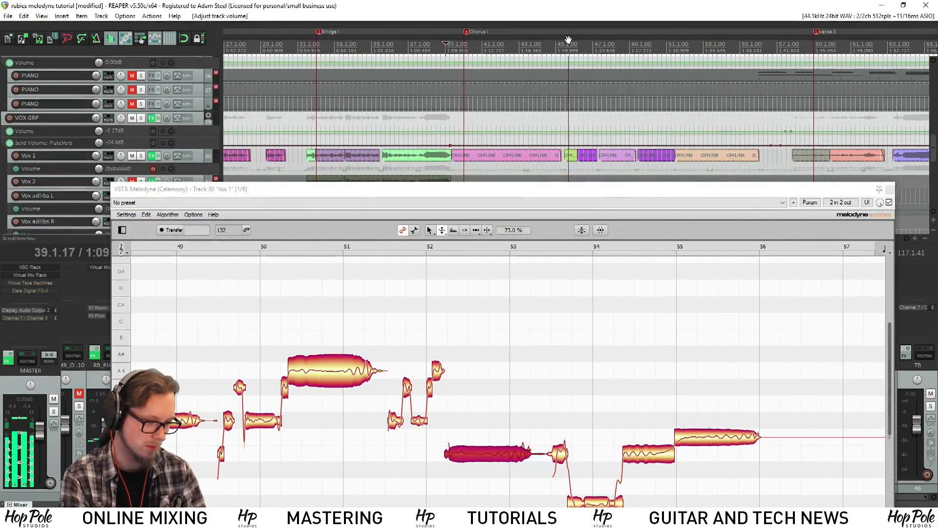
pyautogui.moveTo(538, 195); pyautogui.dragTo(556, 135)
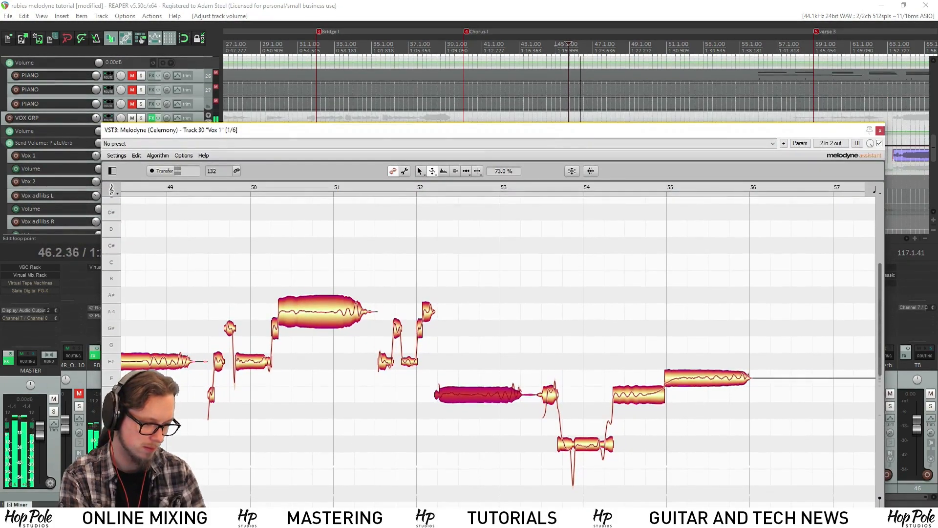
pyautogui.moveTo(430, 130); pyautogui.dragTo(399, 64)
pyautogui.moveTo(424, 459); pyautogui.dragTo(403, 455)
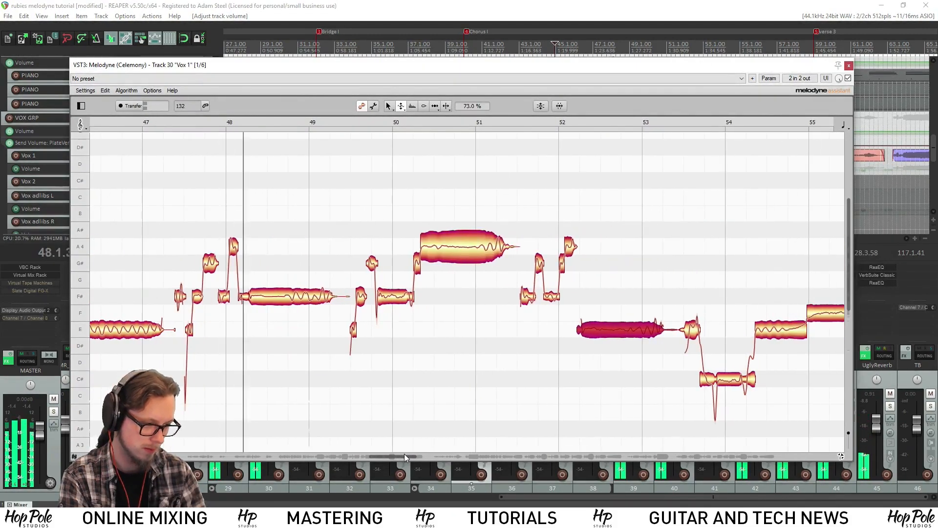
pyautogui.moveTo(502, 68); pyautogui.dragTo(507, 118)
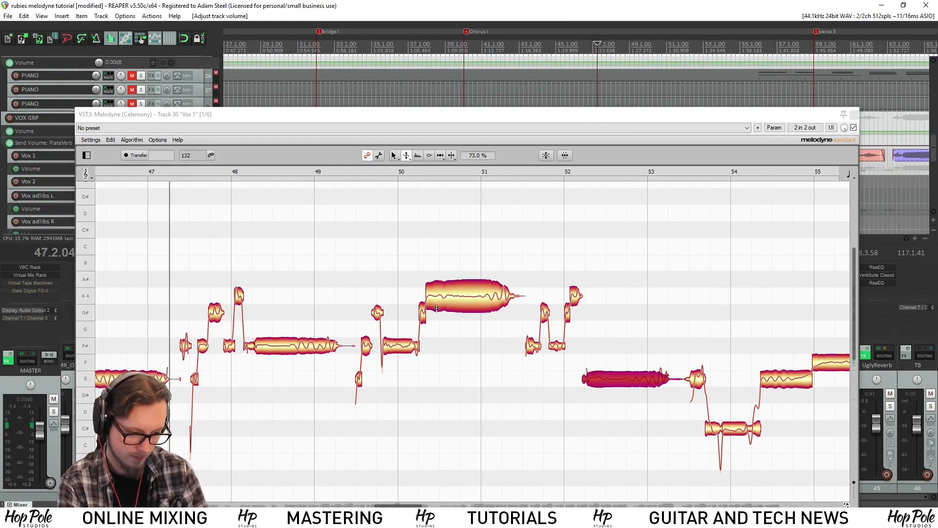
# Audition from bar 47, open the time grid options, and use the timing tool to start the F# note before bar 48 slightly earlier
pyautogui.press('space')
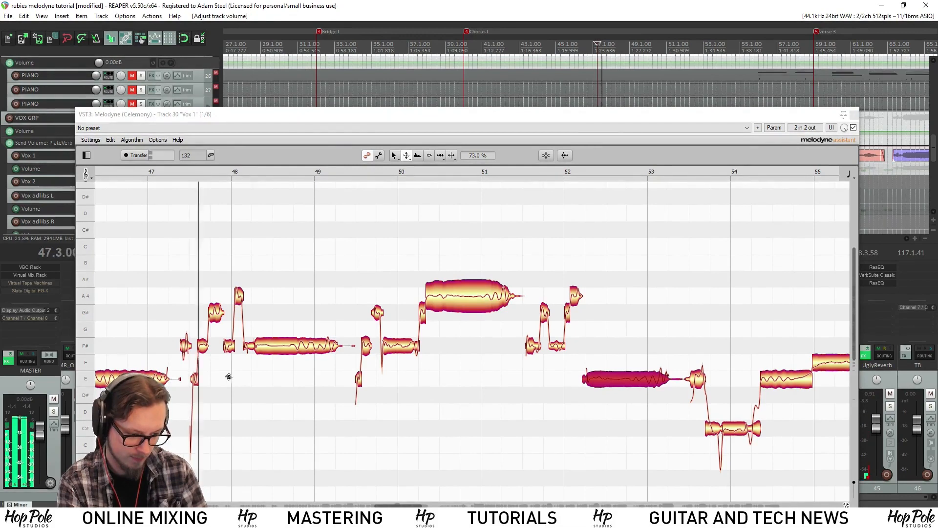
pyautogui.press('space')
pyautogui.click(215, 312)
pyautogui.rightClick(215, 313)
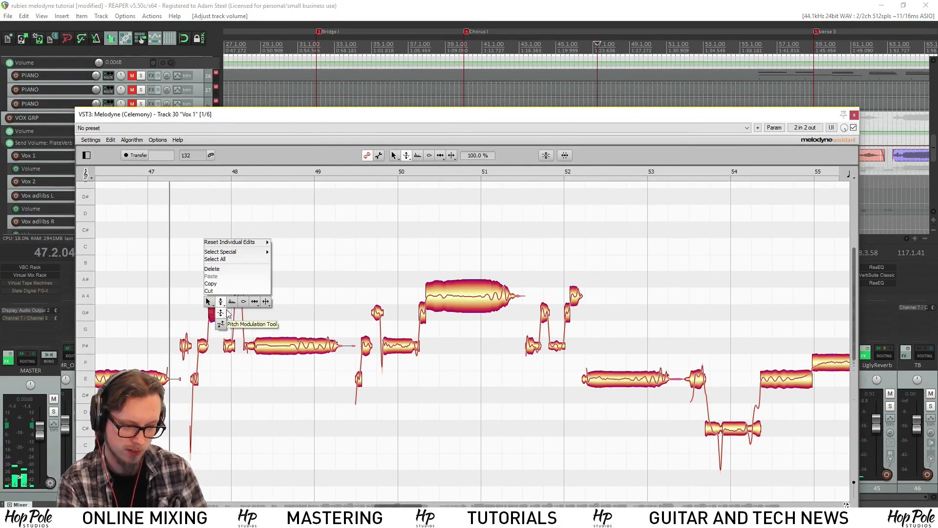
pyautogui.click(254, 304)
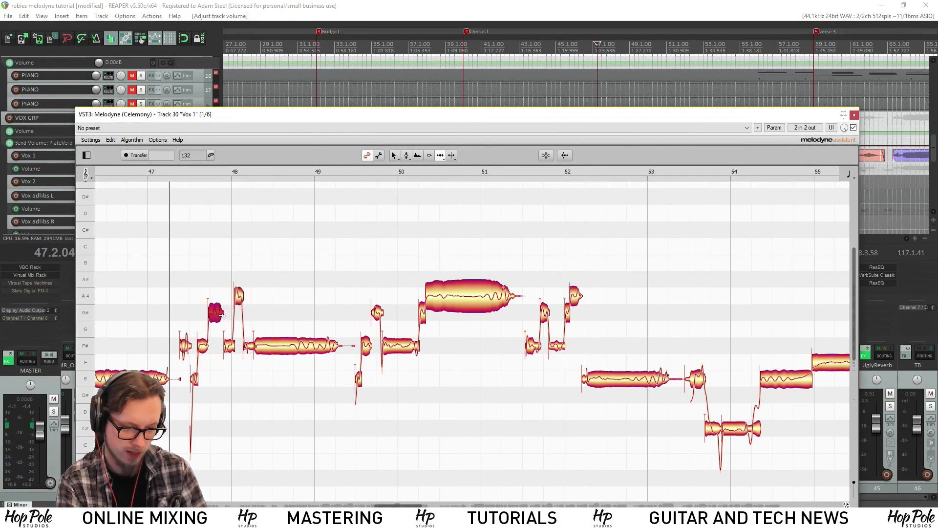
pyautogui.click(156, 140)
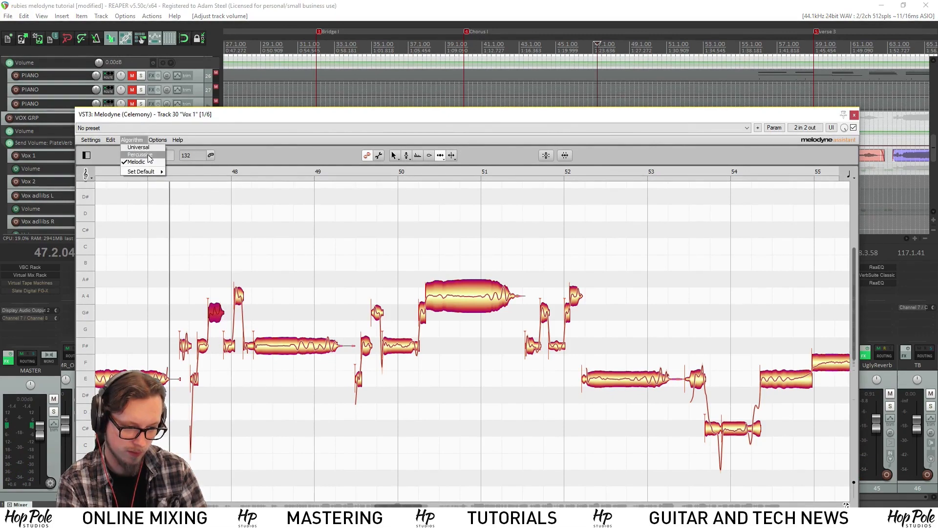
pyautogui.moveTo(176, 171)
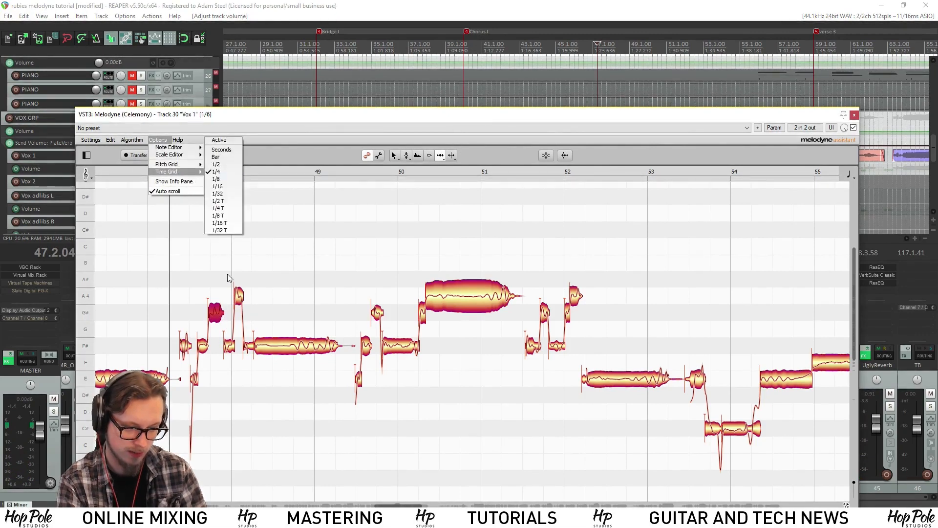
pyautogui.click(216, 165)
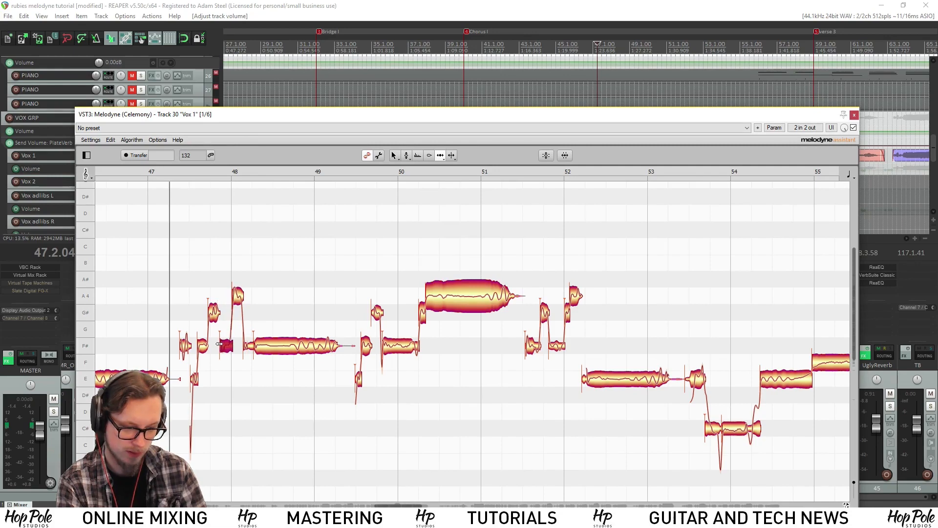
# Play back the timing edit before bar 48, restarting from around bar 46 to hear the whole phrase
pyautogui.press('space')
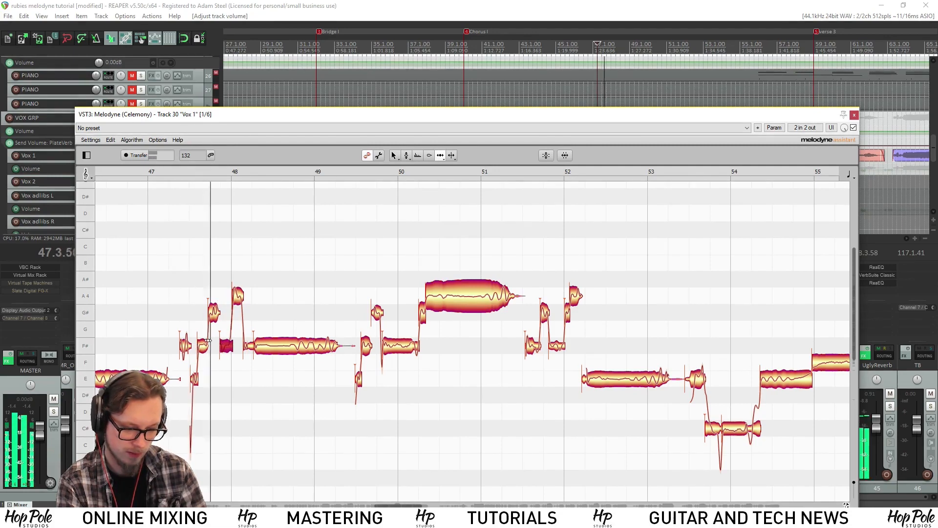
pyautogui.press('space')
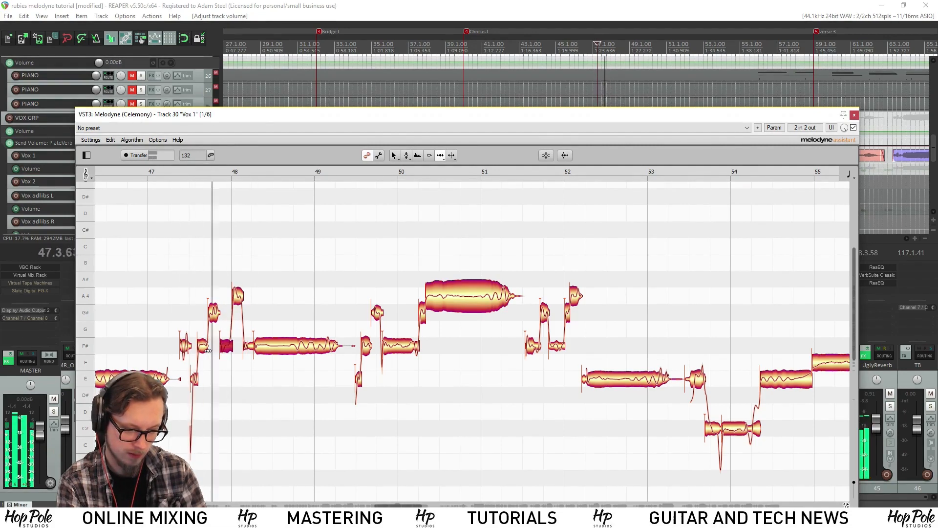
pyautogui.press('space')
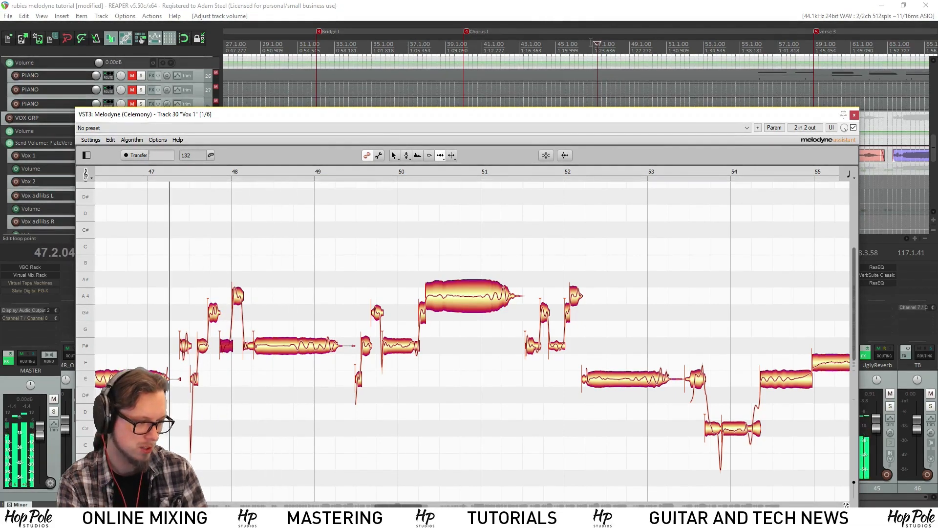
pyautogui.click(584, 47)
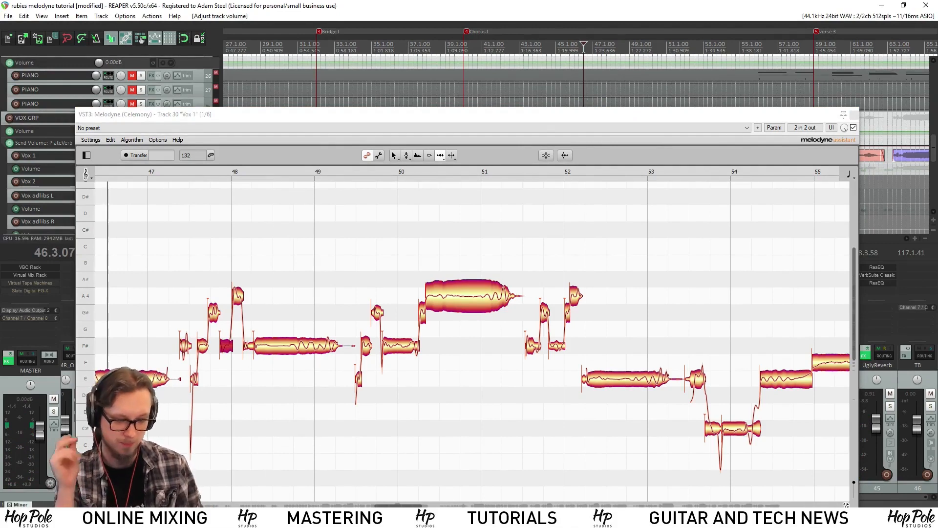
pyautogui.press('space')
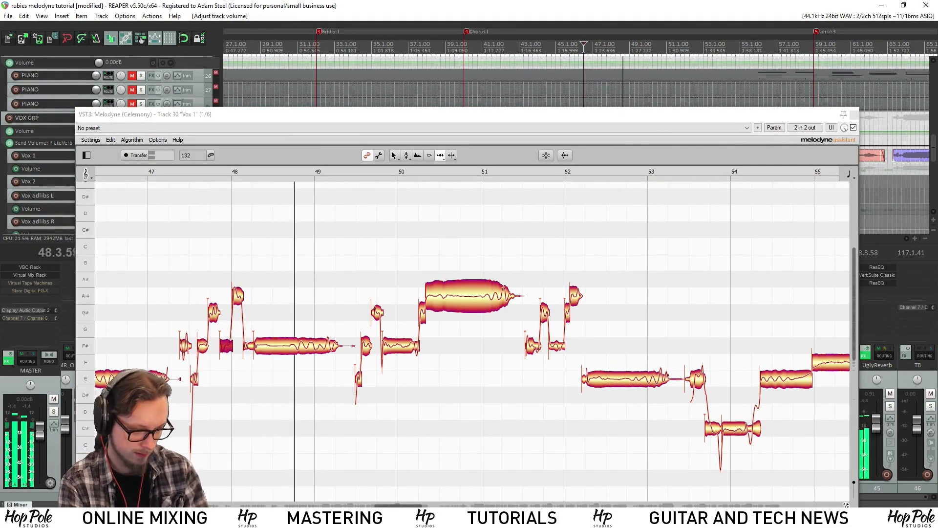
pyautogui.press('space')
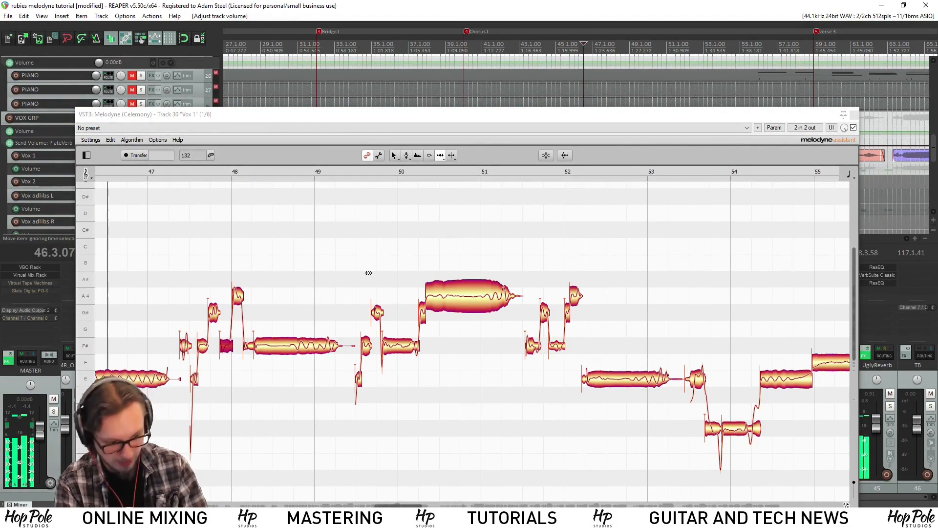
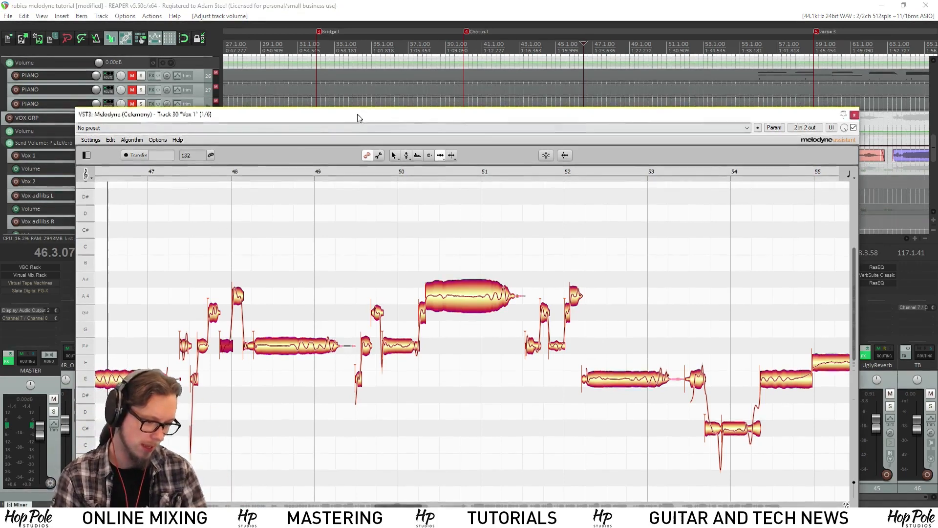
# Close the Vox 1 Melodyne editor and solo the Vox 1 and BVox 1 tracks together
pyautogui.moveTo(358, 116); pyautogui.dragTo(362, 60)
pyautogui.moveTo(791, 65); pyautogui.dragTo(755, 89)
pyautogui.click(823, 85)
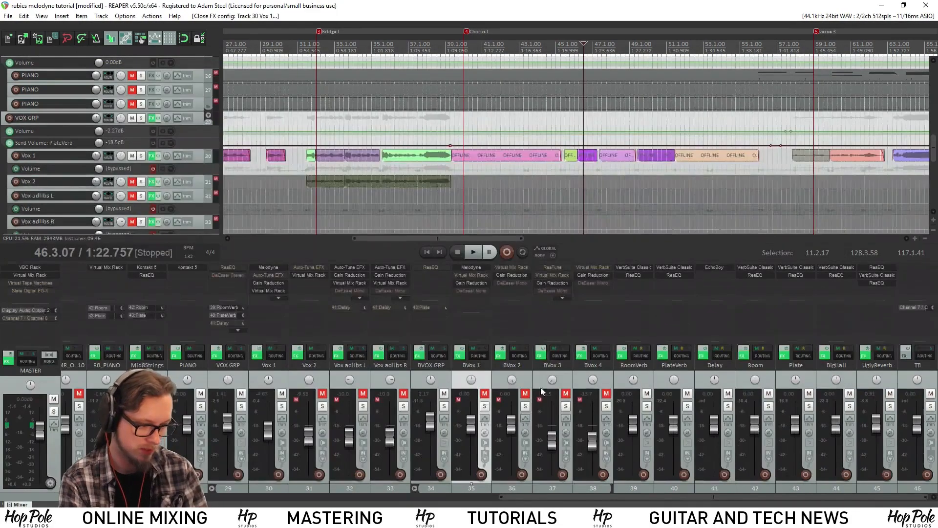
pyautogui.click(485, 406)
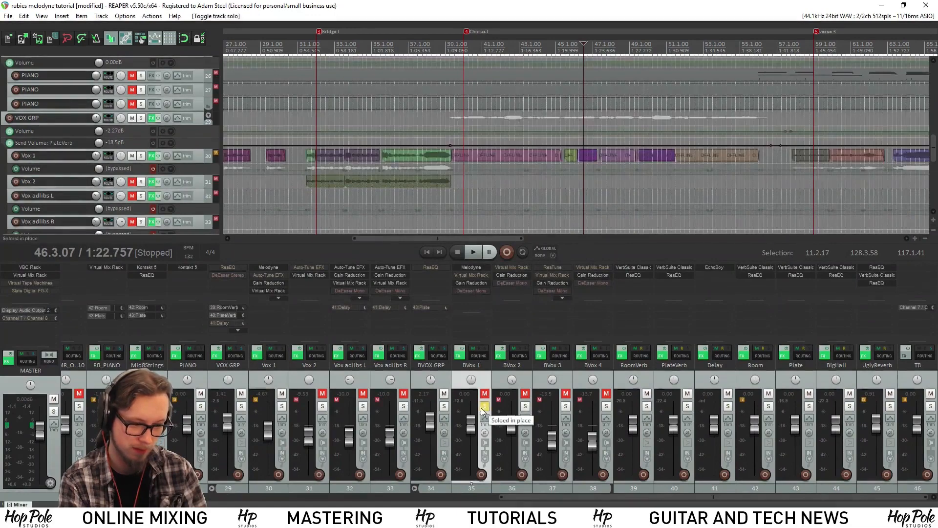
pyautogui.click(254, 408)
pyautogui.click(282, 406)
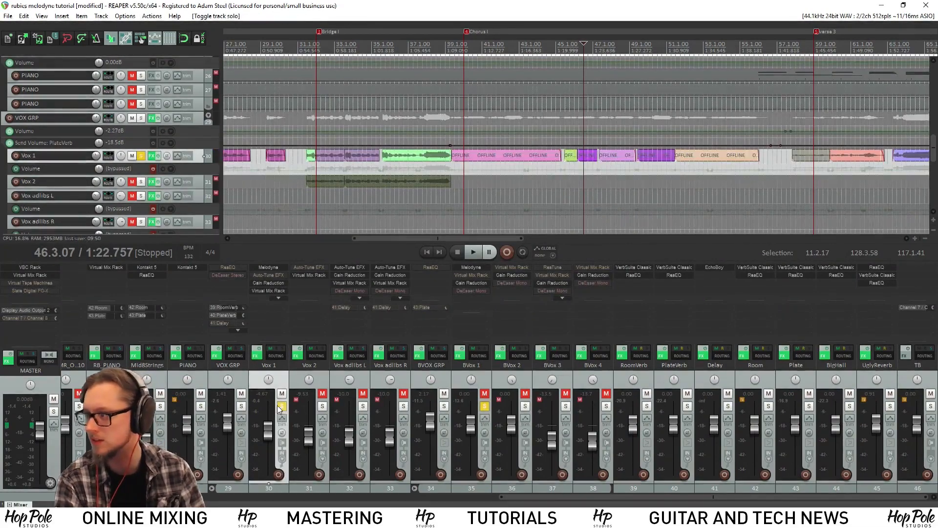
pyautogui.click(282, 408)
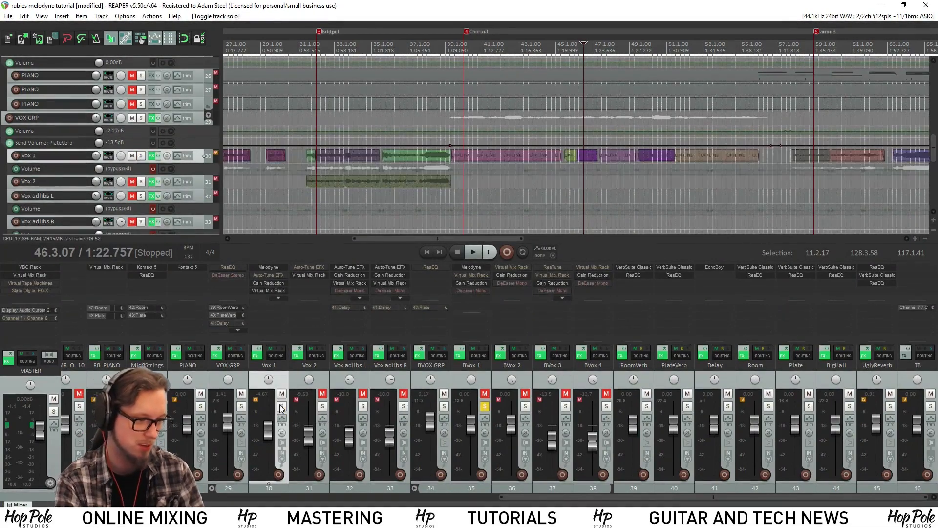
pyautogui.click(281, 408)
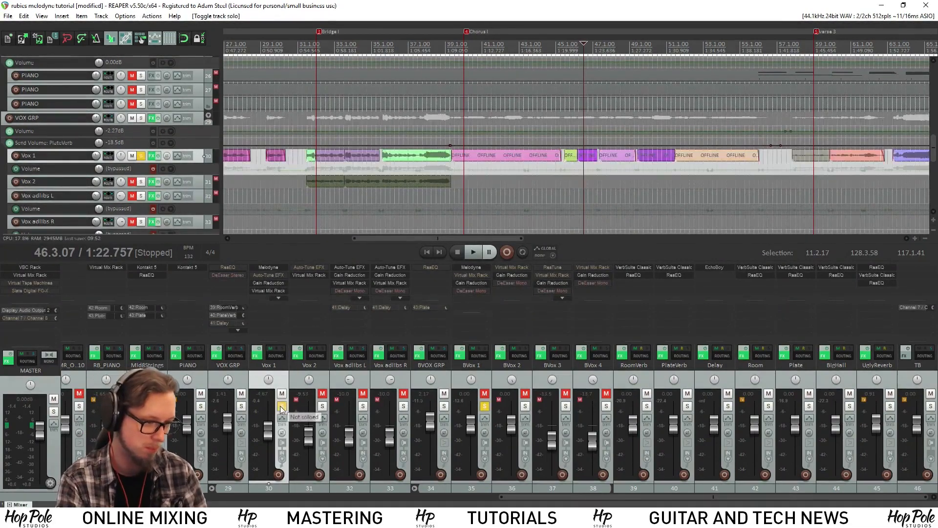
# Unmute BVox 1 and play it against Vox 1 from just before Chorus I
pyautogui.click(459, 46)
pyautogui.moveTo(933, 144)
pyautogui.mouseDown()
pyautogui.moveTo(930, 165)
pyautogui.moveTo(928, 155)
pyautogui.mouseUp()
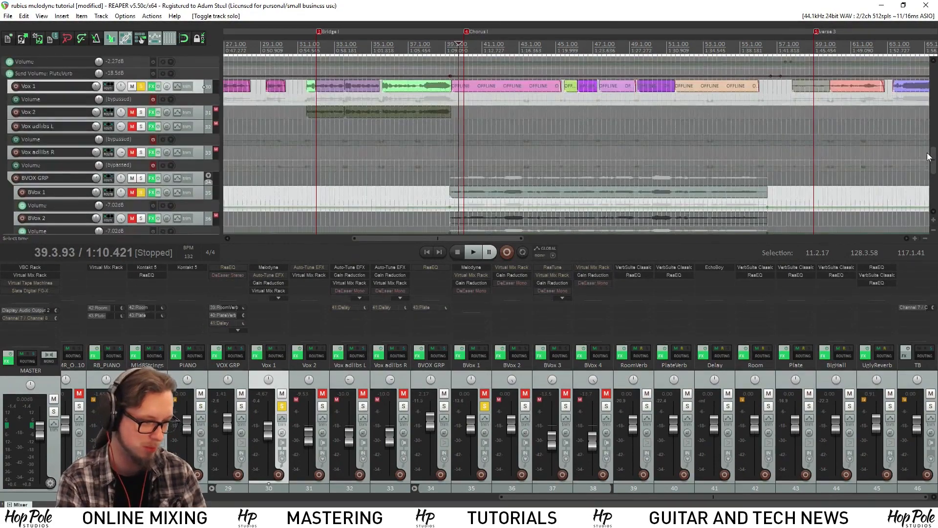
pyautogui.press('space')
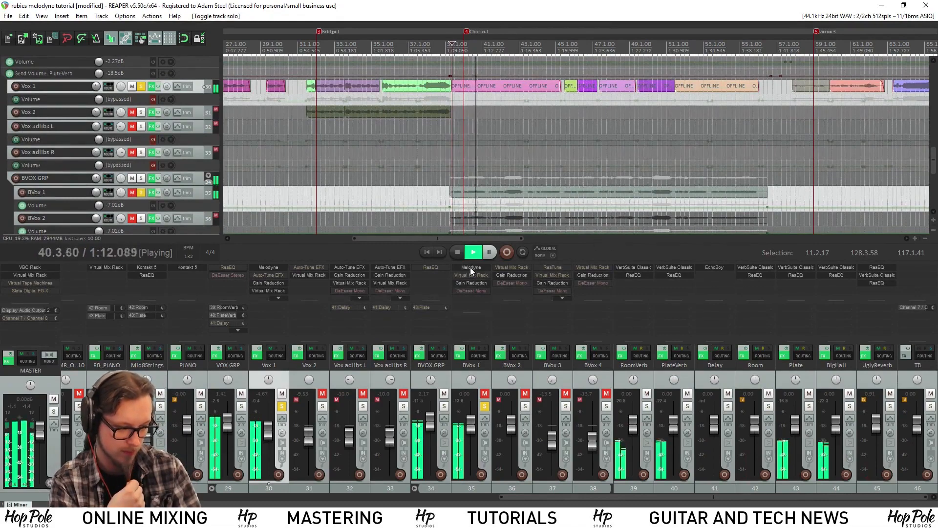
pyautogui.click(484, 394)
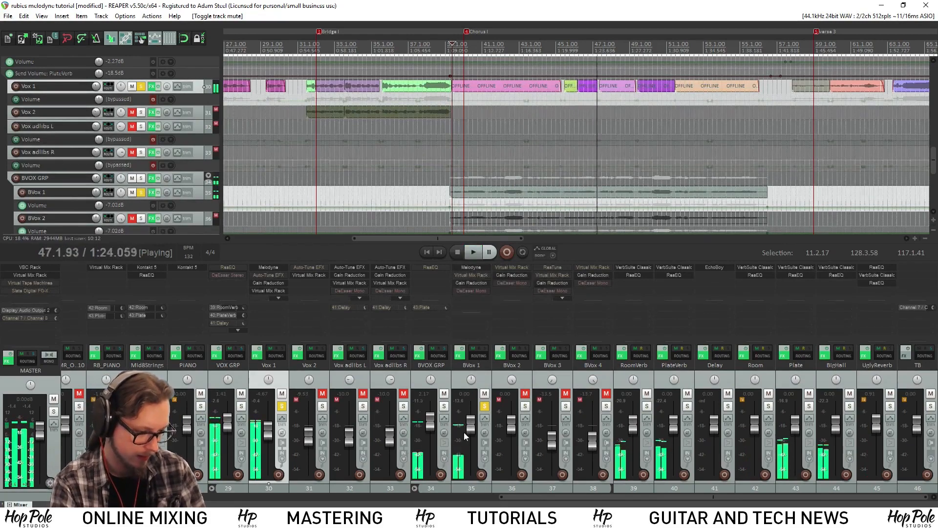
pyautogui.press('space')
# Open the BVox 1 track's Melodyne editor and adjust its zoom to show the chorus notes from bar 39 to bar 56
pyautogui.click(470, 269)
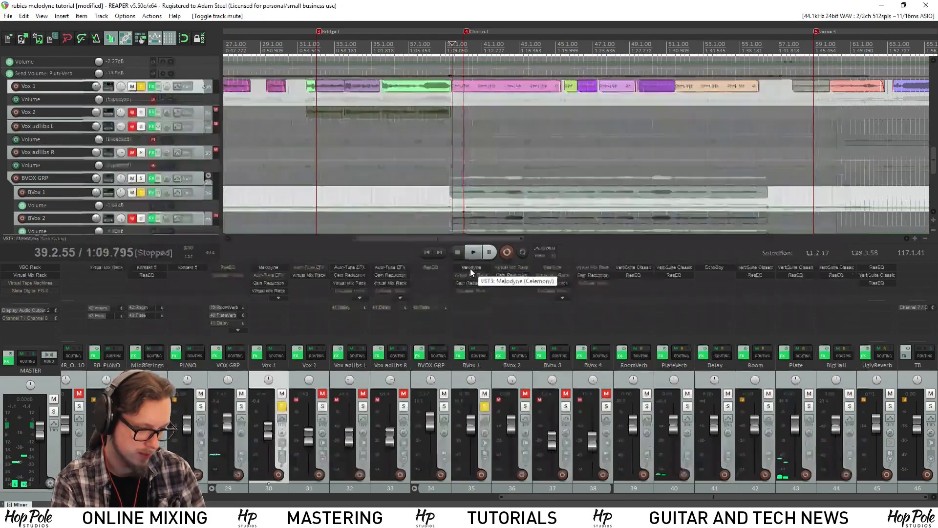
pyautogui.rightClick(468, 292)
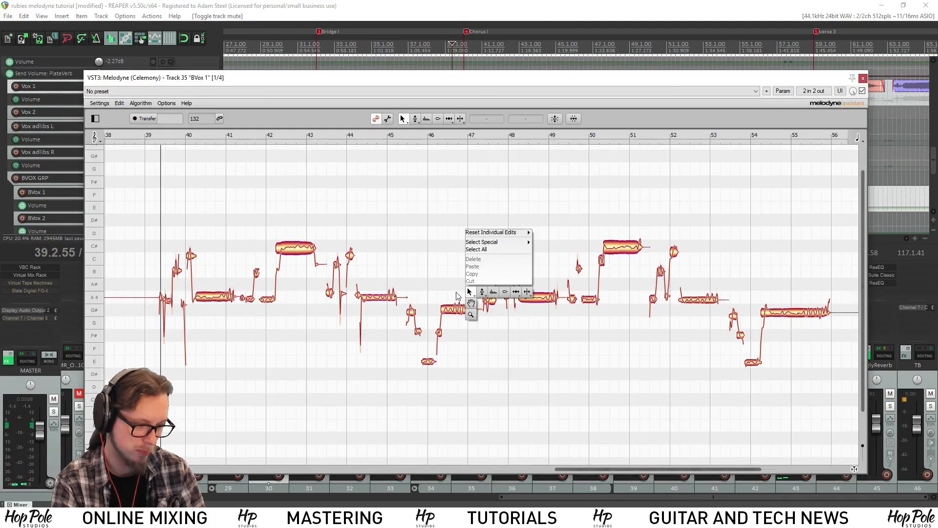
pyautogui.click(471, 315)
pyautogui.moveTo(424, 249); pyautogui.dragTo(528, 405)
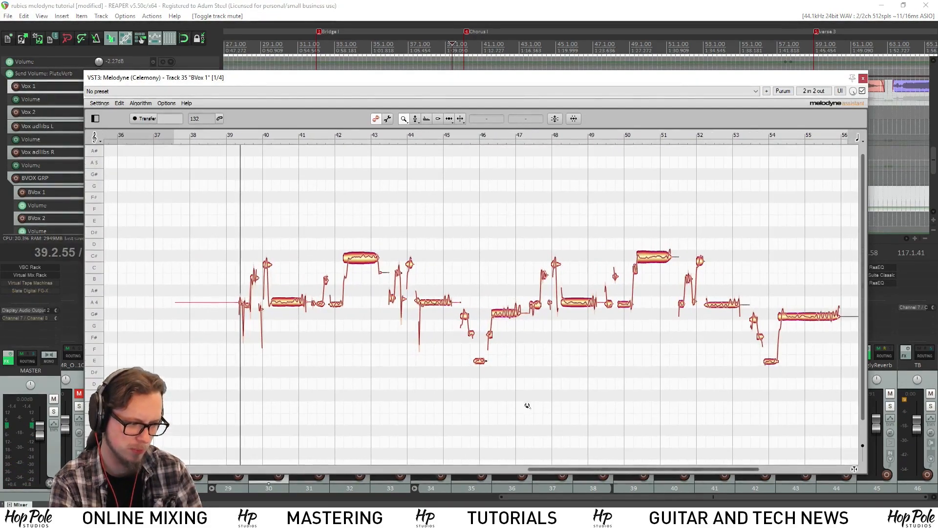
# Select all the BVox 1 chorus notes and correct them with Pitch Center at 100% and Pitch Drift at 70%
pyautogui.moveTo(558, 469); pyautogui.dragTo(563, 471)
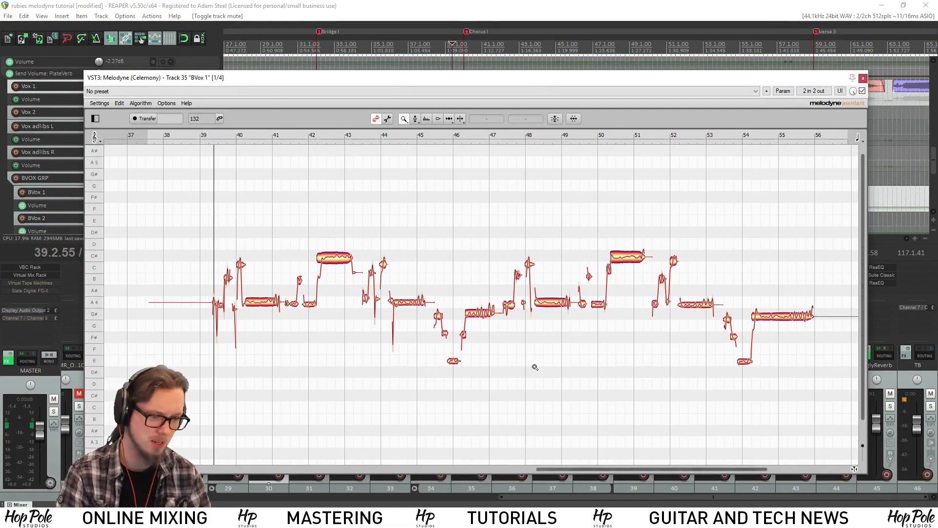
pyautogui.rightClick(171, 210)
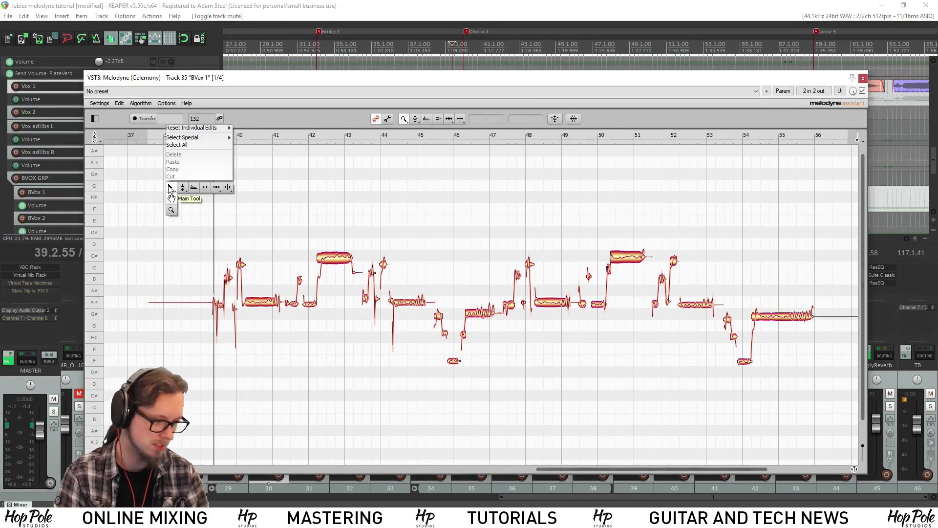
pyautogui.click(172, 198)
pyautogui.moveTo(168, 197); pyautogui.dragTo(838, 444)
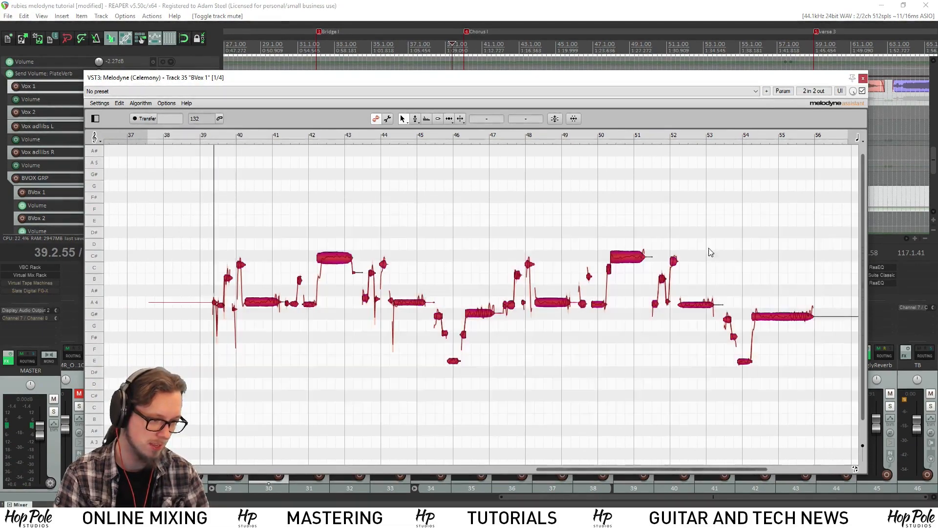
pyautogui.click(554, 119)
pyautogui.moveTo(447, 111); pyautogui.dragTo(543, 109)
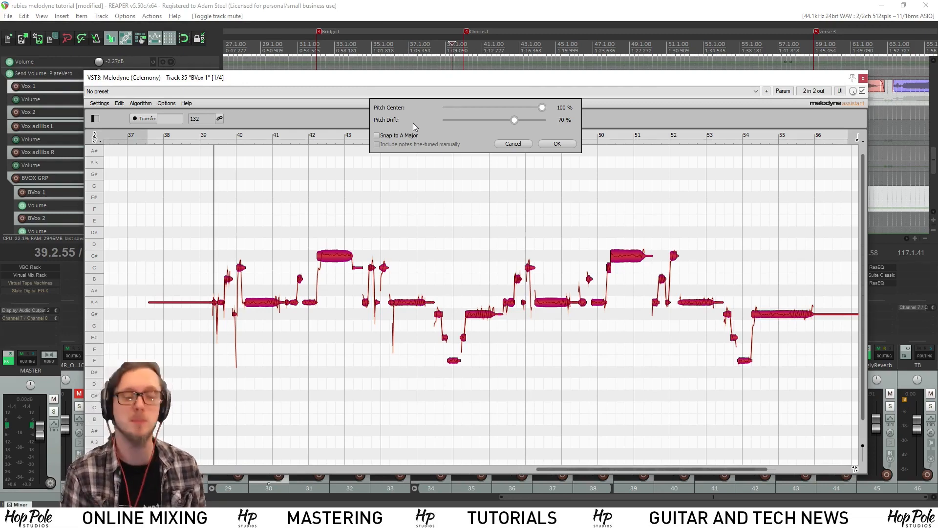
pyautogui.click(567, 146)
# Reposition the Melodyne window and briefly play the corrected BVox 1 notes from bar 39
pyautogui.moveTo(440, 78); pyautogui.dragTo(470, 147)
pyautogui.press('space')
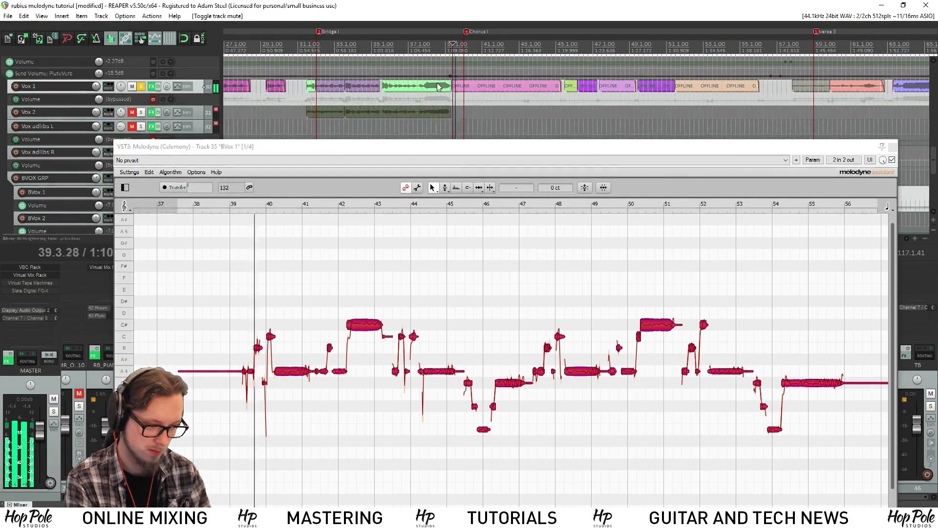
pyautogui.moveTo(386, 153); pyautogui.dragTo(380, 94)
pyautogui.press('space')
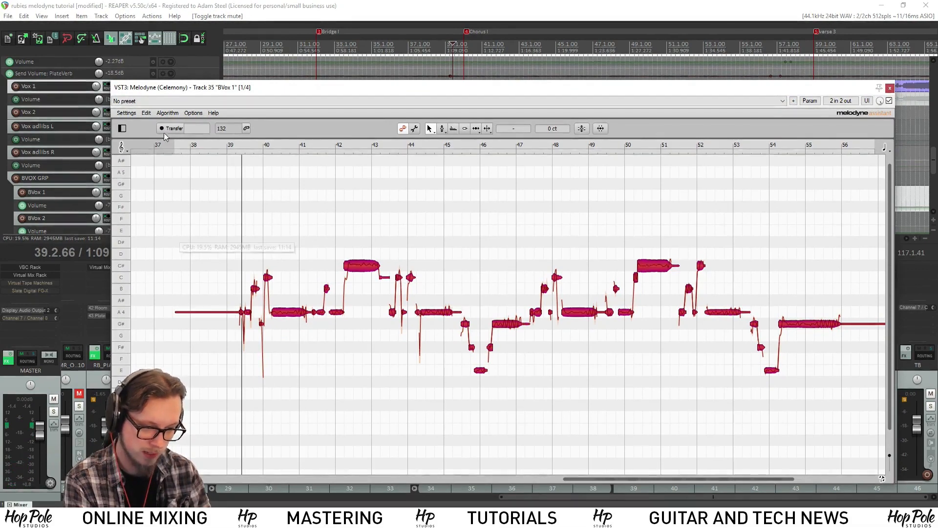
# Show the info pane and examine its note and project settings, along with the available algorithm, editor and grid options
pyautogui.click(192, 113)
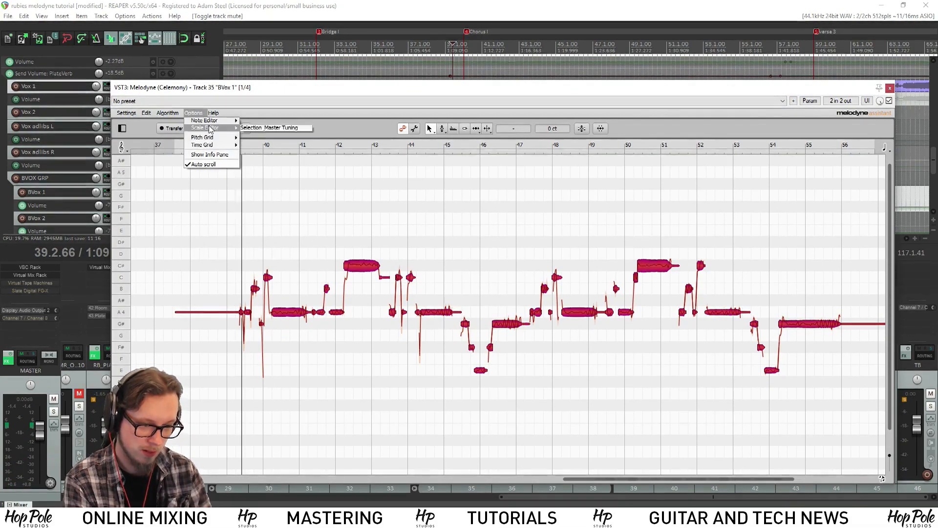
pyautogui.moveTo(209, 121)
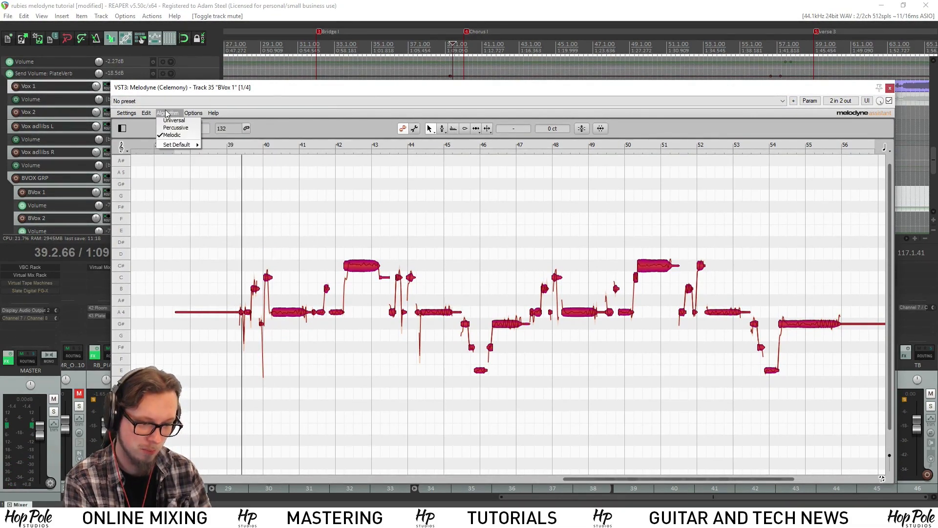
pyautogui.click(146, 113)
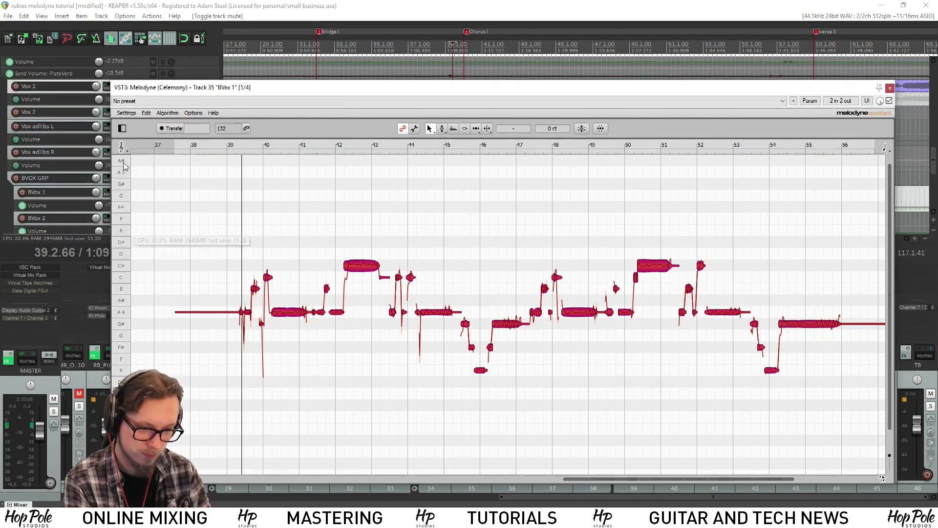
pyautogui.click(122, 128)
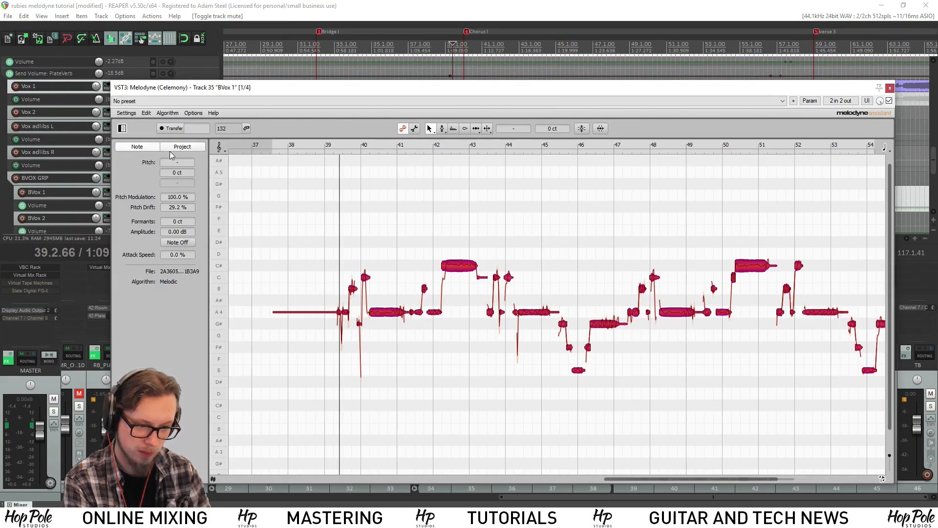
pyautogui.click(171, 152)
pyautogui.click(154, 147)
pyautogui.click(180, 150)
pyautogui.click(149, 149)
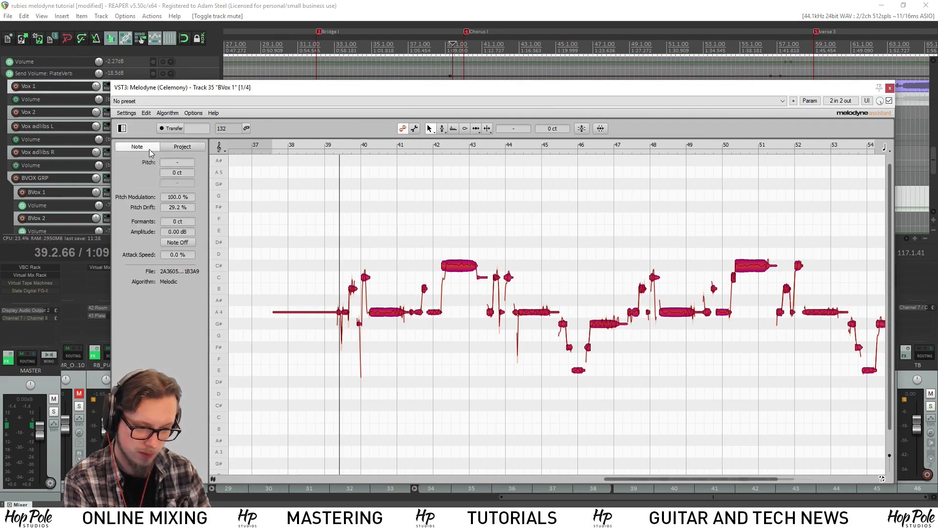
pyautogui.click(260, 290)
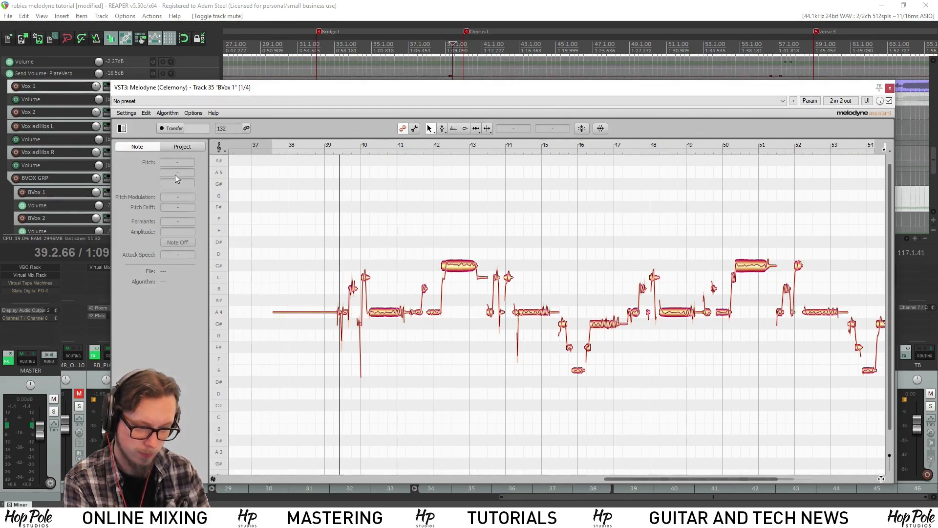
pyautogui.click(218, 312)
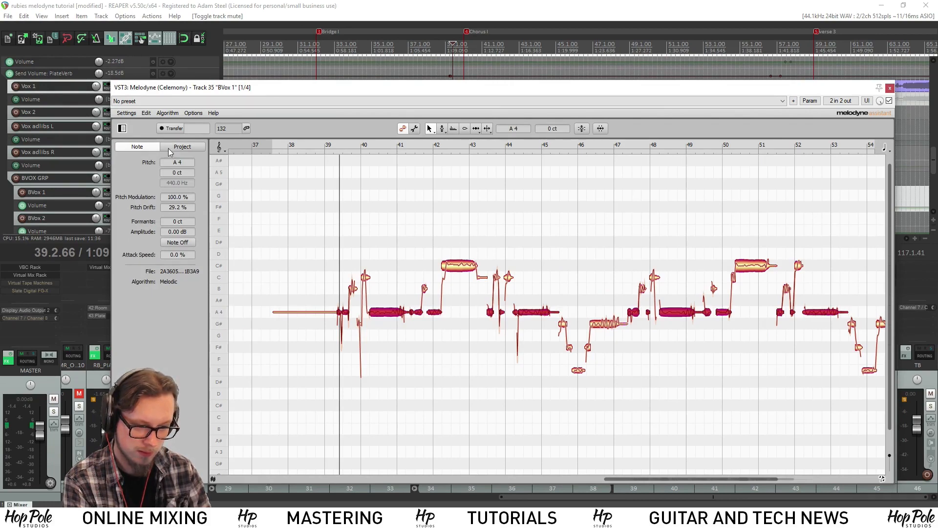
pyautogui.click(123, 128)
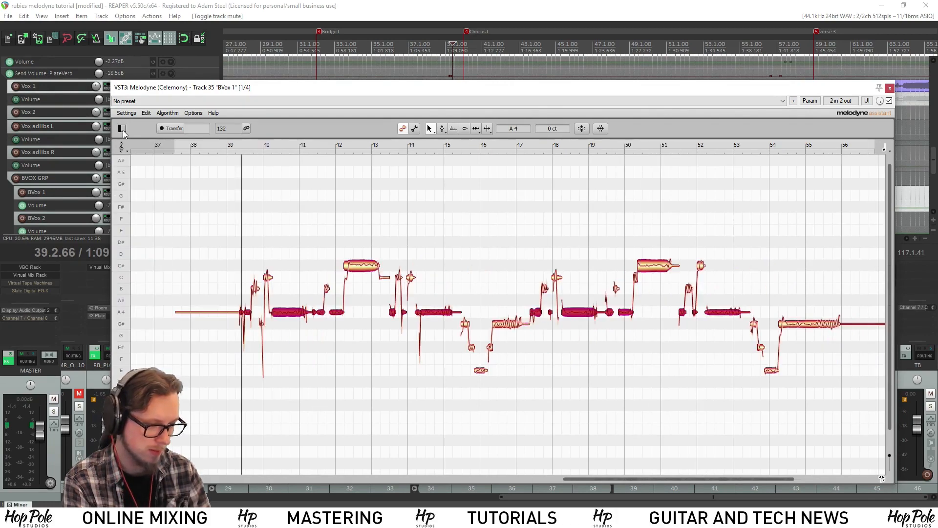
pyautogui.click(122, 128)
pyautogui.click(178, 114)
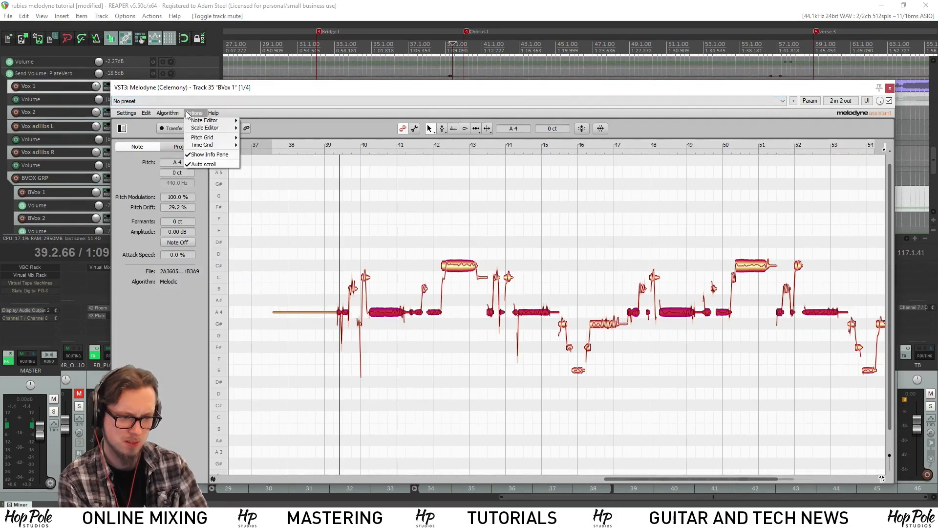
pyautogui.moveTo(174, 147)
pyautogui.moveTo(193, 114)
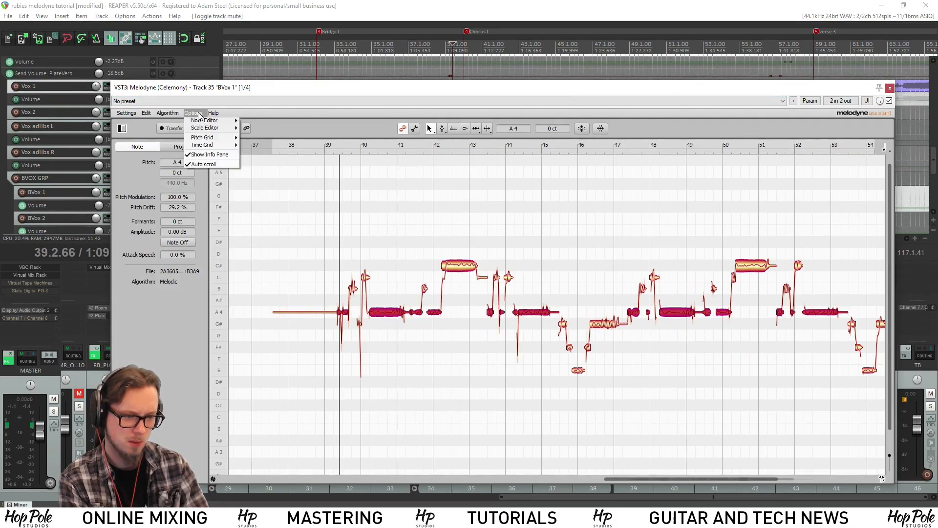
pyautogui.moveTo(217, 142)
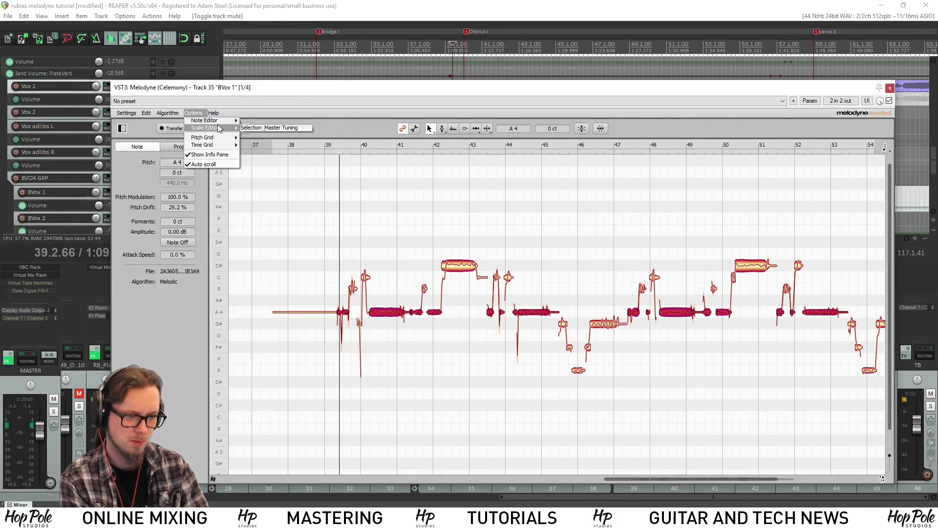
pyautogui.moveTo(220, 120)
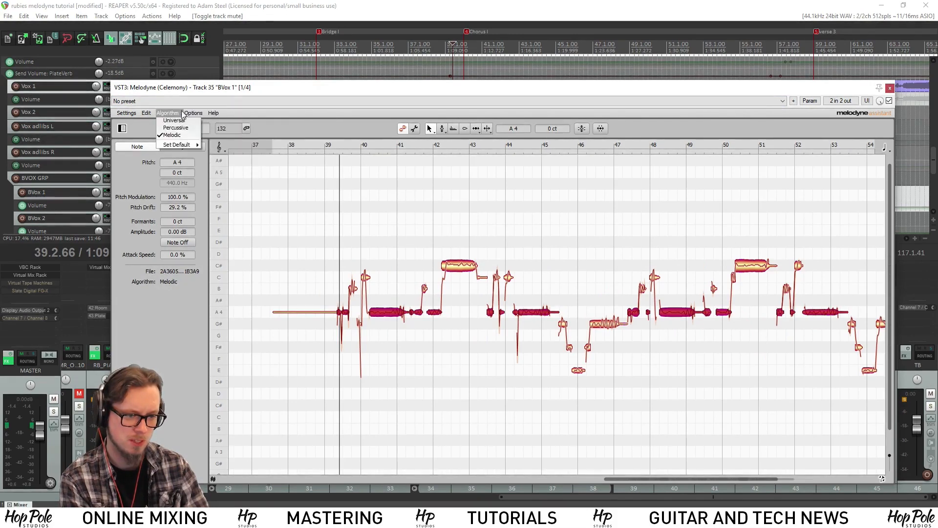
pyautogui.moveTo(129, 115)
# Select all the BVox 1 notes and correct their pitch with Snap to A Major enabled, Pitch Center 100% and Pitch Drift 70%
pyautogui.click(303, 277)
pyautogui.moveTo(257, 210); pyautogui.dragTo(695, 442)
pyautogui.click(581, 128)
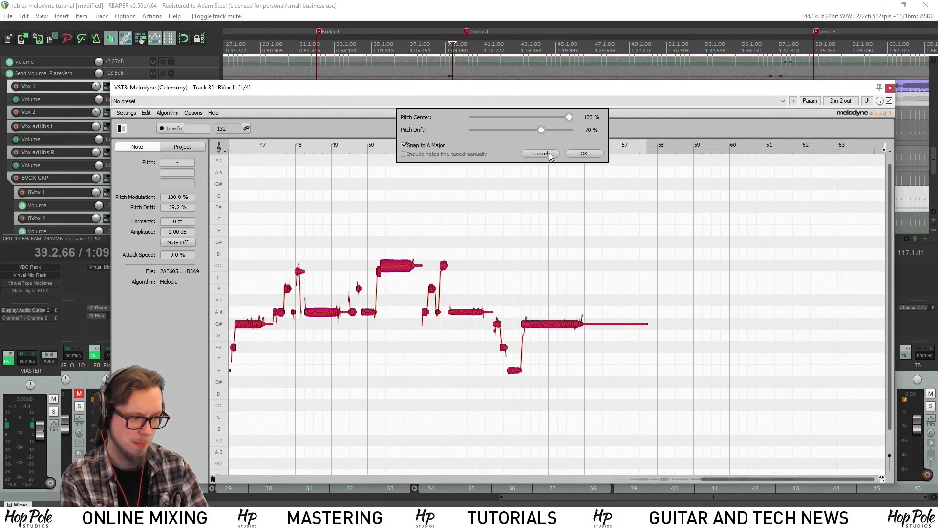
pyautogui.click(582, 154)
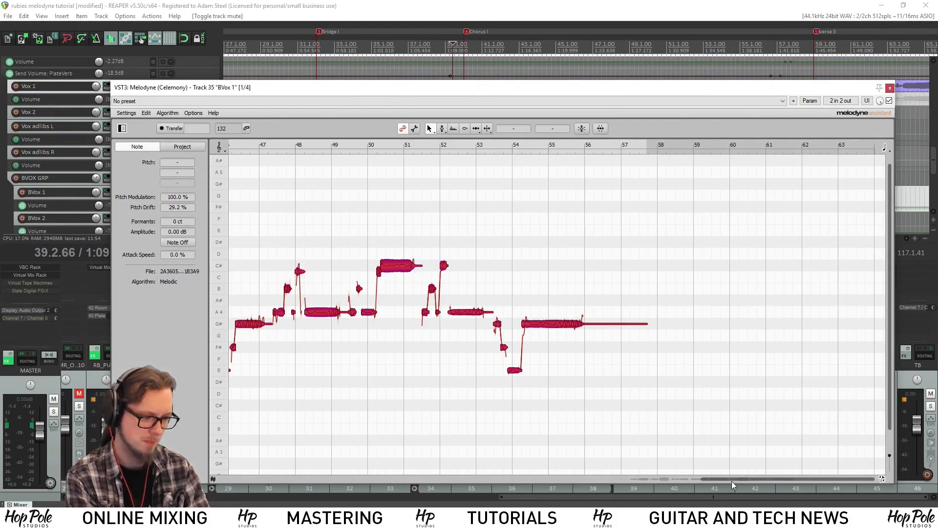
# Play the scale-snapped BVox 1 notes from bar 39 and deselect them while listening
pyautogui.moveTo(729, 479); pyautogui.dragTo(630, 472)
pyautogui.press('space')
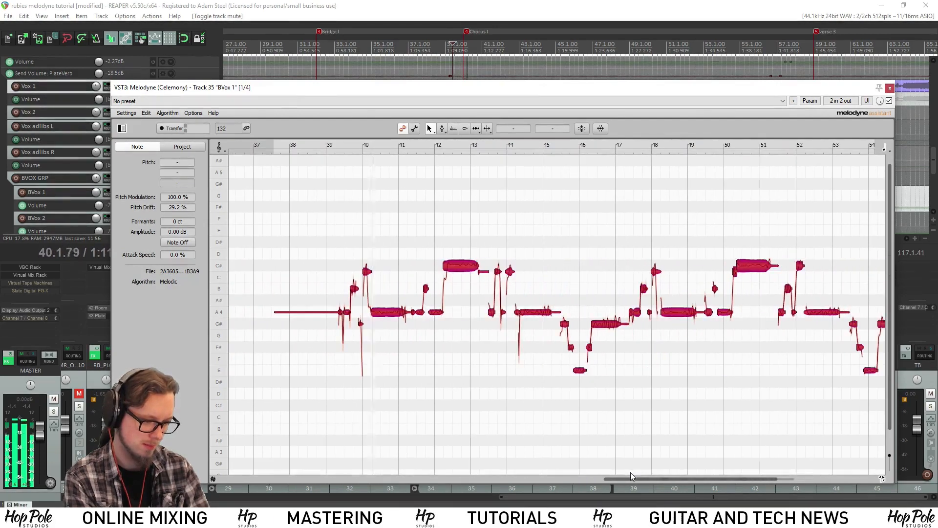
pyautogui.click(389, 254)
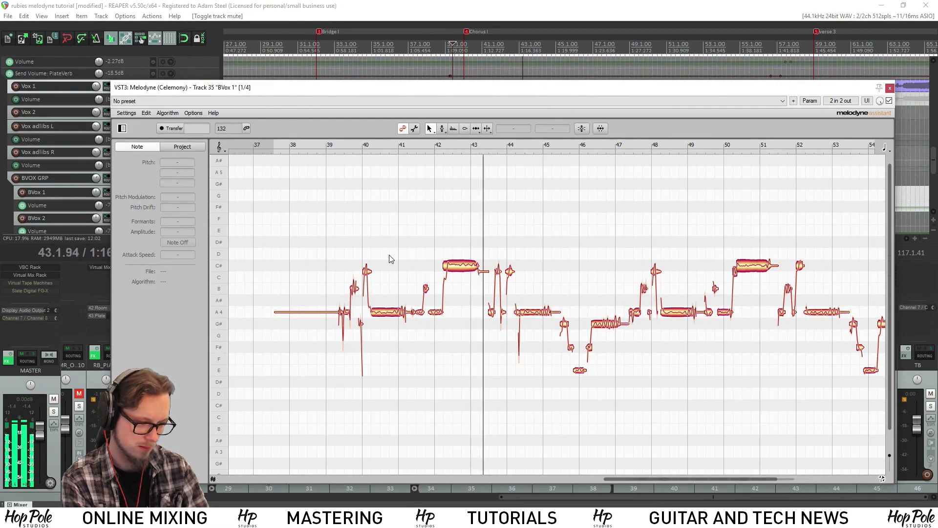
pyautogui.press('space')
pyautogui.press('space')
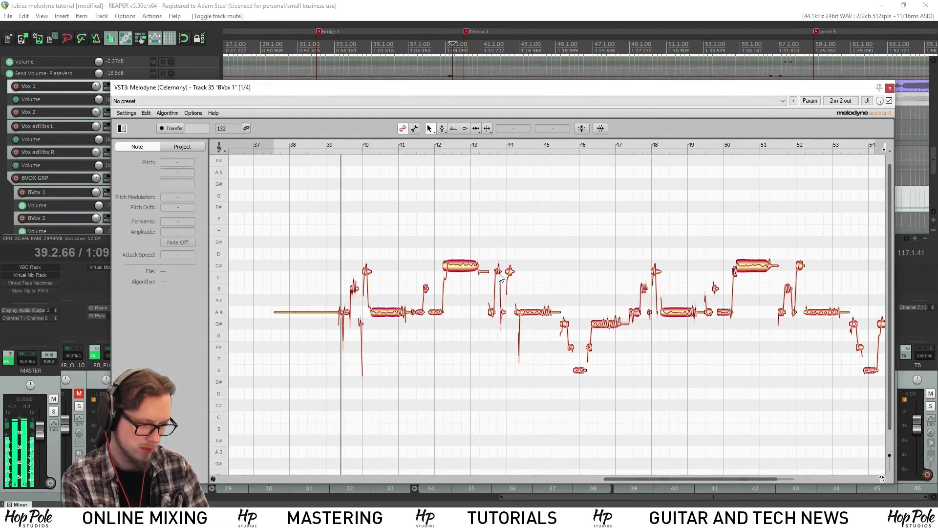
# Move the short high note just before bar 44 to B 4 at 0 ct with the Pitch tool, and hide the info pane
pyautogui.click(499, 289)
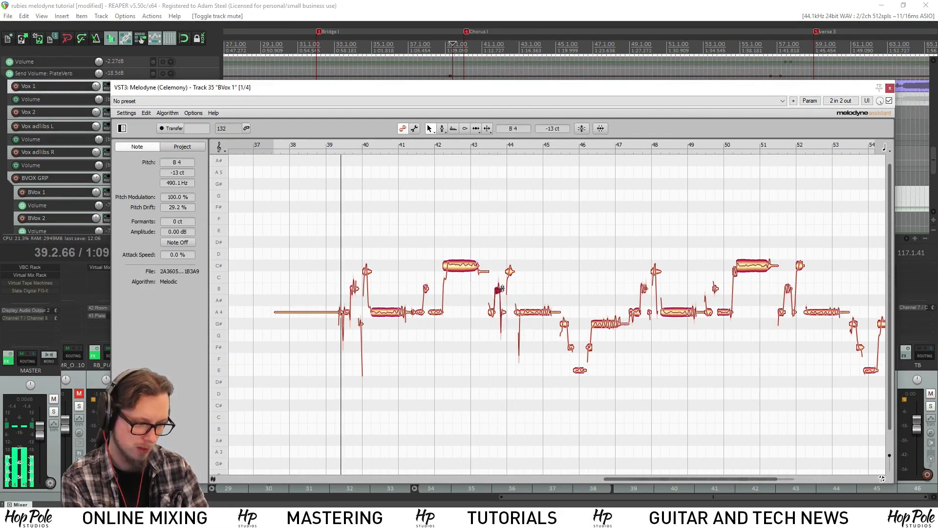
pyautogui.rightClick(501, 282)
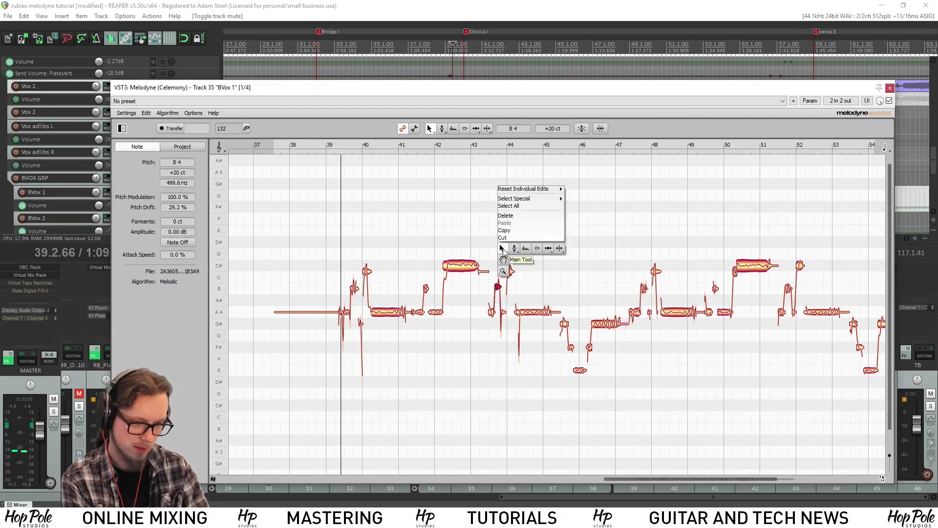
pyautogui.click(517, 256)
pyautogui.click(122, 128)
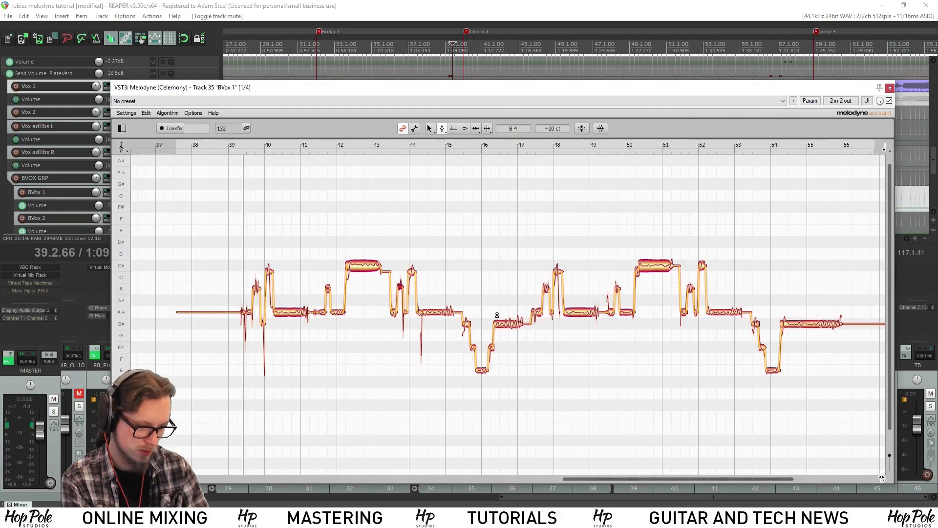
pyautogui.moveTo(399, 284)
pyautogui.mouseDown()
pyautogui.moveTo(401, 276)
pyautogui.moveTo(402, 288)
pyautogui.mouseUp()
# Set the pitch grid to Chromatic Snap and raise the short note at bar 44 to C# 5
pyautogui.click(167, 113)
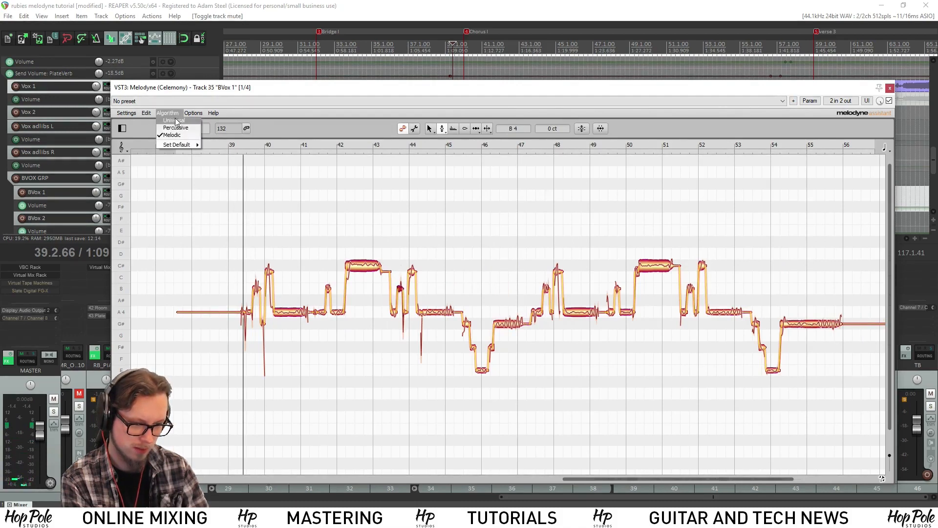
pyautogui.moveTo(193, 113)
pyautogui.moveTo(219, 141)
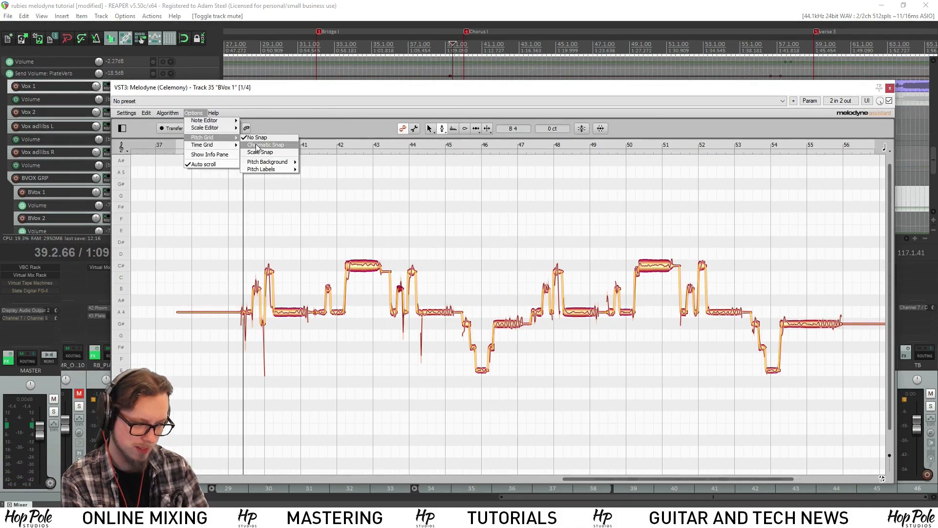
pyautogui.click(256, 145)
pyautogui.click(198, 113)
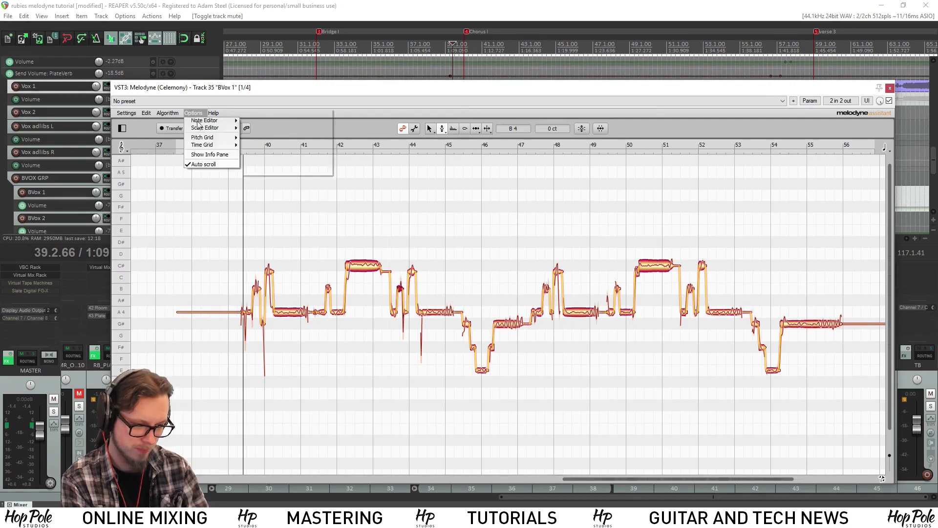
pyautogui.moveTo(229, 138)
pyautogui.moveTo(279, 156)
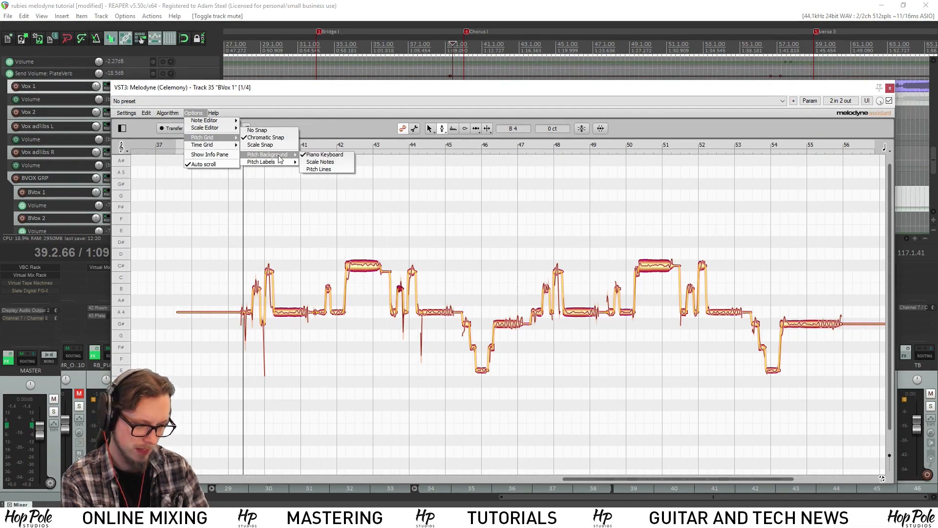
pyautogui.click(451, 219)
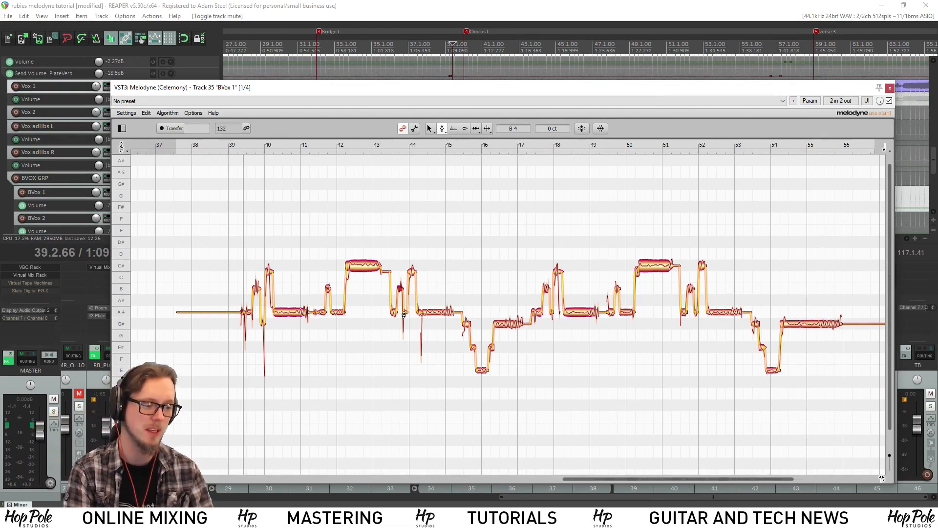
pyautogui.click(411, 270)
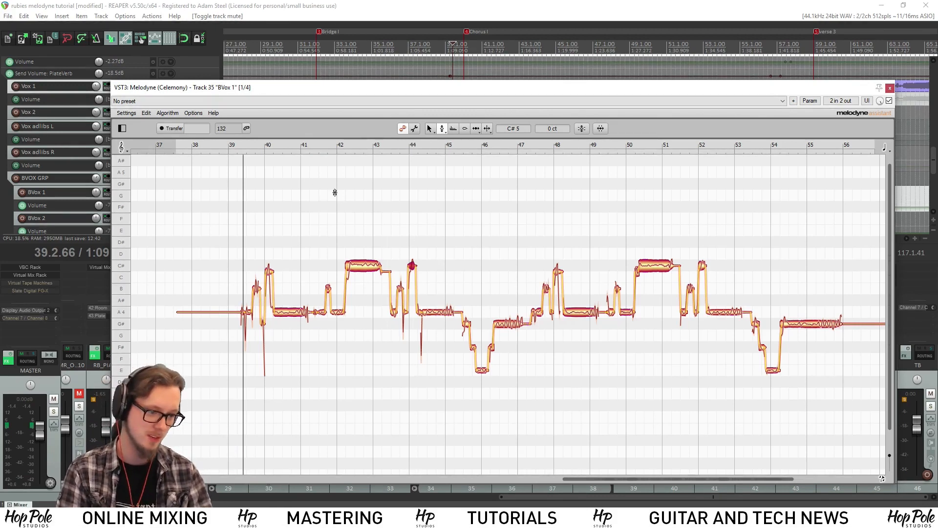
# Zoom in on the notes from bar 39 to bar 48 and replay the phrase from slightly earlier in bar 39
pyautogui.rightClick(320, 198)
pyautogui.moveTo(306, 200)
pyautogui.click(308, 222)
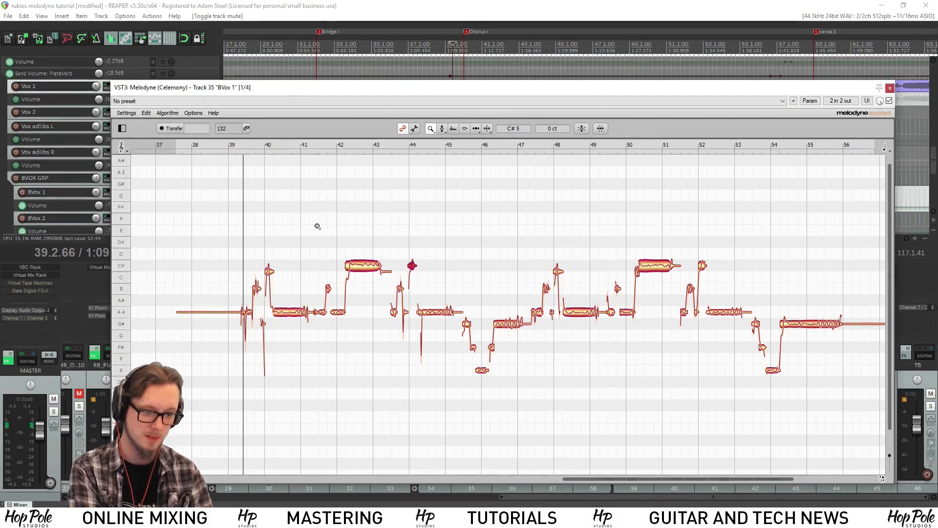
pyautogui.moveTo(317, 226); pyautogui.dragTo(318, 249)
pyautogui.press('space')
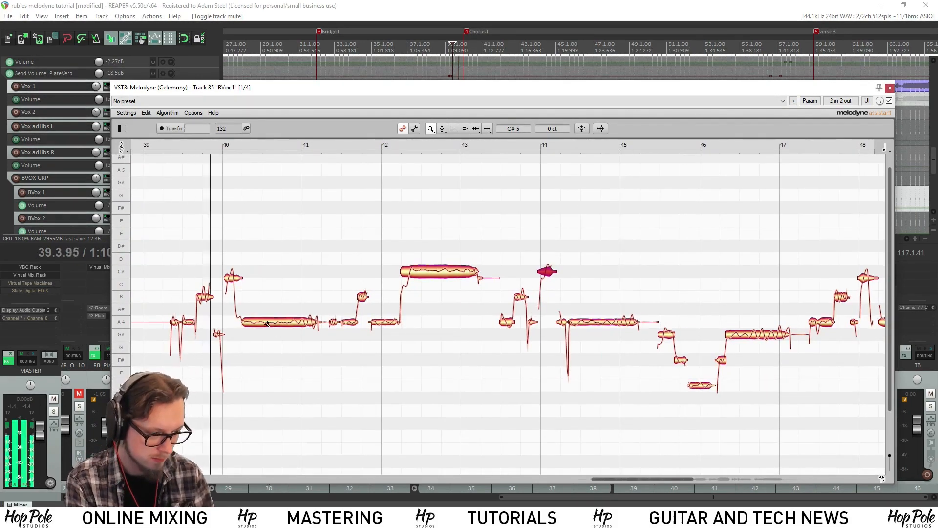
pyautogui.click(451, 68)
pyautogui.press('space')
pyautogui.press('space')
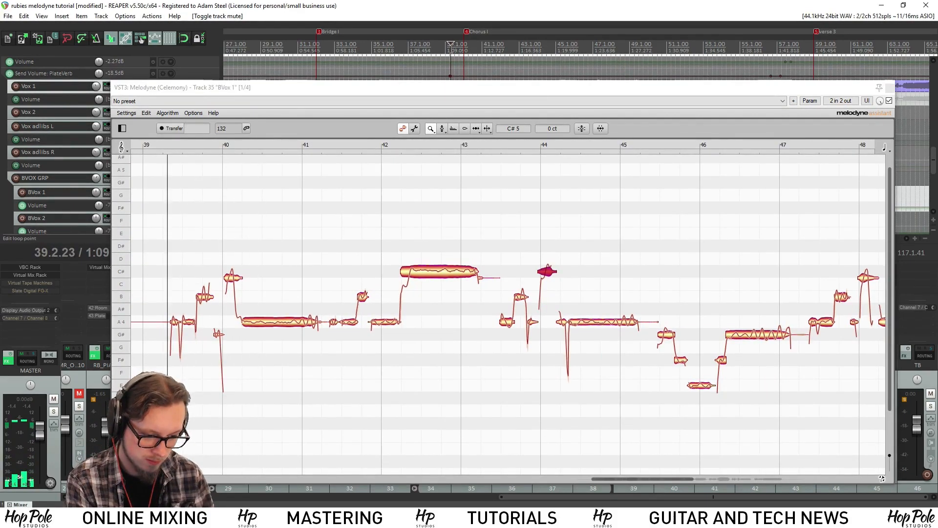
# Raise the short low note just before bar 40 to A 4 with the Pitch tool and replay the phrase
pyautogui.press('space')
pyautogui.rightClick(215, 316)
pyautogui.click(220, 303)
pyautogui.moveTo(218, 335); pyautogui.dragTo(219, 322)
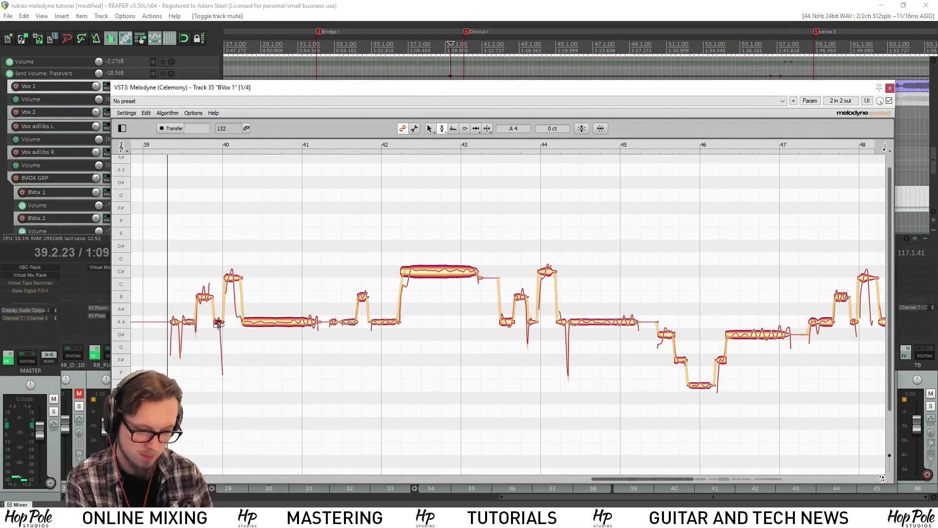
pyautogui.press('space')
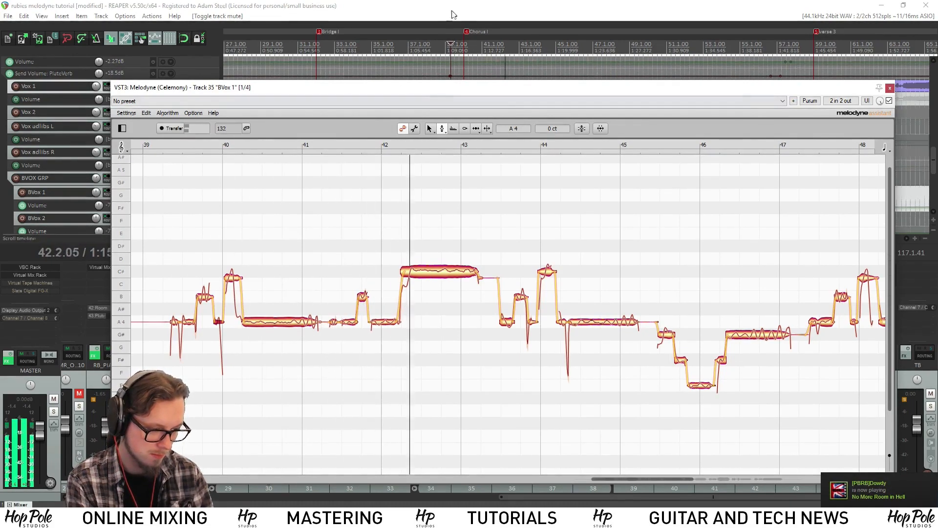
# Split the beginning off the long C# 5 note just after bar 42 and move that short piece to B 4
pyautogui.click(497, 44)
pyautogui.press('space')
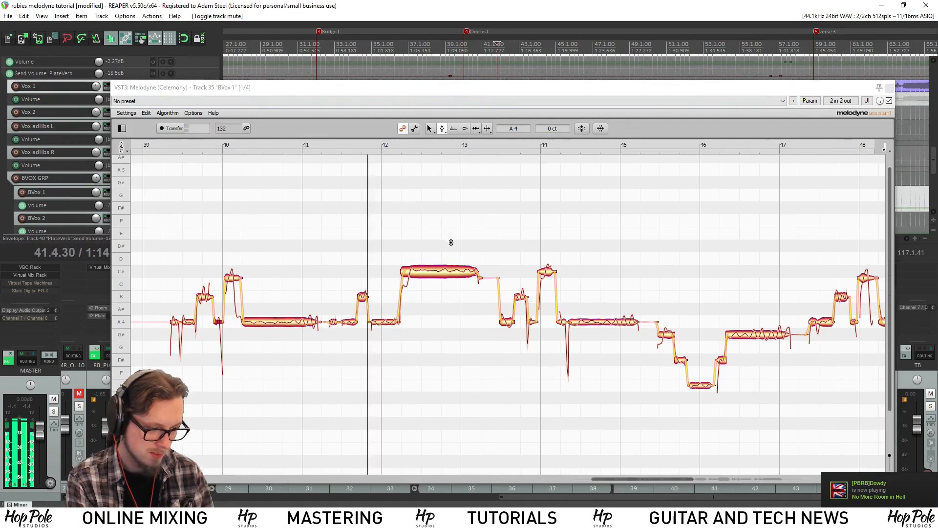
pyautogui.rightClick(450, 243)
pyautogui.click(484, 253)
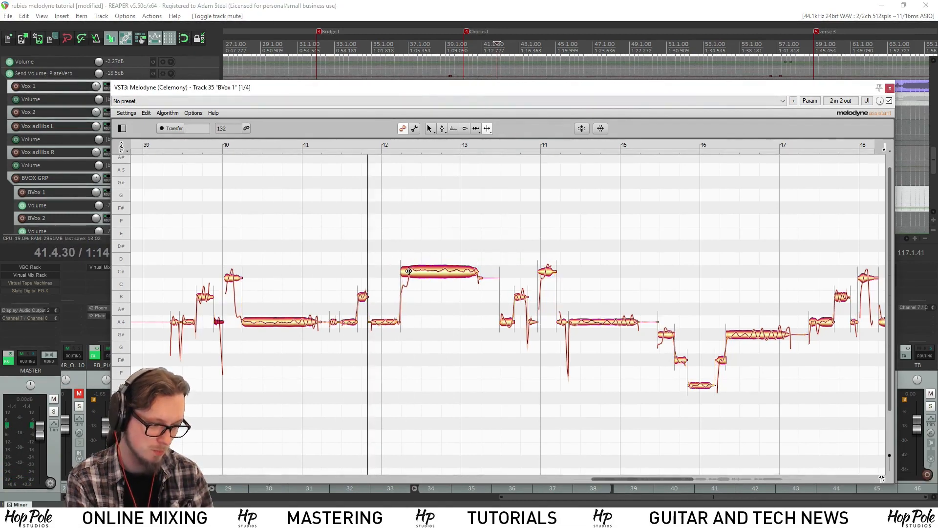
pyautogui.doubleClick(408, 271)
pyautogui.rightClick(393, 259)
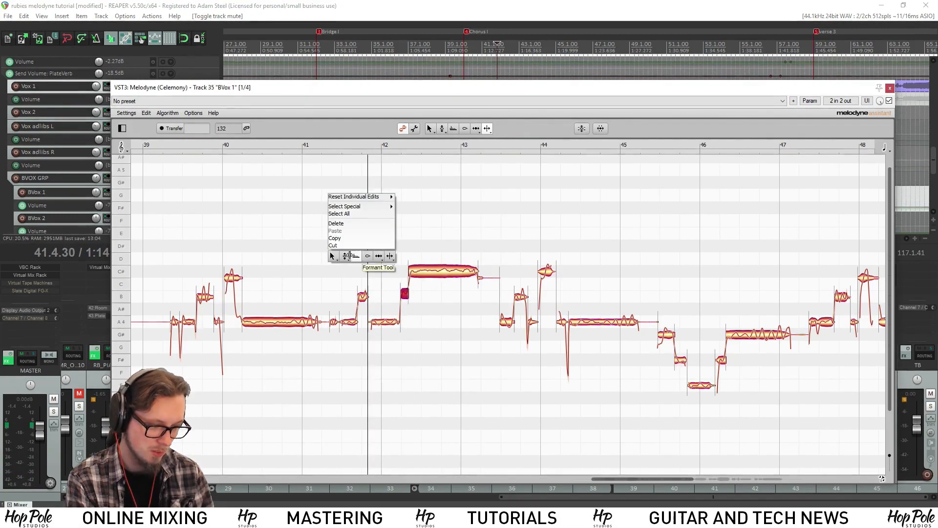
pyautogui.click(348, 255)
pyautogui.click(423, 273)
pyautogui.click(405, 293)
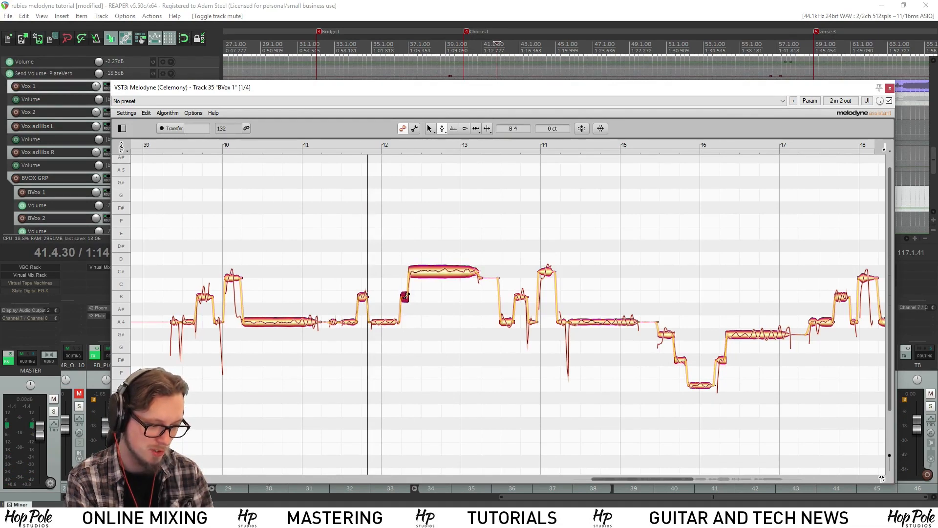
# Replay the phrase up to bar 44 and try lowering the short note at bar 44 to C 5
pyautogui.press('space')
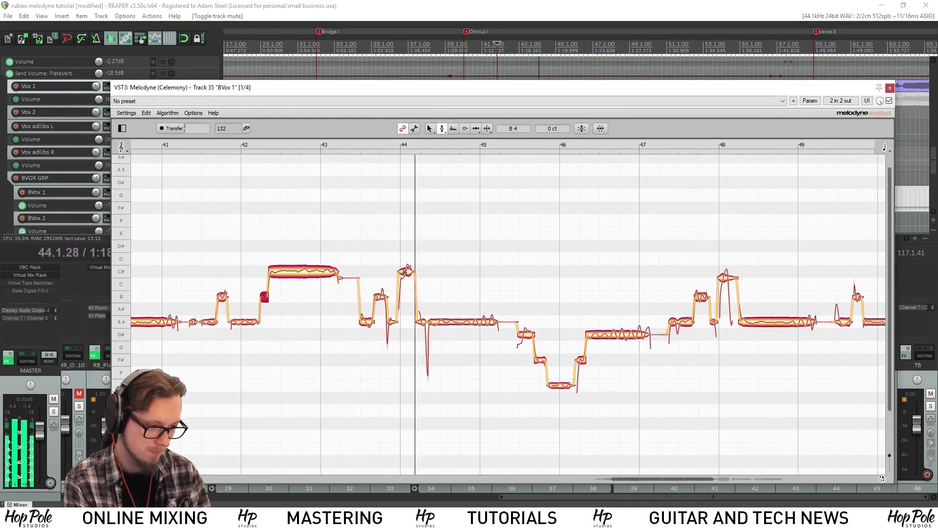
pyautogui.press('space')
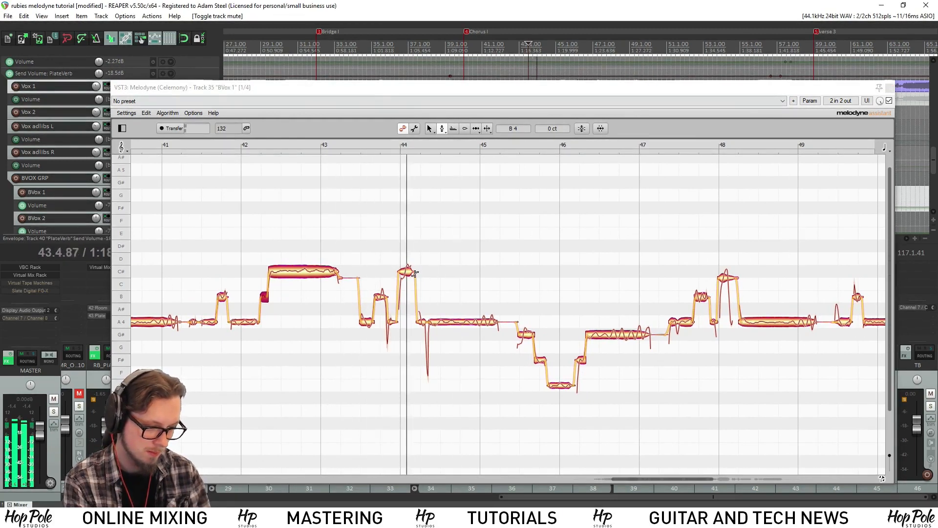
pyautogui.press('space')
pyautogui.moveTo(405, 272); pyautogui.dragTo(405, 288)
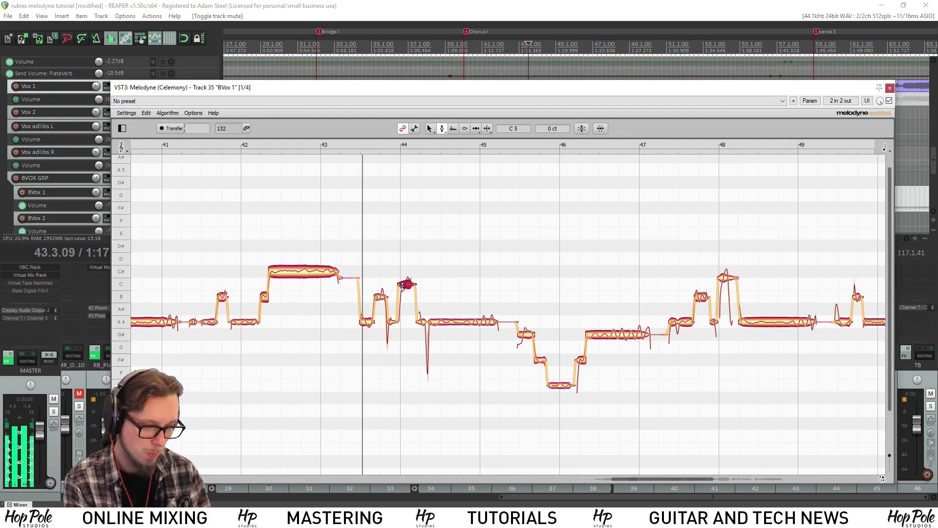
# Split the short note at bar 44, set its first part to B 4 and its second part to C# 5, and replay it
pyautogui.rightClick(415, 274)
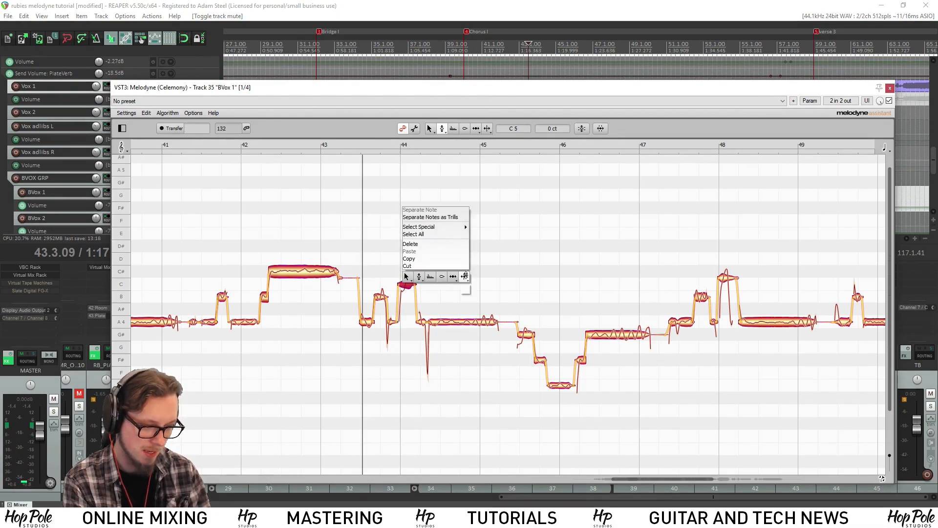
pyautogui.click(463, 276)
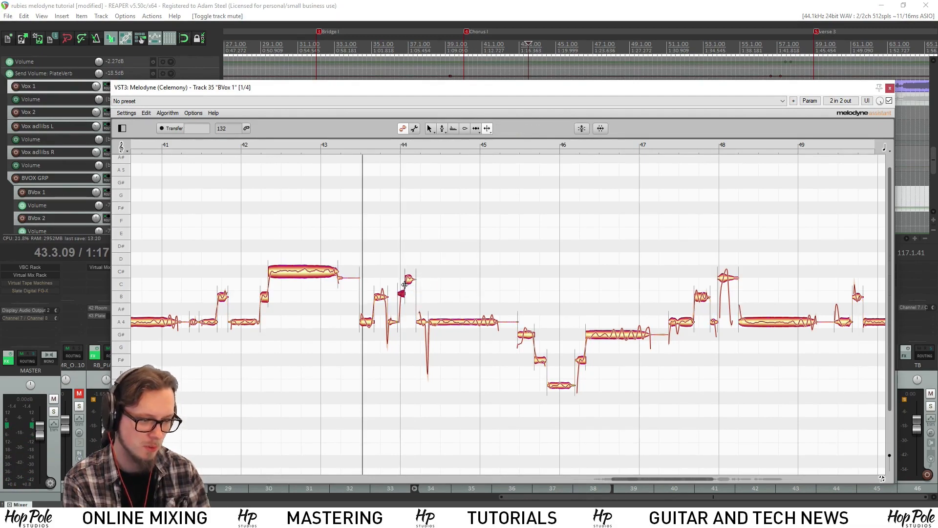
pyautogui.rightClick(405, 284)
pyautogui.click(357, 285)
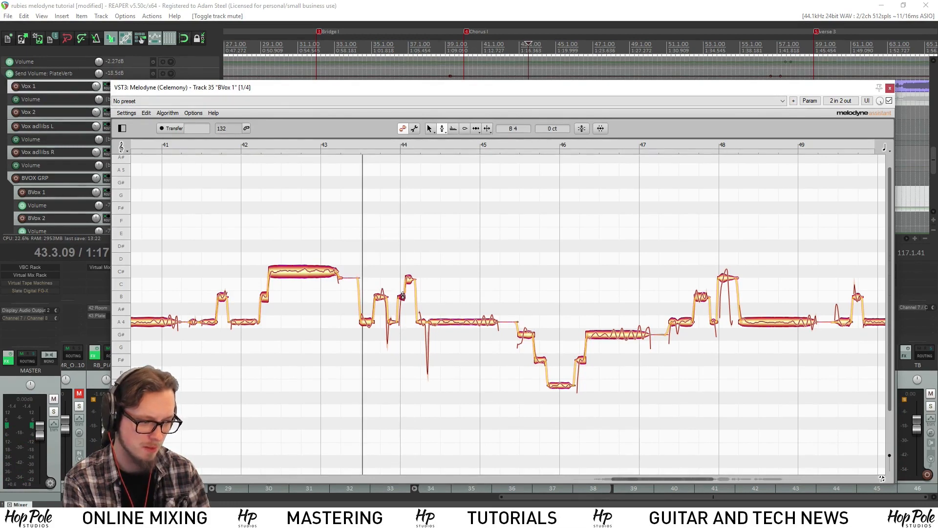
pyautogui.moveTo(409, 277); pyautogui.dragTo(409, 263)
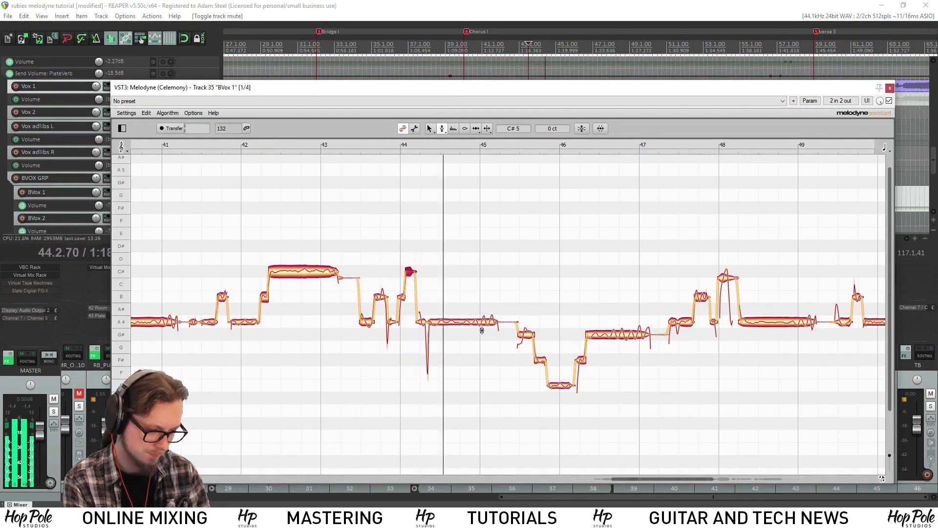
pyautogui.press('space')
# Split the short G# note between bars 45 and 46, setting its first part to F# 4 and its second part to G# 4
pyautogui.rightClick(568, 295)
pyautogui.click(611, 296)
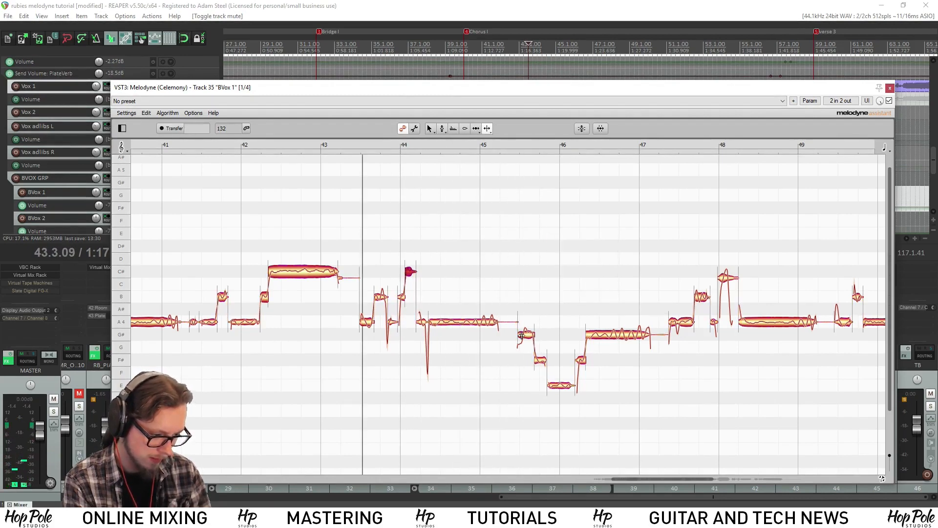
pyautogui.rightClick(521, 334)
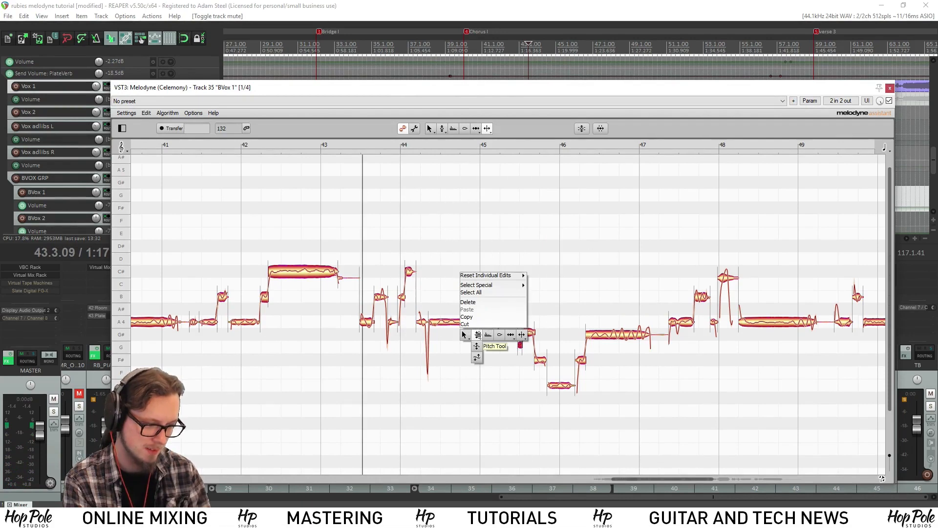
pyautogui.click(475, 334)
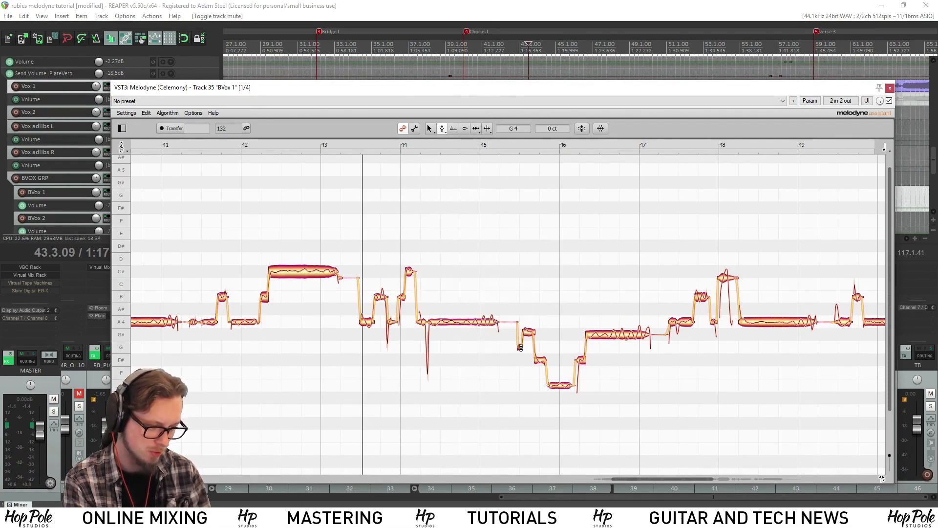
pyautogui.click(529, 334)
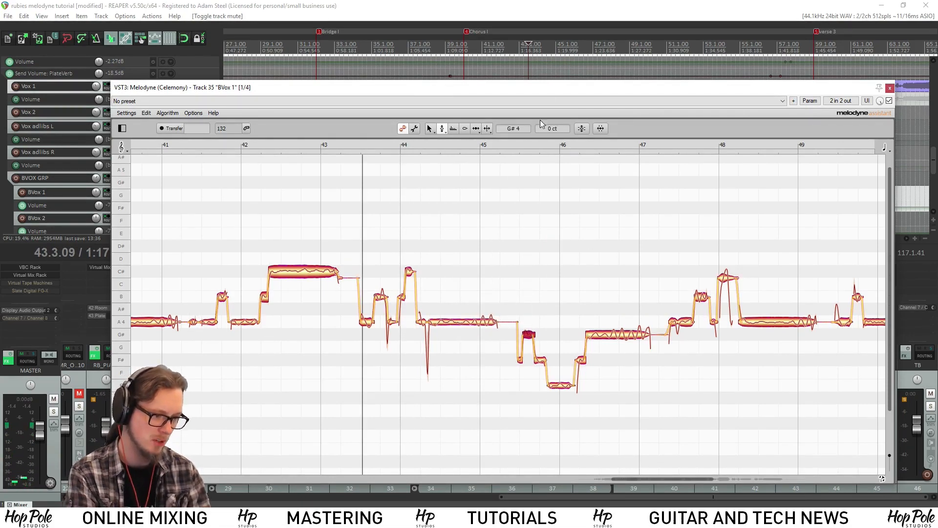
# Move the Melodyne window slightly up and play the edited BVox 1 notes from bar 44
pyautogui.press('space')
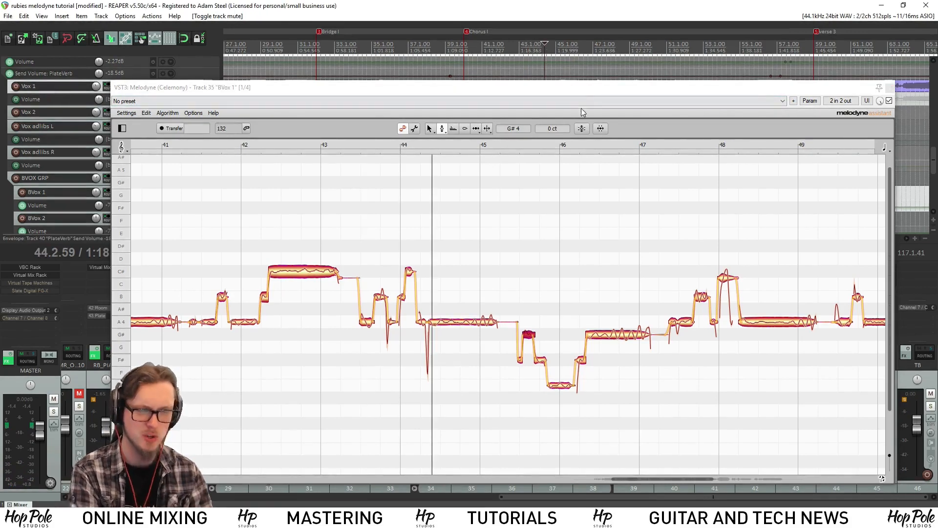
pyautogui.moveTo(586, 88); pyautogui.dragTo(559, 72)
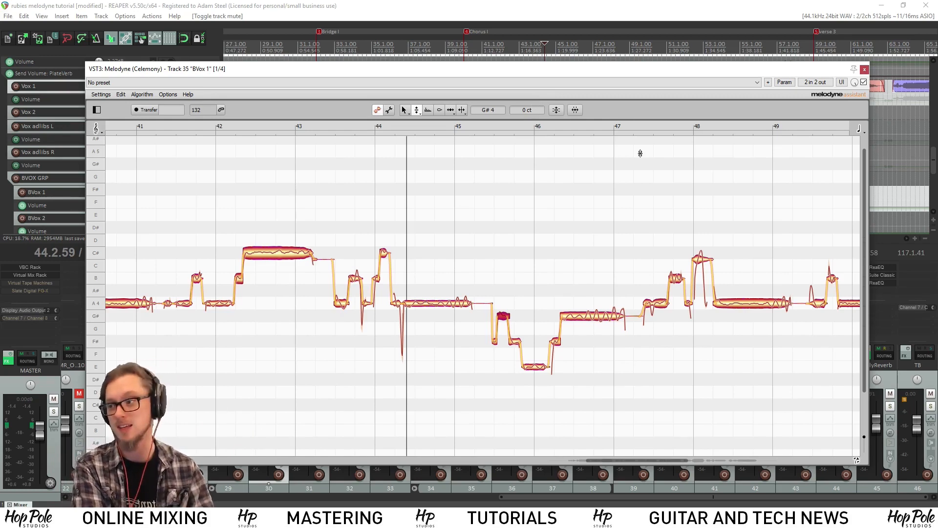
pyautogui.press('space')
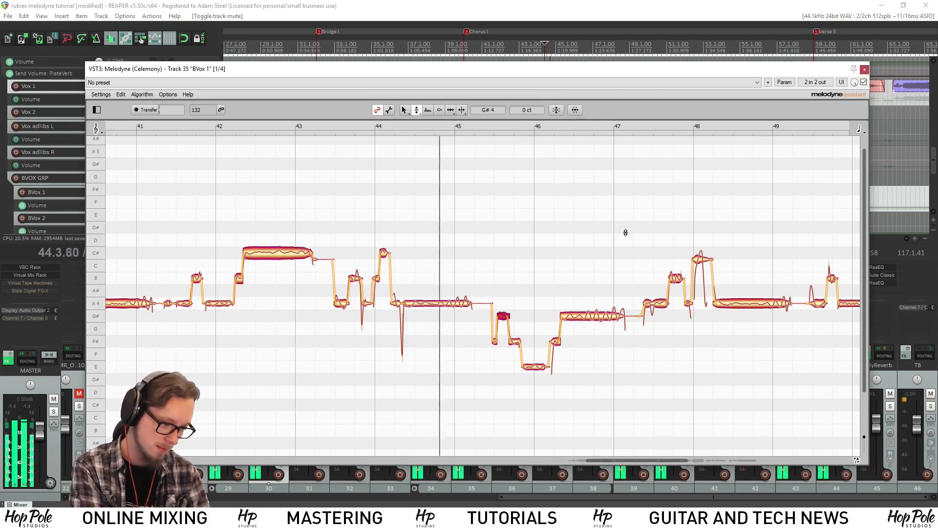
pyautogui.moveTo(602, 463); pyautogui.dragTo(622, 463)
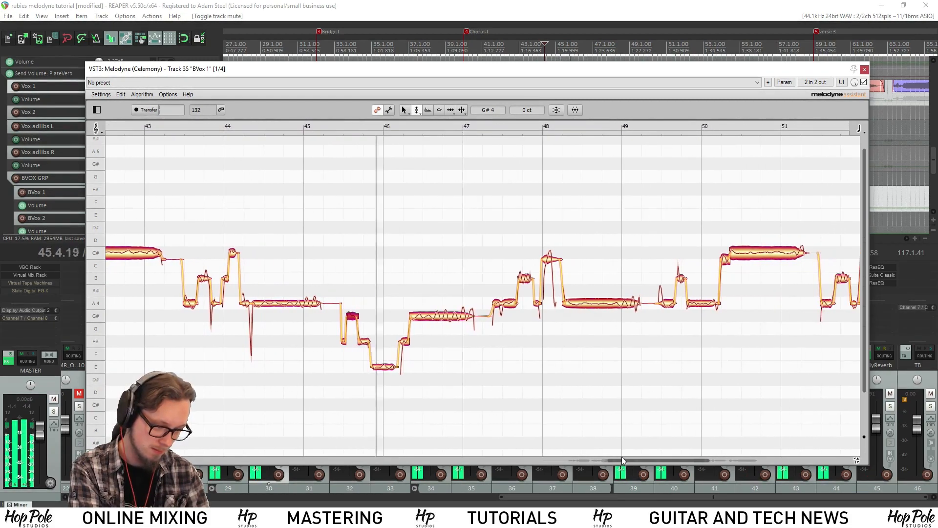
# Select the long note before bar 47 with the Pitch tool during playback, followed by the short high note at bar 48
pyautogui.rightClick(442, 319)
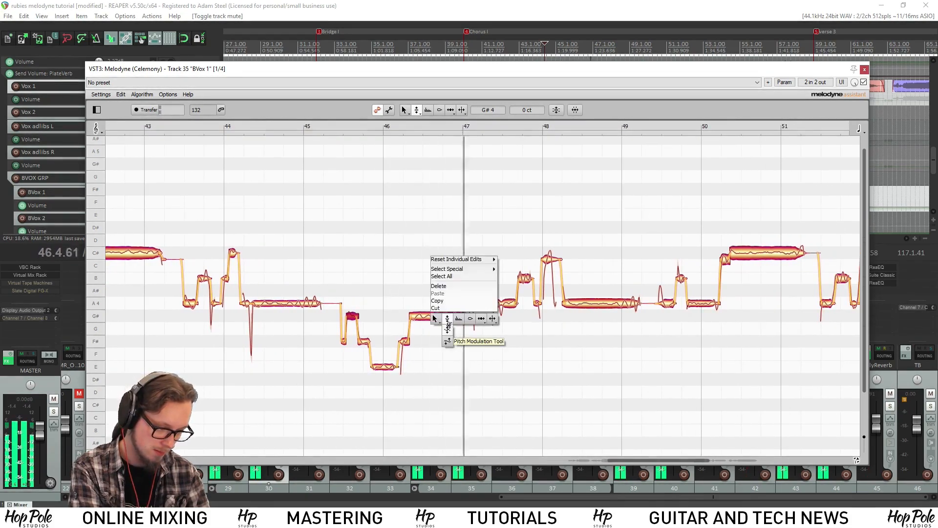
pyautogui.click(445, 317)
pyautogui.rightClick(468, 273)
pyautogui.click(468, 288)
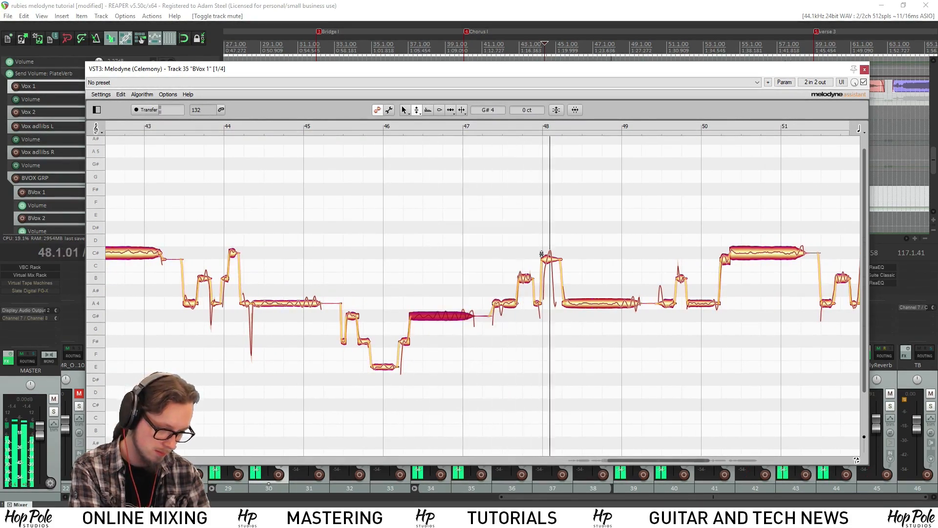
pyautogui.click(550, 259)
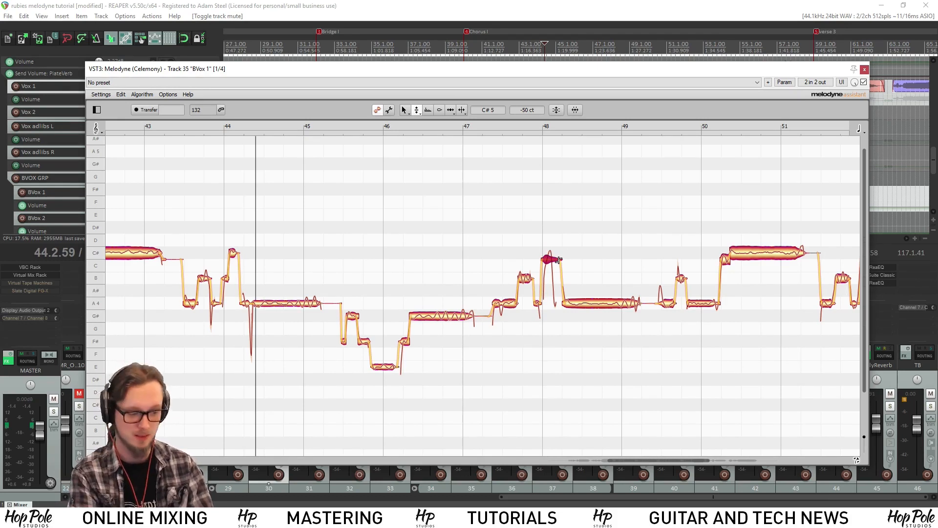
# Play from bar 47, set the short note just after bar 50 to B 4, and replay it from late in bar 49
pyautogui.press('space')
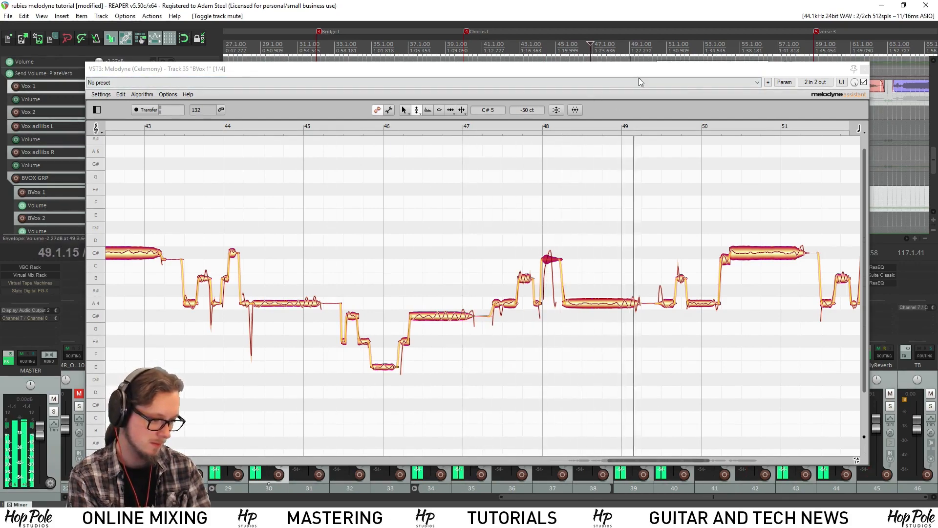
pyautogui.moveTo(665, 461); pyautogui.dragTo(702, 462)
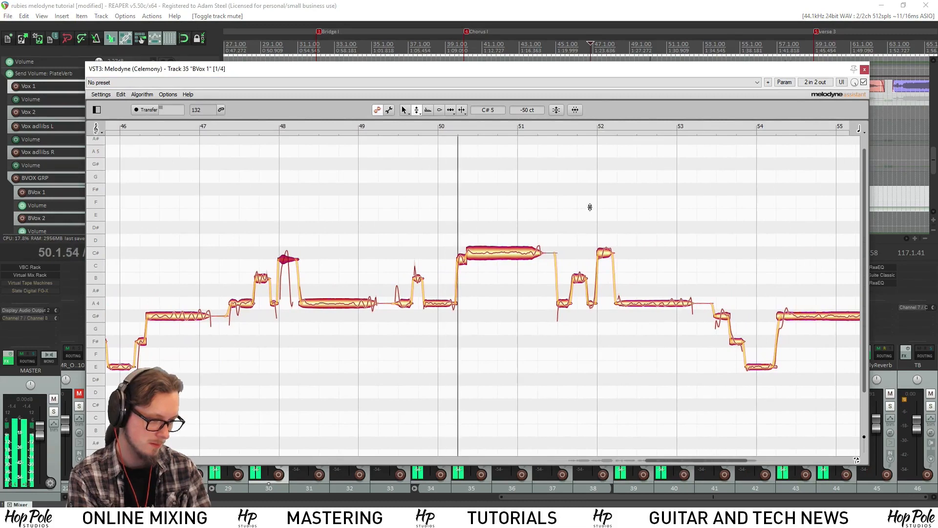
pyautogui.click(644, 44)
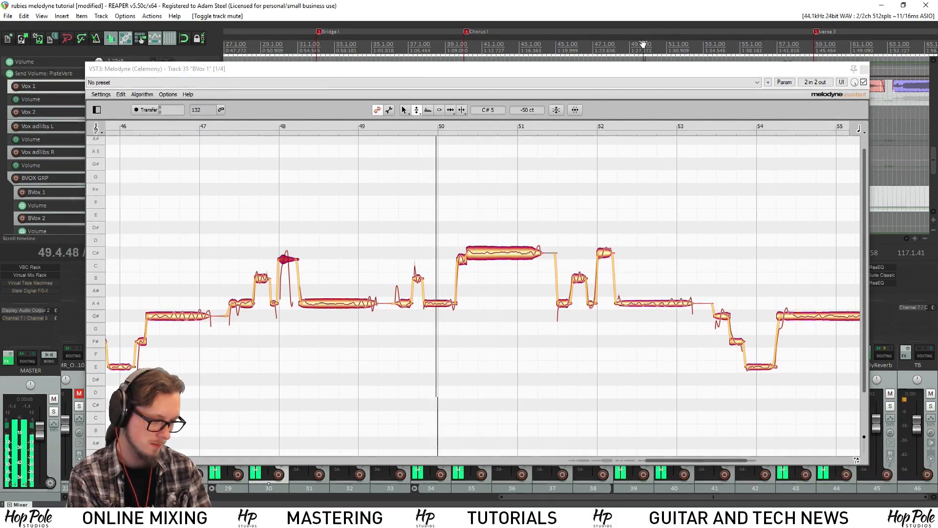
pyautogui.press('space')
pyautogui.doubleClick(460, 258)
pyautogui.moveTo(460, 258); pyautogui.dragTo(467, 255)
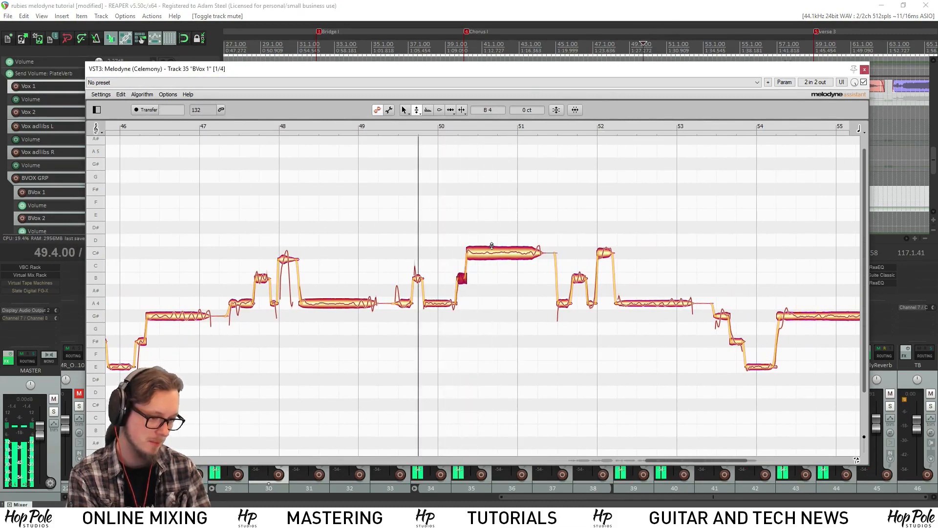
pyautogui.press('space')
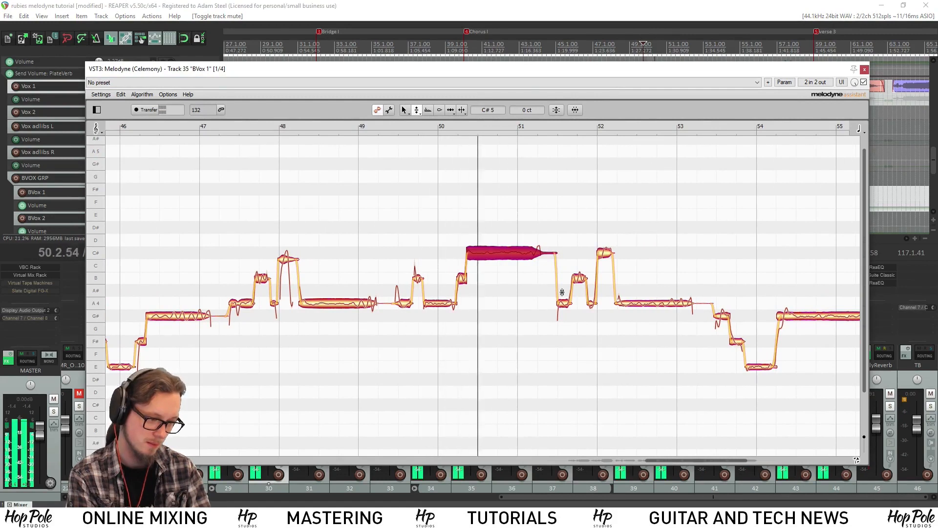
pyautogui.press('space')
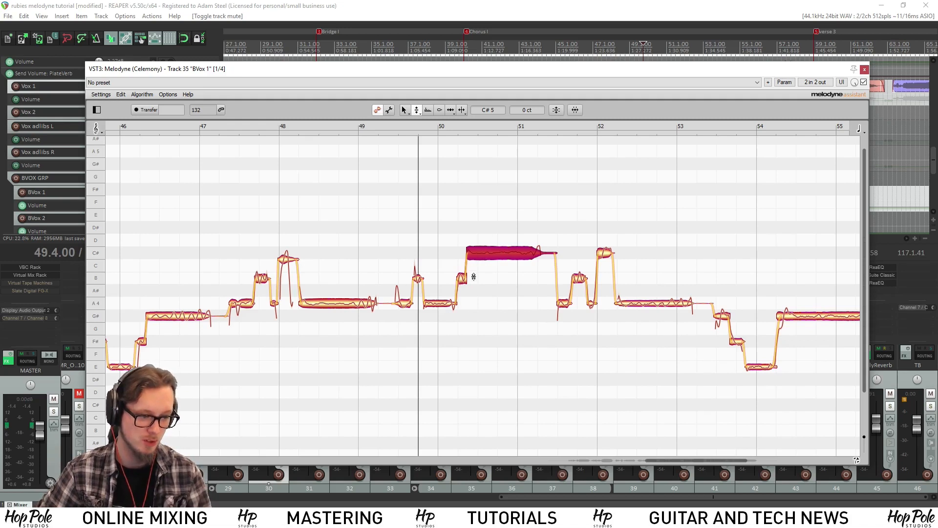
# Raise the short note after bar 50 to C# 5 and the following long note to D 5, boosting the long note by 7.20 dB
pyautogui.moveTo(463, 279); pyautogui.dragTo(488, 242)
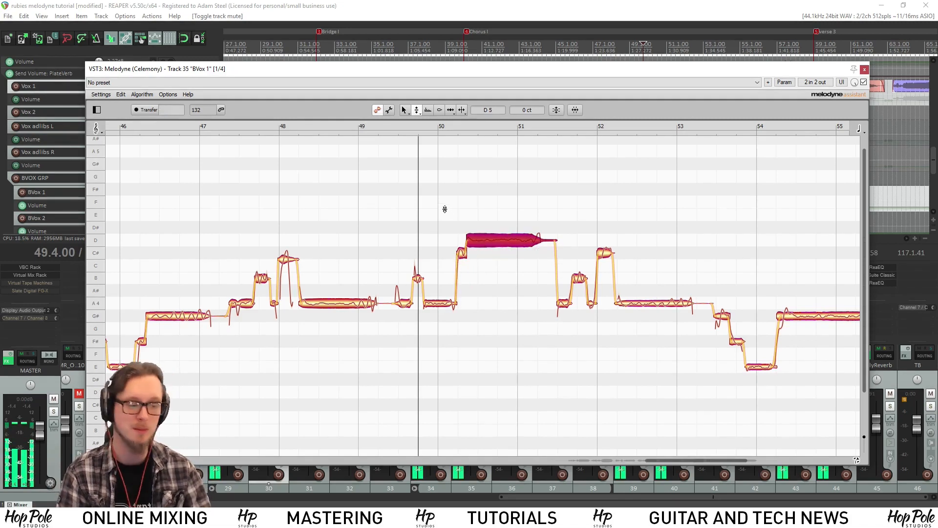
pyautogui.rightClick(477, 244)
pyautogui.click(504, 245)
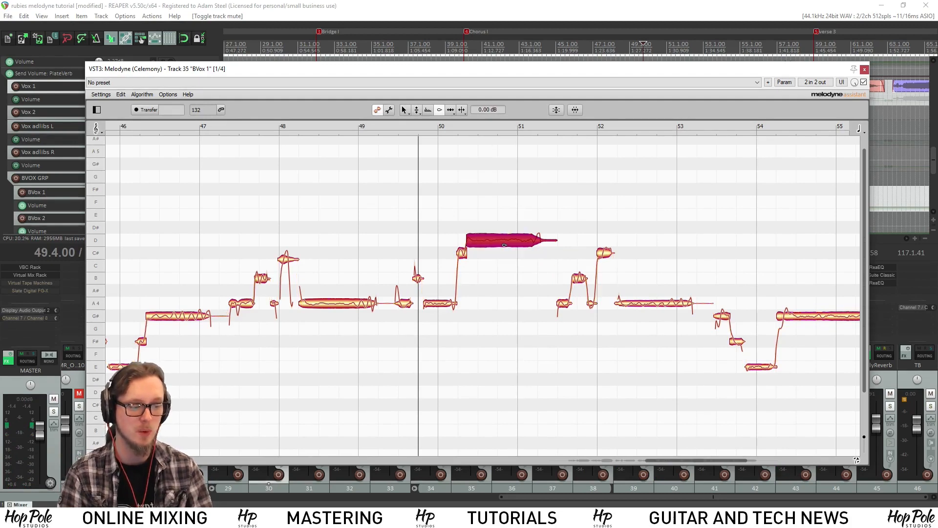
pyautogui.moveTo(505, 242); pyautogui.dragTo(517, 211)
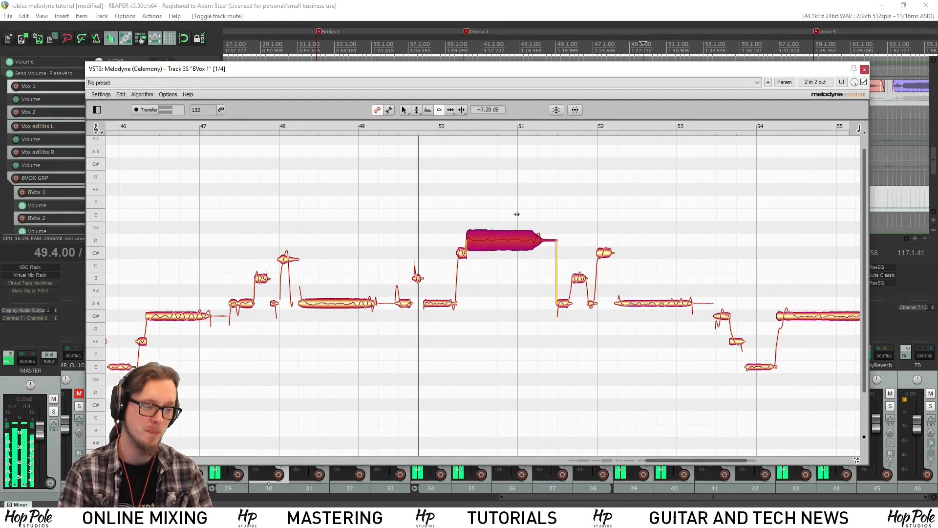
# Switch back to the Main tool and play the raised, louder long note from late in bar 49
pyautogui.rightClick(496, 213)
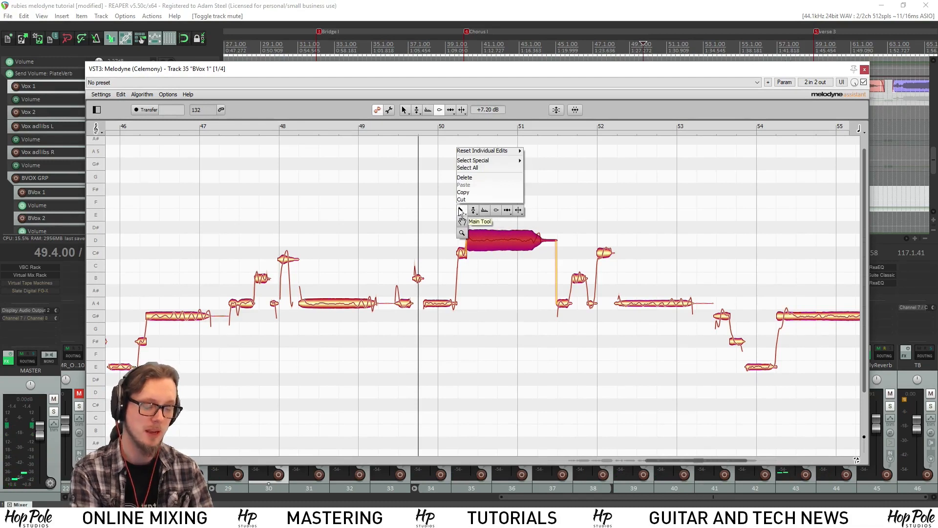
pyautogui.click(462, 211)
pyautogui.press('space')
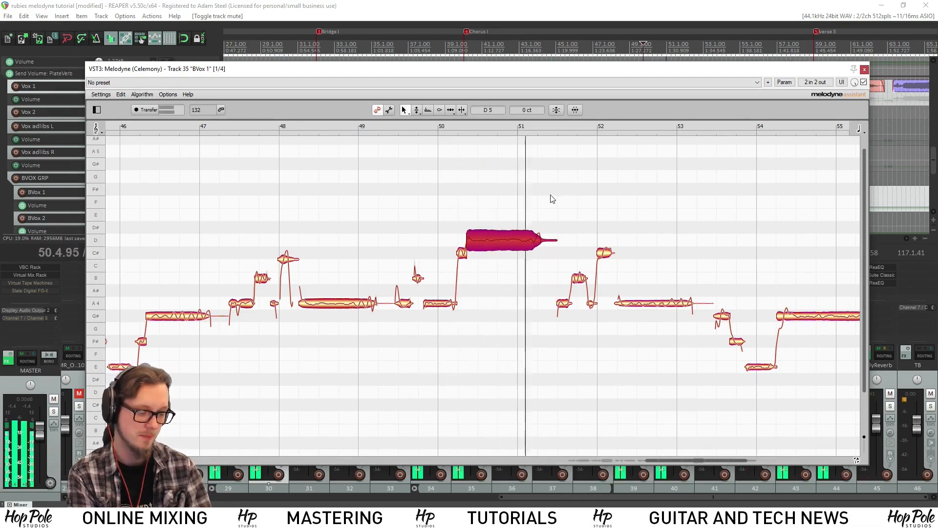
# Unsolo all tracks and replay the raised long note from late in bar 49 with the full mix
pyautogui.press('space')
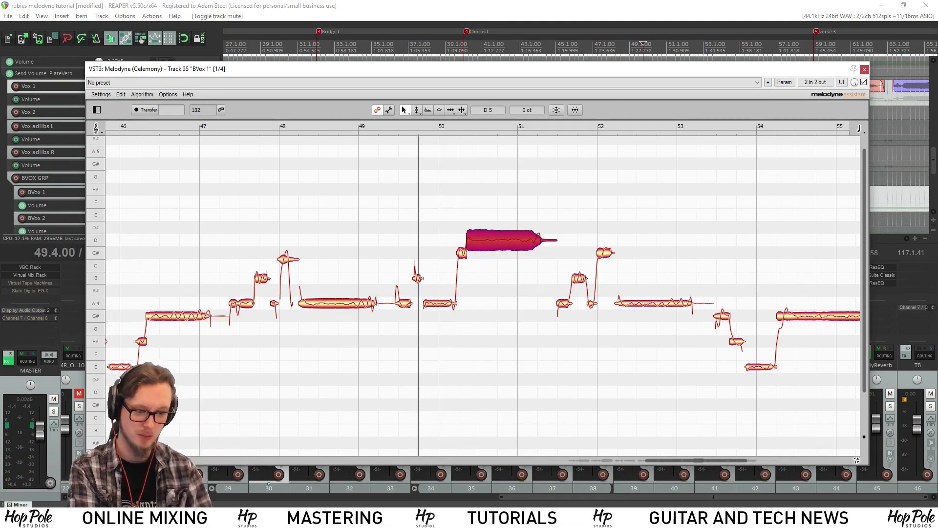
pyautogui.click(55, 410)
pyautogui.press('space')
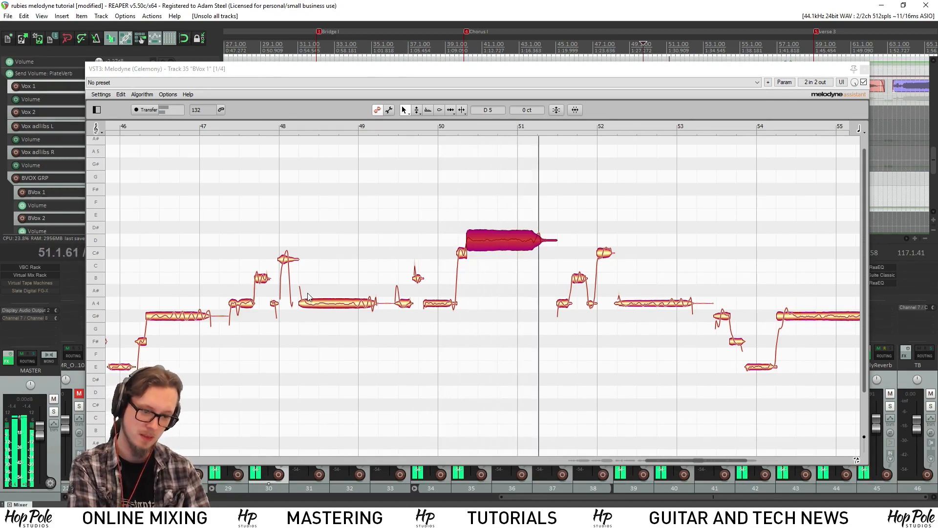
pyautogui.press('space')
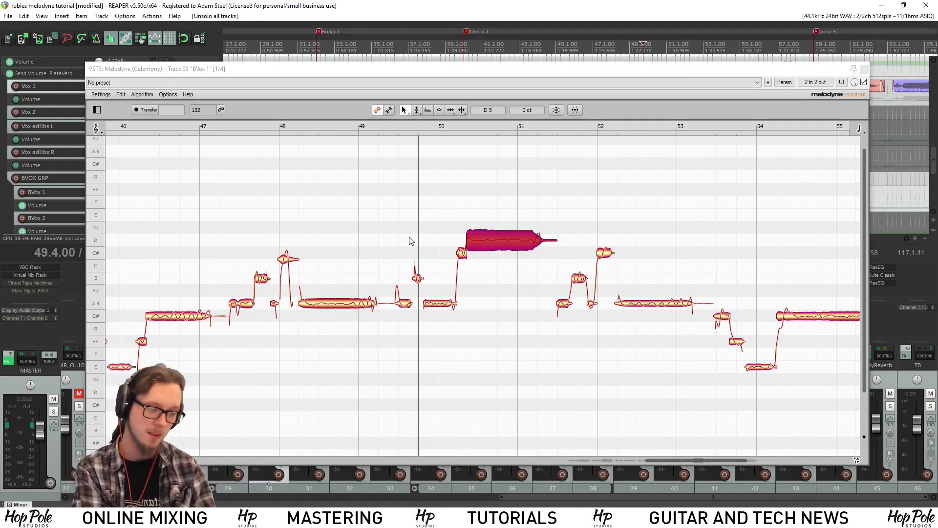
pyautogui.press('space')
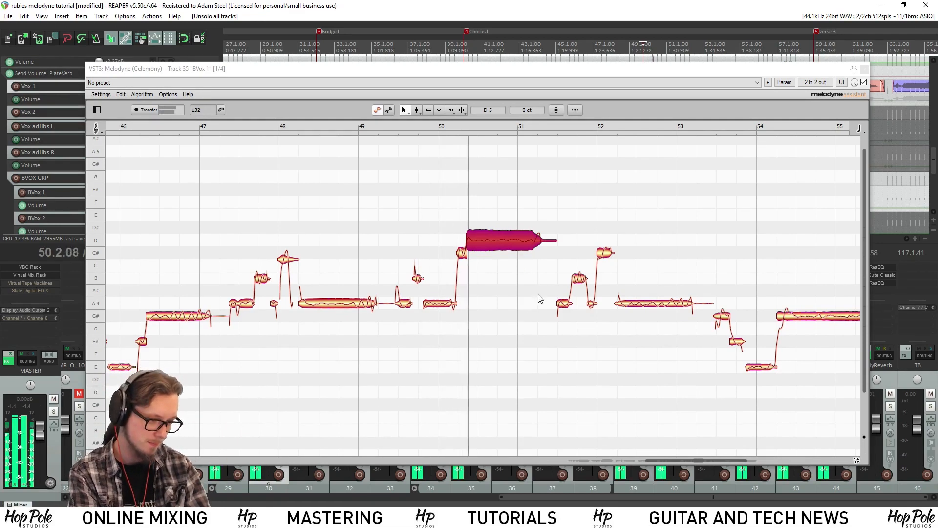
# Split the short C# 5 note at bar 52 and lower its first part to B 4
pyautogui.rightClick(591, 262)
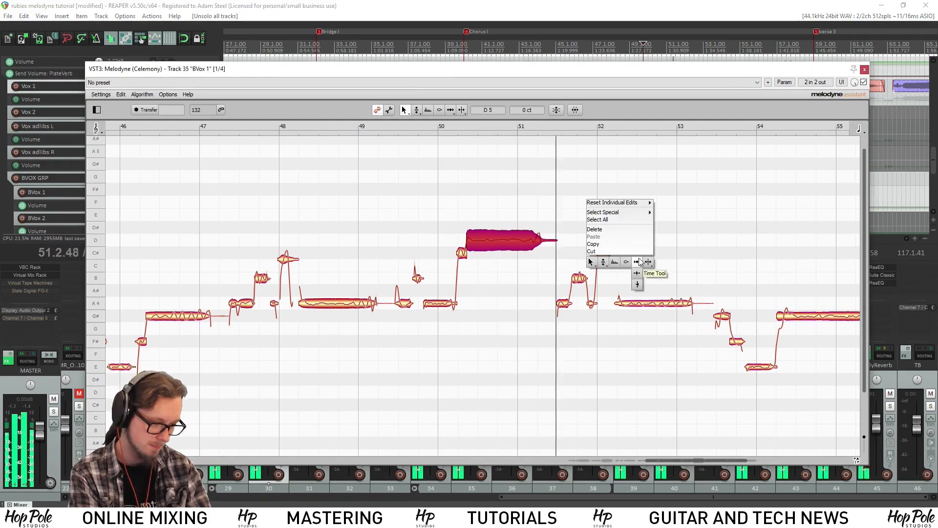
pyautogui.click(649, 263)
pyautogui.press('space')
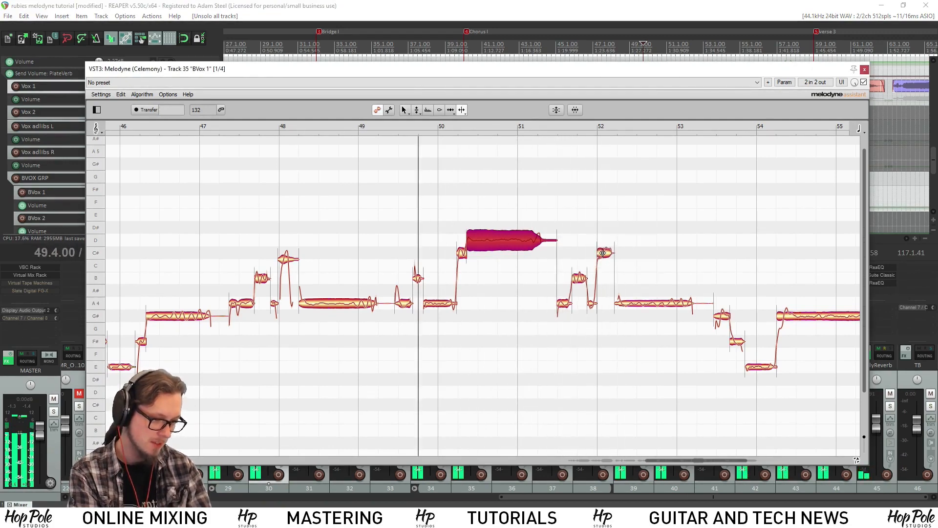
pyautogui.doubleClick(602, 252)
pyautogui.rightClick(602, 253)
pyautogui.click(556, 254)
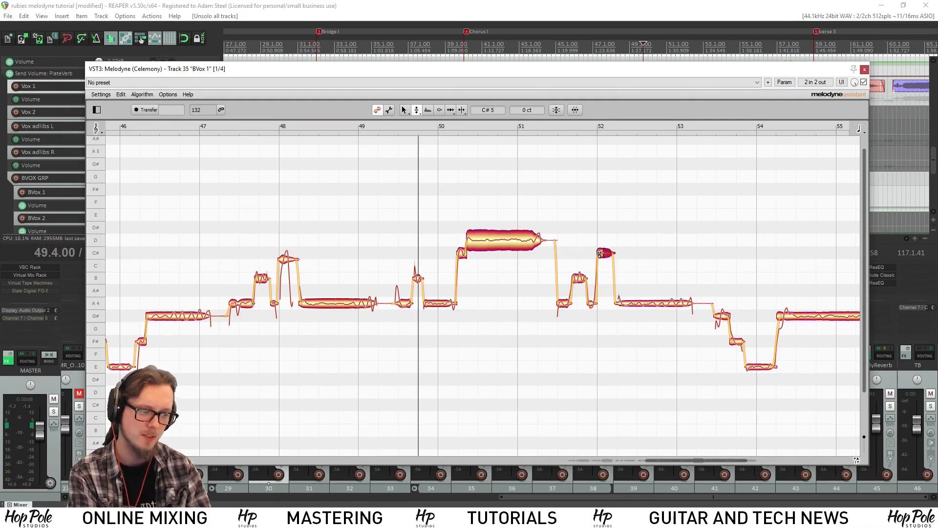
pyautogui.moveTo(599, 254); pyautogui.dragTo(599, 278)
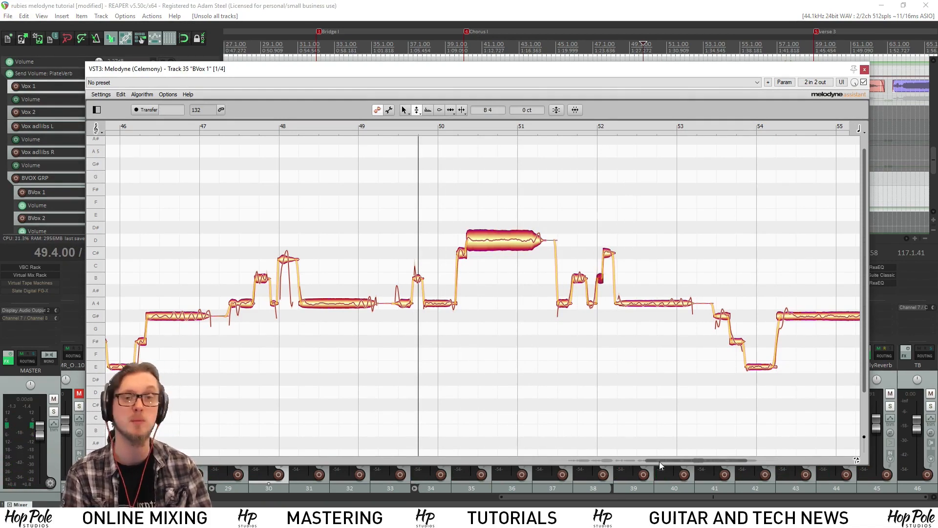
# Play from bar 51, split the short G# 4 note midway through bar 53, and lower its first part to F# 4
pyautogui.moveTo(658, 462); pyautogui.dragTo(687, 462)
pyautogui.press('space')
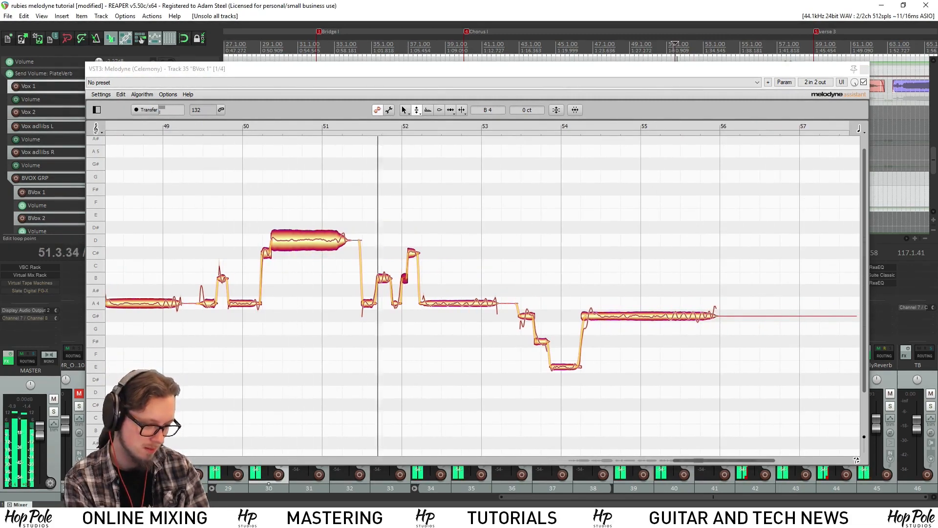
pyautogui.rightClick(530, 316)
pyautogui.click(579, 315)
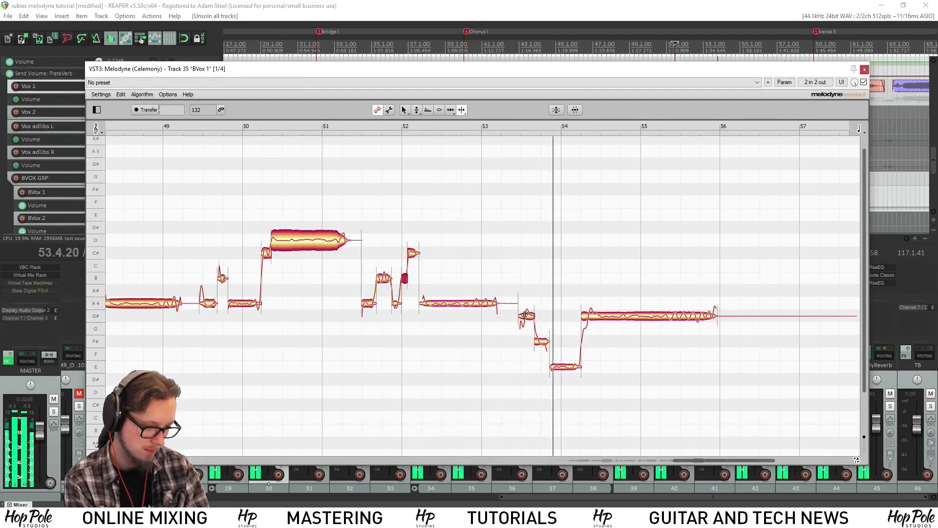
pyautogui.rightClick(528, 315)
pyautogui.click(480, 315)
pyautogui.press('space')
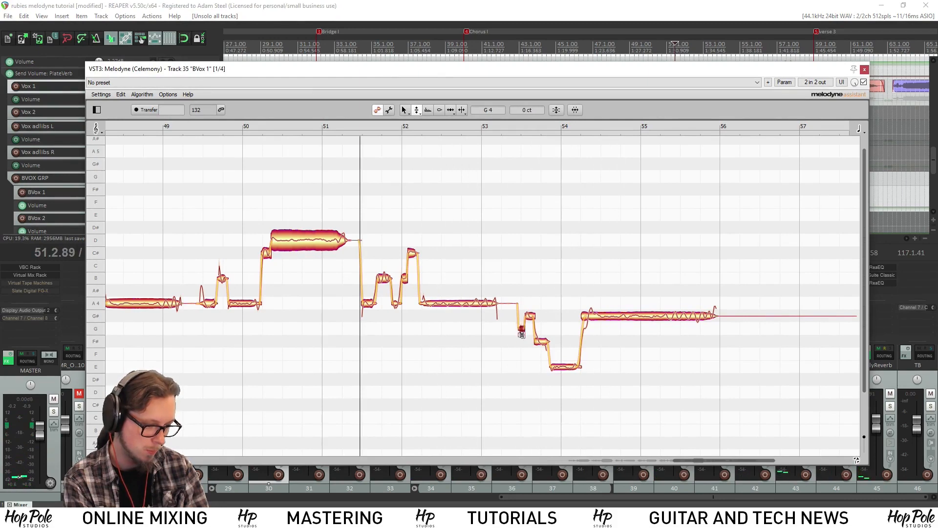
pyautogui.click(545, 342)
pyautogui.click(561, 365)
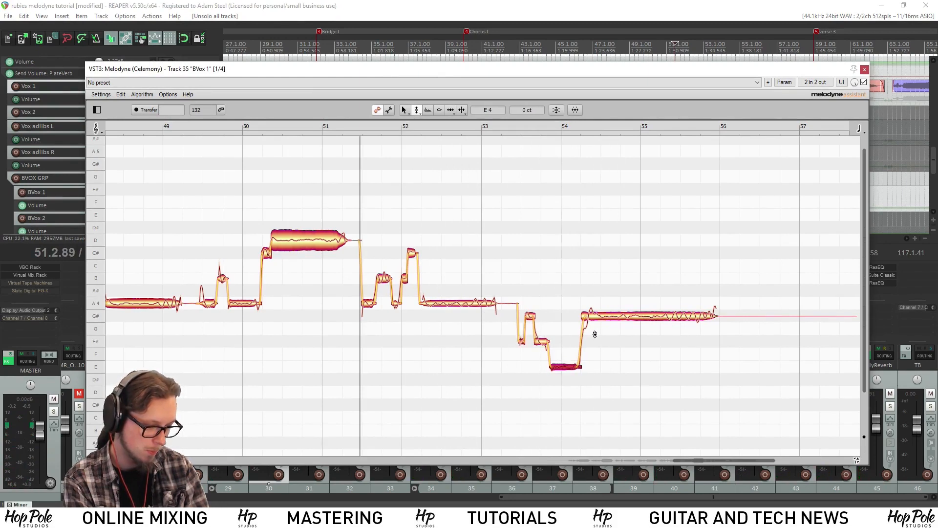
# Split off the start of the long G# 4 note after bar 54 and lower that fragment to F# 4
pyautogui.rightClick(595, 316)
pyautogui.click(638, 316)
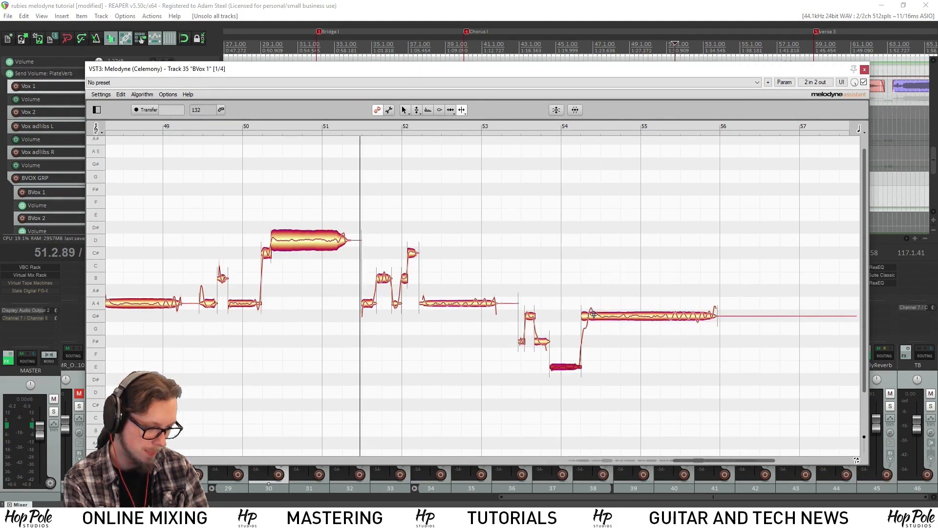
pyautogui.doubleClick(588, 316)
pyautogui.rightClick(589, 316)
pyautogui.click(542, 316)
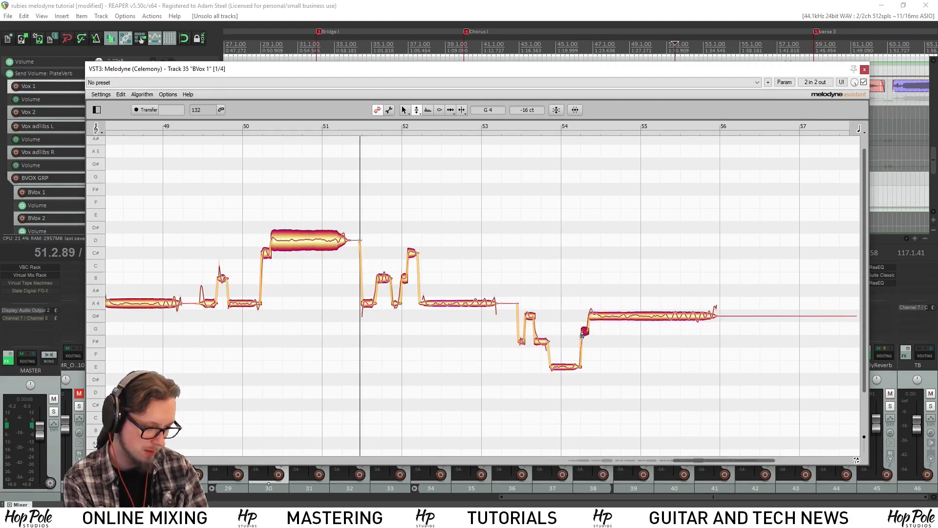
pyautogui.moveTo(585, 329); pyautogui.dragTo(585, 341)
# Set the long G# 4 note's pitch modulation to 52% and replay the phrase from bar 51
pyautogui.click(614, 317)
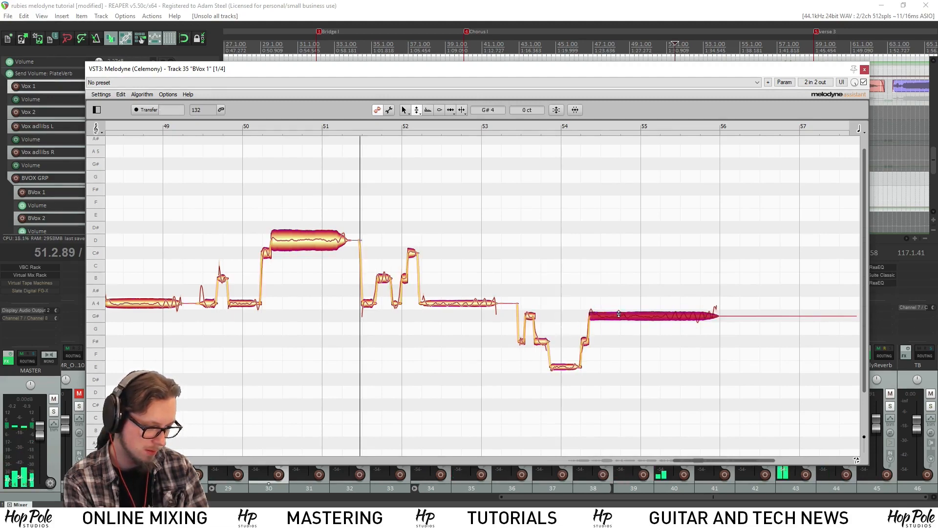
pyautogui.rightClick(616, 316)
pyautogui.click(617, 336)
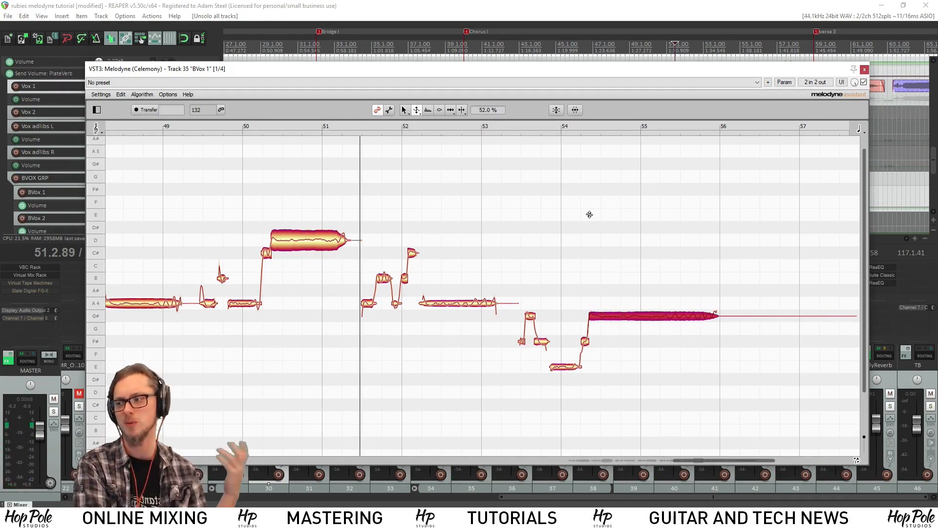
pyautogui.press('space')
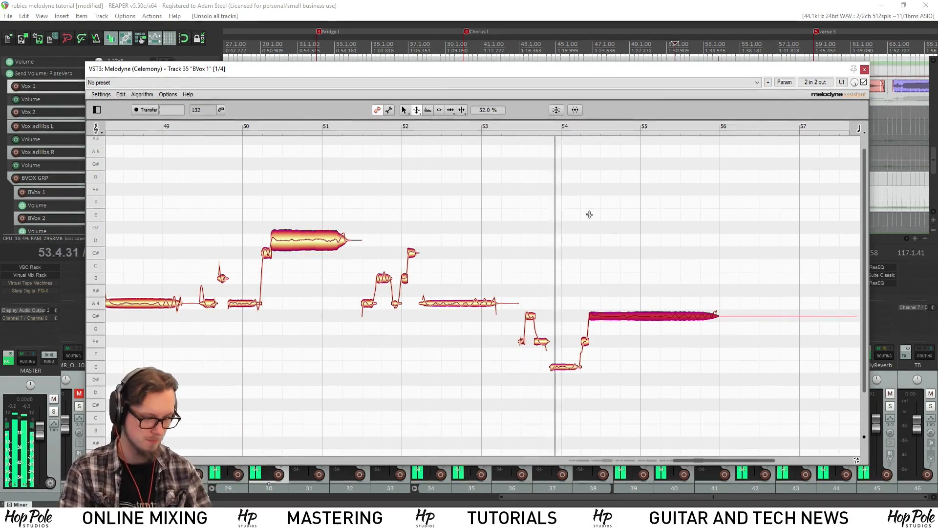
pyautogui.press('space')
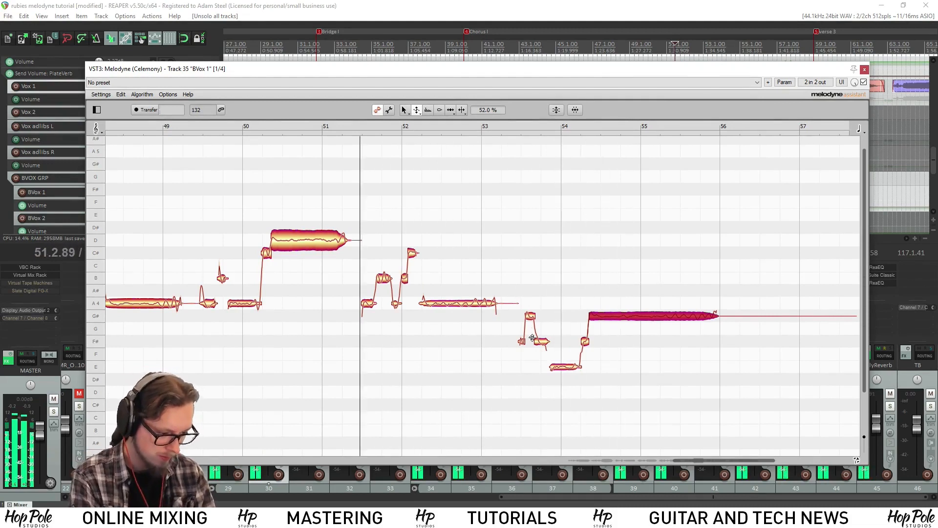
# Set pitch modulation to 61% on the second F# 4 note before bar 54, 87% on the short G# 4 and 88% on the E 4, and replay
pyautogui.click(541, 340)
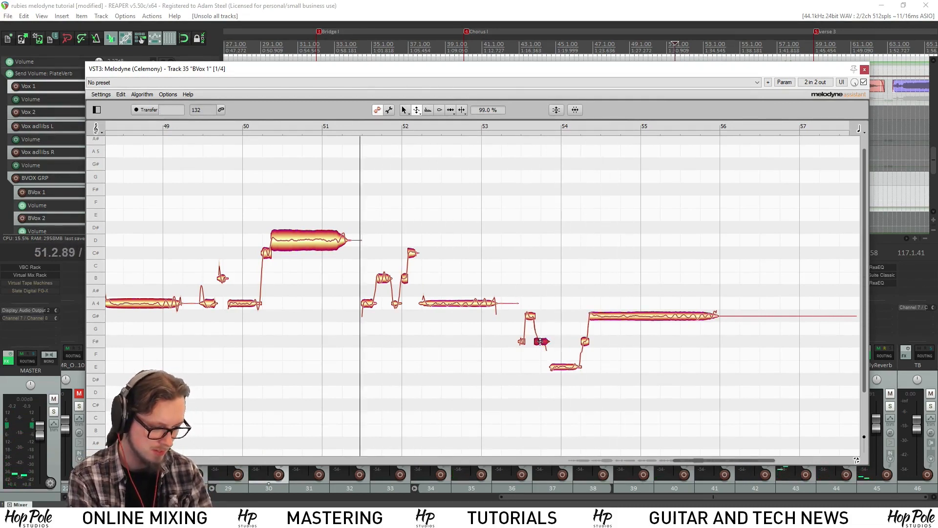
pyautogui.moveTo(540, 341); pyautogui.dragTo(544, 361)
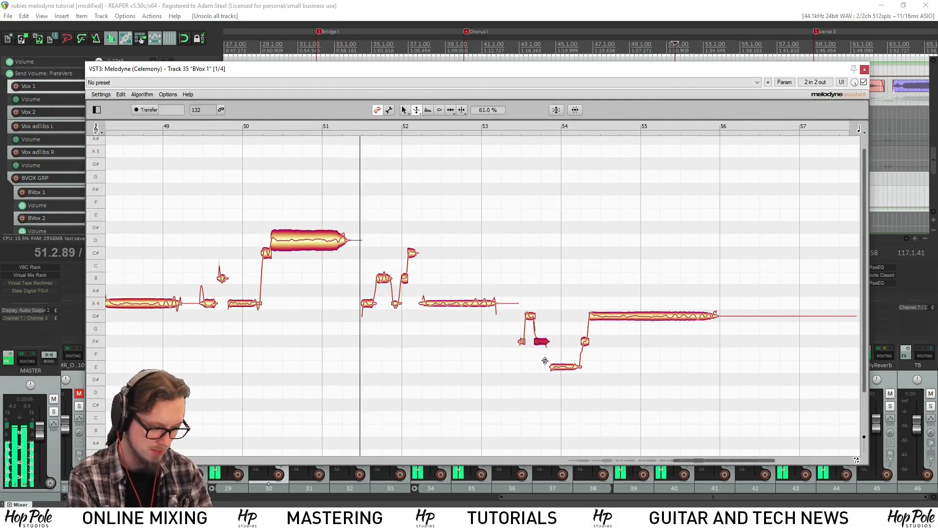
pyautogui.click(529, 316)
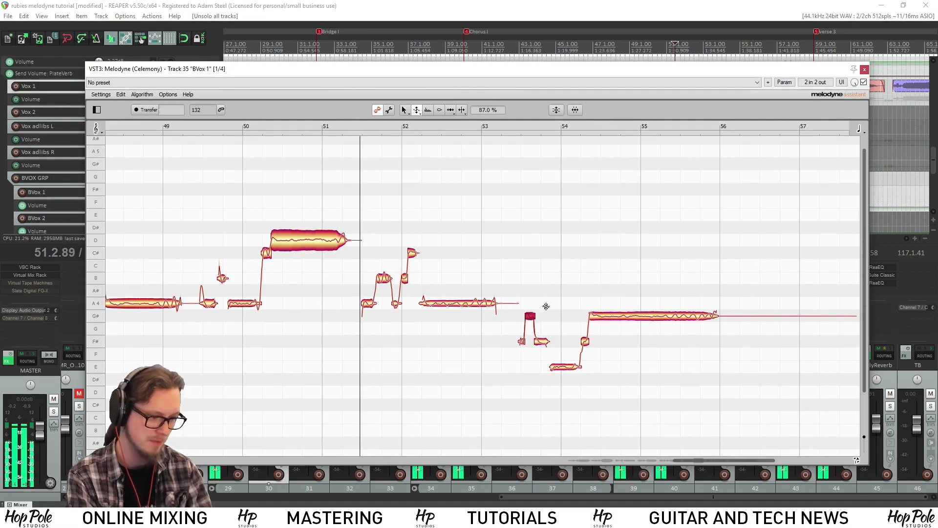
pyautogui.click(566, 369)
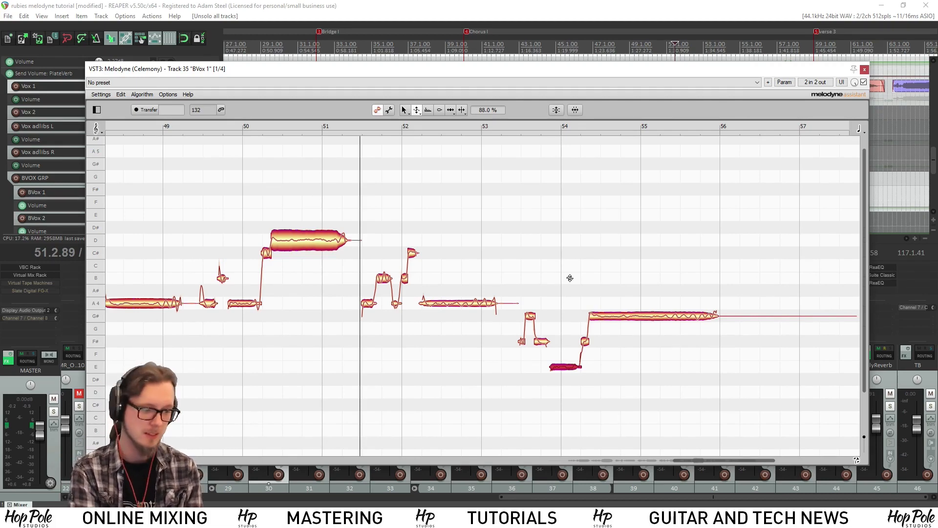
pyautogui.press('space')
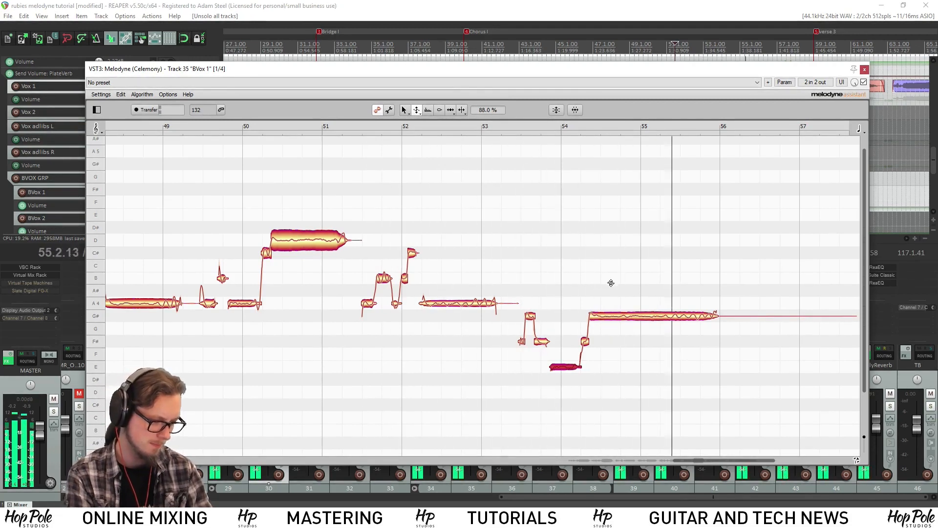
pyautogui.press('space')
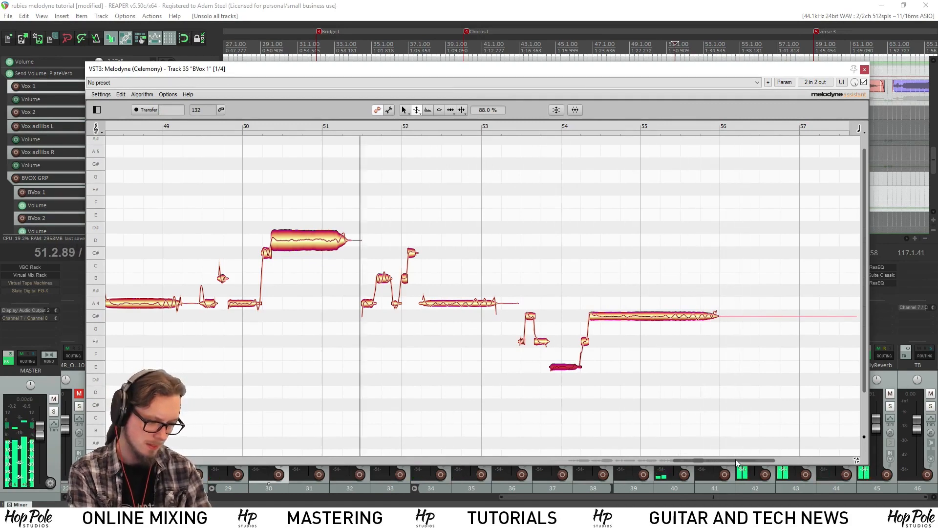
# Return to the start of the backing vocal and play it through from bar 39
pyautogui.moveTo(735, 459); pyautogui.dragTo(607, 434)
pyautogui.moveTo(759, 378); pyautogui.dragTo(757, 384)
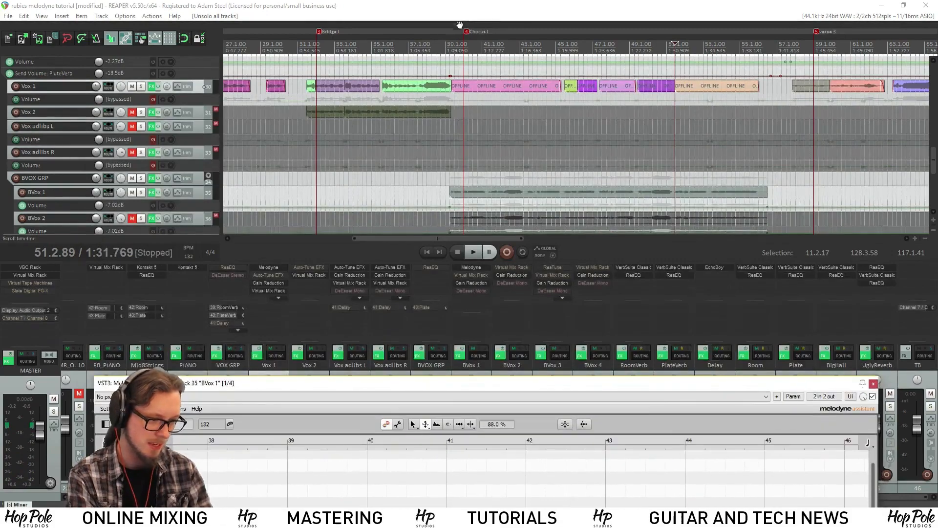
pyautogui.click(445, 47)
pyautogui.moveTo(454, 389); pyautogui.dragTo(424, 83)
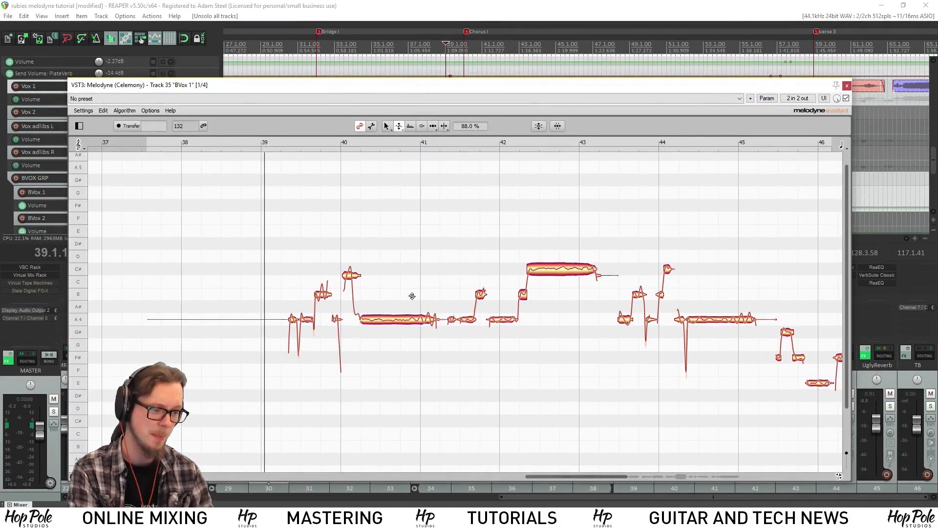
pyautogui.press('space')
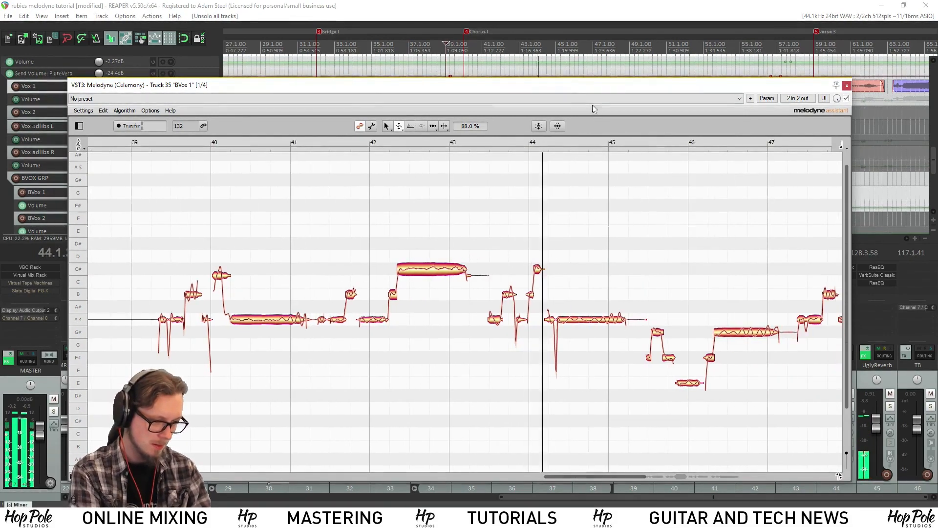
# Set the playback position to late in bar 42 and select the tiny trailing note just after bar 43 with the Time tool
pyautogui.click(514, 44)
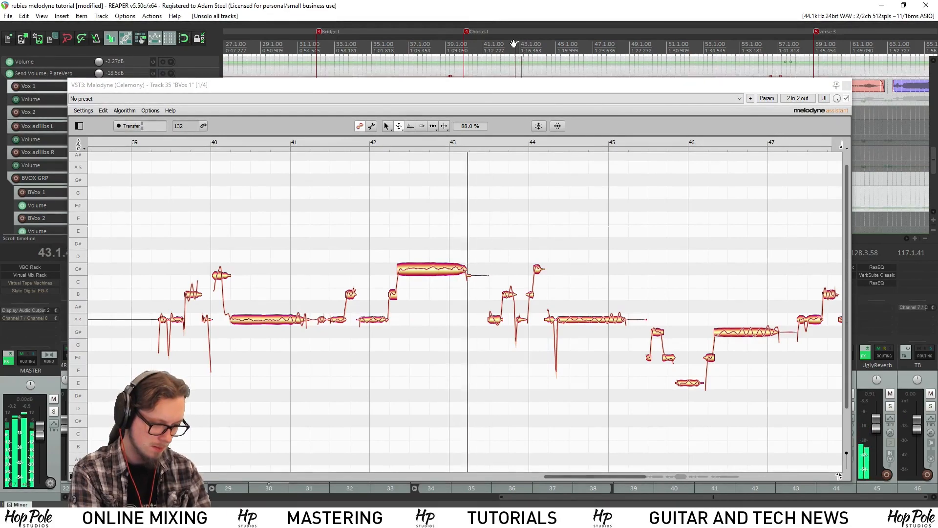
pyautogui.press('space')
pyautogui.rightClick(469, 278)
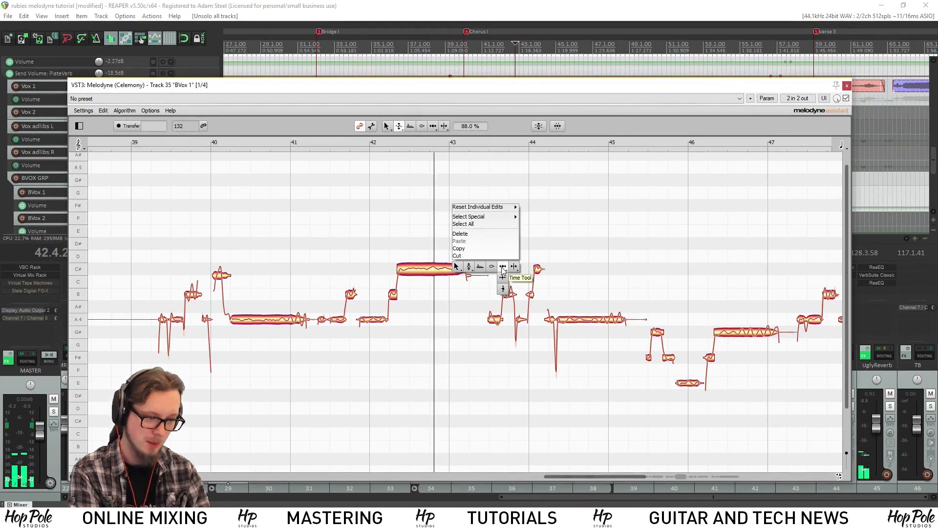
pyautogui.click(466, 277)
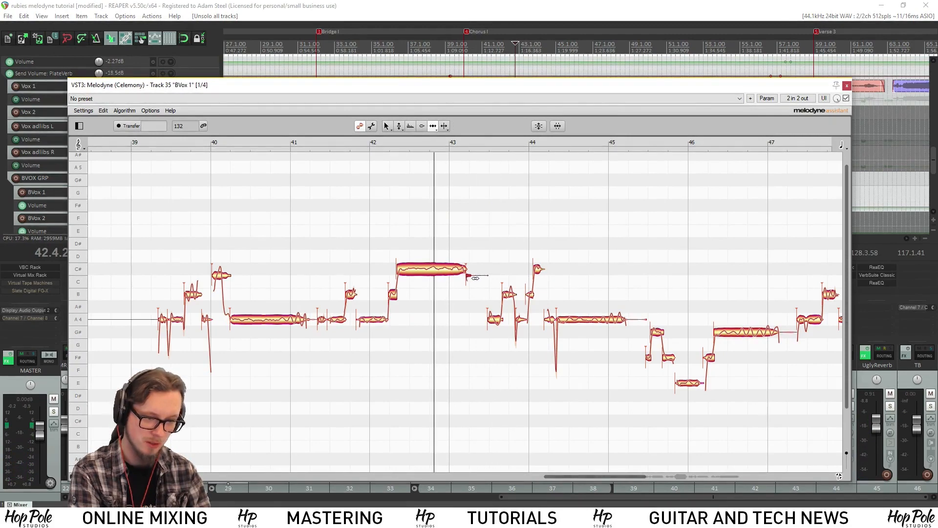
# Check the time grid options, shift the start of the tiny note after bar 43 slightly later, and replay the transition
pyautogui.click(150, 111)
pyautogui.moveTo(169, 126)
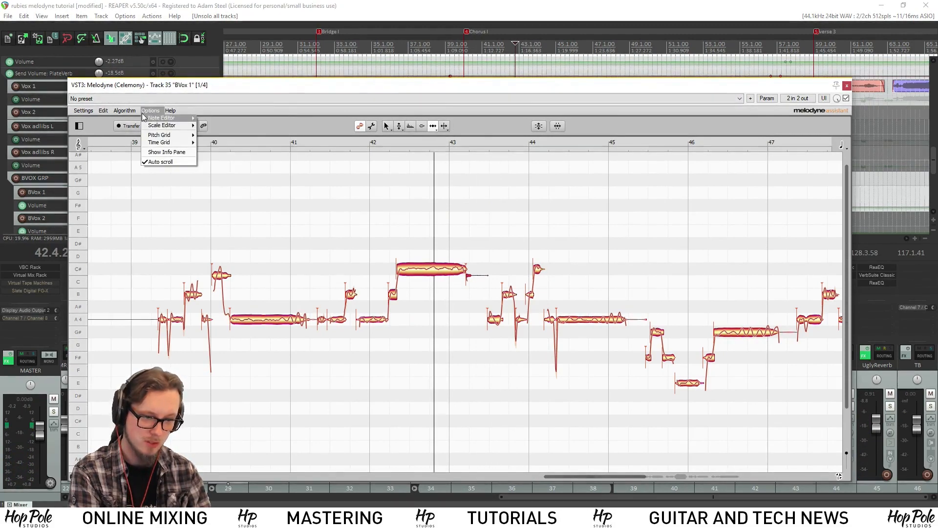
pyautogui.moveTo(162, 143)
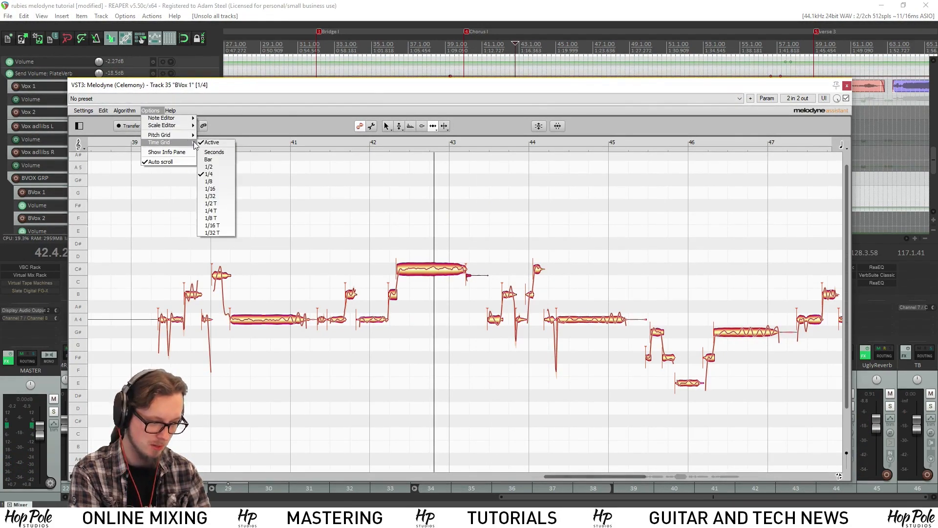
pyautogui.click(196, 161)
pyautogui.moveTo(471, 279); pyautogui.dragTo(473, 279)
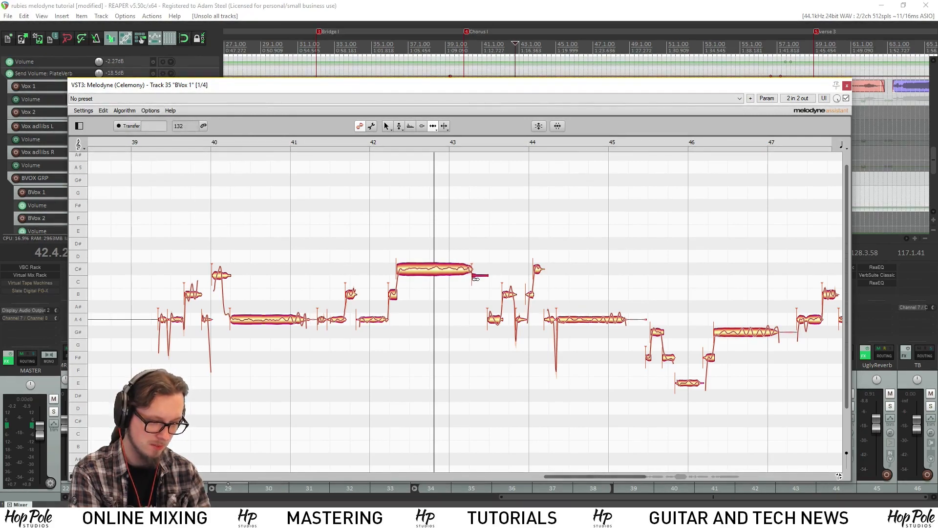
pyautogui.press('space')
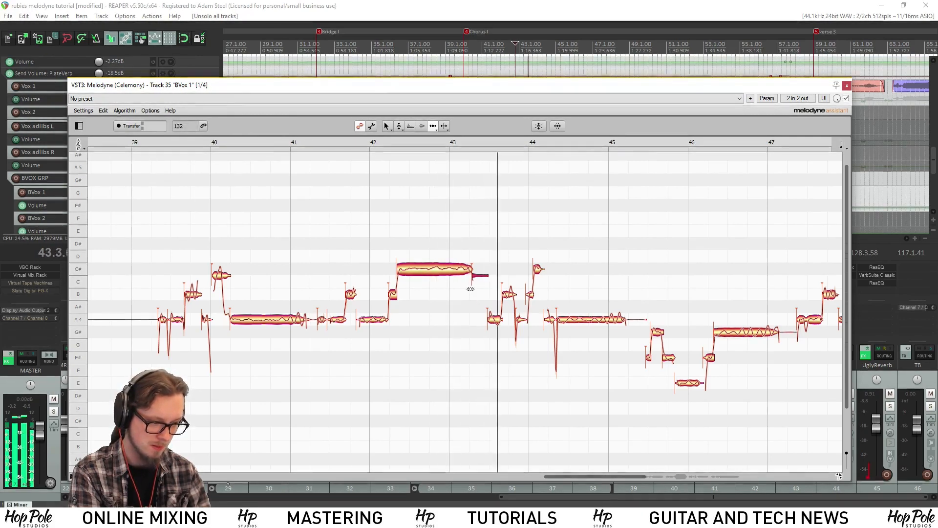
pyautogui.click(496, 45)
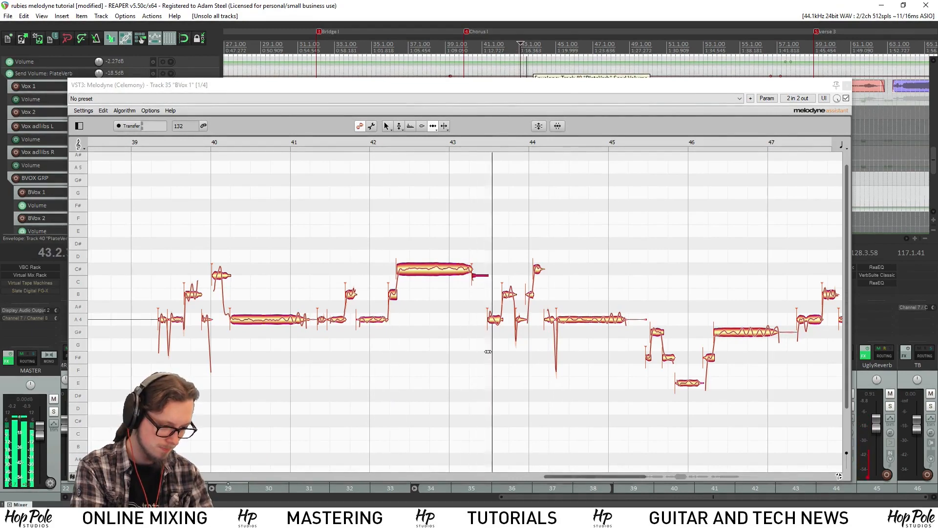
# Work through the short A 4, B 4 and C# notes around bar 44 with the Time tool, replaying the phrase between selections
pyautogui.click(511, 295)
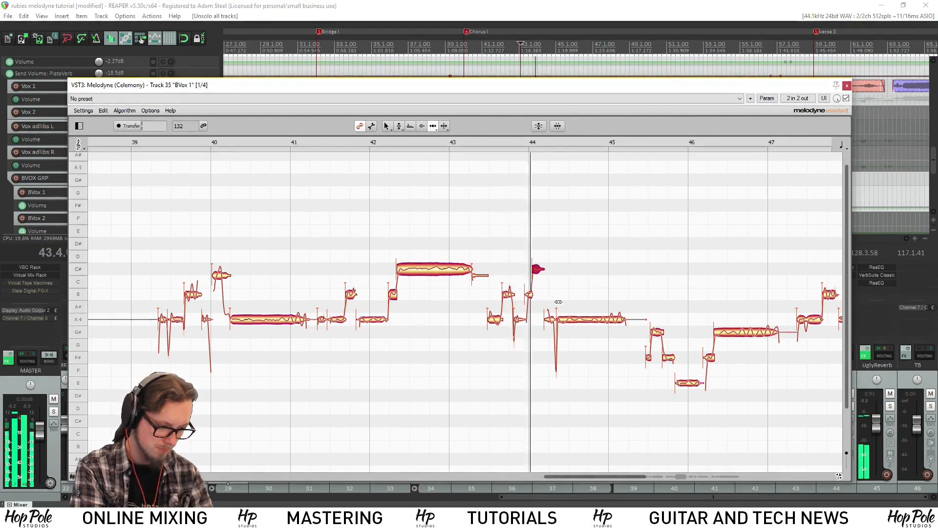
pyautogui.click(526, 295)
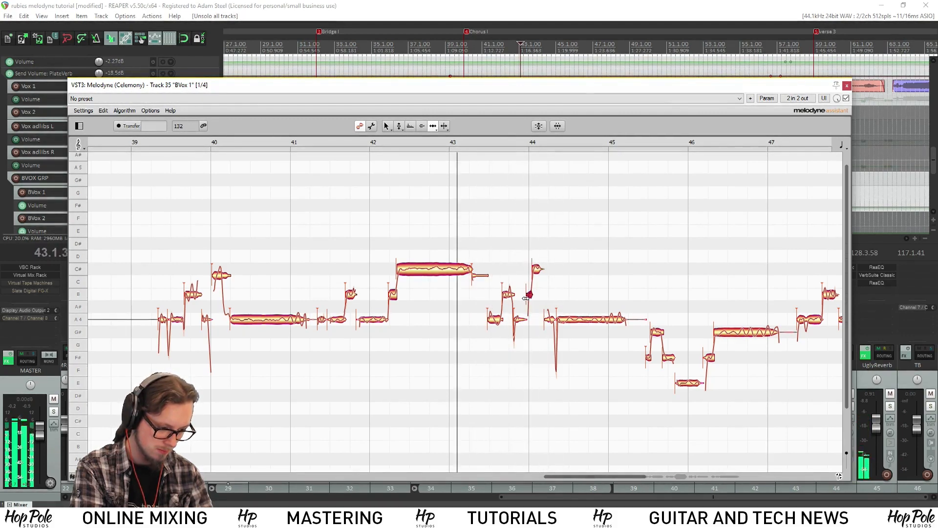
pyautogui.click(515, 320)
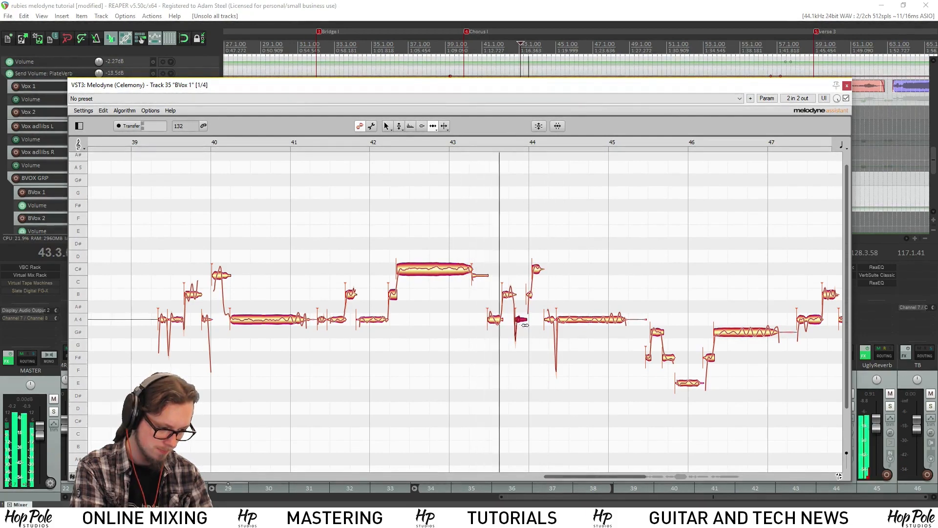
pyautogui.click(528, 296)
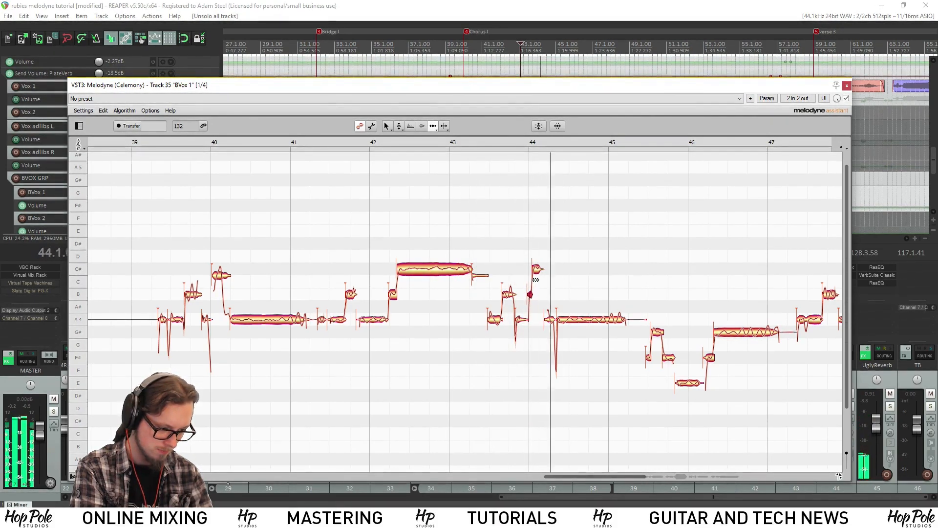
# Set the playback position late in bar 44 and fine-tune the start of the short F# 4 note midway through bar 45
pyautogui.moveTo(606, 475); pyautogui.dragTo(646, 474)
pyautogui.click(565, 68)
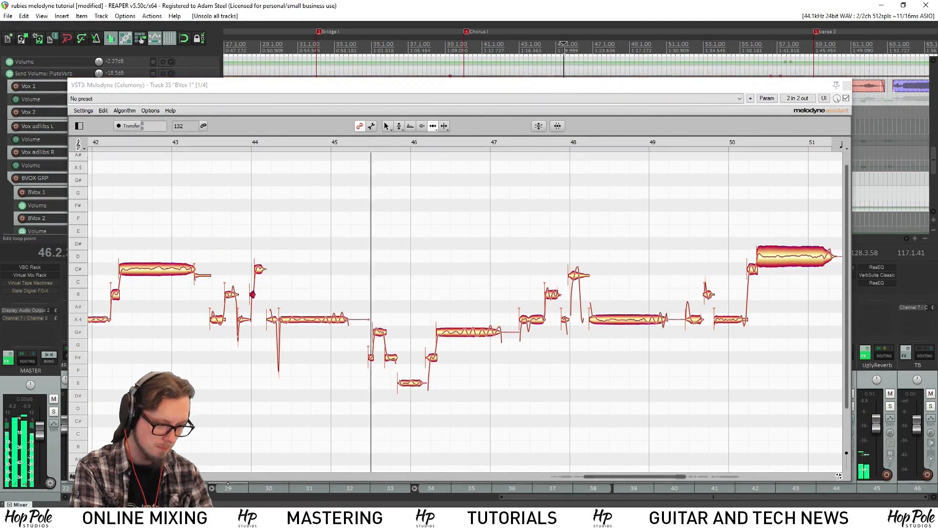
pyautogui.click(550, 68)
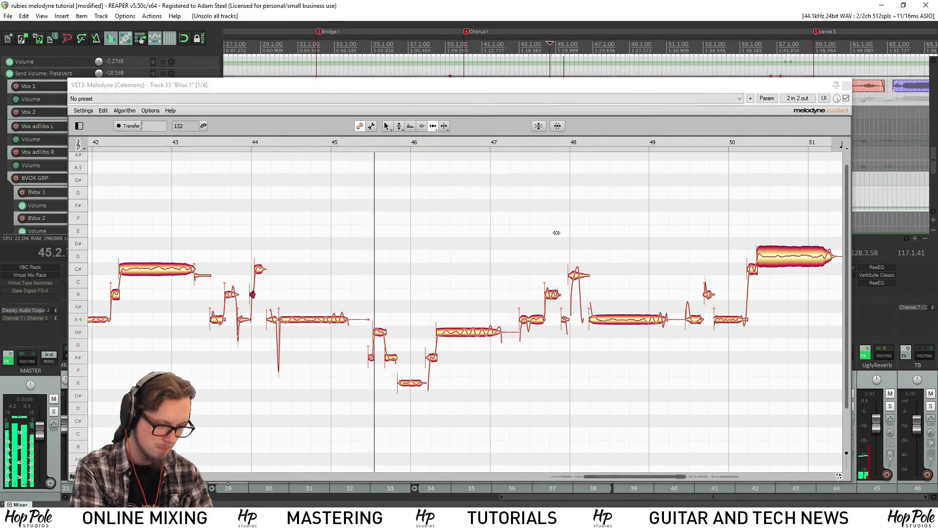
pyautogui.click(369, 358)
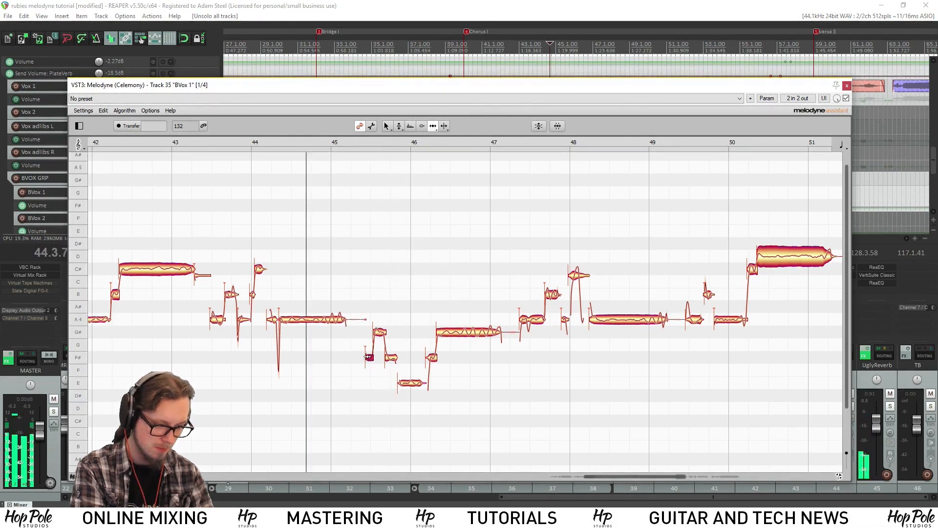
pyautogui.moveTo(369, 358); pyautogui.dragTo(373, 356)
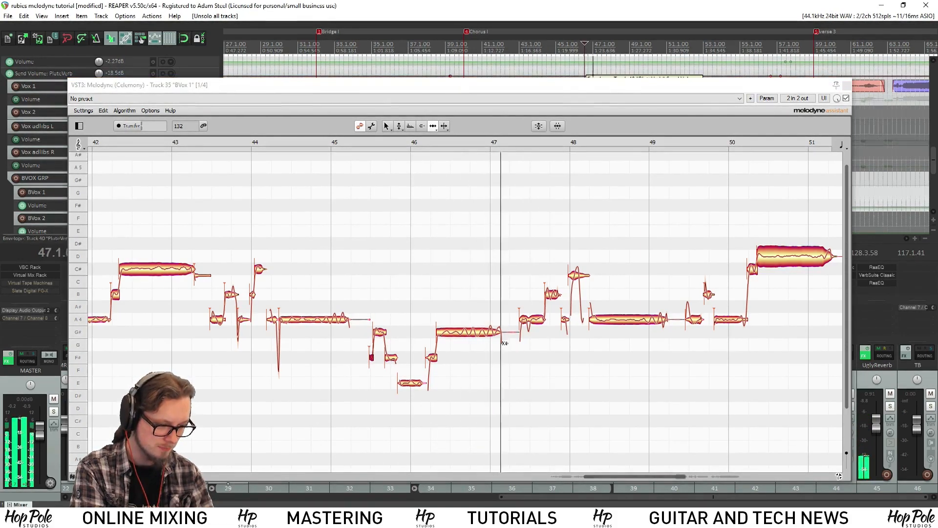
# Stop playback, select the long G# 4 note running past bar 47 and separate its trailing part just after bar 47
pyautogui.click(499, 338)
pyautogui.press('space')
pyautogui.rightClick(530, 334)
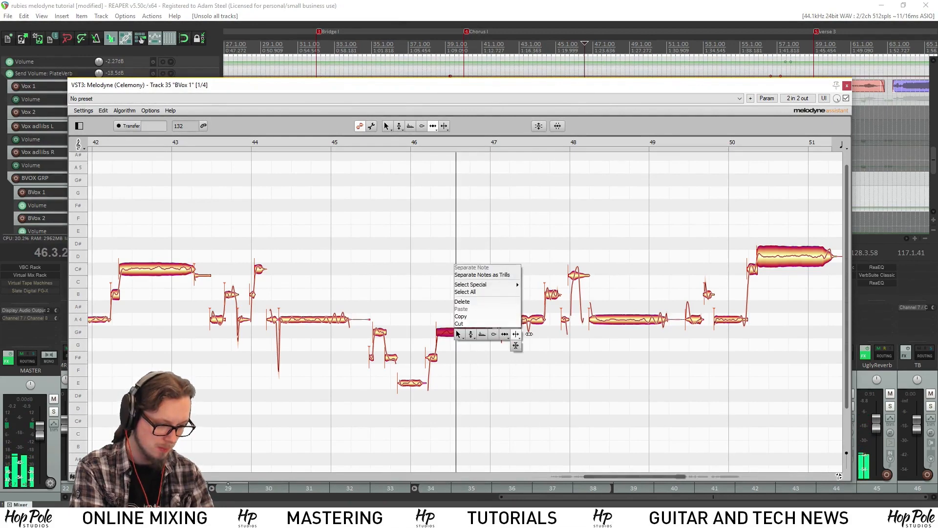
pyautogui.click(517, 335)
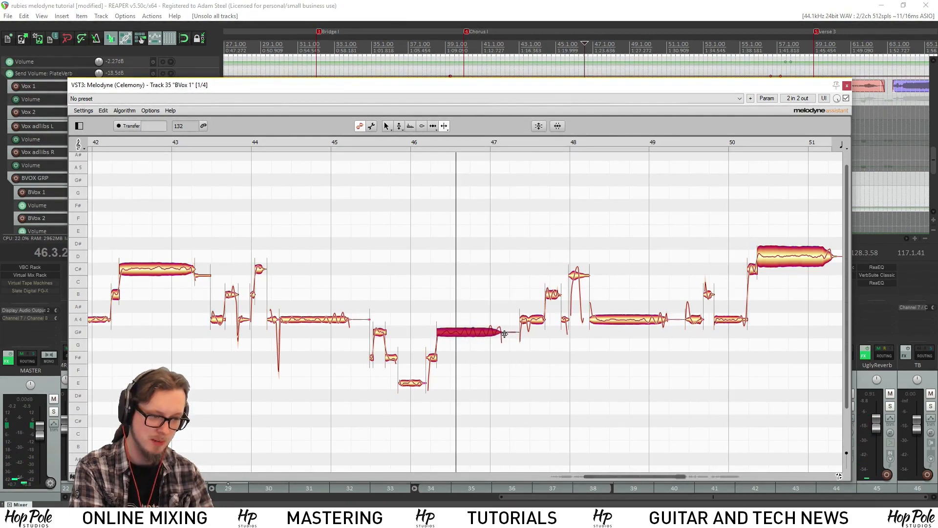
pyautogui.rightClick(504, 334)
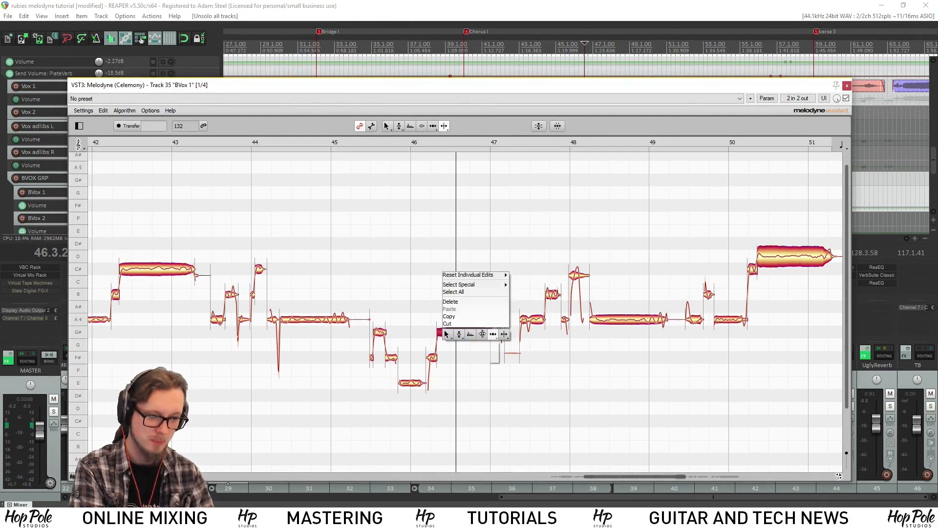
# Stretch the end of the long G# 4 note slightly later after bar 47 with the Time tool and replay it
pyautogui.click(460, 334)
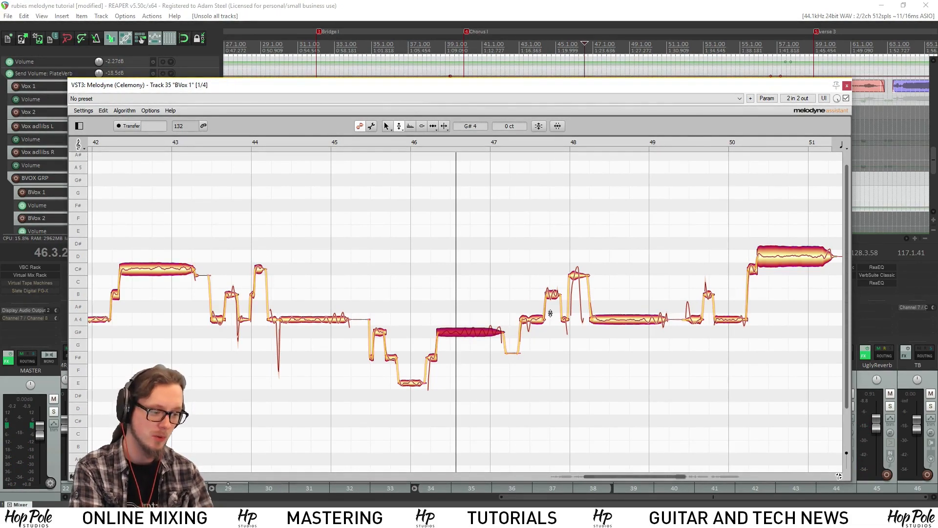
pyautogui.rightClick(499, 335)
pyautogui.click(519, 335)
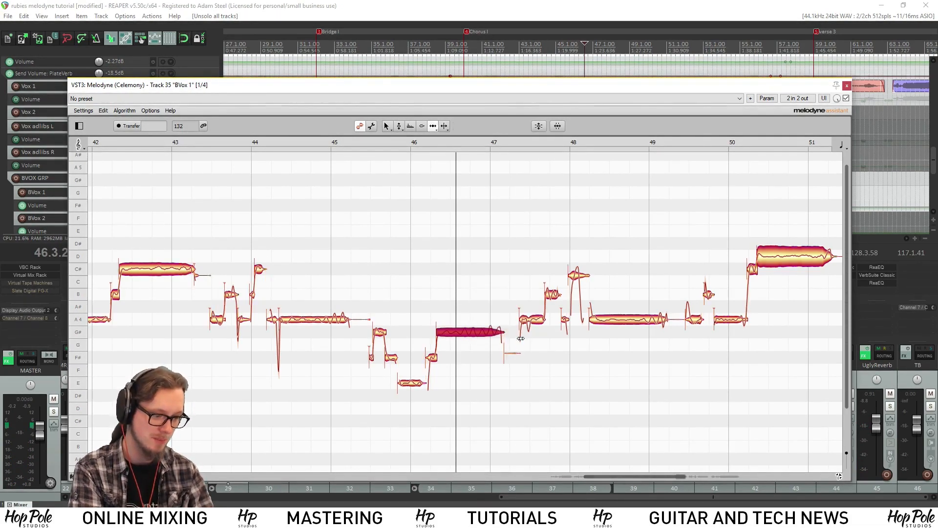
pyautogui.moveTo(497, 335); pyautogui.dragTo(503, 338)
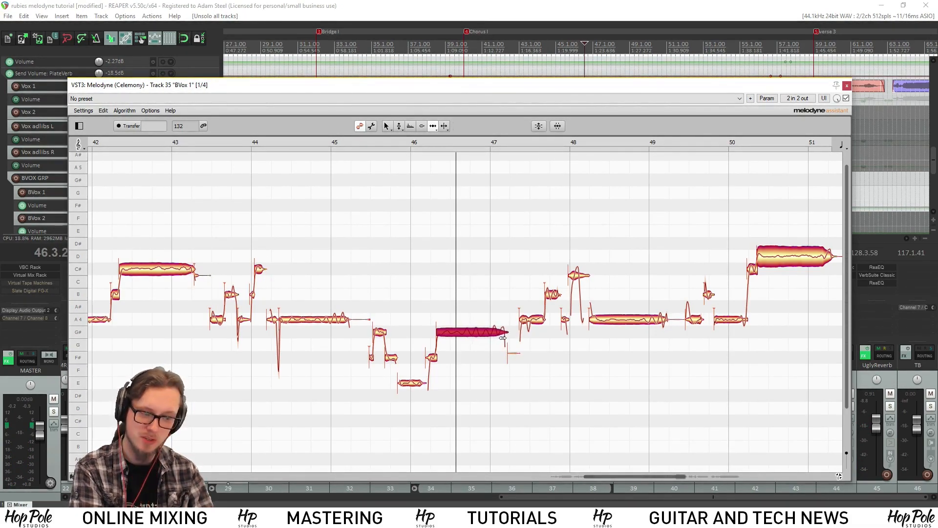
pyautogui.press('space')
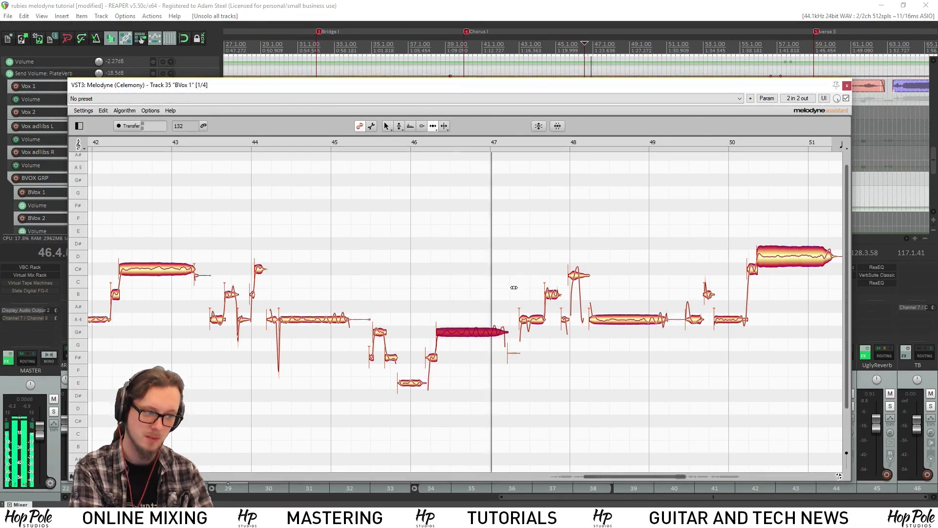
# Replay from early in bar 45 and again from about bar 47, and nudge the start of the short B 4 note before bar 48 slightly later
pyautogui.click(563, 47)
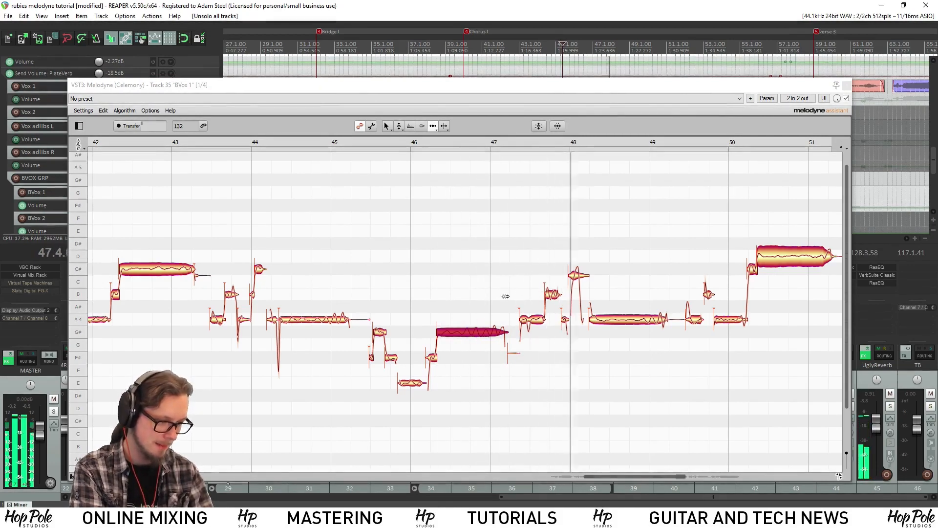
pyautogui.click(592, 44)
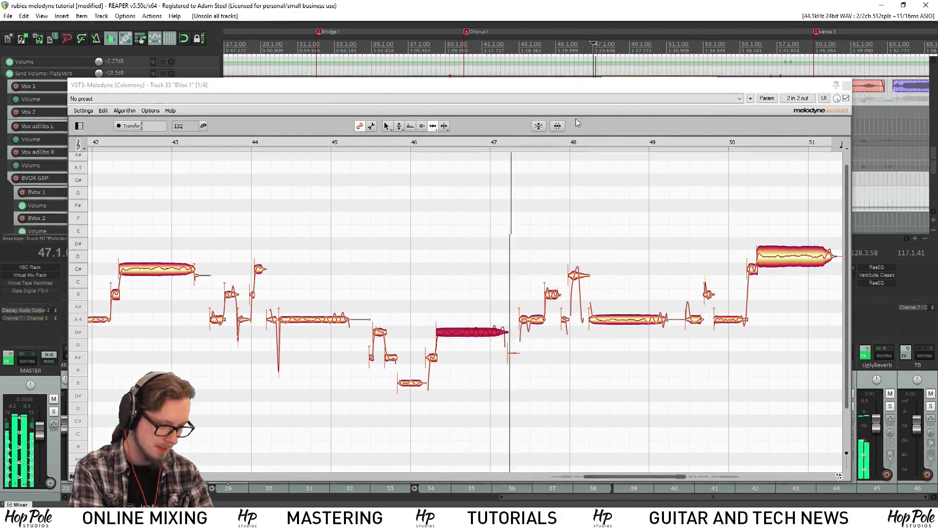
pyautogui.press('space')
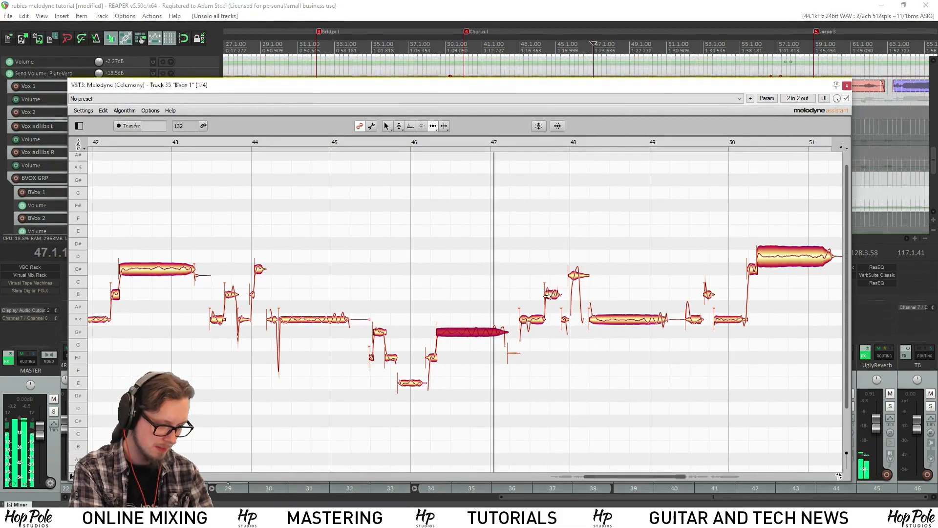
pyautogui.moveTo(547, 300); pyautogui.dragTo(548, 299)
pyautogui.press('space')
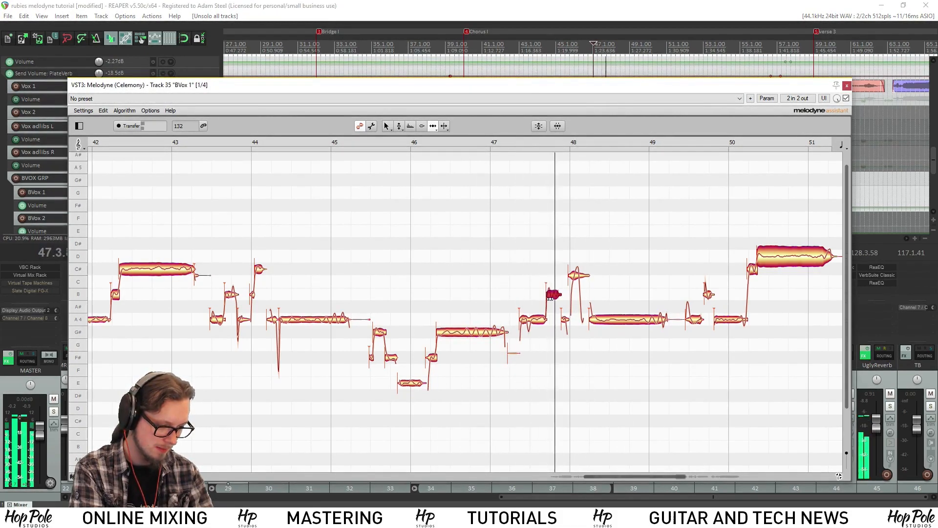
# Select the short A 4 note just before bar 48 and play the backing vocal through to the end of bar 55
pyautogui.click(563, 318)
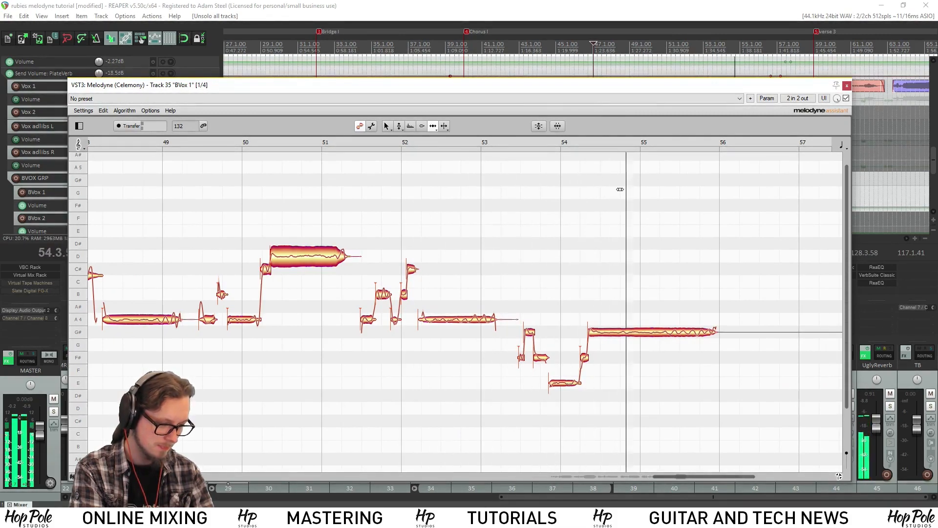
pyautogui.moveTo(682, 477); pyautogui.dragTo(687, 477)
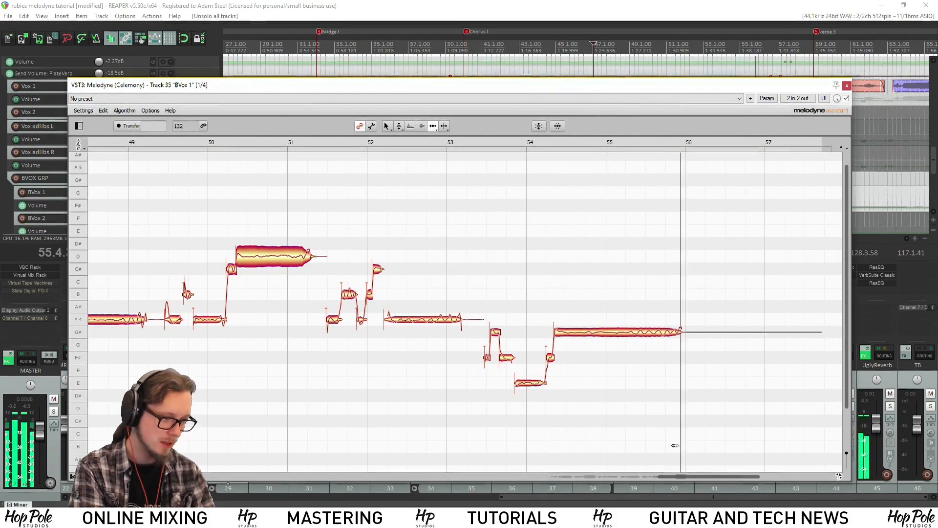
pyautogui.press('space')
# Reposition the Melodyne window, set the playback position just before the Chorus I marker and play the chorus
pyautogui.click(560, 47)
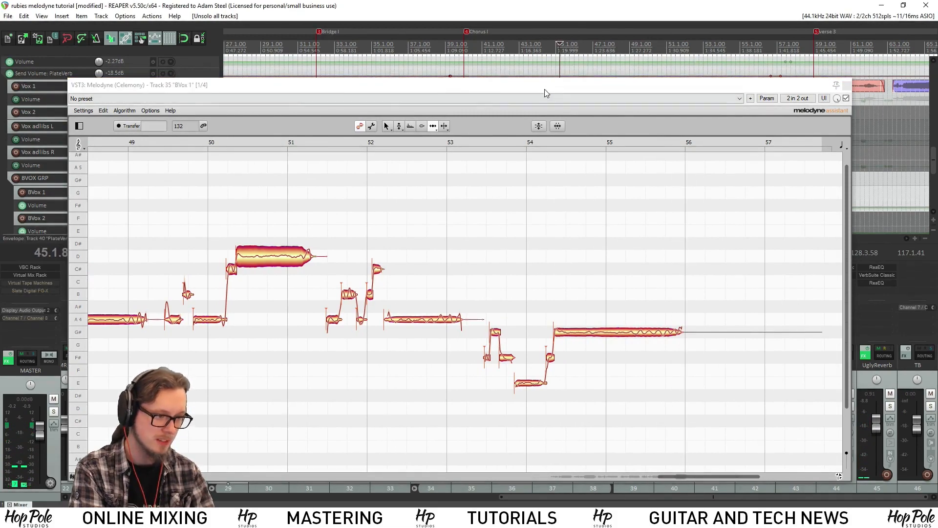
pyautogui.moveTo(543, 87); pyautogui.dragTo(546, 149)
pyautogui.click(463, 46)
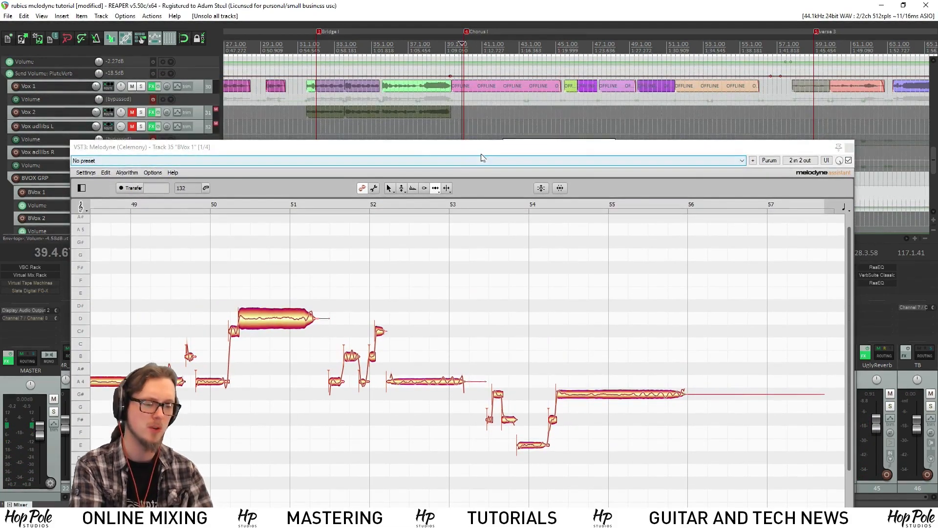
pyautogui.moveTo(480, 150); pyautogui.dragTo(477, 74)
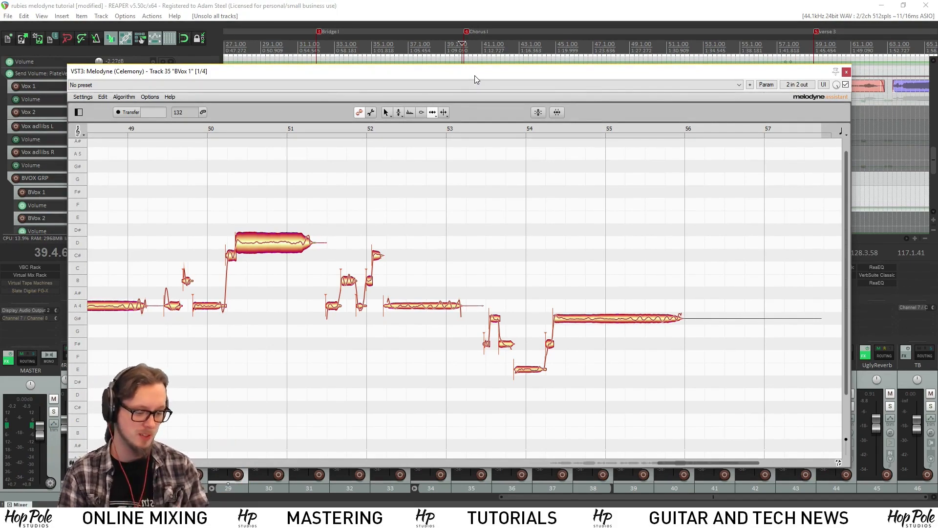
pyautogui.press('space')
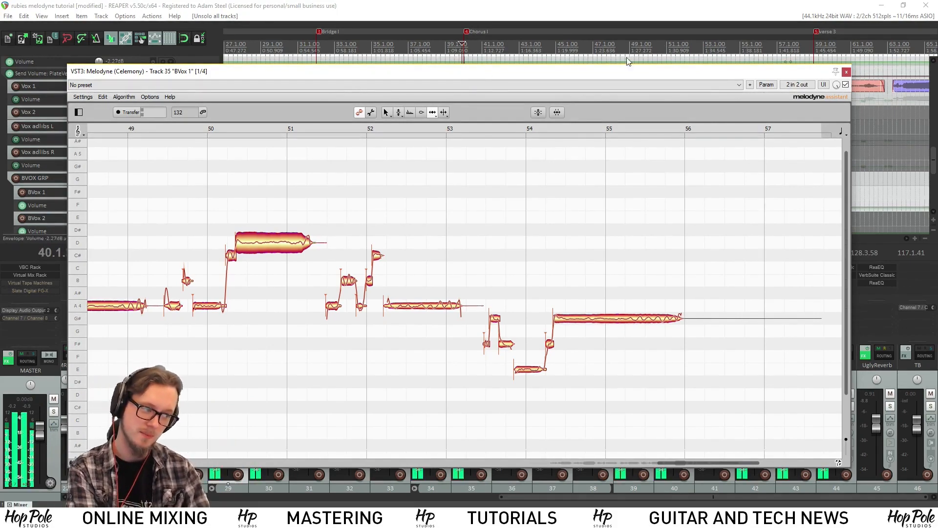
# Close the Melodyne window, bypass Melodyne on BVox 1 and Vox 1, and listen to the chorus without the tuning
pyautogui.click(846, 72)
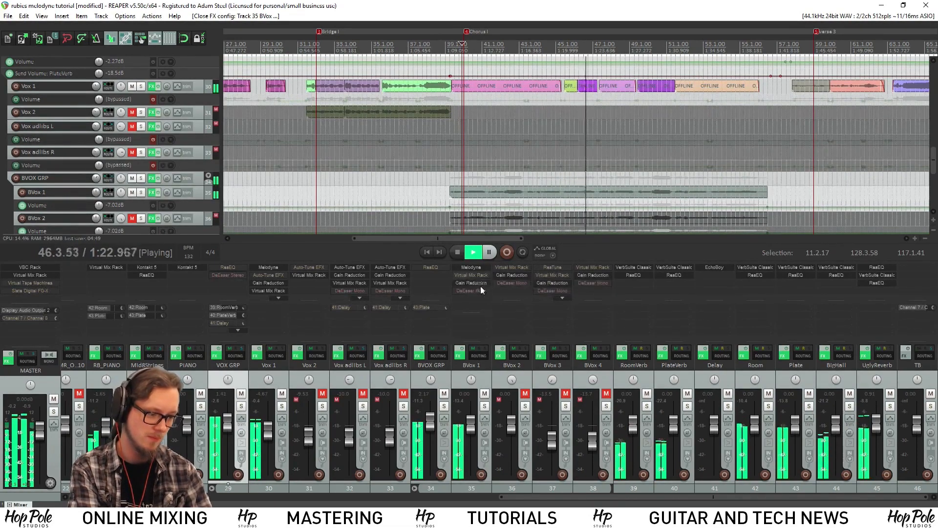
pyautogui.press('space')
pyautogui.keyDown('shift'); pyautogui.click(464, 274); pyautogui.keyUp('shift')
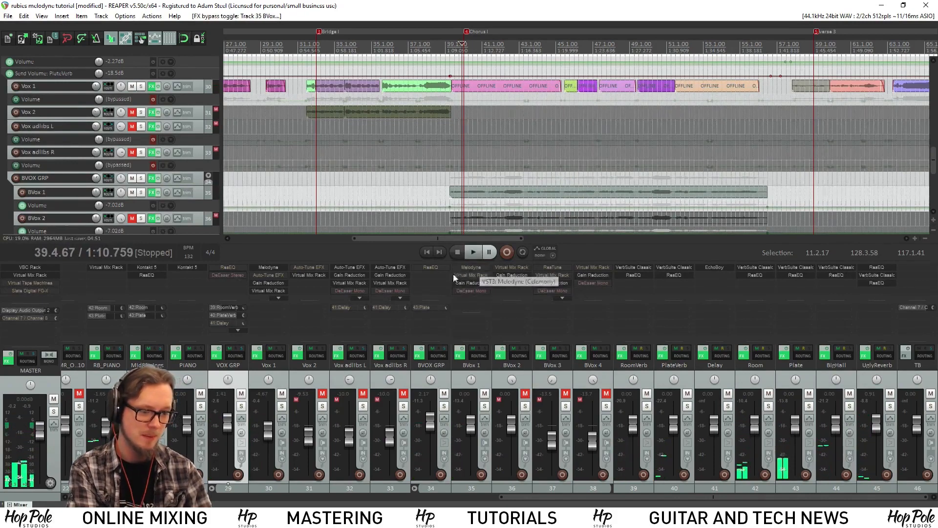
pyautogui.keyDown('shift'); pyautogui.click(259, 268); pyautogui.keyUp('shift')
pyautogui.press('space')
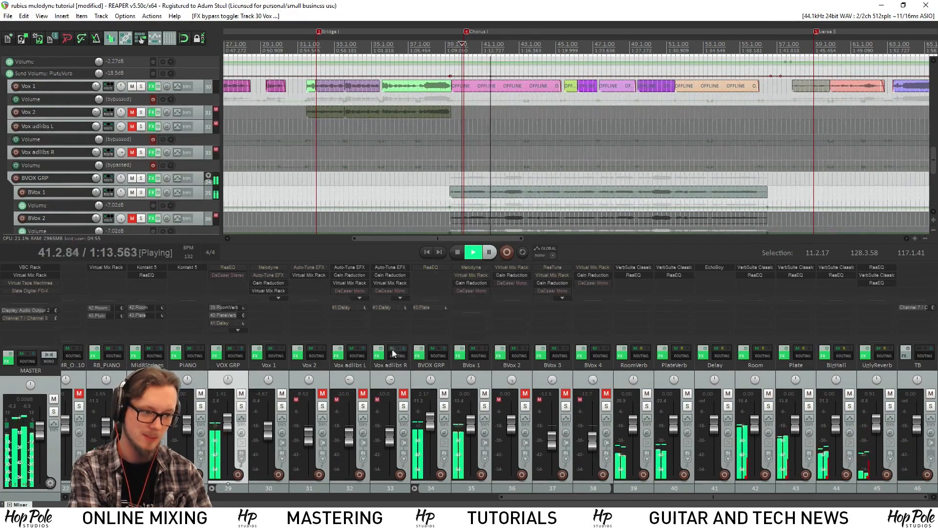
pyautogui.press('space')
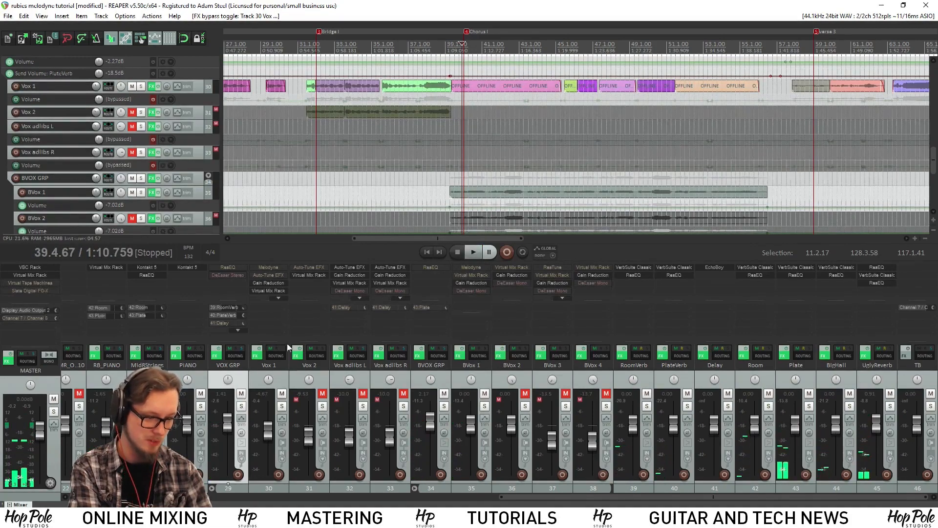
# Re-enable Melodyne on BVox 1 and Vox 1, and play the start of the chorus again with the tuning
pyautogui.keyDown('shift'); pyautogui.click(480, 268); pyautogui.keyUp('shift')
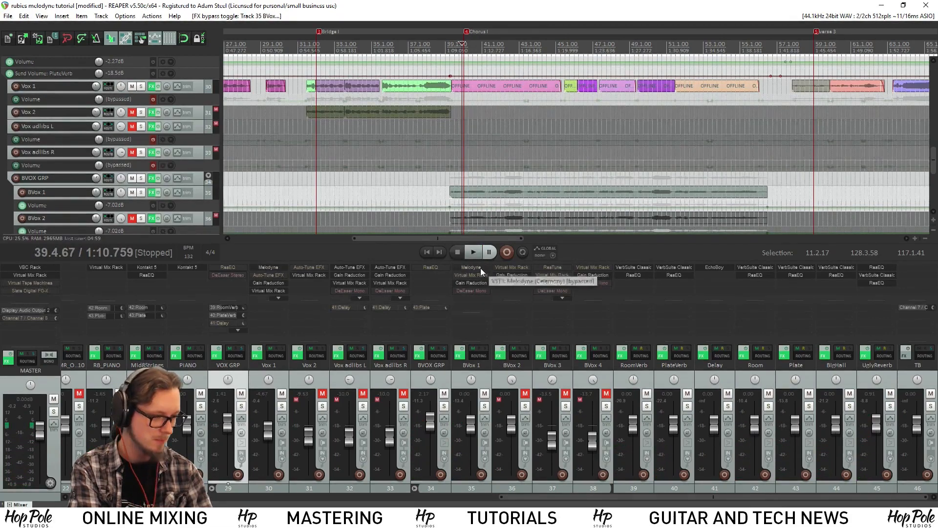
pyautogui.press('space')
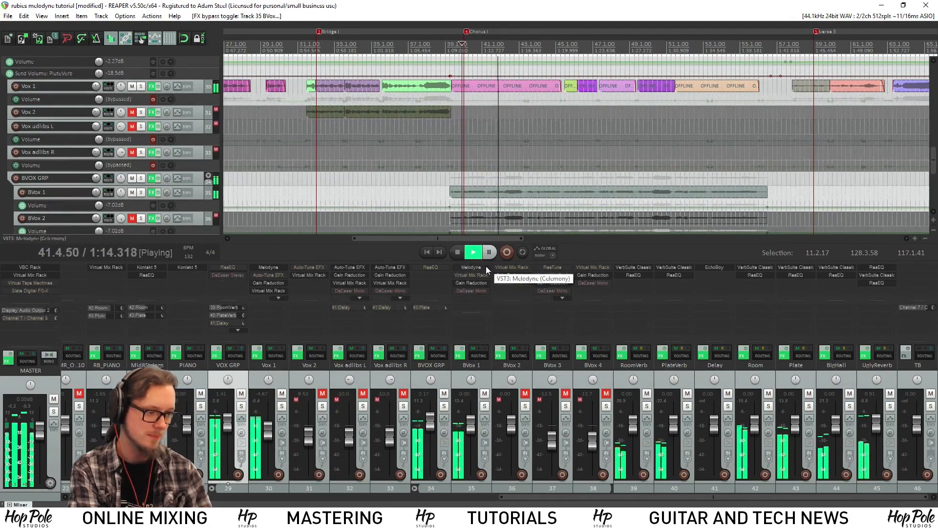
pyautogui.press('space')
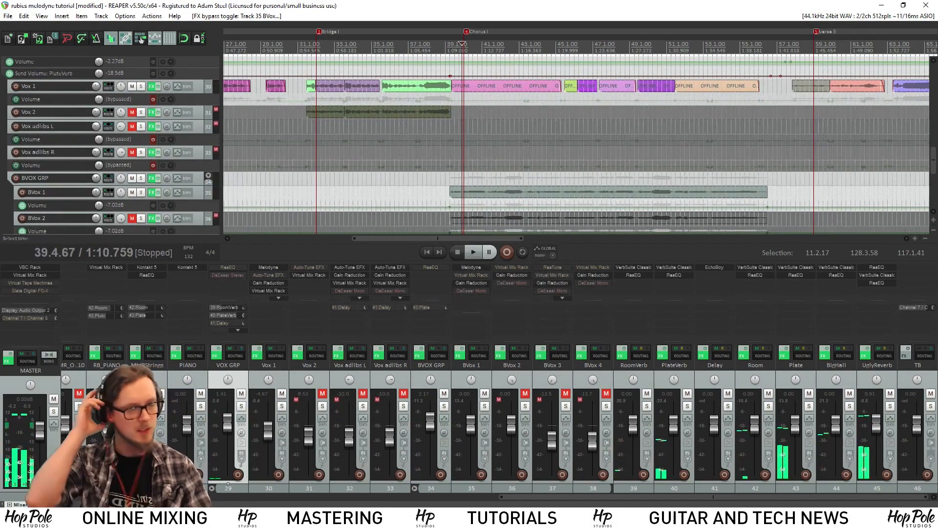